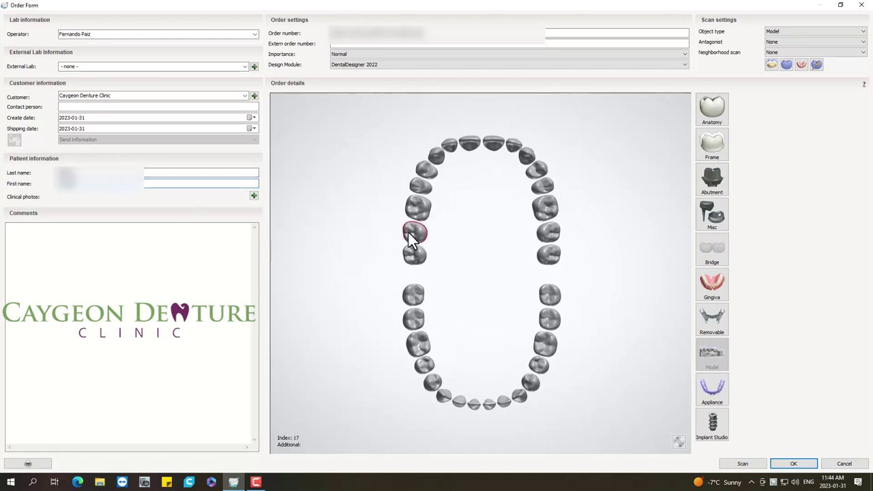
Select upper teeth 17–27 and give them Ivoclar Ivotion Base gingiva.
{"action": "left_click", "coordinate": [553, 239], "text": "shift"}
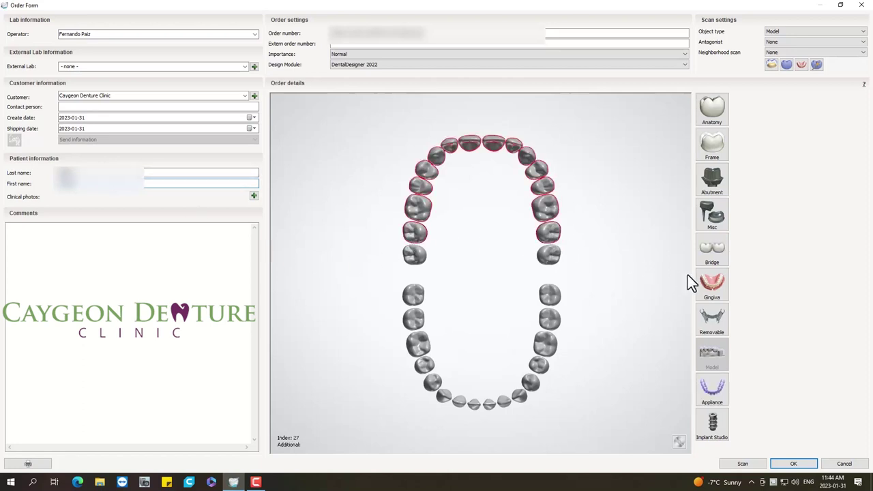
{"action": "left_click", "coordinate": [711, 283]}
{"action": "left_click", "coordinate": [860, 287]}
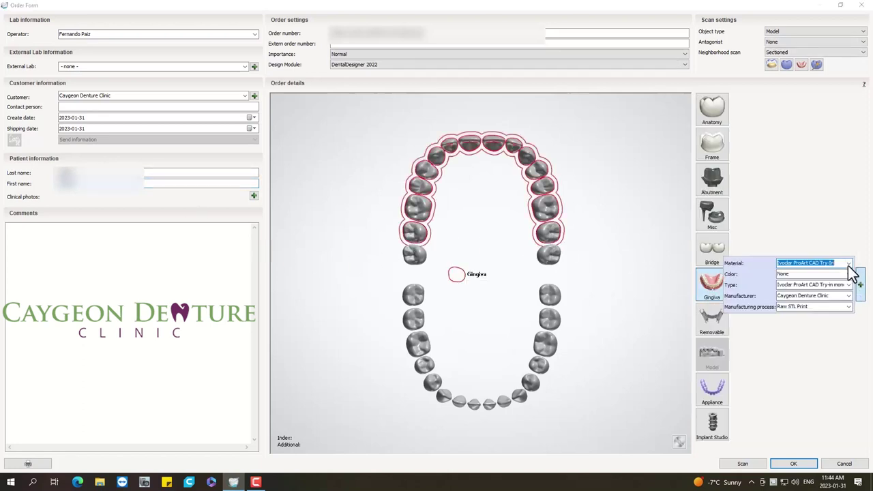
{"action": "left_click", "coordinate": [848, 263]}
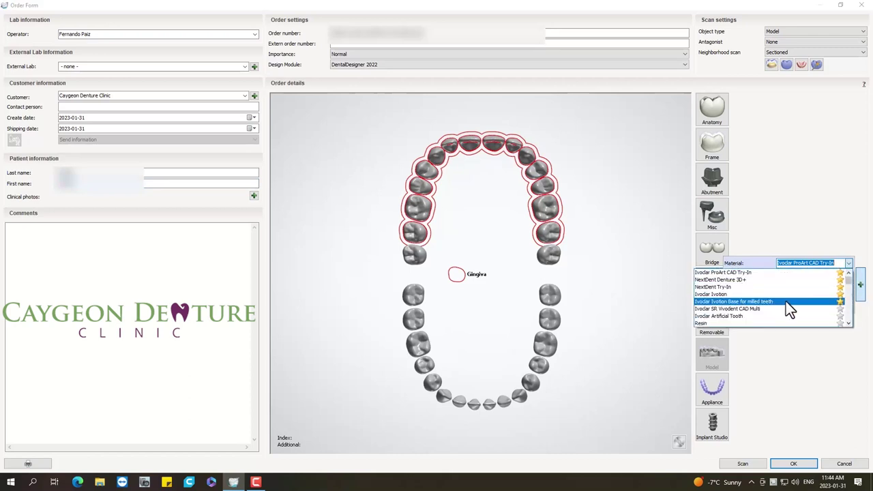
{"action": "left_click", "coordinate": [785, 301]}
{"action": "left_click", "coordinate": [848, 273]}
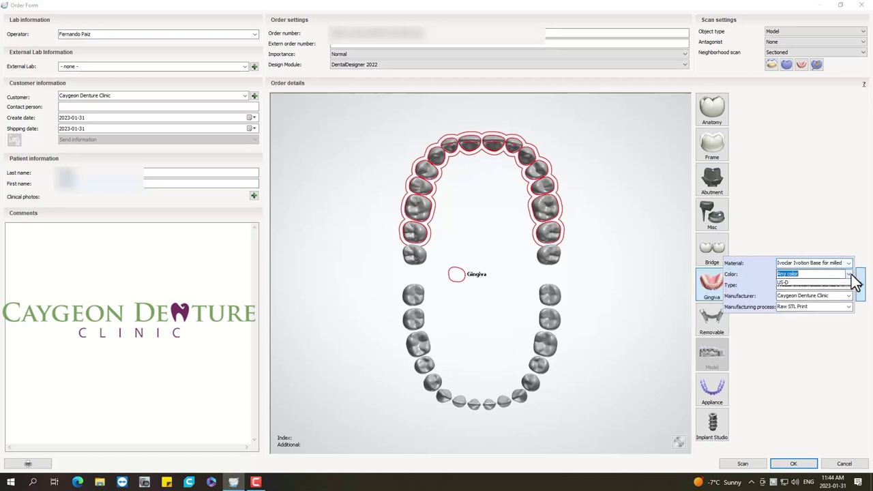
{"action": "left_click", "coordinate": [803, 300]}
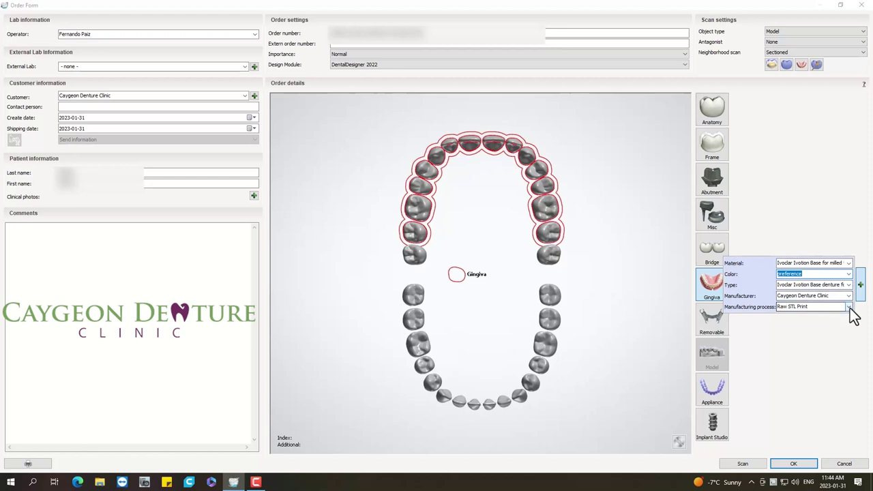
{"action": "left_click", "coordinate": [850, 308]}
{"action": "left_click", "coordinate": [825, 326]}
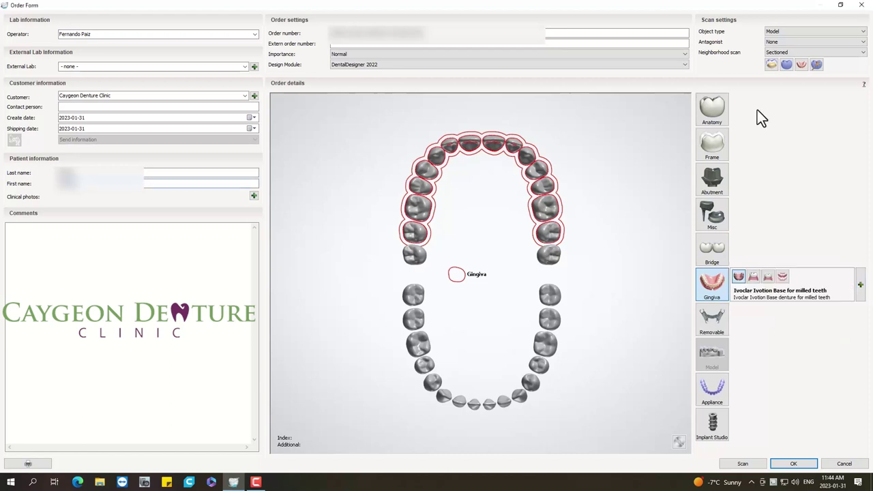
Assign Ivotion Dent Multi teeth in shade A3 and join them with a connector bridge.
{"action": "left_click", "coordinate": [719, 107]}
{"action": "left_click", "coordinate": [849, 91]}
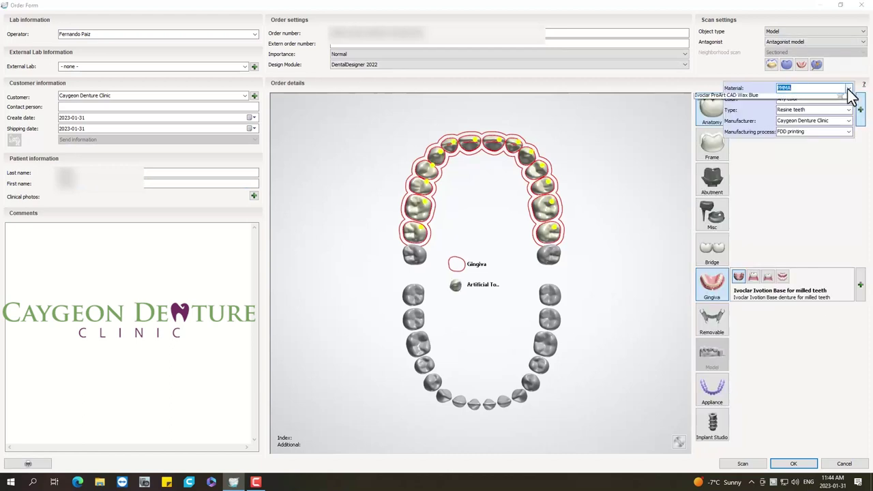
{"action": "left_click_drag", "start_coordinate": [850, 133], "coordinate": [849, 104]}
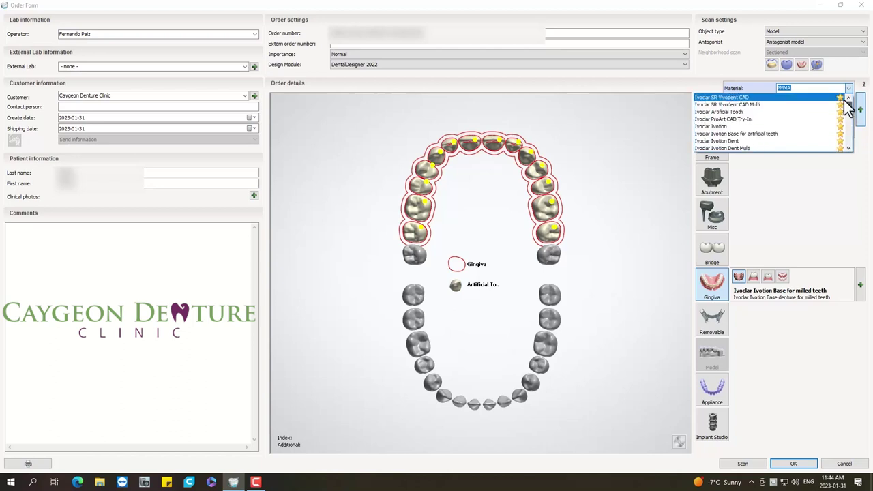
{"action": "left_click", "coordinate": [750, 148]}
{"action": "left_click", "coordinate": [848, 99]}
{"action": "left_click", "coordinate": [784, 131]}
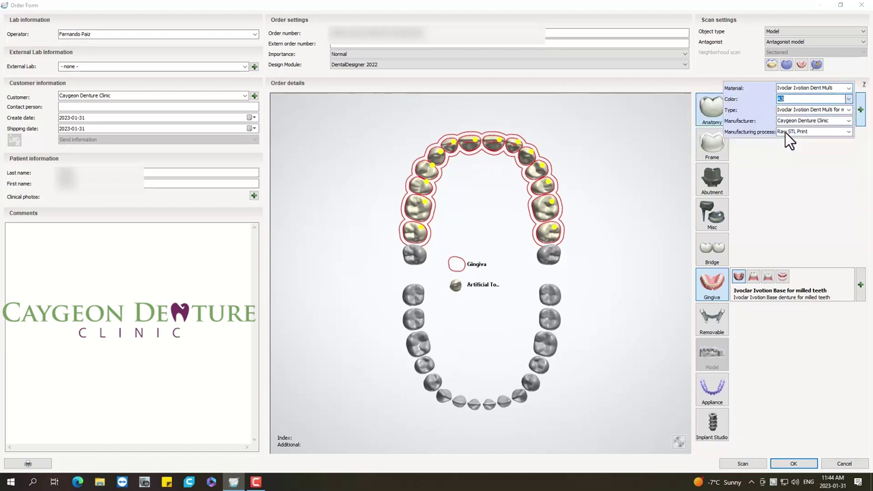
{"action": "left_click", "coordinate": [849, 133]}
{"action": "left_click", "coordinate": [816, 149]}
{"action": "left_click", "coordinate": [710, 254]}
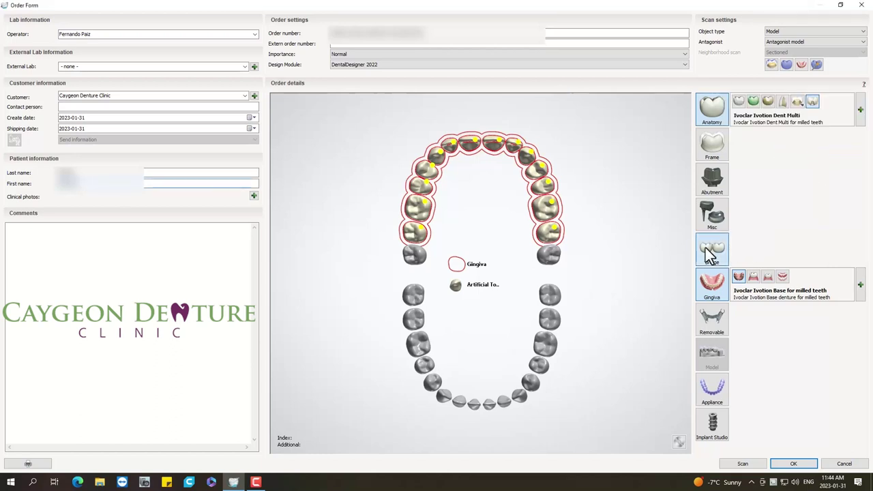
Select lower teeth 37–42 and give them Ivoclar Ivotion Base gingiva.
{"action": "left_click", "coordinate": [457, 403]}
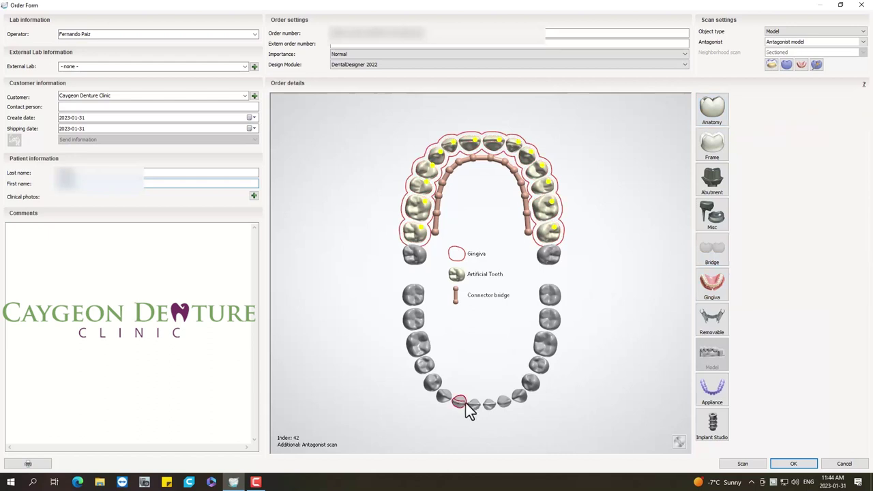
{"action": "left_click", "coordinate": [500, 402]}
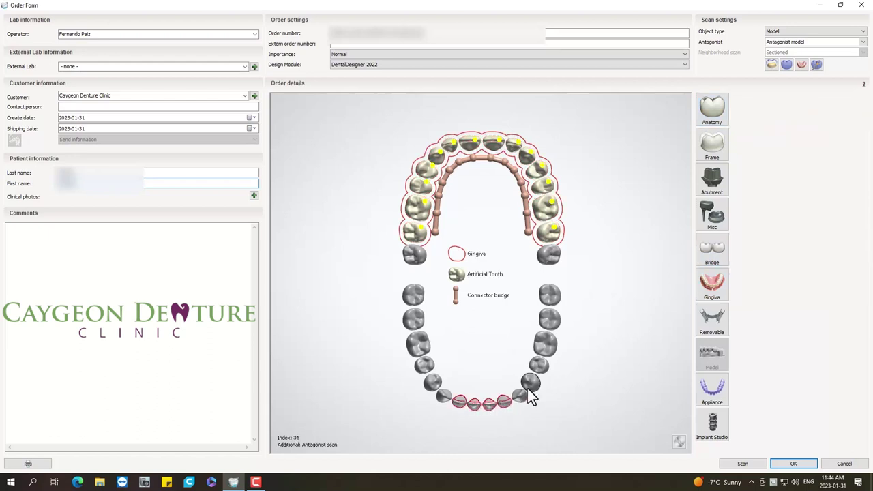
{"action": "left_click_drag", "start_coordinate": [543, 353], "coordinate": [551, 327]}
{"action": "left_click", "coordinate": [712, 283]}
{"action": "left_click", "coordinate": [860, 286]}
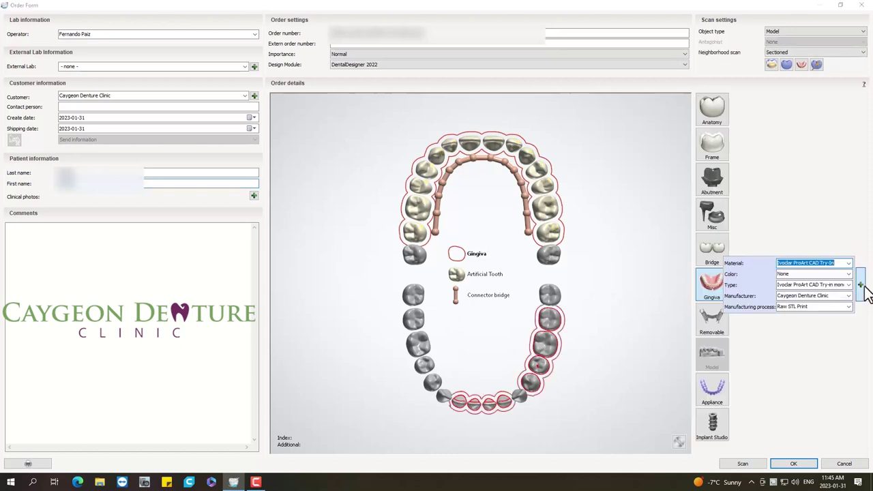
{"action": "left_click", "coordinate": [848, 263]}
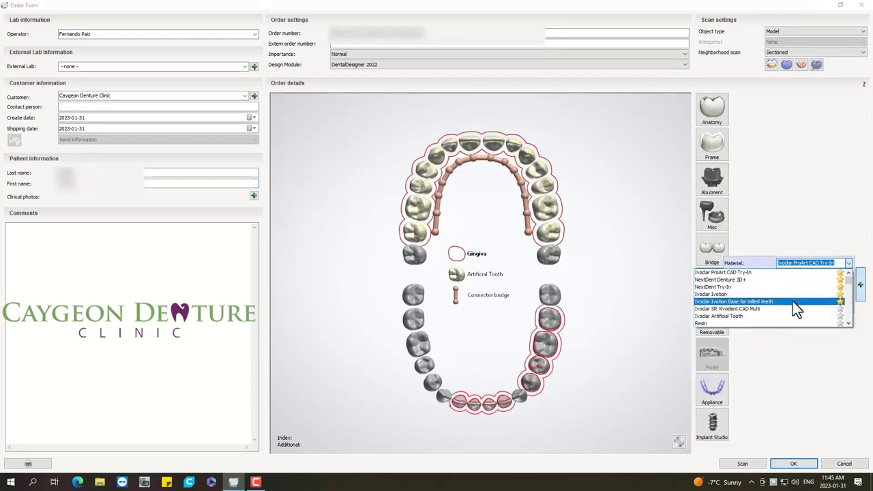
{"action": "left_click", "coordinate": [806, 301]}
{"action": "left_click", "coordinate": [849, 273]}
{"action": "left_click", "coordinate": [819, 299]}
{"action": "left_click", "coordinate": [848, 306]}
{"action": "left_click", "coordinate": [812, 323]}
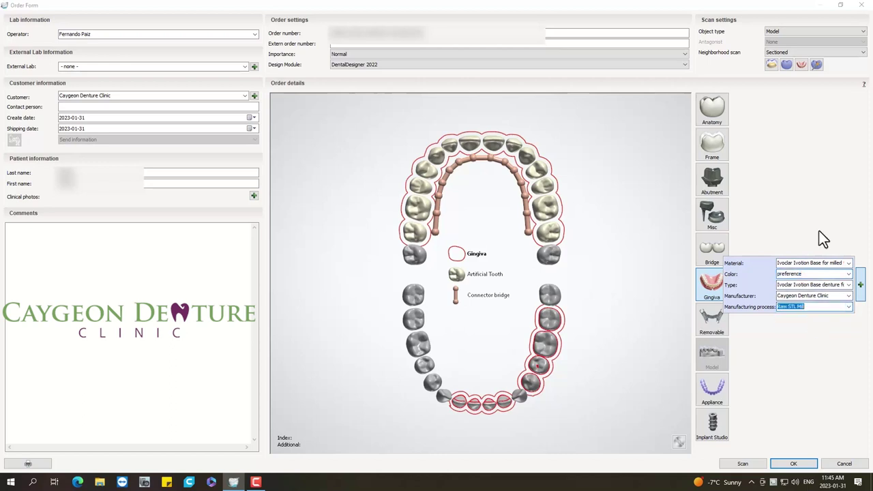
Assign Ivoclar Artificial Tooth anatomy with Raw STL Mill manufacturing to the lower teeth.
{"action": "left_click", "coordinate": [711, 109]}
{"action": "left_click", "coordinate": [859, 103]}
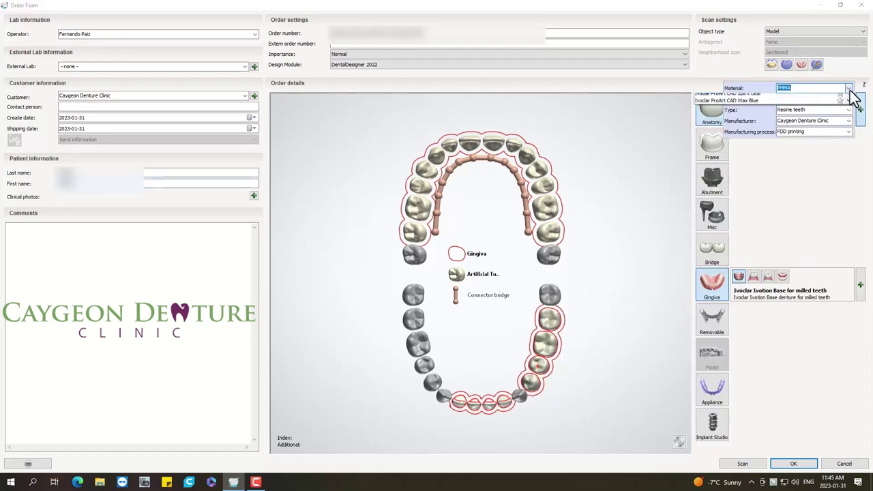
{"action": "left_click", "coordinate": [848, 88]}
{"action": "scroll", "coordinate": [849, 116], "scroll_direction": "up", "scroll_amount": 5}
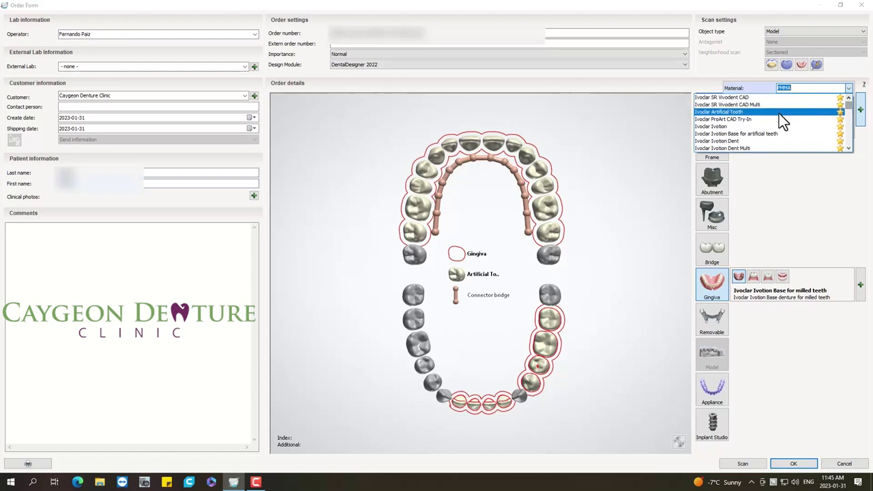
{"action": "left_click", "coordinate": [781, 113]}
{"action": "left_click", "coordinate": [848, 132]}
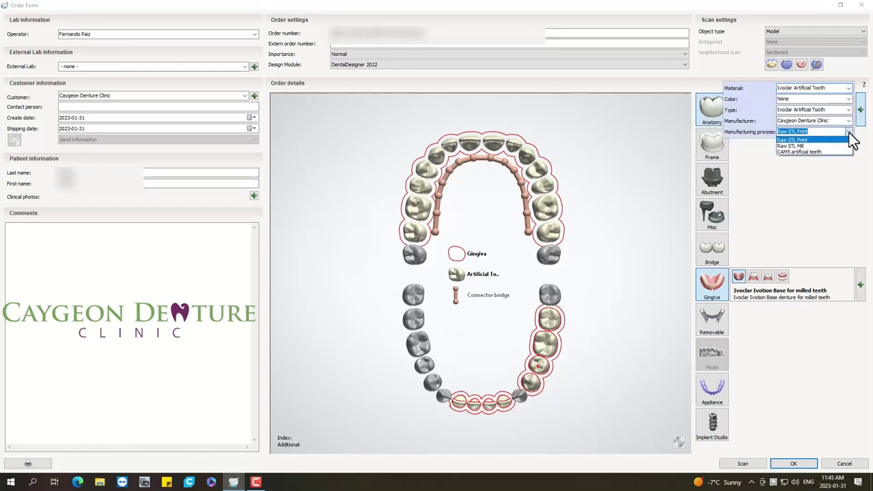
{"action": "left_click", "coordinate": [816, 146]}
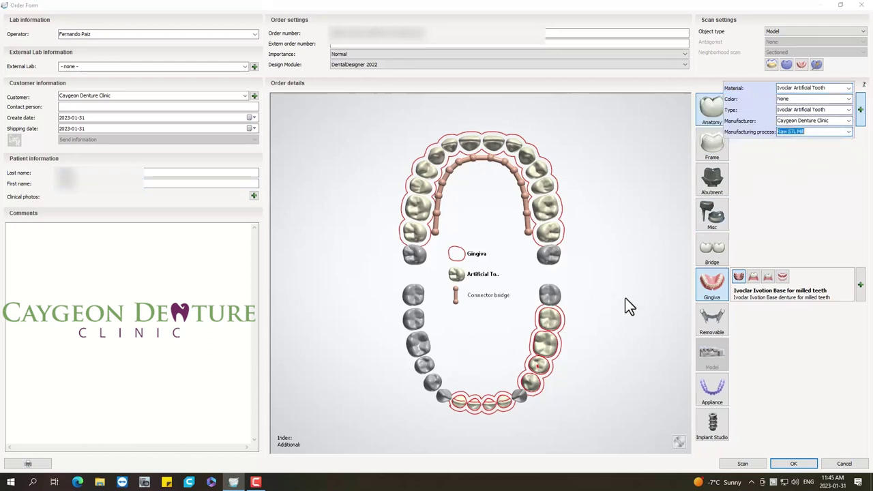
{"action": "left_click", "coordinate": [552, 323]}
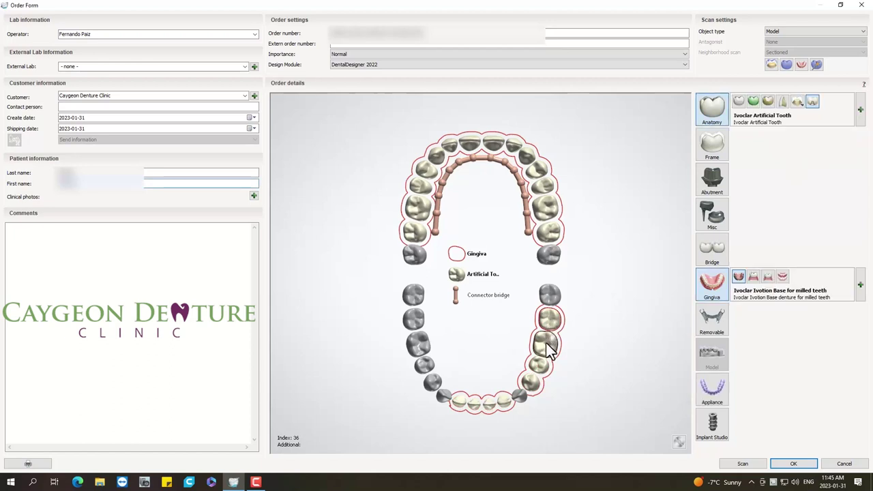
Add connector bridges across the lower-right and lower front teeth.
{"action": "left_click", "coordinate": [704, 254]}
{"action": "left_click", "coordinate": [503, 403]}
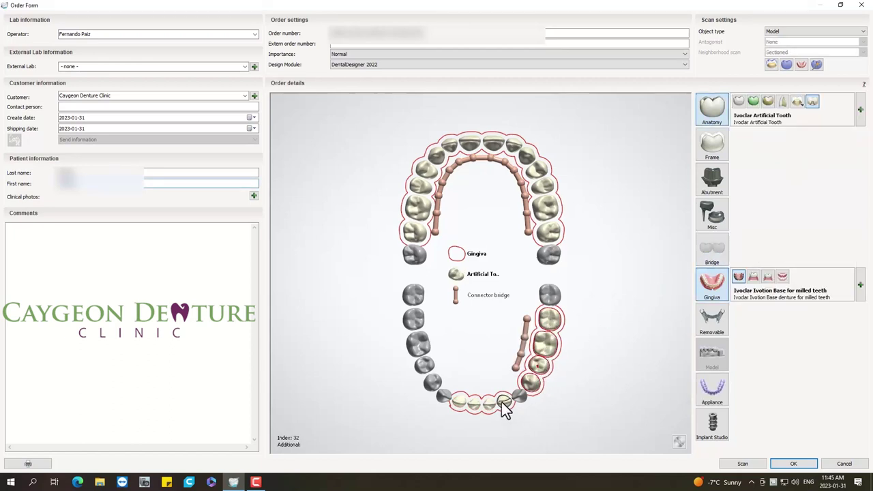
{"action": "left_click", "coordinate": [713, 251]}
Set the object type to Digital impression and open the order for design.
{"action": "left_click", "coordinate": [863, 32]}
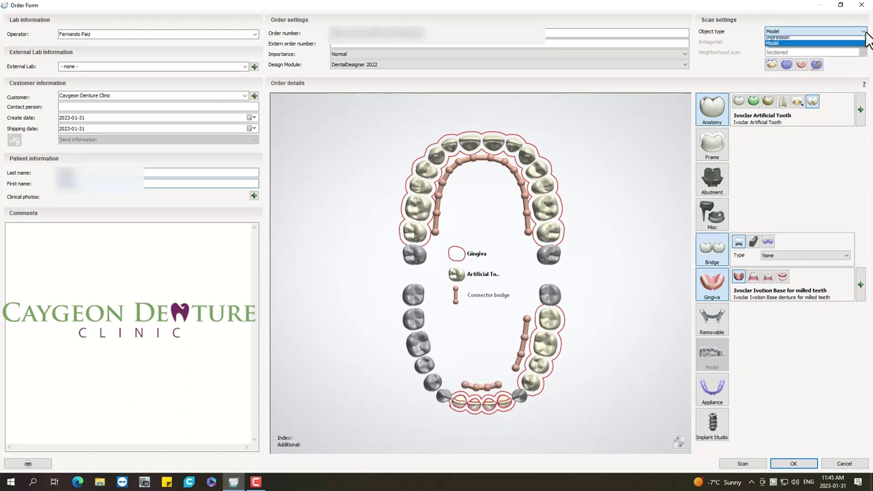
{"action": "left_click", "coordinate": [840, 40]}
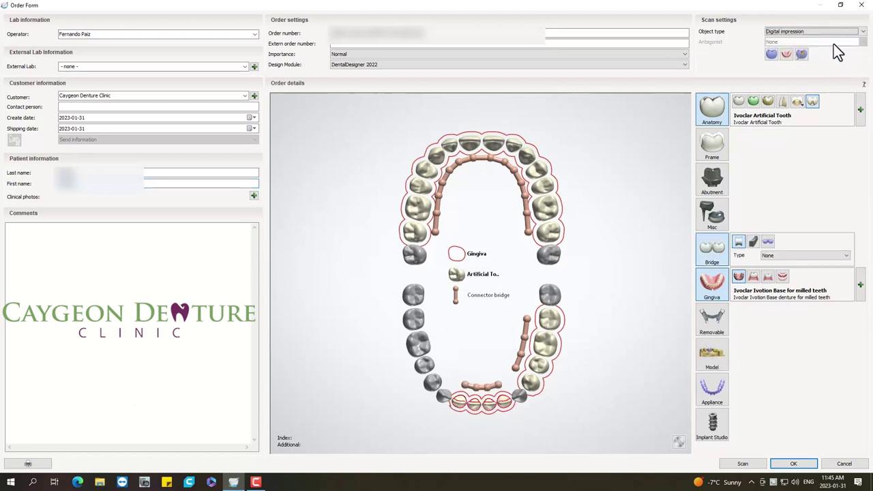
{"action": "left_click", "coordinate": [795, 464]}
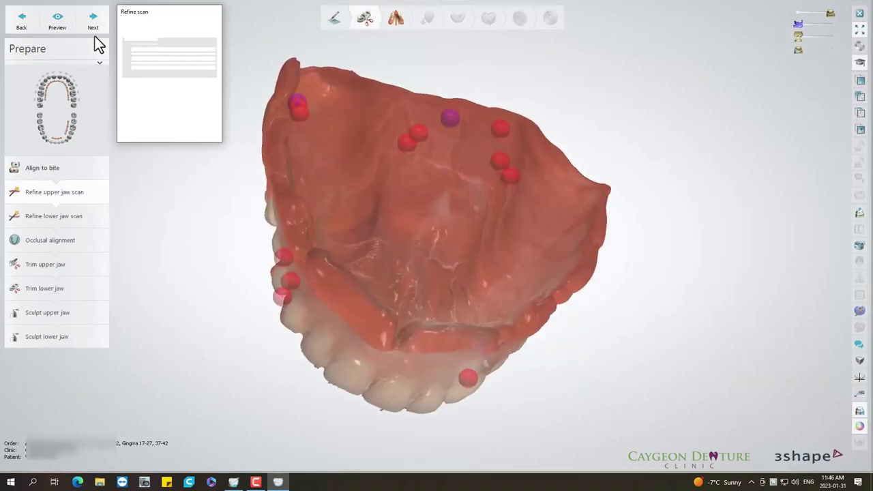
Refine the upper jaw scan as an impression with all options, removing artifacts.
{"action": "left_click", "coordinate": [126, 40]}
{"action": "left_click", "coordinate": [130, 130]}
{"action": "left_click", "coordinate": [175, 88]}
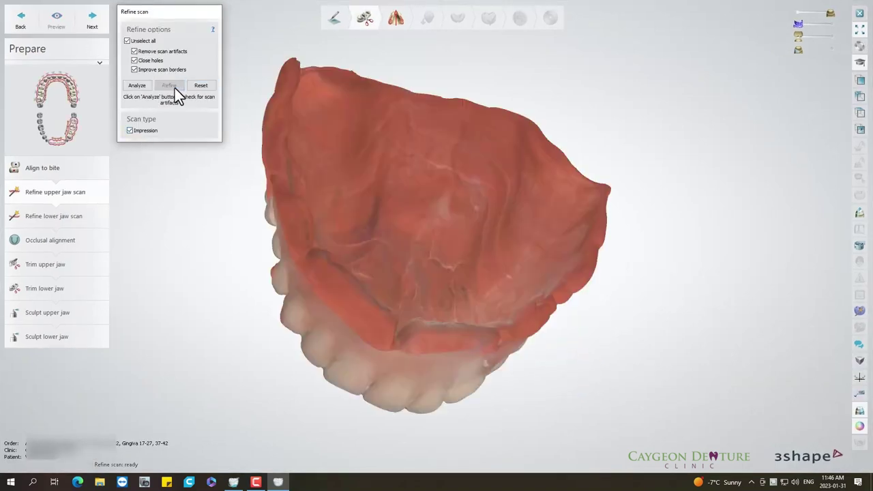
{"action": "left_click", "coordinate": [95, 20]}
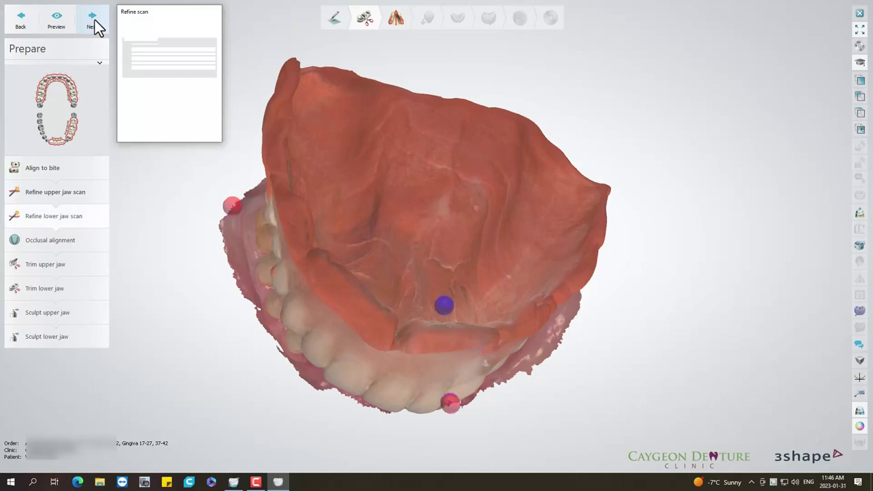
Refine the lower jaw scan with all options and advance to occlusal alignment.
{"action": "left_click", "coordinate": [129, 42]}
{"action": "left_click", "coordinate": [169, 86]}
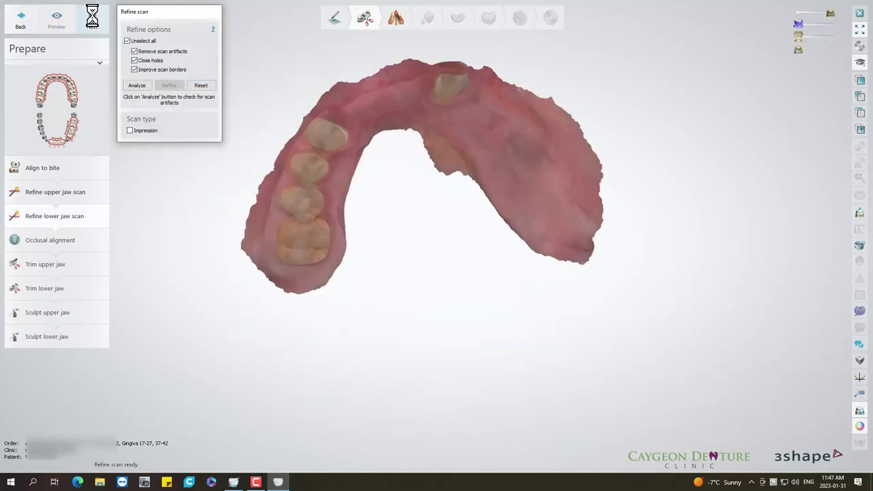
{"action": "left_click", "coordinate": [93, 17]}
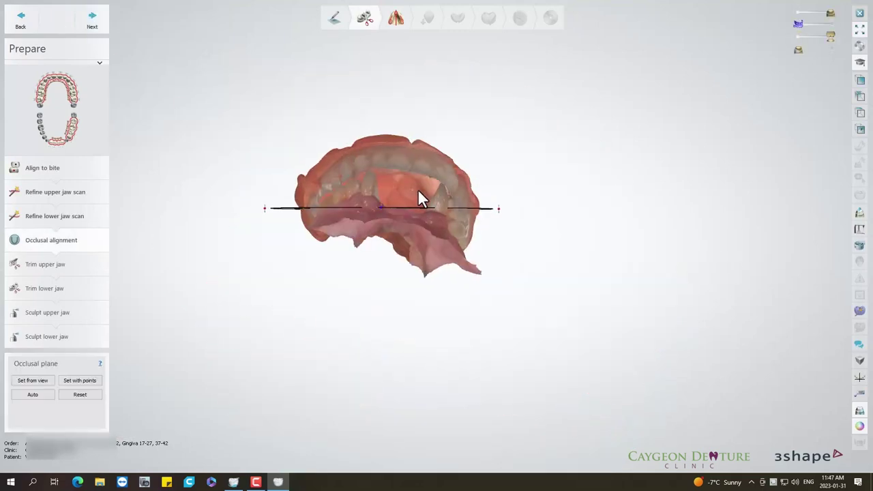
Tilt and lower the occlusal plane line so it sits level along the bite.
{"action": "mouse_move", "coordinate": [414, 221]}
{"action": "right_mouse_down"}
{"action": "mouse_move", "coordinate": [413, 195]}
{"action": "mouse_move", "coordinate": [434, 210]}
{"action": "mouse_move", "coordinate": [488, 201]}
{"action": "right_mouse_up"}
{"action": "left_click_drag", "start_coordinate": [443, 223], "coordinate": [460, 166]}
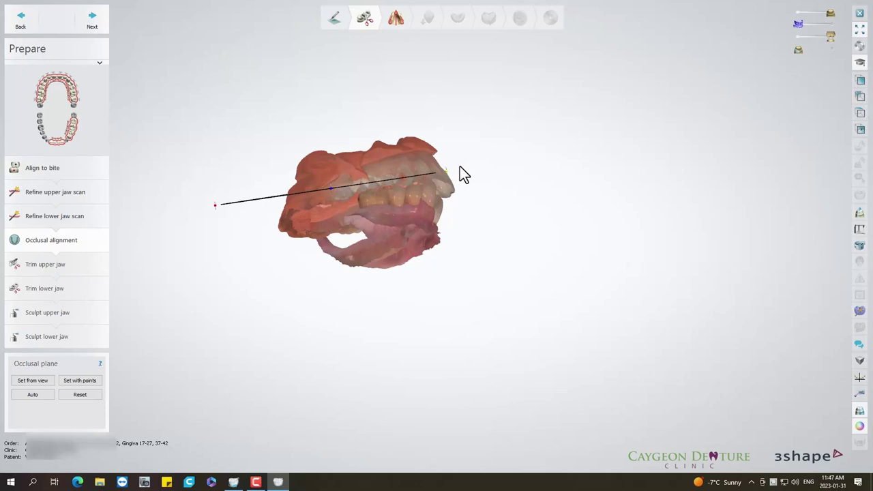
{"action": "mouse_move", "coordinate": [460, 167]}
{"action": "right_mouse_down"}
{"action": "mouse_move", "coordinate": [444, 200]}
{"action": "mouse_move", "coordinate": [389, 208]}
{"action": "right_mouse_up"}
{"action": "mouse_move", "coordinate": [503, 162]}
{"action": "left_mouse_down"}
{"action": "mouse_move", "coordinate": [501, 209]}
{"action": "mouse_move", "coordinate": [507, 189]}
{"action": "left_mouse_up"}
{"action": "mouse_move", "coordinate": [507, 189]}
{"action": "right_mouse_down"}
{"action": "mouse_move", "coordinate": [417, 215]}
{"action": "mouse_move", "coordinate": [449, 216]}
{"action": "right_mouse_up"}
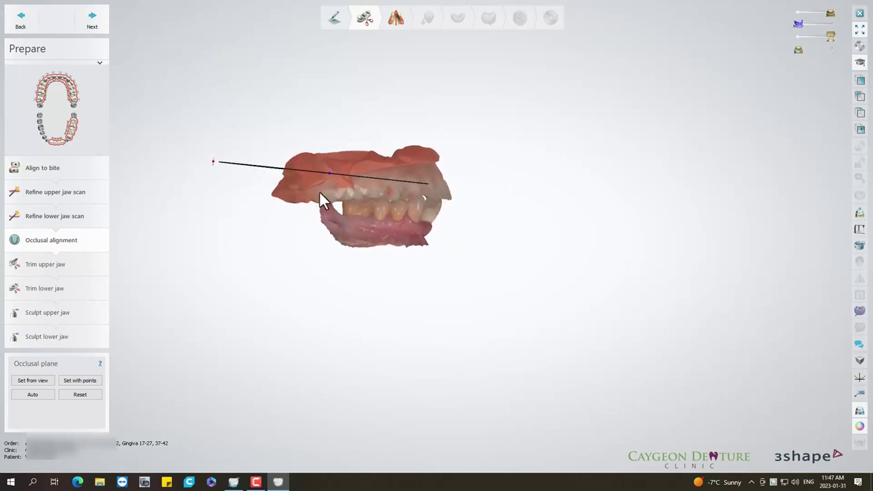
{"action": "left_click_drag", "start_coordinate": [214, 170], "coordinate": [221, 185]}
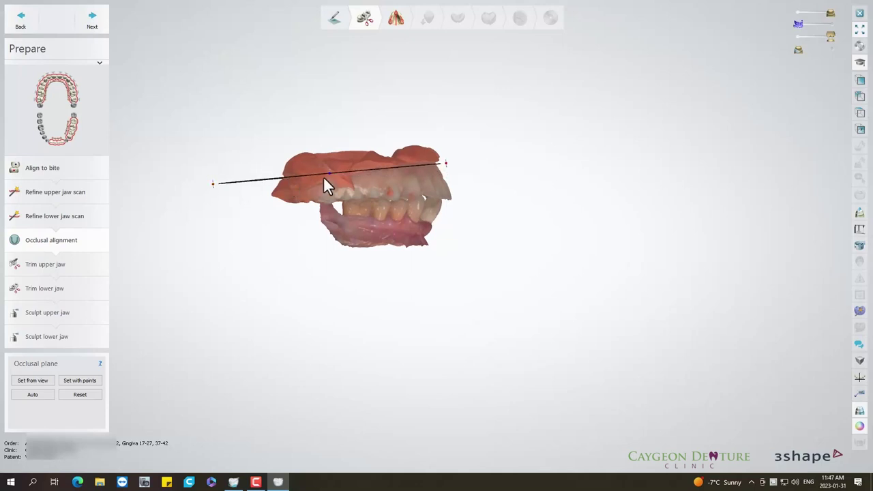
{"action": "scroll", "coordinate": [324, 176], "scroll_direction": "up", "scroll_amount": 2}
{"action": "left_click_drag", "start_coordinate": [331, 171], "coordinate": [338, 213]}
Rotate and tilt the occlusal plane disc from above to follow the tooth arch.
{"action": "mouse_move", "coordinate": [337, 212]}
{"action": "right_mouse_down"}
{"action": "mouse_move", "coordinate": [476, 247]}
{"action": "mouse_move", "coordinate": [419, 169]}
{"action": "mouse_move", "coordinate": [457, 160]}
{"action": "mouse_move", "coordinate": [456, 228]}
{"action": "mouse_move", "coordinate": [473, 136]}
{"action": "right_mouse_up"}
{"action": "left_click_drag", "start_coordinate": [491, 77], "coordinate": [453, 59]}
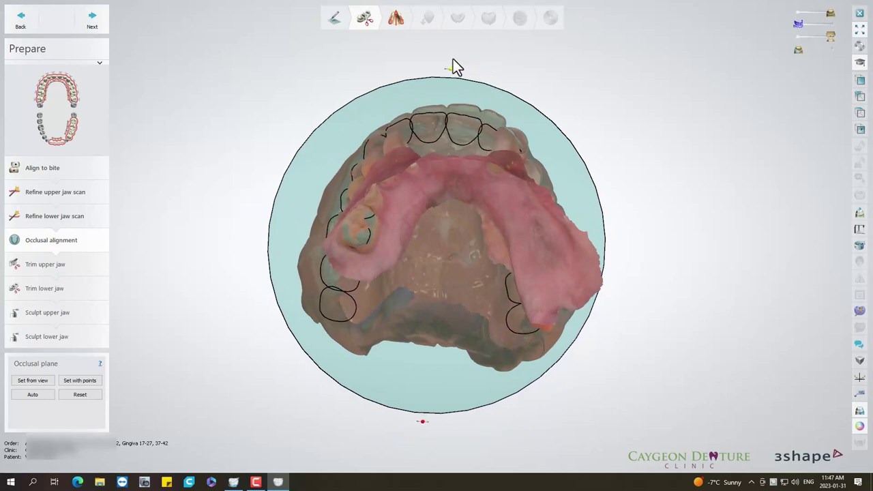
{"action": "mouse_move", "coordinate": [482, 168]}
{"action": "right_mouse_down"}
{"action": "mouse_move", "coordinate": [481, 159]}
{"action": "mouse_move", "coordinate": [487, 249]}
{"action": "mouse_move", "coordinate": [503, 244]}
{"action": "mouse_move", "coordinate": [487, 247]}
{"action": "right_mouse_up"}
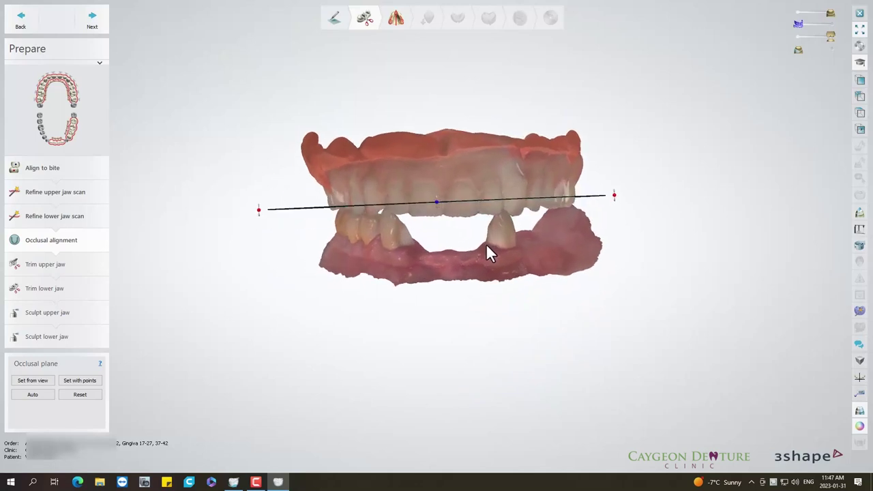
{"action": "left_click_drag", "start_coordinate": [614, 197], "coordinate": [615, 202]}
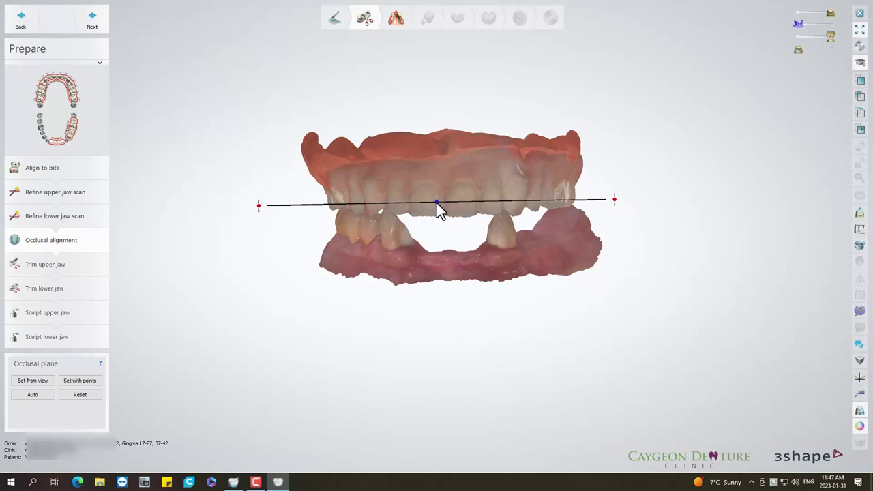
{"action": "left_click_drag", "start_coordinate": [436, 202], "coordinate": [436, 207]}
{"action": "right_click_drag", "start_coordinate": [432, 231], "coordinate": [505, 229]}
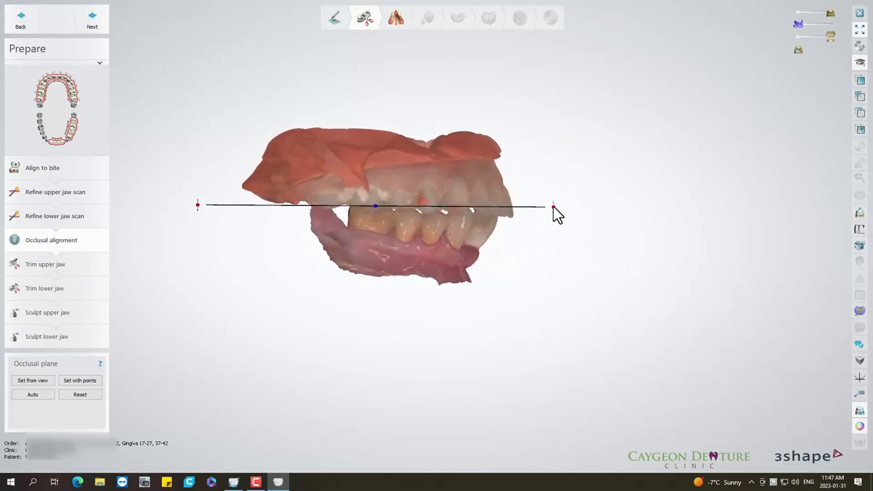
{"action": "left_click_drag", "start_coordinate": [552, 207], "coordinate": [553, 223]}
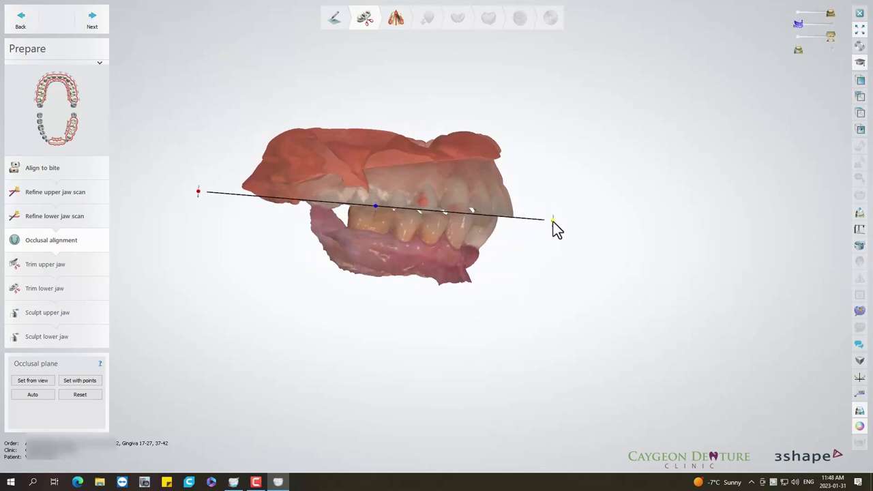
{"action": "mouse_move", "coordinate": [550, 240]}
{"action": "right_mouse_down"}
{"action": "mouse_move", "coordinate": [480, 241]}
{"action": "mouse_move", "coordinate": [475, 280]}
{"action": "mouse_move", "coordinate": [471, 274]}
{"action": "mouse_move", "coordinate": [493, 249]}
{"action": "mouse_move", "coordinate": [492, 158]}
{"action": "right_mouse_up"}
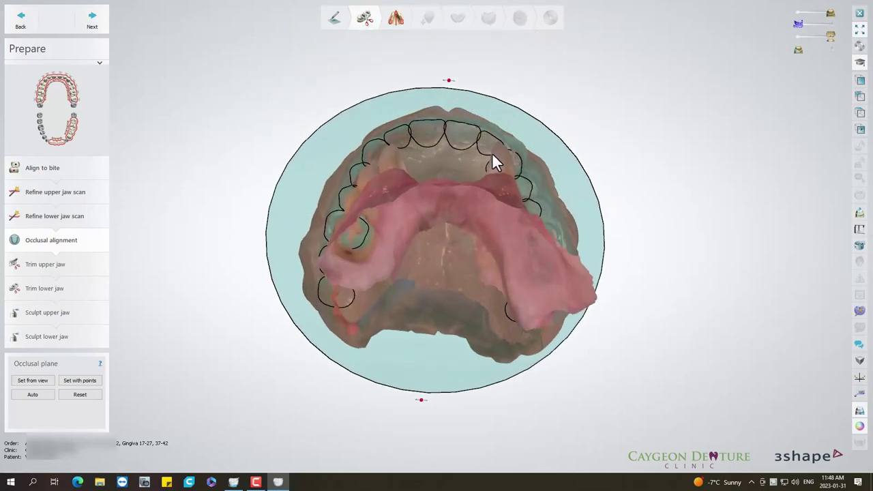
With the gingiva hidden, fit the tooth outlines to the arch, then check from the front.
{"action": "left_click", "coordinate": [797, 38]}
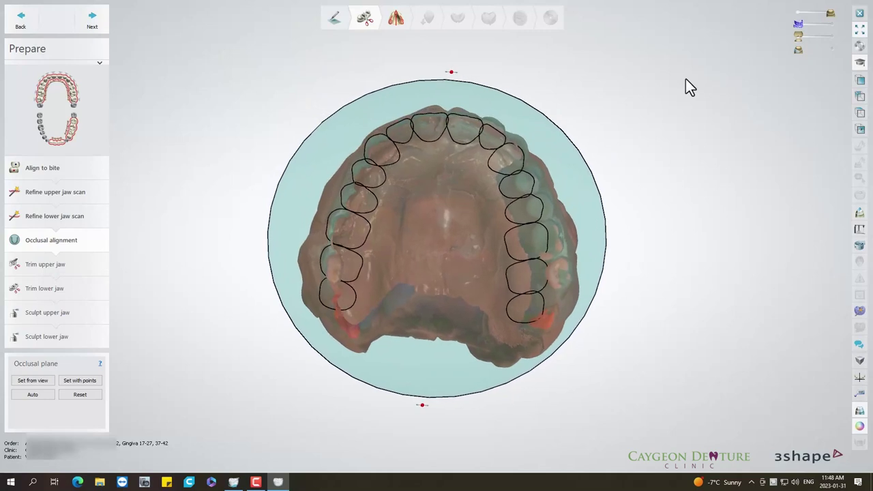
{"action": "left_click_drag", "start_coordinate": [453, 74], "coordinate": [437, 75]}
{"action": "left_click_drag", "start_coordinate": [450, 149], "coordinate": [462, 150]}
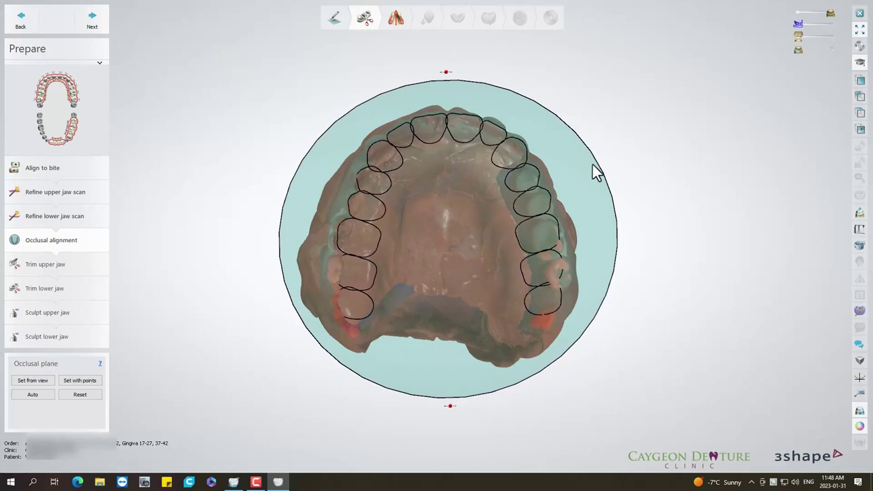
{"action": "left_click", "coordinate": [833, 35]}
{"action": "mouse_move", "coordinate": [684, 90]}
{"action": "right_mouse_down"}
{"action": "mouse_move", "coordinate": [687, 186]}
{"action": "mouse_move", "coordinate": [685, 144]}
{"action": "right_mouse_up"}
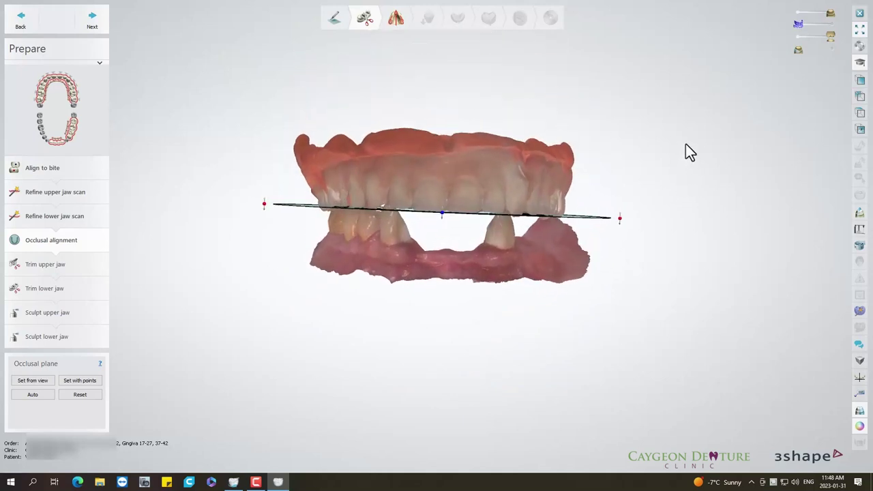
{"action": "right_click_drag", "start_coordinate": [688, 144], "coordinate": [686, 142]}
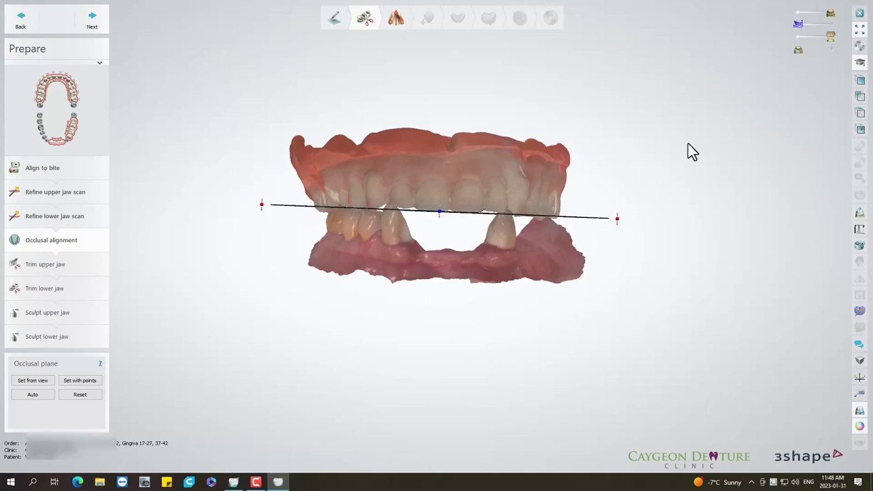
{"action": "left_click", "coordinate": [100, 20]}
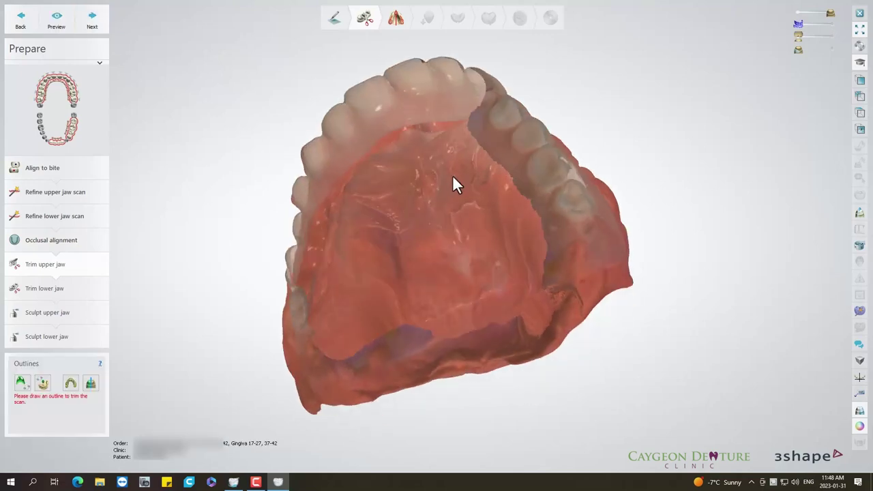
Hide the colour texture and begin the trim outline along the upper jaw's border.
{"action": "right_click_drag", "start_coordinate": [425, 144], "coordinate": [478, 300]}
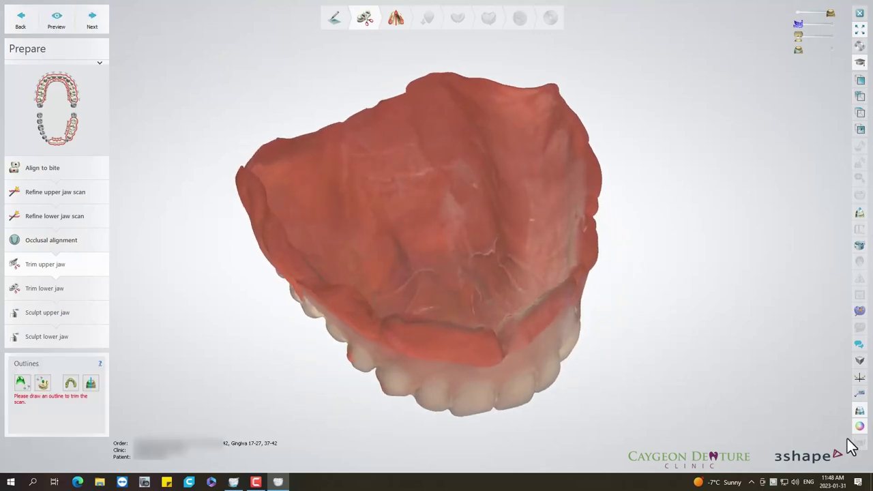
{"action": "left_click", "coordinate": [860, 426]}
{"action": "mouse_move", "coordinate": [357, 336]}
{"action": "right_mouse_down"}
{"action": "mouse_move", "coordinate": [389, 253]}
{"action": "mouse_move", "coordinate": [417, 268]}
{"action": "right_mouse_up"}
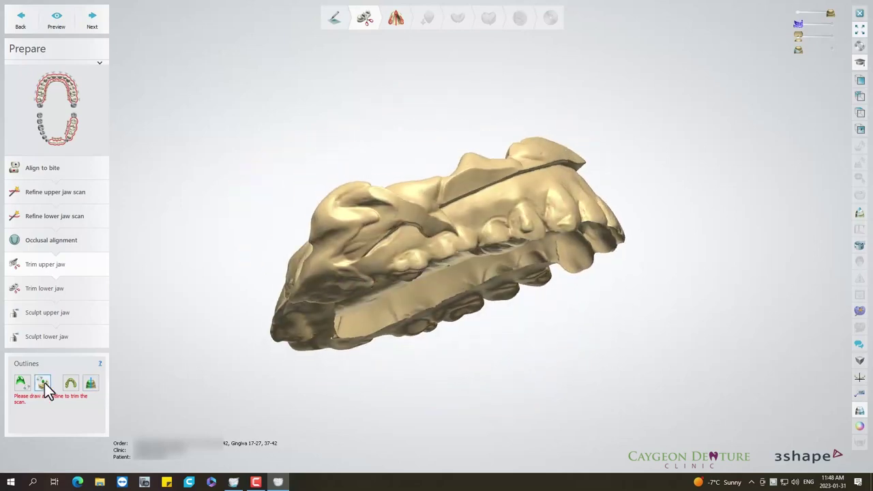
{"action": "left_click", "coordinate": [21, 383]}
{"action": "right_click_drag", "start_coordinate": [390, 253], "coordinate": [416, 200]}
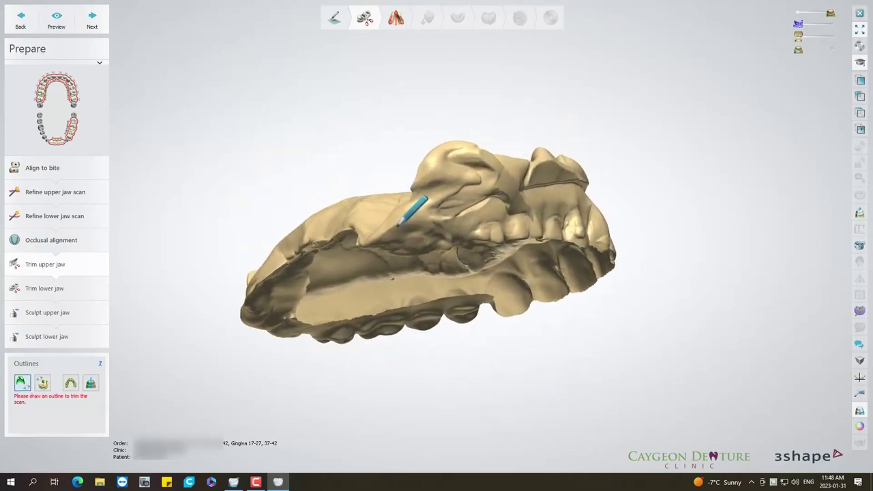
{"action": "left_click", "coordinate": [416, 206]}
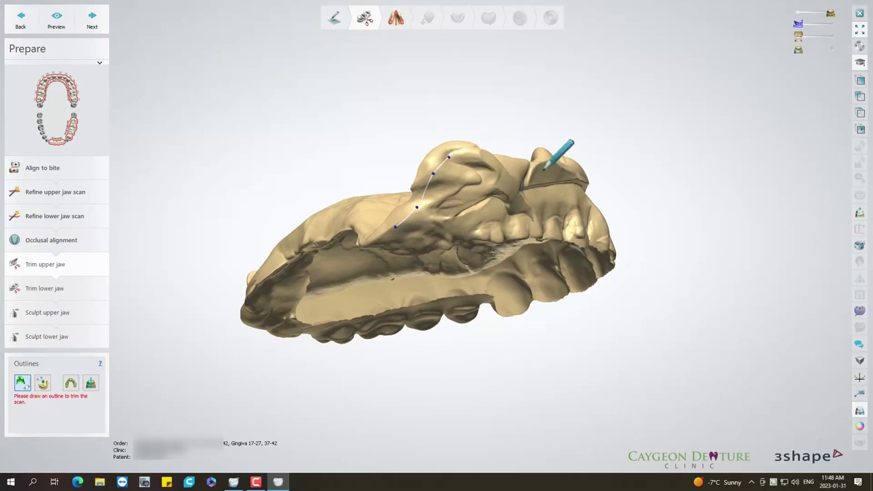
{"action": "right_click_drag", "start_coordinate": [535, 154], "coordinate": [525, 183]}
{"action": "left_click", "coordinate": [418, 236]}
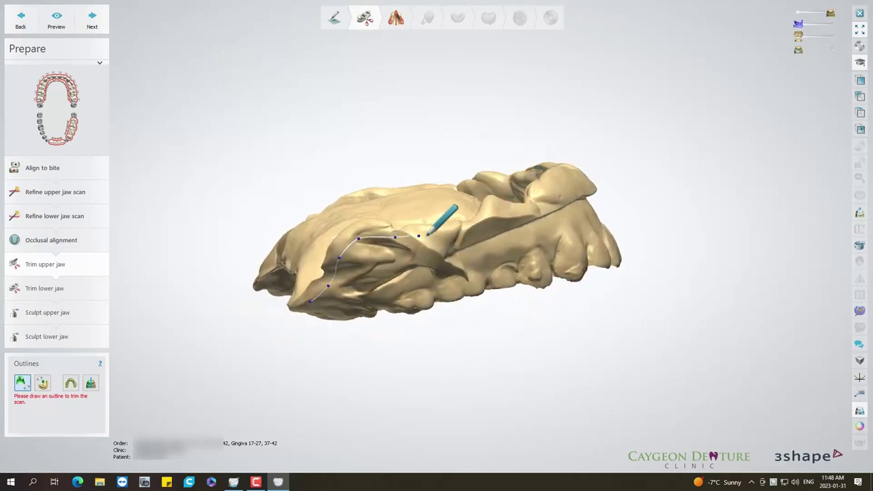
{"action": "left_click", "coordinate": [453, 231]}
{"action": "mouse_move", "coordinate": [495, 212]}
{"action": "right_mouse_down"}
{"action": "mouse_move", "coordinate": [530, 205]}
{"action": "mouse_move", "coordinate": [450, 229]}
{"action": "right_mouse_up"}
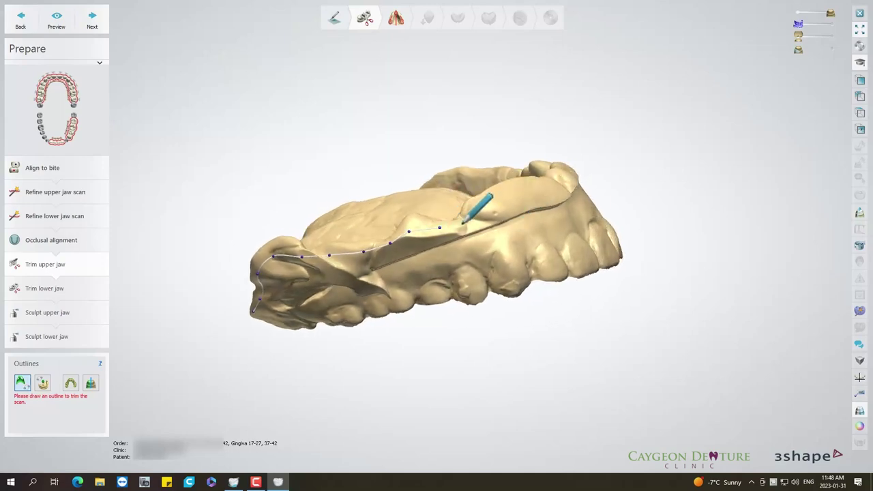
{"action": "mouse_move", "coordinate": [522, 191]}
{"action": "right_mouse_down"}
{"action": "mouse_move", "coordinate": [536, 195]}
{"action": "mouse_move", "coordinate": [522, 211]}
{"action": "right_mouse_up"}
{"action": "left_click", "coordinate": [421, 245]}
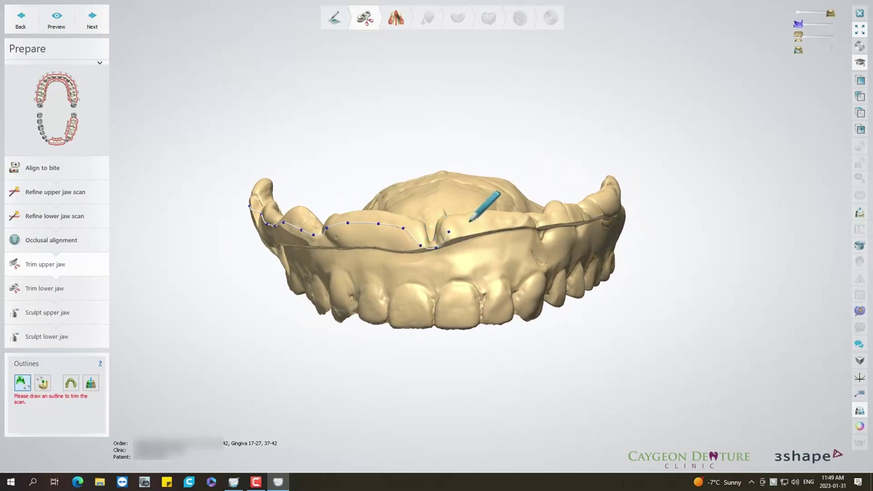
Continue the trim outline across the front border and along the far side.
{"action": "right_click_drag", "start_coordinate": [515, 208], "coordinate": [527, 239]}
{"action": "left_click", "coordinate": [406, 267]}
{"action": "left_click", "coordinate": [437, 266]}
{"action": "left_click", "coordinate": [463, 258]}
{"action": "left_click", "coordinate": [491, 255]}
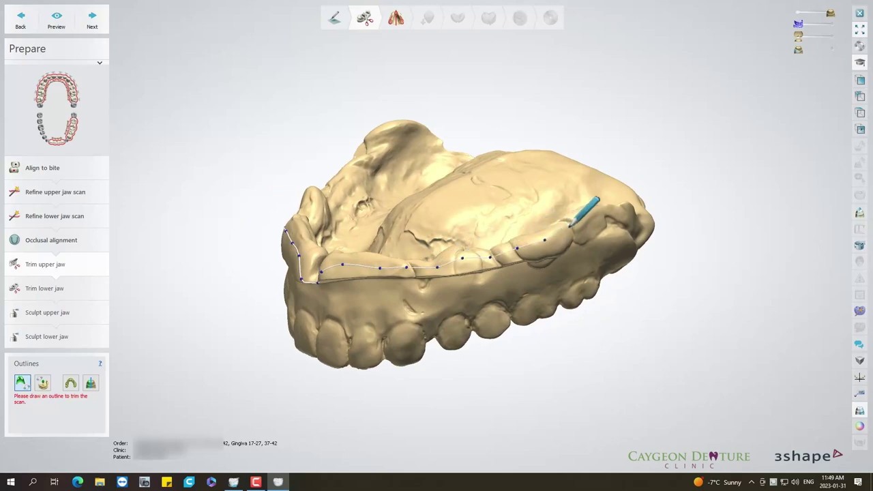
{"action": "mouse_move", "coordinate": [614, 192]}
{"action": "right_mouse_down"}
{"action": "mouse_move", "coordinate": [608, 211]}
{"action": "mouse_move", "coordinate": [546, 219]}
{"action": "right_mouse_up"}
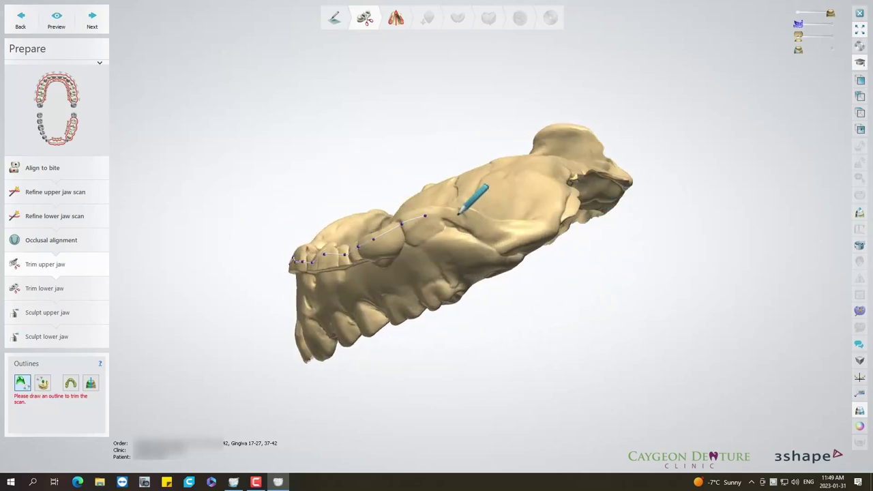
{"action": "left_click", "coordinate": [512, 233]}
{"action": "left_click", "coordinate": [536, 231]}
{"action": "left_click", "coordinate": [551, 219]}
{"action": "mouse_move", "coordinate": [566, 197]}
{"action": "right_mouse_down"}
{"action": "mouse_move", "coordinate": [553, 229]}
{"action": "mouse_move", "coordinate": [518, 260]}
{"action": "right_mouse_up"}
{"action": "left_click", "coordinate": [510, 262]}
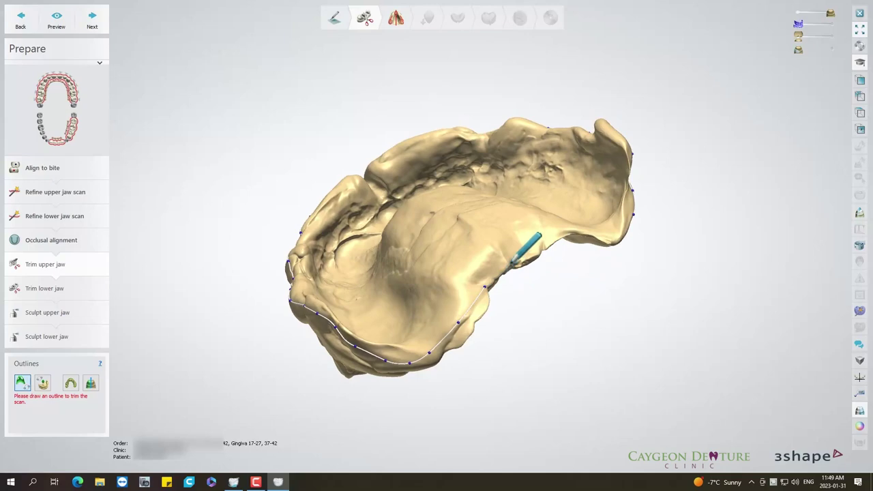
{"action": "left_click", "coordinate": [531, 253]}
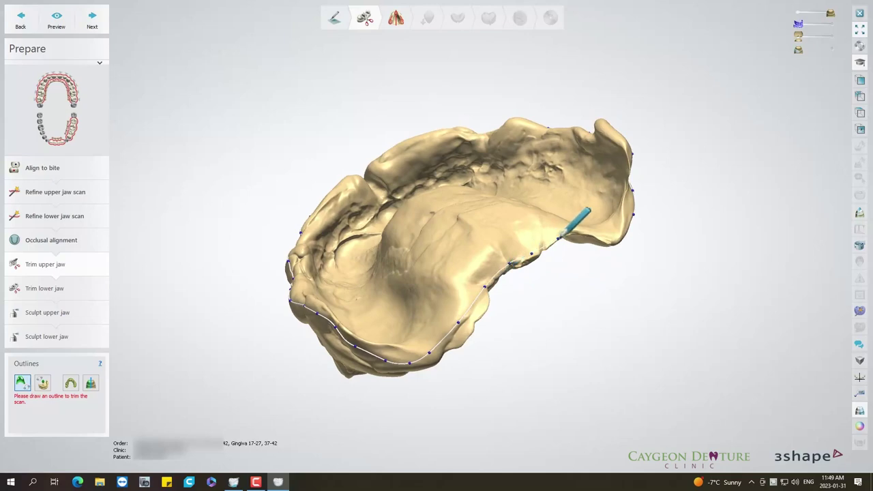
Add outline points along the back edge and close the outline at its start.
{"action": "right_click_drag", "start_coordinate": [575, 228], "coordinate": [634, 263]}
{"action": "scroll", "coordinate": [558, 285], "scroll_direction": "up", "scroll_amount": 3}
{"action": "scroll", "coordinate": [570, 284], "scroll_direction": "up", "scroll_amount": 3}
{"action": "right_click_drag", "start_coordinate": [569, 285], "coordinate": [618, 256]}
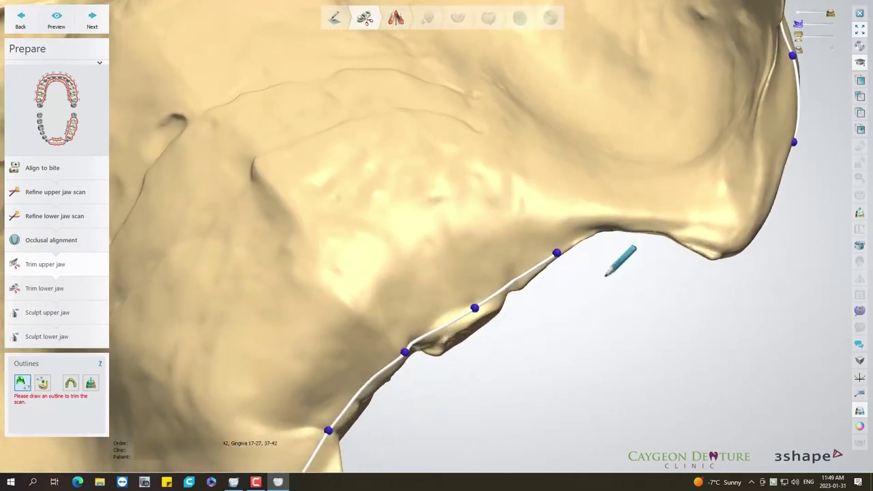
{"action": "left_click", "coordinate": [599, 228]}
{"action": "left_click", "coordinate": [646, 230]}
{"action": "left_click", "coordinate": [689, 232]}
{"action": "left_click", "coordinate": [730, 244]}
{"action": "right_click_drag", "start_coordinate": [751, 232], "coordinate": [520, 178]}
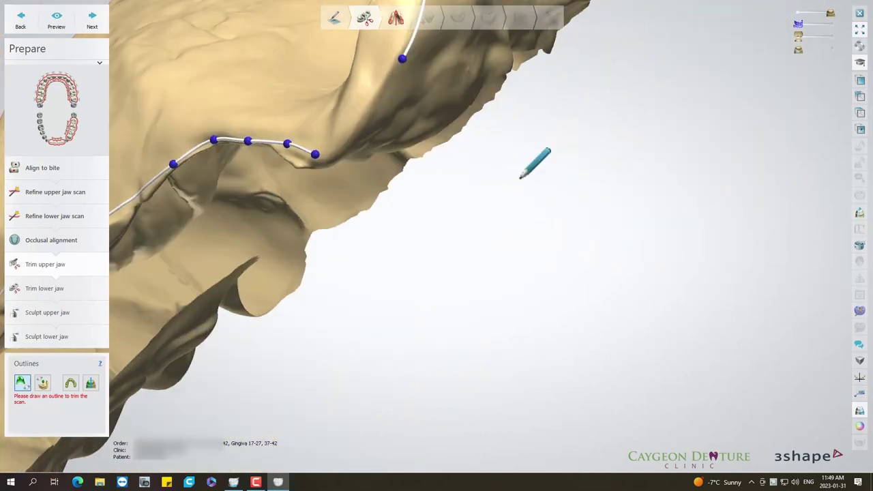
{"action": "left_click", "coordinate": [357, 132]}
{"action": "left_click", "coordinate": [387, 83]}
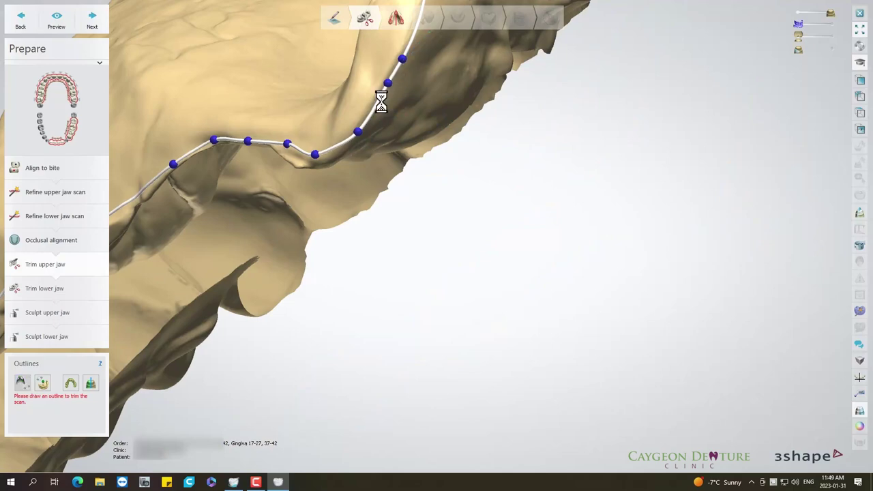
{"action": "mouse_move", "coordinate": [386, 184]}
{"action": "right_mouse_down"}
{"action": "mouse_move", "coordinate": [417, 212]}
{"action": "mouse_move", "coordinate": [353, 187]}
{"action": "mouse_move", "coordinate": [348, 232]}
{"action": "mouse_move", "coordinate": [362, 225]}
{"action": "mouse_move", "coordinate": [314, 194]}
{"action": "right_mouse_up"}
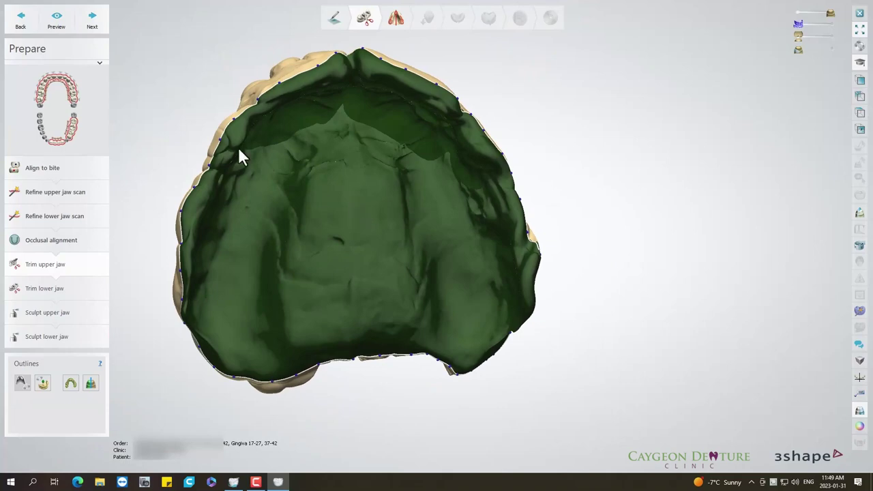
Apply the upper-jaw trim, check the automatic lower-jaw outline, and accept it.
{"action": "left_click", "coordinate": [94, 18]}
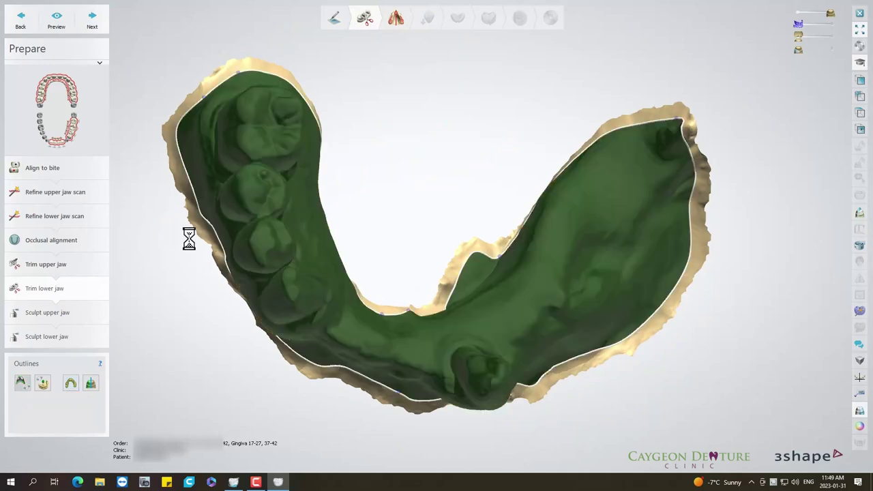
{"action": "mouse_move", "coordinate": [573, 277]}
{"action": "right_mouse_down"}
{"action": "mouse_move", "coordinate": [575, 233]}
{"action": "mouse_move", "coordinate": [125, 48]}
{"action": "right_mouse_up"}
{"action": "left_click", "coordinate": [93, 21]}
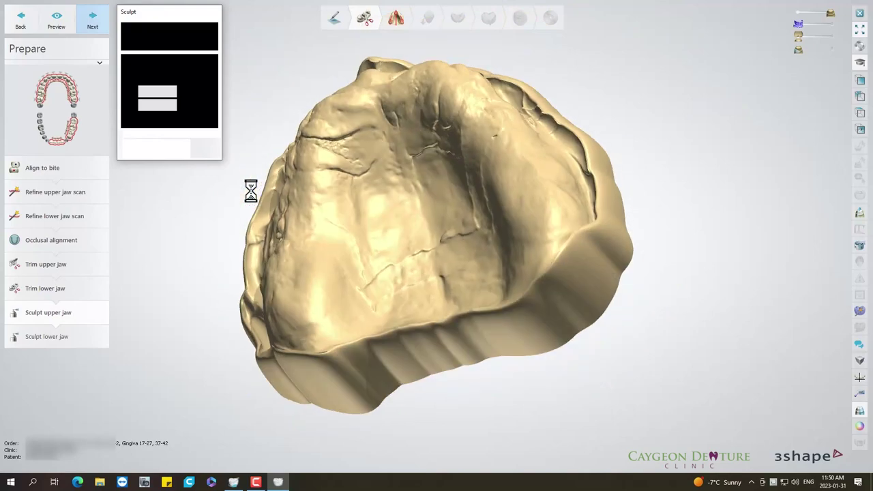
Use Remove Artifacts at 1.00 mm size to clear the first palate defects.
{"action": "right_click_drag", "start_coordinate": [455, 210], "coordinate": [454, 212]}
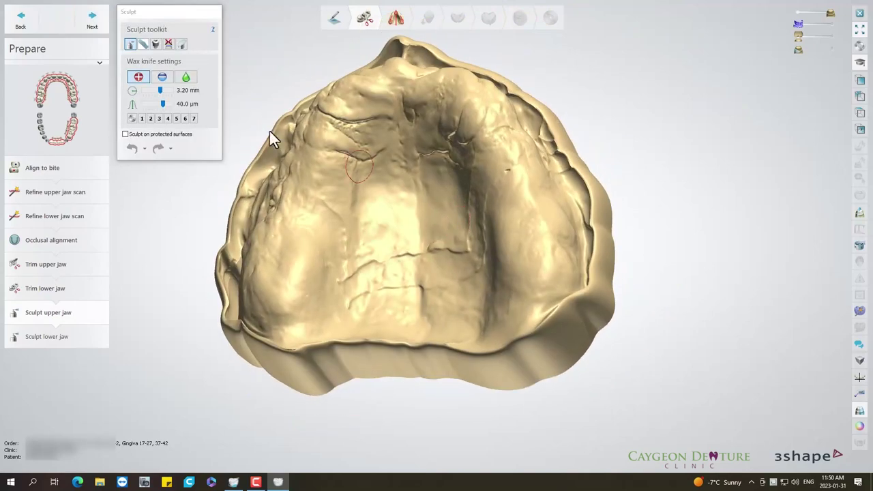
{"action": "left_click", "coordinate": [144, 43]}
{"action": "left_click_drag", "start_coordinate": [156, 75], "coordinate": [172, 76]}
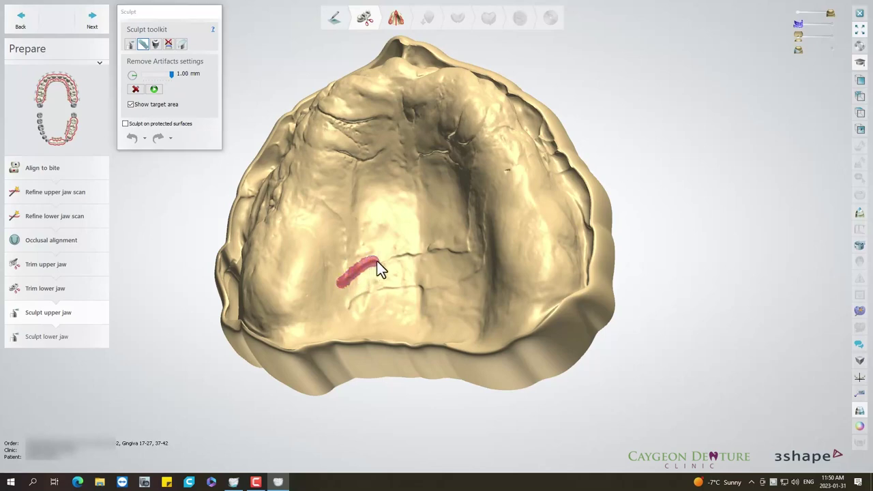
{"action": "left_click", "coordinate": [153, 88]}
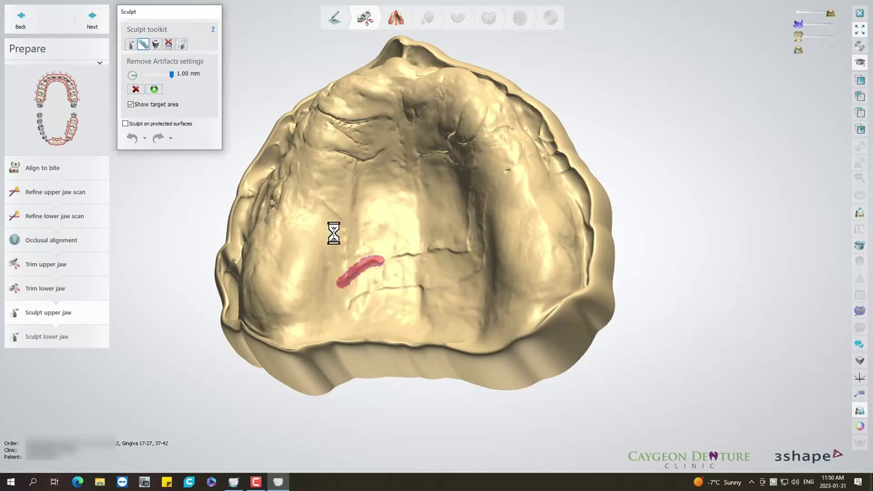
{"action": "right_click_drag", "start_coordinate": [401, 269], "coordinate": [362, 315]}
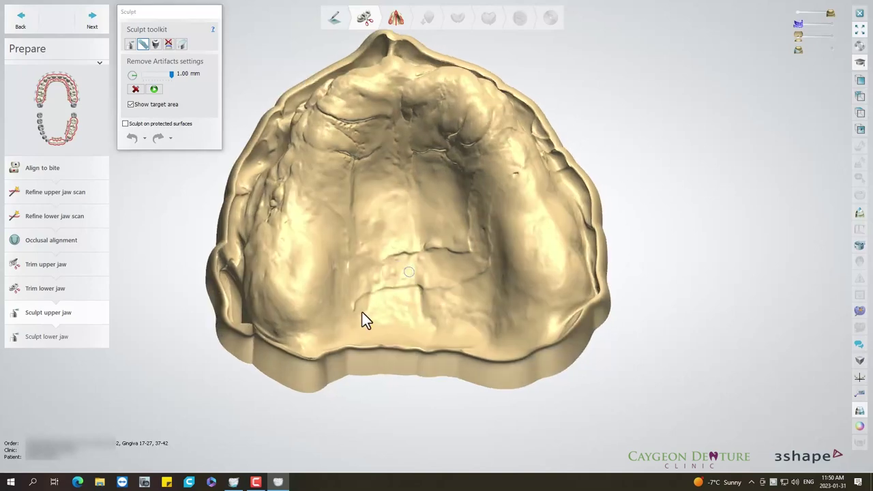
{"action": "left_click_drag", "start_coordinate": [353, 311], "coordinate": [355, 302]}
{"action": "left_click", "coordinate": [154, 90]}
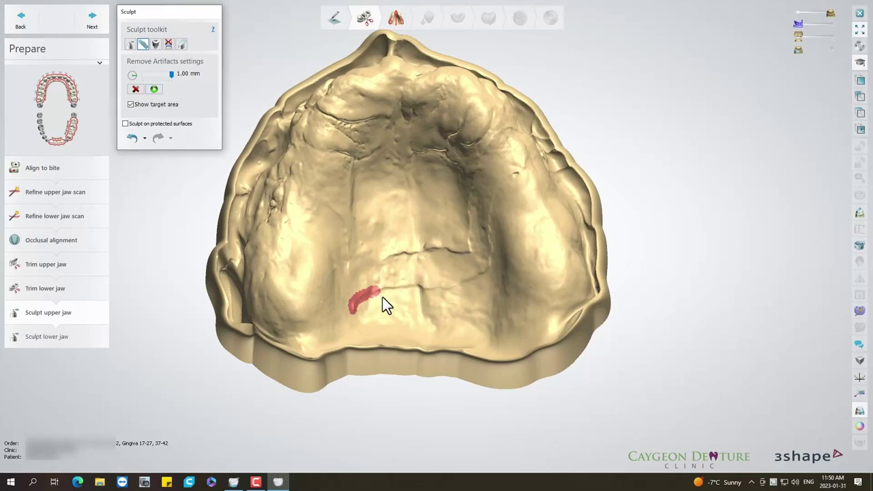
Mark and remove the remaining palate cracks, including the L-shaped one.
{"action": "left_click_drag", "start_coordinate": [379, 290], "coordinate": [385, 288]}
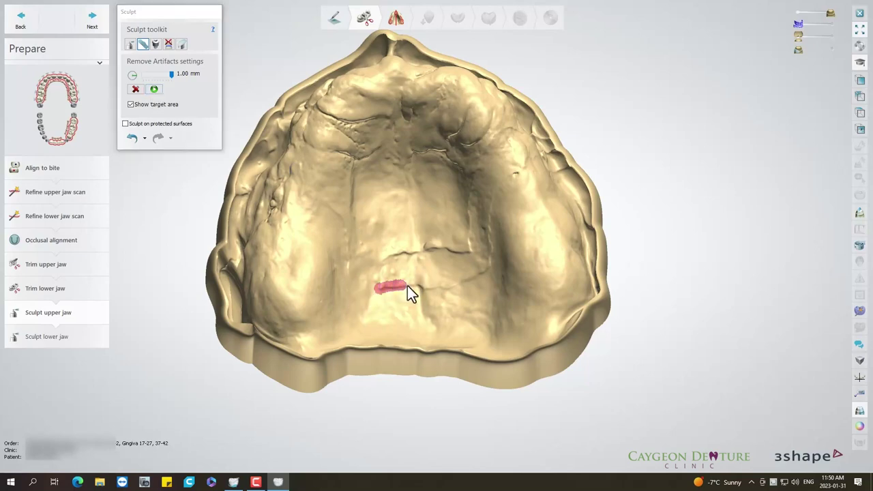
{"action": "left_click", "coordinate": [155, 89]}
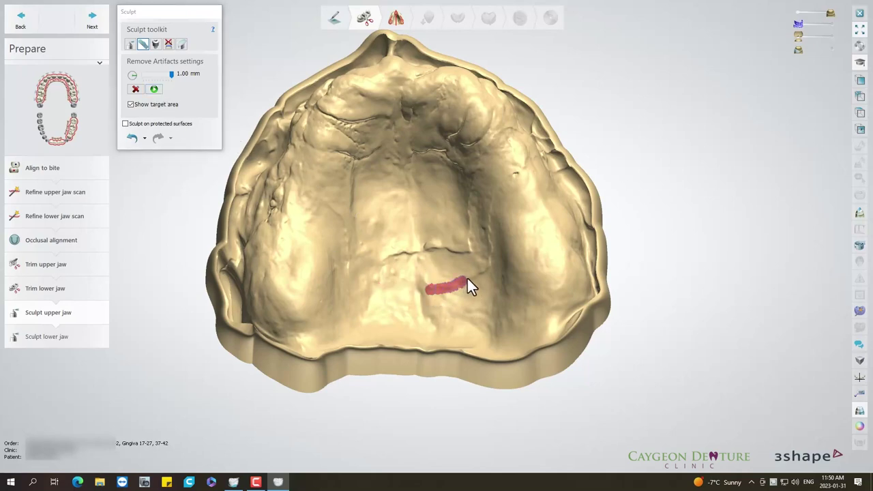
{"action": "left_click", "coordinate": [154, 89]}
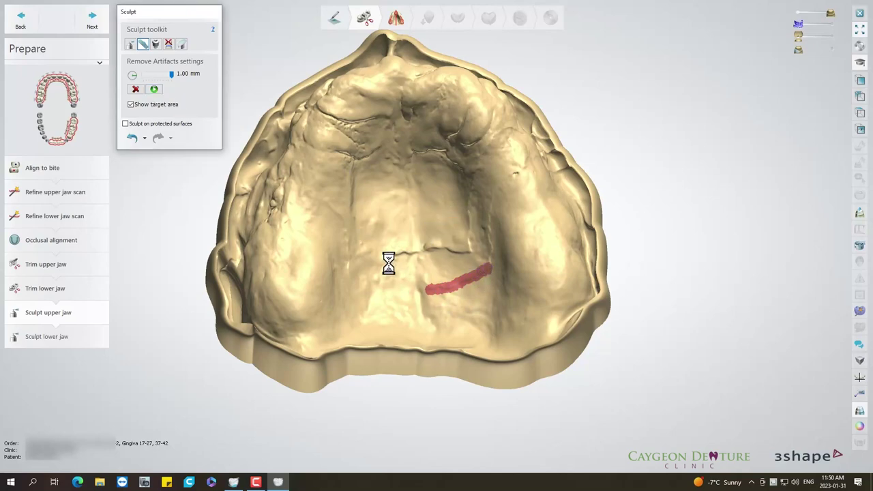
{"action": "left_click_drag", "start_coordinate": [390, 258], "coordinate": [403, 252]}
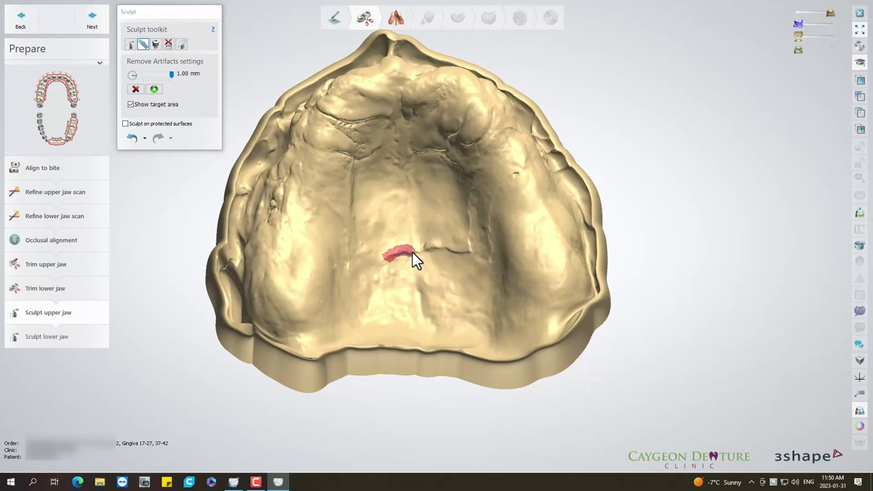
{"action": "left_click", "coordinate": [154, 89]}
{"action": "left_click", "coordinate": [154, 89]}
{"action": "left_click_drag", "start_coordinate": [469, 217], "coordinate": [469, 209]}
{"action": "left_click", "coordinate": [154, 89]}
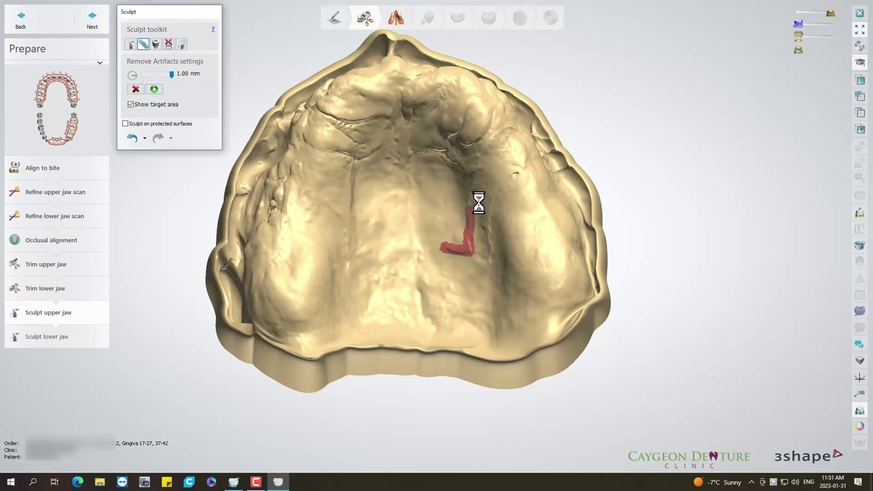
{"action": "mouse_move", "coordinate": [504, 225]}
{"action": "right_mouse_down"}
{"action": "mouse_move", "coordinate": [530, 227]}
{"action": "mouse_move", "coordinate": [518, 243]}
{"action": "mouse_move", "coordinate": [496, 221]}
{"action": "mouse_move", "coordinate": [507, 253]}
{"action": "mouse_move", "coordinate": [521, 253]}
{"action": "mouse_move", "coordinate": [278, 312]}
{"action": "mouse_move", "coordinate": [249, 311]}
{"action": "mouse_move", "coordinate": [250, 322]}
{"action": "mouse_move", "coordinate": [265, 302]}
{"action": "right_mouse_up"}
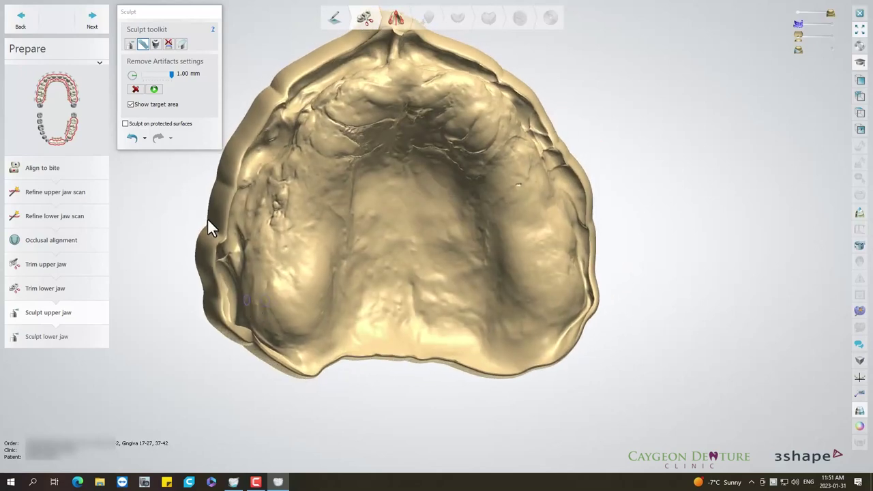
{"action": "left_click", "coordinate": [131, 44]}
Set the wax knife to Remove Wax at 1.40 mm and face the left flange edge.
{"action": "left_click", "coordinate": [162, 78]}
{"action": "left_click", "coordinate": [148, 90]}
{"action": "right_click_drag", "start_coordinate": [225, 321], "coordinate": [234, 295]}
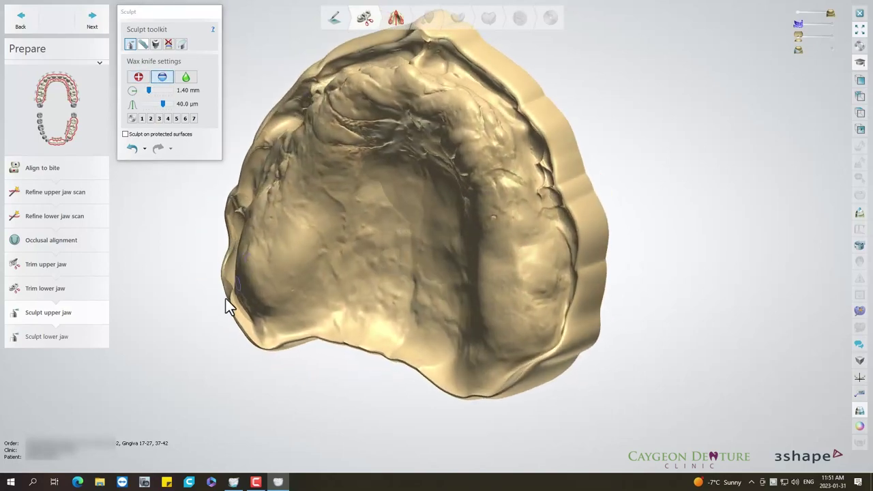
{"action": "scroll", "coordinate": [235, 290], "scroll_direction": "up", "scroll_amount": 3}
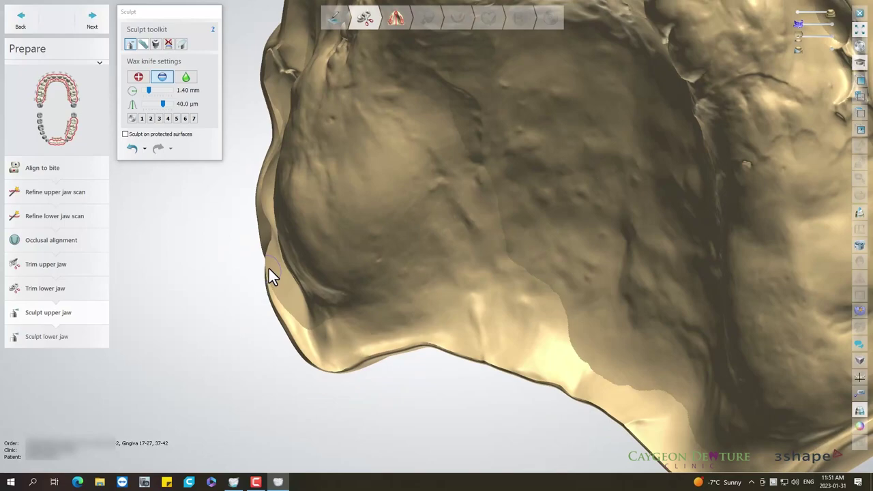
{"action": "mouse_move", "coordinate": [266, 276]}
{"action": "right_mouse_down"}
{"action": "mouse_move", "coordinate": [289, 276]}
{"action": "mouse_move", "coordinate": [291, 285]}
{"action": "right_mouse_up"}
{"action": "mouse_move", "coordinate": [219, 228]}
{"action": "right_mouse_down"}
{"action": "mouse_move", "coordinate": [335, 253]}
{"action": "mouse_move", "coordinate": [339, 283]}
{"action": "mouse_move", "coordinate": [314, 251]}
{"action": "mouse_move", "coordinate": [312, 262]}
{"action": "right_mouse_up"}
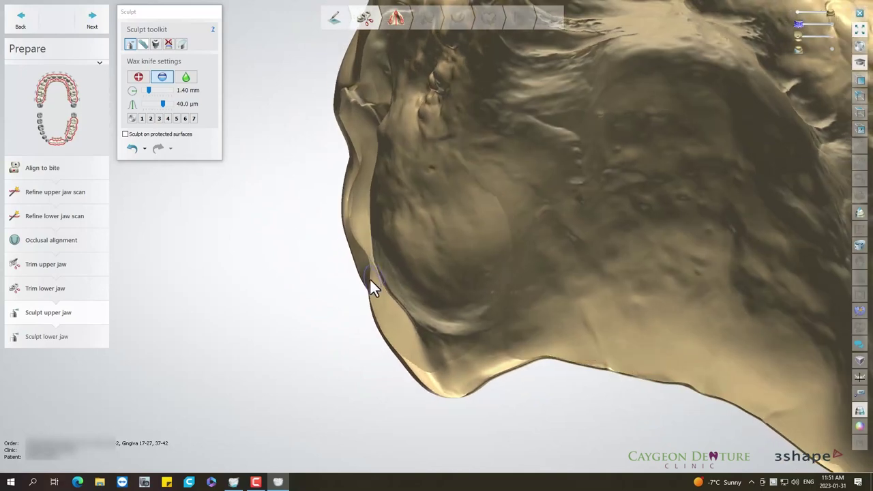
{"action": "scroll", "coordinate": [370, 278], "scroll_direction": "up", "scroll_amount": 2}
{"action": "scroll", "coordinate": [370, 279], "scroll_direction": "up", "scroll_amount": 2}
{"action": "scroll", "coordinate": [380, 281], "scroll_direction": "up", "scroll_amount": 2}
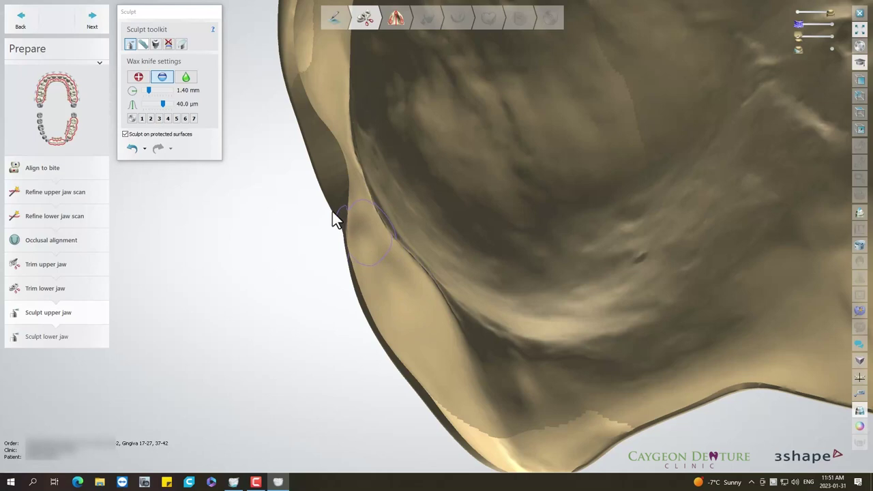
Trim the flange at 0.50 mm, switching briefly to Smooth and back to Remove Wax.
{"action": "left_click_drag", "start_coordinate": [146, 91], "coordinate": [143, 90]}
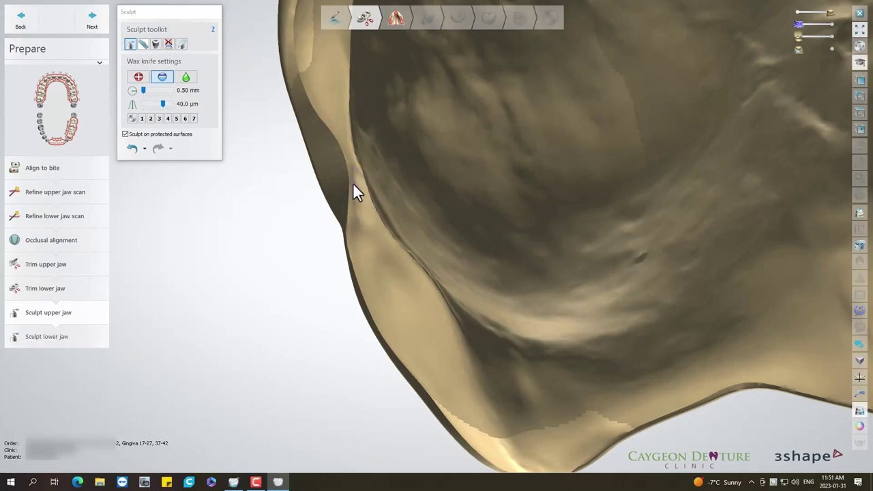
{"action": "right_click_drag", "start_coordinate": [350, 170], "coordinate": [352, 202]}
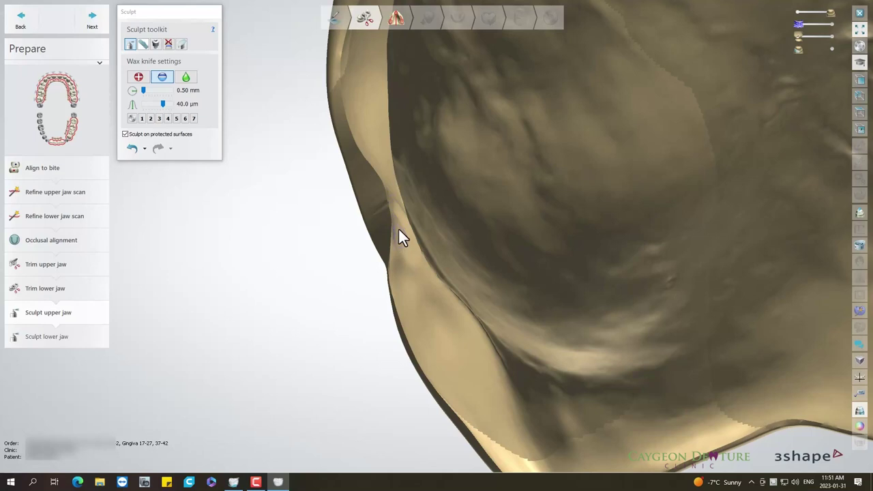
{"action": "left_click", "coordinate": [186, 78]}
{"action": "mouse_move", "coordinate": [282, 239]}
{"action": "right_mouse_down"}
{"action": "mouse_move", "coordinate": [384, 245]}
{"action": "mouse_move", "coordinate": [365, 257]}
{"action": "mouse_move", "coordinate": [369, 219]}
{"action": "mouse_move", "coordinate": [364, 234]}
{"action": "right_mouse_up"}
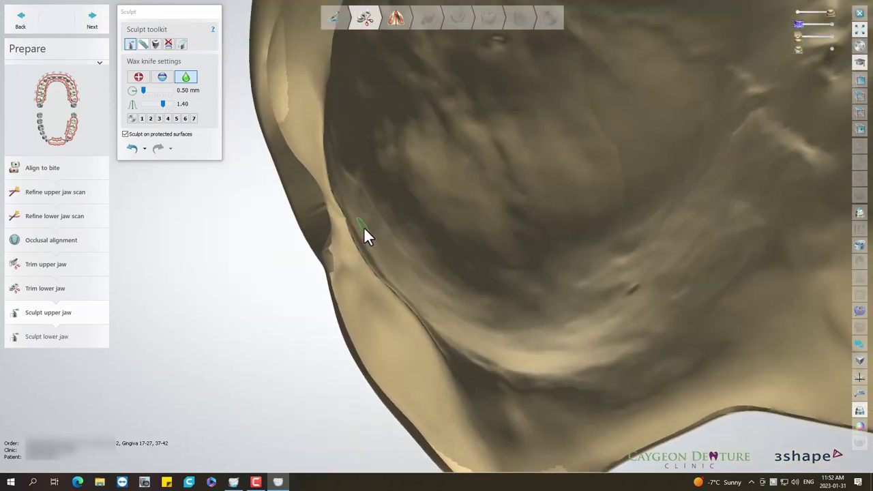
{"action": "left_click", "coordinate": [163, 77]}
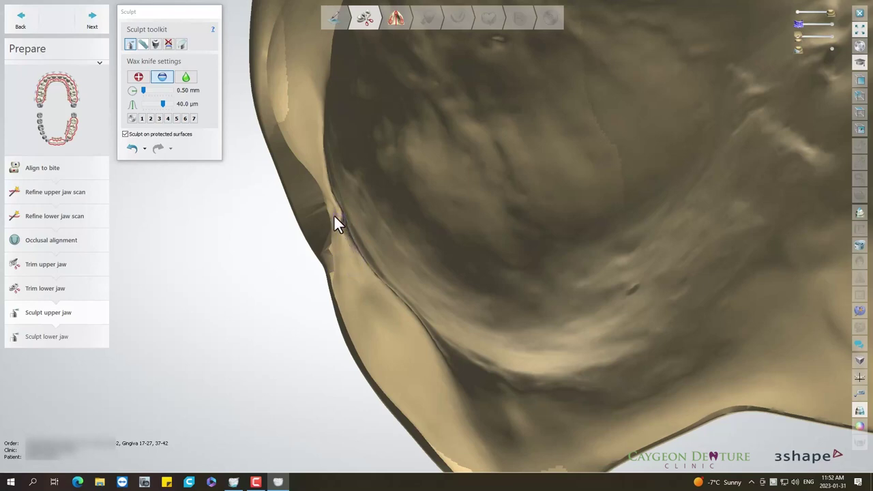
{"action": "mouse_move", "coordinate": [353, 289]}
{"action": "right_mouse_down"}
{"action": "mouse_move", "coordinate": [361, 272]}
{"action": "mouse_move", "coordinate": [344, 288]}
{"action": "mouse_move", "coordinate": [348, 275]}
{"action": "mouse_move", "coordinate": [328, 351]}
{"action": "mouse_move", "coordinate": [317, 288]}
{"action": "mouse_move", "coordinate": [332, 287]}
{"action": "mouse_move", "coordinate": [335, 275]}
{"action": "mouse_move", "coordinate": [314, 252]}
{"action": "mouse_move", "coordinate": [305, 261]}
{"action": "right_mouse_up"}
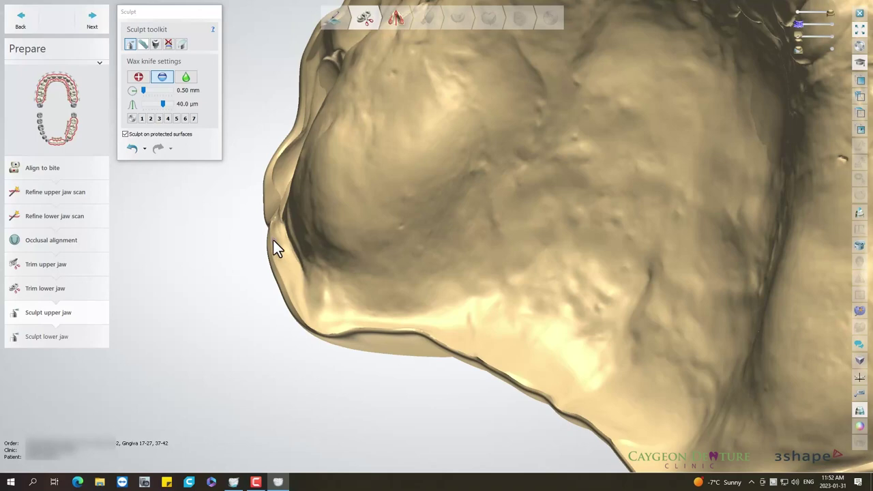
{"action": "left_click_drag", "start_coordinate": [144, 90], "coordinate": [148, 90]}
{"action": "mouse_move", "coordinate": [266, 190]}
{"action": "right_mouse_down"}
{"action": "mouse_move", "coordinate": [271, 277]}
{"action": "mouse_move", "coordinate": [259, 197]}
{"action": "mouse_move", "coordinate": [270, 201]}
{"action": "mouse_move", "coordinate": [259, 211]}
{"action": "right_mouse_up"}
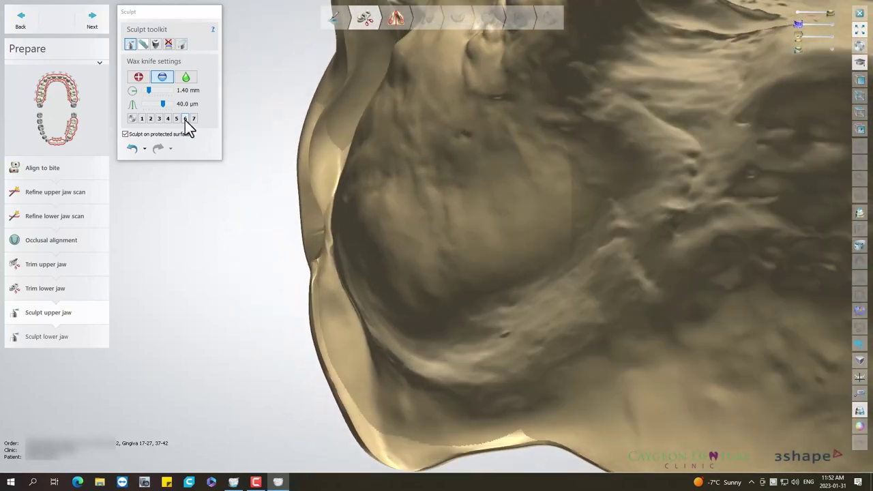
{"action": "left_click_drag", "start_coordinate": [148, 90], "coordinate": [143, 90]}
Bring the flange and palate into view and enlarge the wax knife to 1.40 mm.
{"action": "mouse_move", "coordinate": [300, 246]}
{"action": "right_mouse_down"}
{"action": "mouse_move", "coordinate": [316, 239]}
{"action": "mouse_move", "coordinate": [349, 188]}
{"action": "mouse_move", "coordinate": [301, 183]}
{"action": "right_mouse_up"}
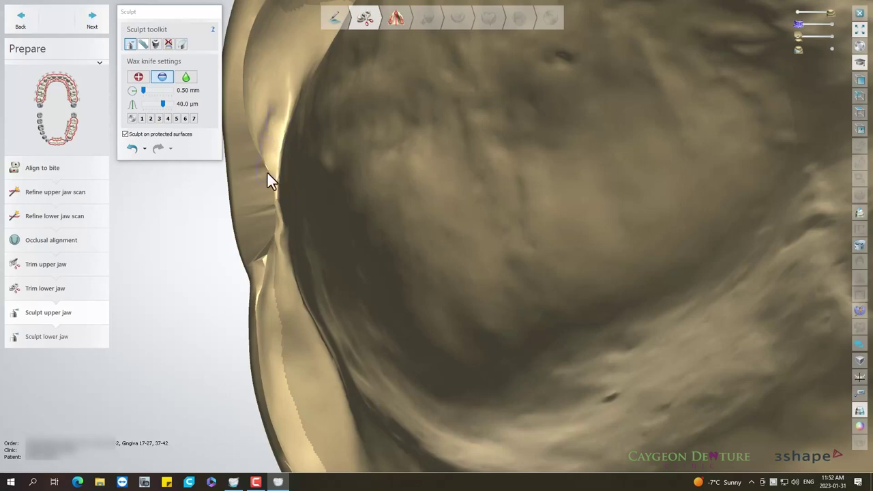
{"action": "right_click_drag", "start_coordinate": [267, 174], "coordinate": [266, 195]}
{"action": "right_click_drag", "start_coordinate": [314, 304], "coordinate": [327, 301]}
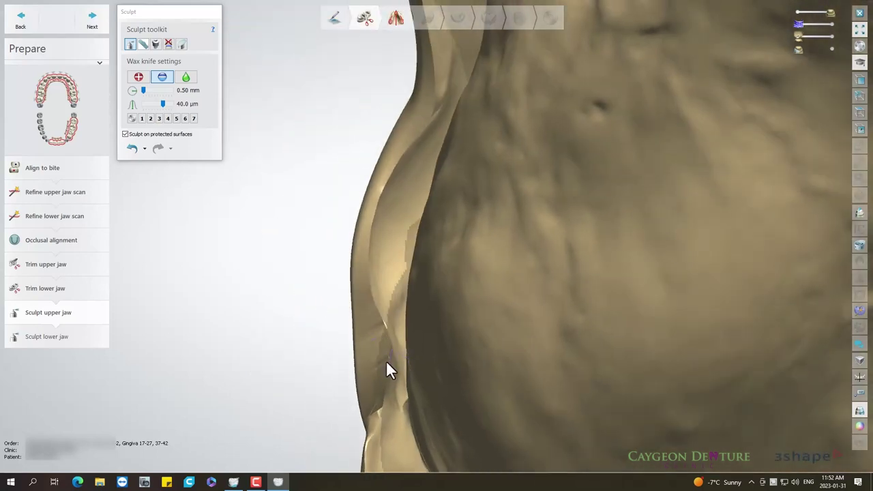
{"action": "right_click_drag", "start_coordinate": [386, 363], "coordinate": [324, 288]}
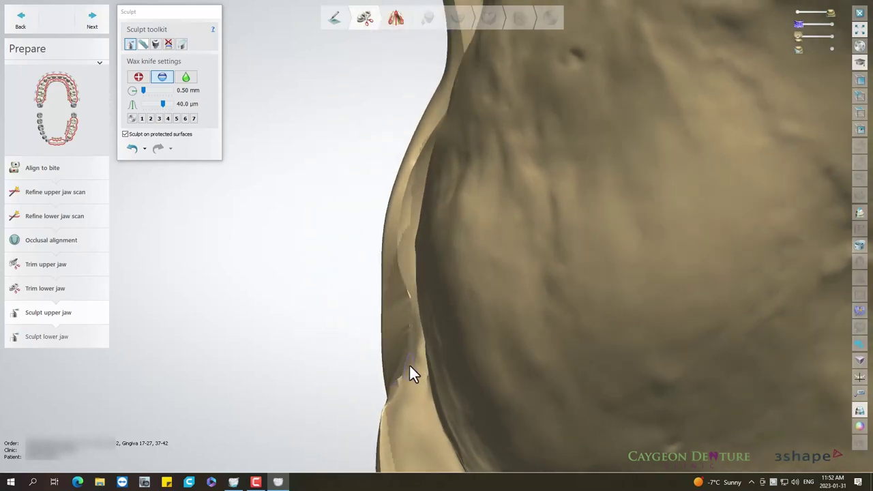
{"action": "mouse_move", "coordinate": [358, 269]}
{"action": "right_mouse_down"}
{"action": "mouse_move", "coordinate": [510, 286]}
{"action": "mouse_move", "coordinate": [319, 296]}
{"action": "mouse_move", "coordinate": [359, 332]}
{"action": "mouse_move", "coordinate": [352, 328]}
{"action": "right_mouse_up"}
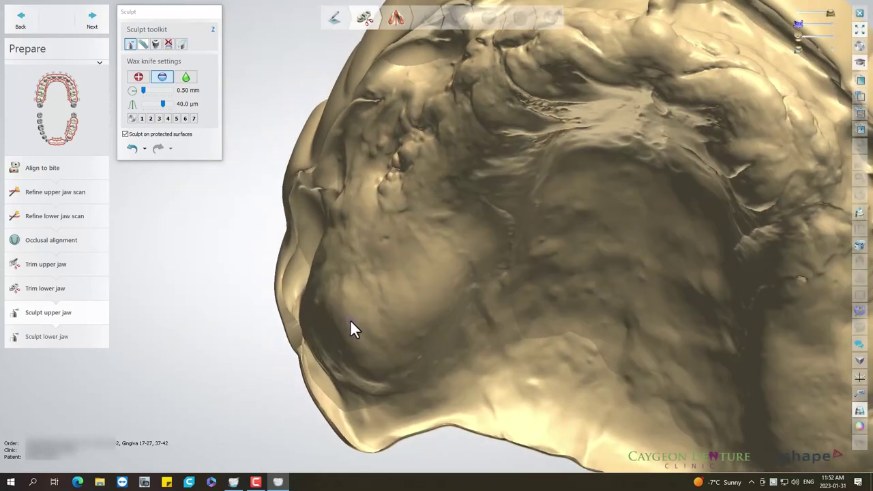
{"action": "left_click_drag", "start_coordinate": [143, 90], "coordinate": [149, 90]}
{"action": "scroll", "coordinate": [297, 334], "scroll_direction": "up", "scroll_amount": 2}
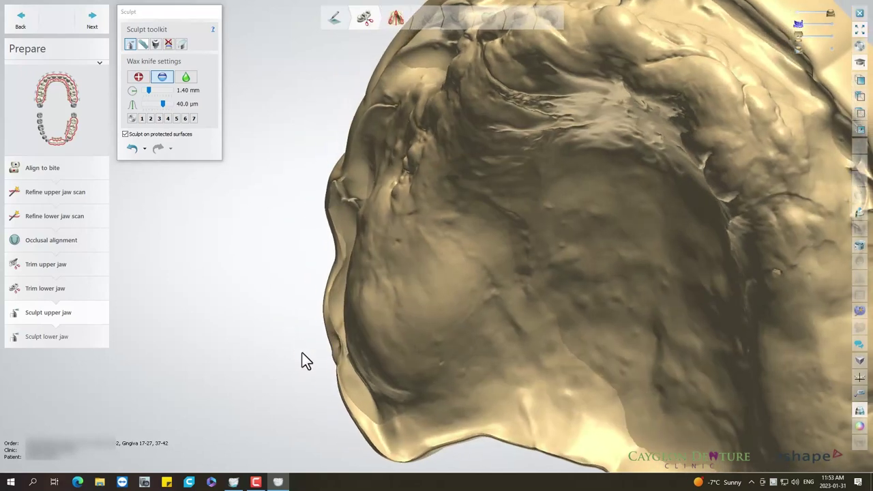
{"action": "scroll", "coordinate": [314, 351], "scroll_direction": "up", "scroll_amount": 2}
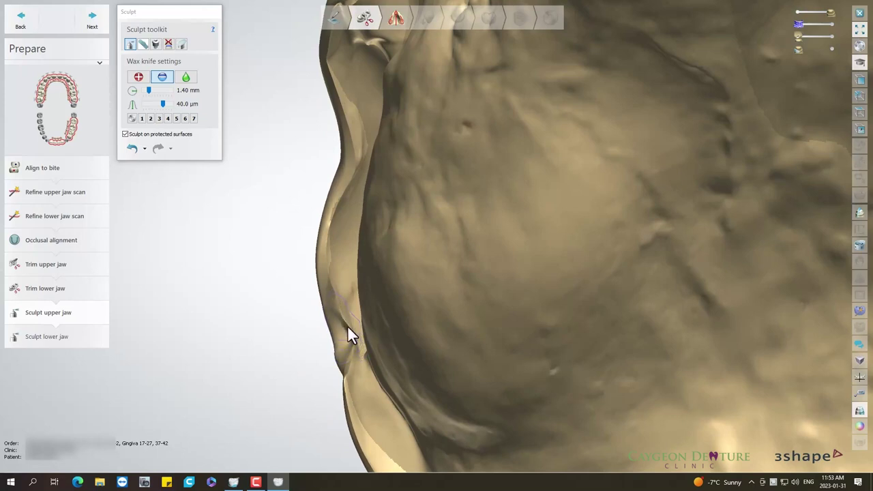
Smooth at strength 0.60, trim the flange at 1.40 mm, then set the knife to 0.95 mm.
{"action": "left_click", "coordinate": [186, 77]}
{"action": "mouse_move", "coordinate": [336, 346]}
{"action": "right_mouse_down"}
{"action": "mouse_move", "coordinate": [343, 335]}
{"action": "mouse_move", "coordinate": [380, 329]}
{"action": "mouse_move", "coordinate": [362, 332]}
{"action": "right_mouse_up"}
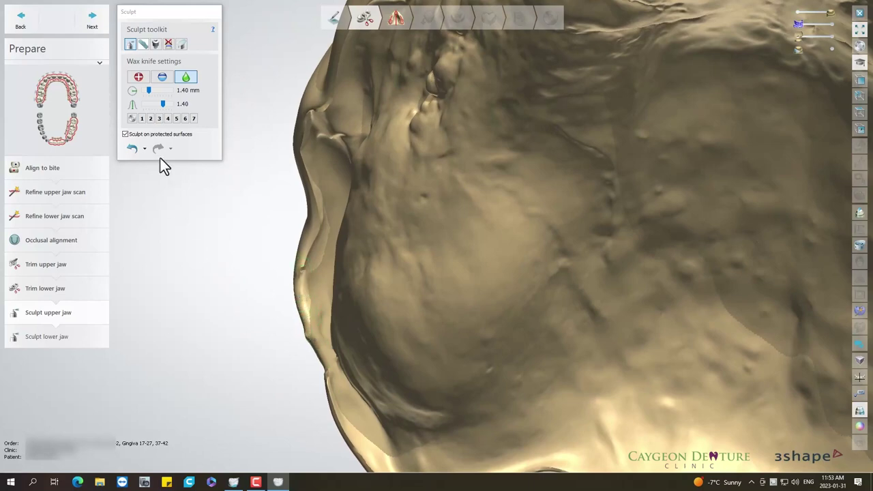
{"action": "left_click", "coordinate": [151, 104]}
{"action": "right_click_drag", "start_coordinate": [314, 253], "coordinate": [314, 227]}
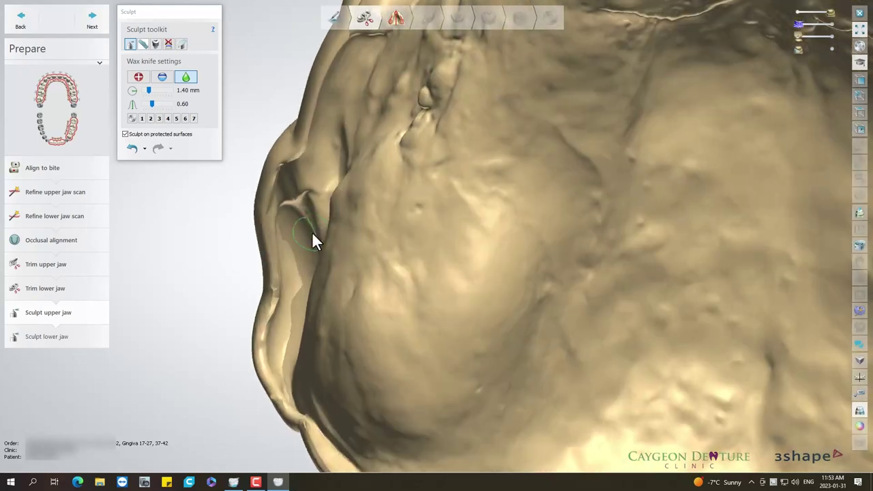
{"action": "left_click", "coordinate": [158, 80]}
{"action": "mouse_move", "coordinate": [316, 401]}
{"action": "right_mouse_down"}
{"action": "mouse_move", "coordinate": [317, 437]}
{"action": "mouse_move", "coordinate": [283, 388]}
{"action": "right_mouse_up"}
{"action": "left_click", "coordinate": [150, 90]}
{"action": "left_click_drag", "start_coordinate": [292, 387], "coordinate": [292, 391]}
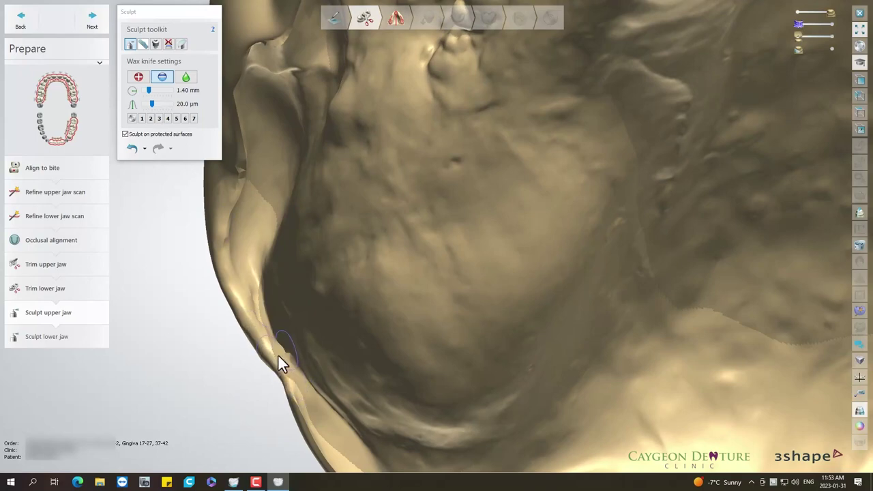
{"action": "scroll", "coordinate": [277, 359], "scroll_direction": "down", "scroll_amount": 3}
{"action": "mouse_move", "coordinate": [343, 367]}
{"action": "right_mouse_down"}
{"action": "mouse_move", "coordinate": [445, 269]}
{"action": "mouse_move", "coordinate": [479, 258]}
{"action": "mouse_move", "coordinate": [326, 216]}
{"action": "mouse_move", "coordinate": [396, 241]}
{"action": "mouse_move", "coordinate": [357, 266]}
{"action": "mouse_move", "coordinate": [389, 276]}
{"action": "mouse_move", "coordinate": [380, 259]}
{"action": "mouse_move", "coordinate": [323, 331]}
{"action": "mouse_move", "coordinate": [321, 290]}
{"action": "mouse_move", "coordinate": [337, 352]}
{"action": "mouse_move", "coordinate": [347, 295]}
{"action": "mouse_move", "coordinate": [405, 324]}
{"action": "mouse_move", "coordinate": [402, 304]}
{"action": "right_mouse_up"}
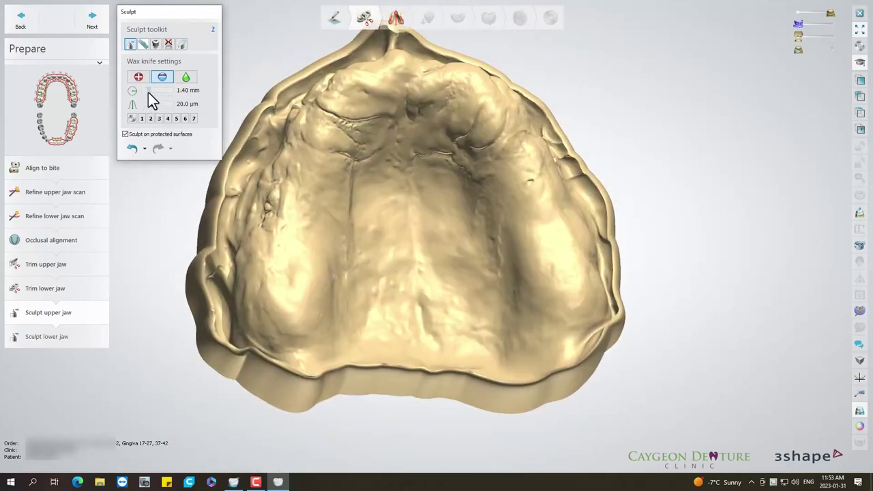
{"action": "left_click_drag", "start_coordinate": [148, 91], "coordinate": [171, 105]}
Raise the removal depth to 55.0 µm, then advance to the lower jaw sculpting step.
{"action": "right_click_drag", "start_coordinate": [379, 365], "coordinate": [371, 381]}
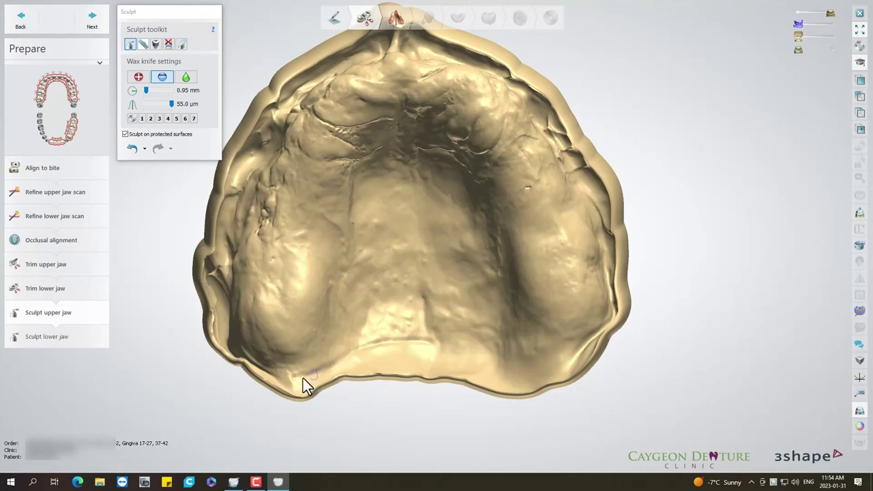
{"action": "right_click_drag", "start_coordinate": [536, 374], "coordinate": [555, 369]}
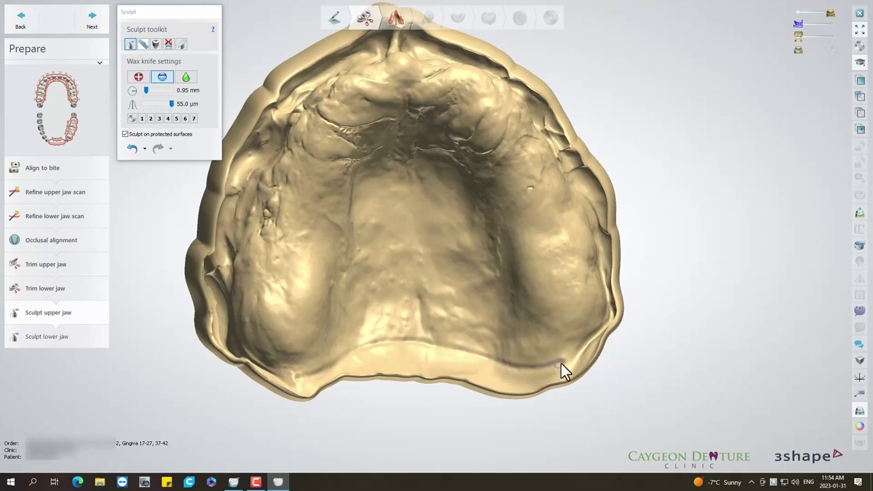
{"action": "mouse_move", "coordinate": [412, 375]}
{"action": "right_mouse_down"}
{"action": "mouse_move", "coordinate": [379, 378]}
{"action": "mouse_move", "coordinate": [375, 400]}
{"action": "right_mouse_up"}
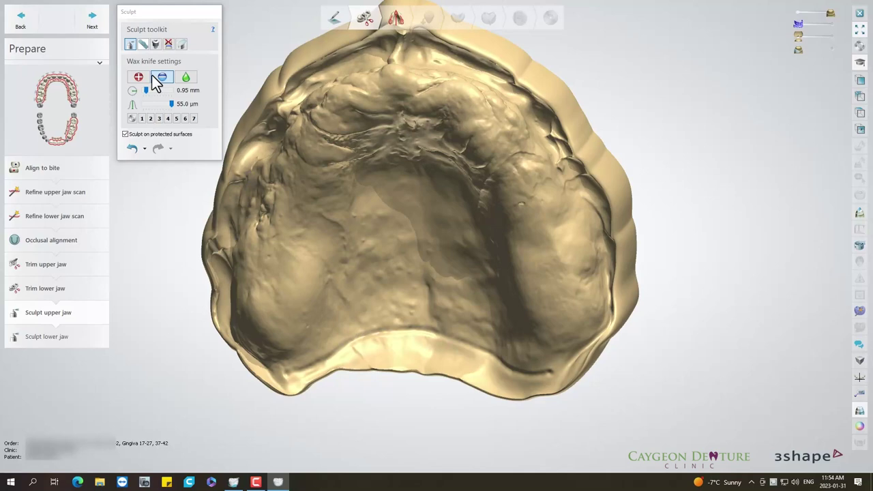
{"action": "left_click", "coordinate": [93, 20]}
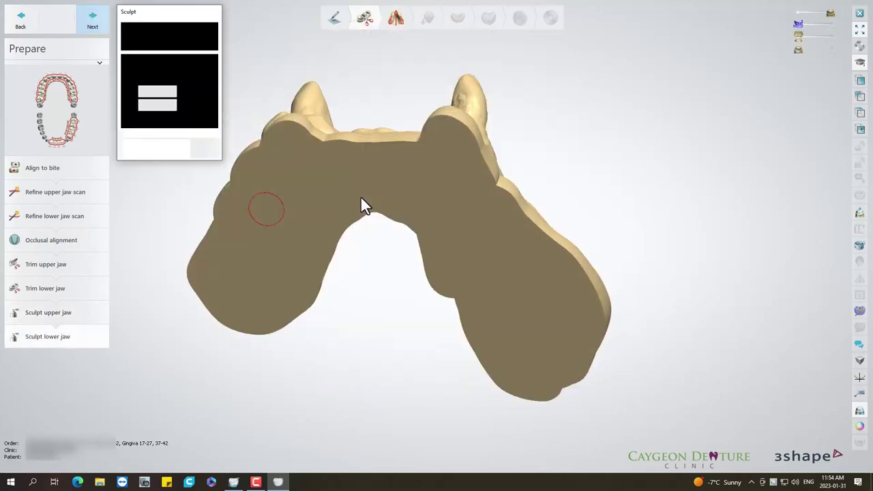
Load PreparationScan from a Desktop folder as an additional scan beside the lower jaw.
{"action": "mouse_move", "coordinate": [449, 255]}
{"action": "right_mouse_down"}
{"action": "mouse_move", "coordinate": [496, 244]}
{"action": "mouse_move", "coordinate": [470, 271]}
{"action": "mouse_move", "coordinate": [486, 252]}
{"action": "mouse_move", "coordinate": [779, 227]}
{"action": "right_mouse_up"}
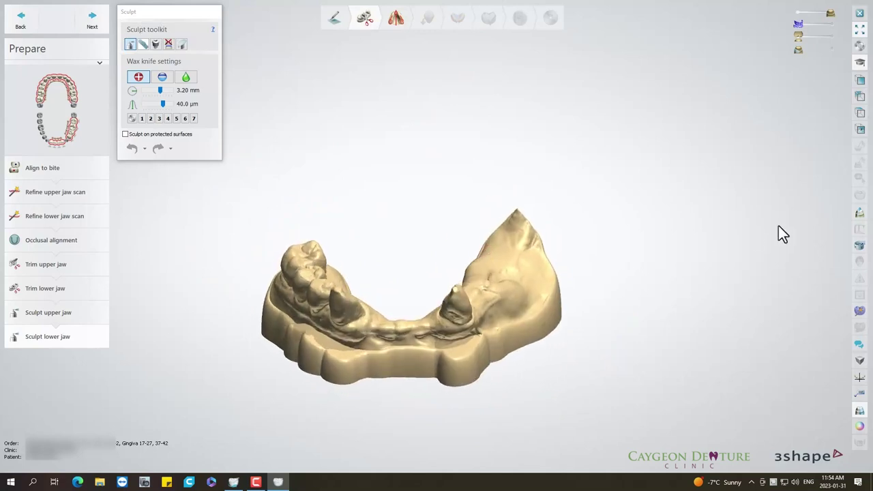
{"action": "left_click", "coordinate": [860, 311]}
{"action": "left_click", "coordinate": [762, 136]}
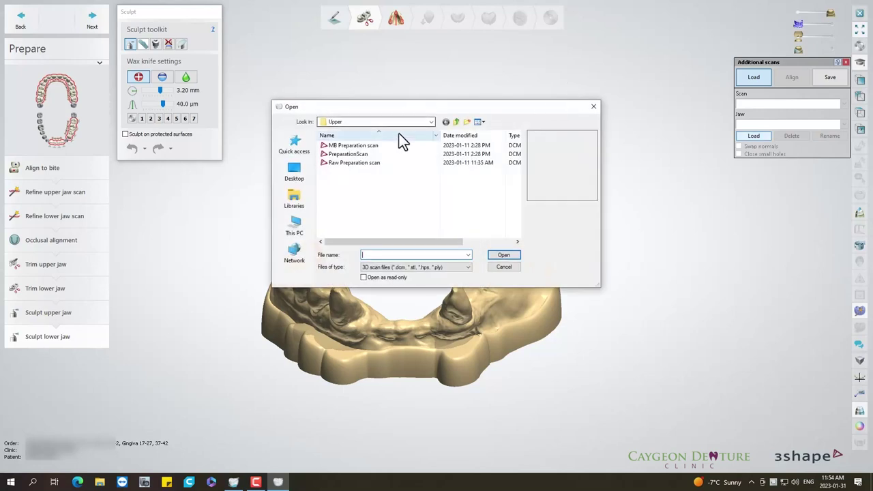
{"action": "left_click", "coordinate": [457, 122]}
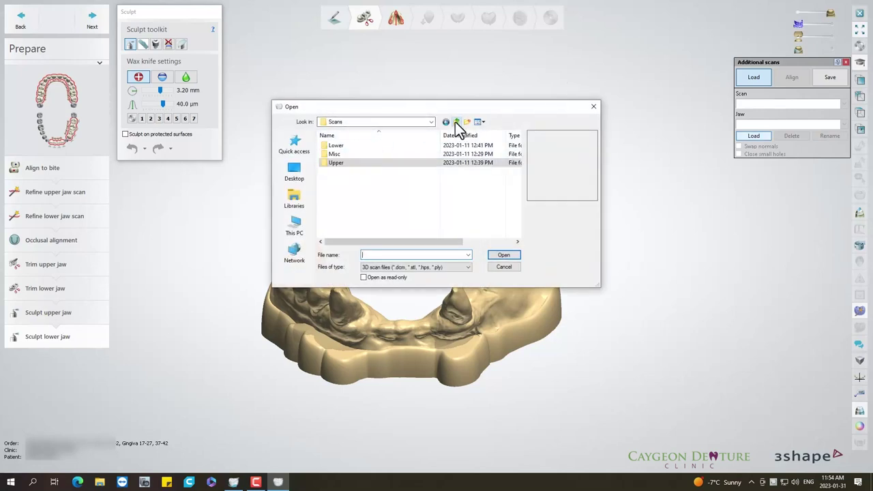
{"action": "left_click", "coordinate": [456, 122]}
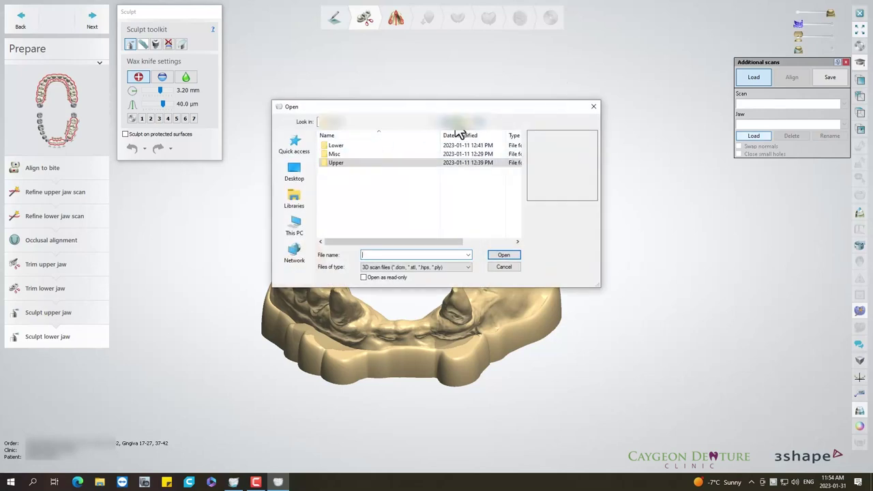
{"action": "left_click", "coordinate": [298, 181]}
{"action": "scroll", "coordinate": [416, 188], "scroll_direction": "down", "scroll_amount": 5}
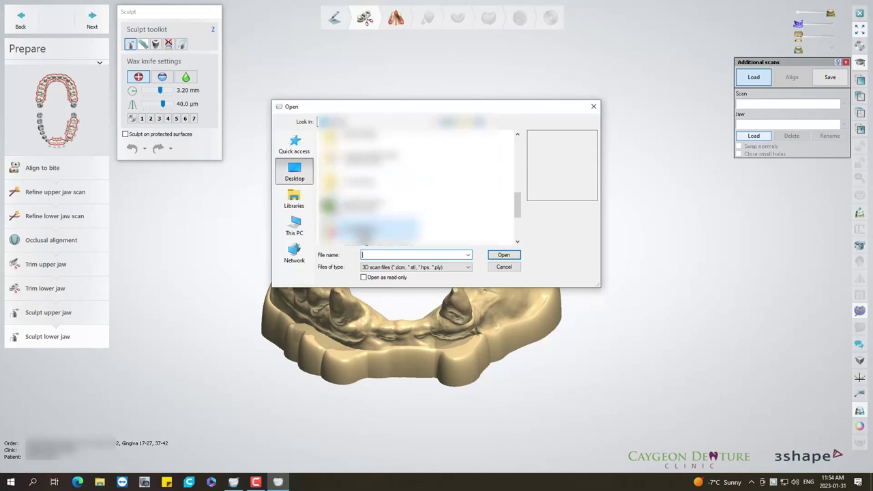
{"action": "double_click", "coordinate": [371, 229]}
{"action": "double_click", "coordinate": [355, 155]}
{"action": "left_click", "coordinate": [409, 145]}
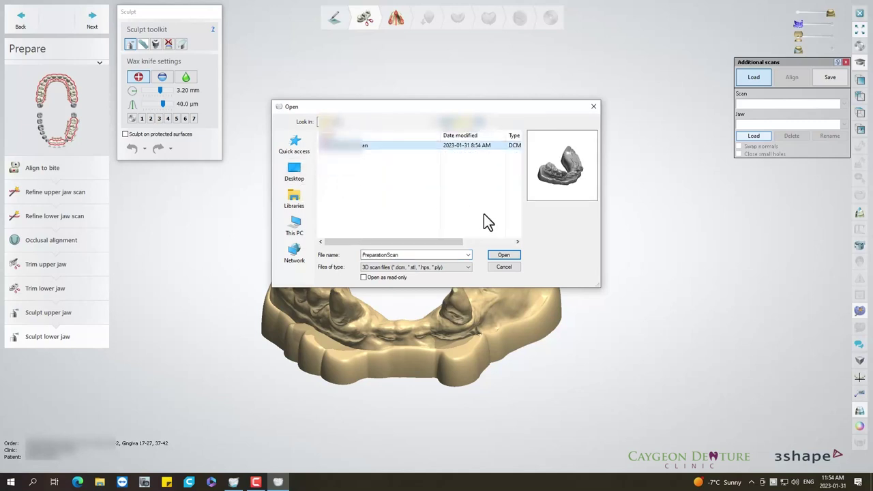
{"action": "left_click", "coordinate": [503, 257]}
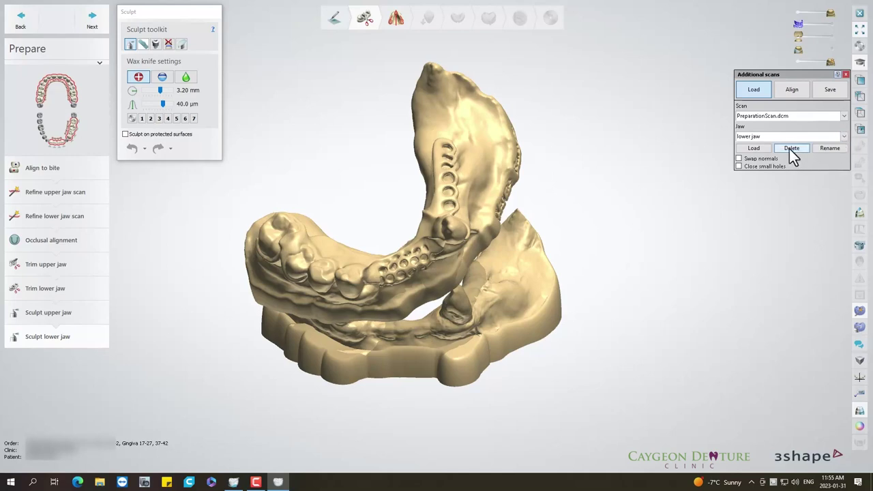
Rename the additional scan to Pre-PreparationScan.dcm by prefixing 'Pre-' to its name.
{"action": "left_click", "coordinate": [818, 148]}
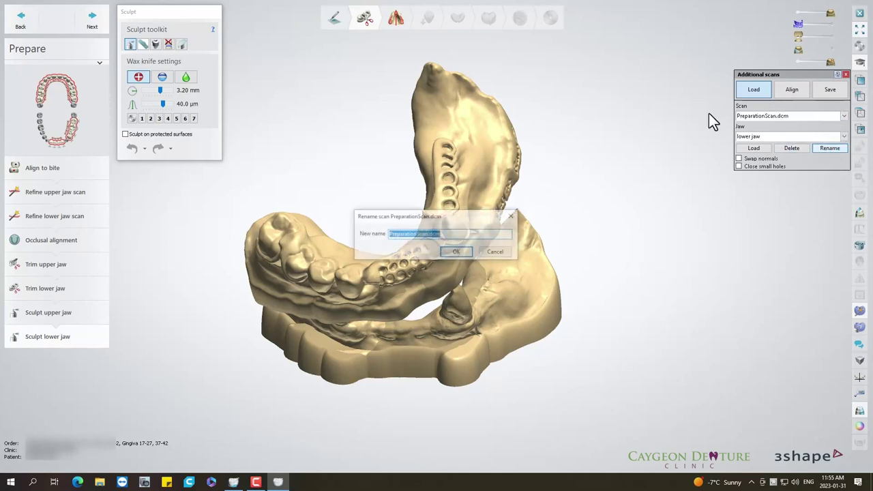
{"action": "left_click", "coordinate": [391, 234]}
{"action": "type", "text": "Pre-"}
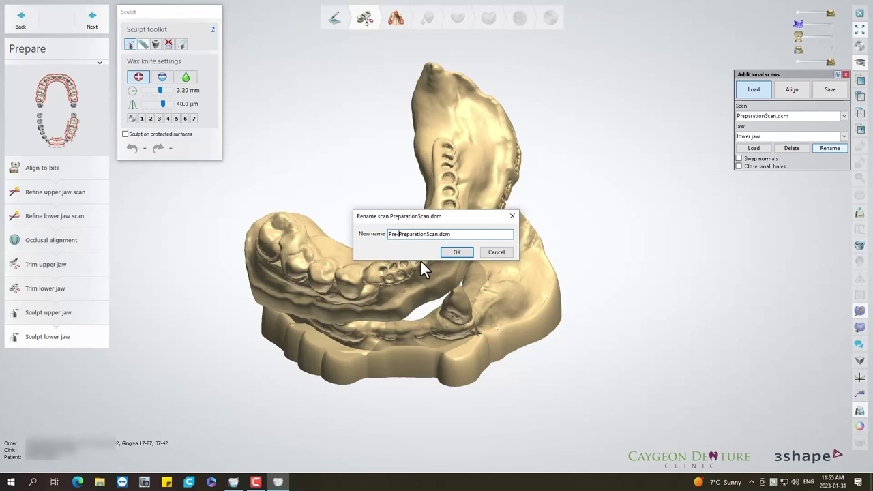
{"action": "left_click", "coordinate": [455, 251]}
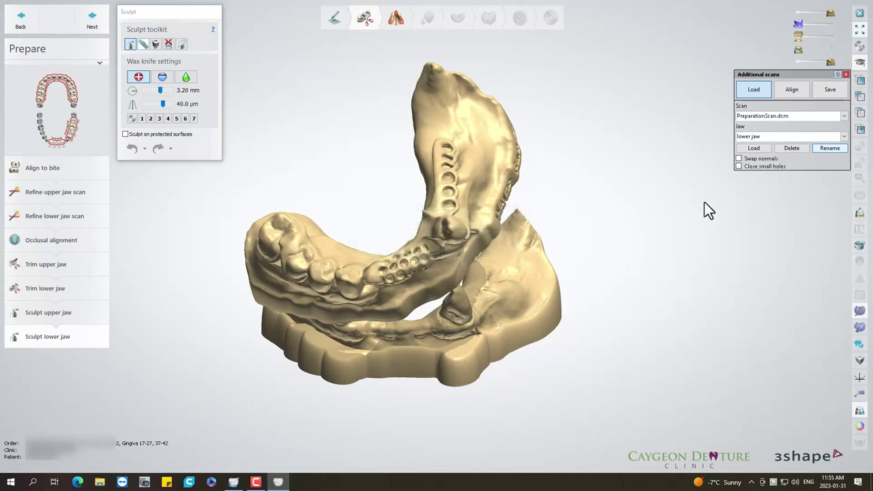
Move and rotate Pre-PreparationScan roughly into place beside the lower jaw scan.
{"action": "left_click", "coordinate": [800, 89]}
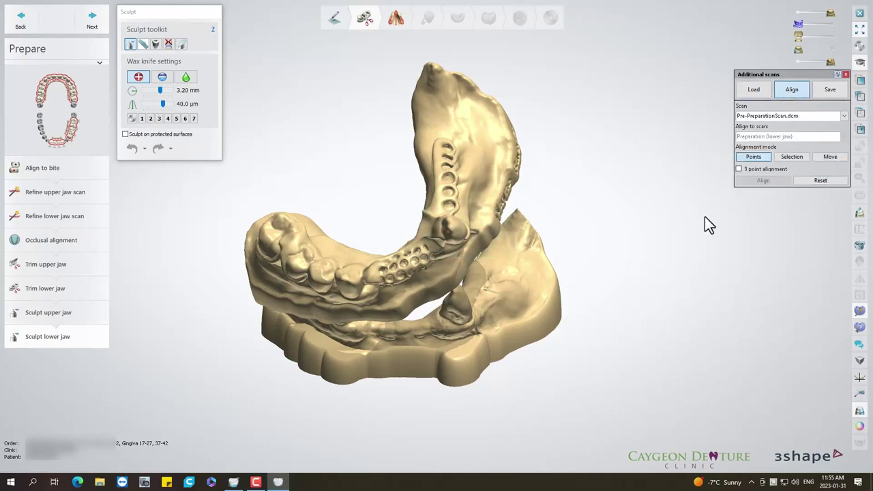
{"action": "left_click", "coordinate": [831, 156]}
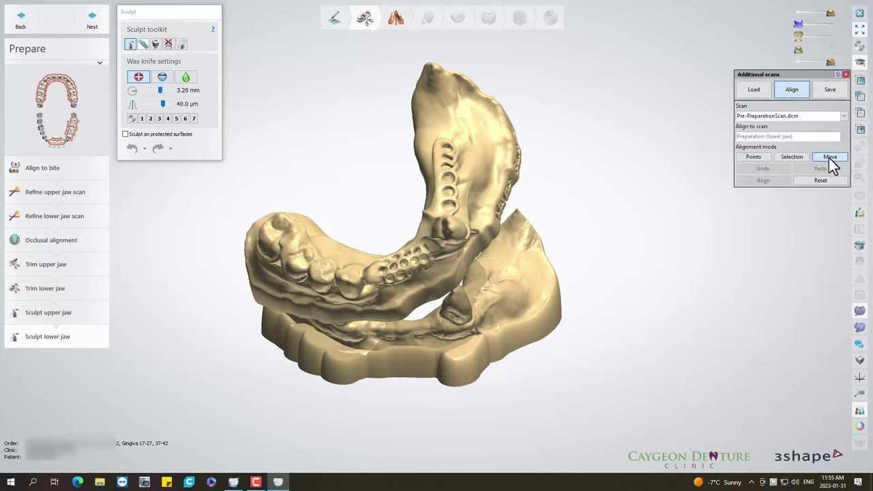
{"action": "left_click_drag", "start_coordinate": [483, 186], "coordinate": [721, 248]}
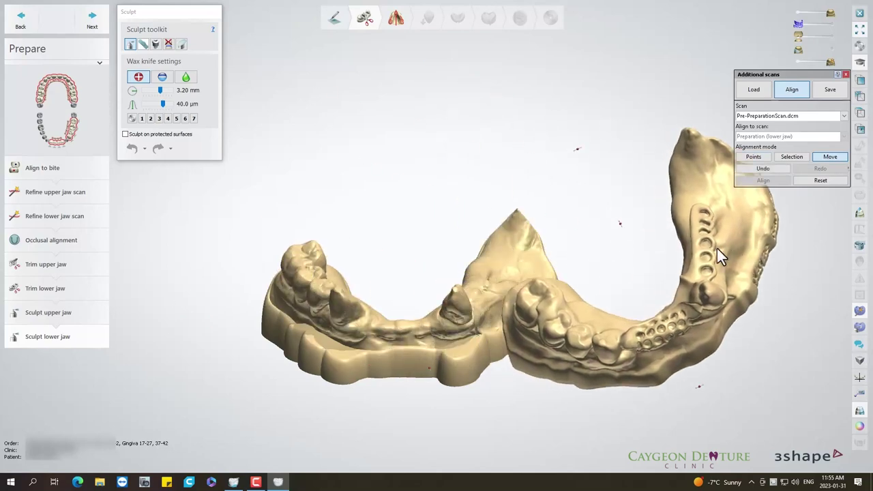
{"action": "left_click_drag", "start_coordinate": [603, 155], "coordinate": [660, 158]}
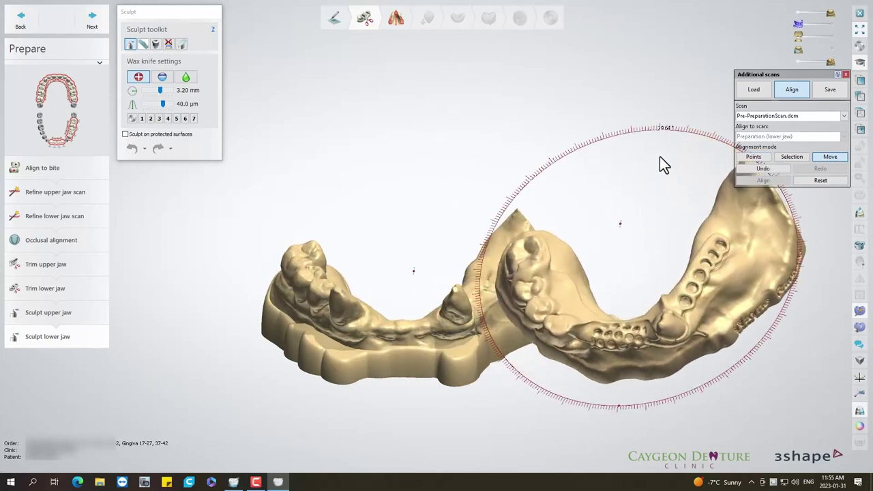
{"action": "mouse_move", "coordinate": [578, 231]}
{"action": "right_mouse_down"}
{"action": "mouse_move", "coordinate": [605, 240]}
{"action": "mouse_move", "coordinate": [560, 244]}
{"action": "mouse_move", "coordinate": [482, 153]}
{"action": "mouse_move", "coordinate": [530, 238]}
{"action": "right_mouse_up"}
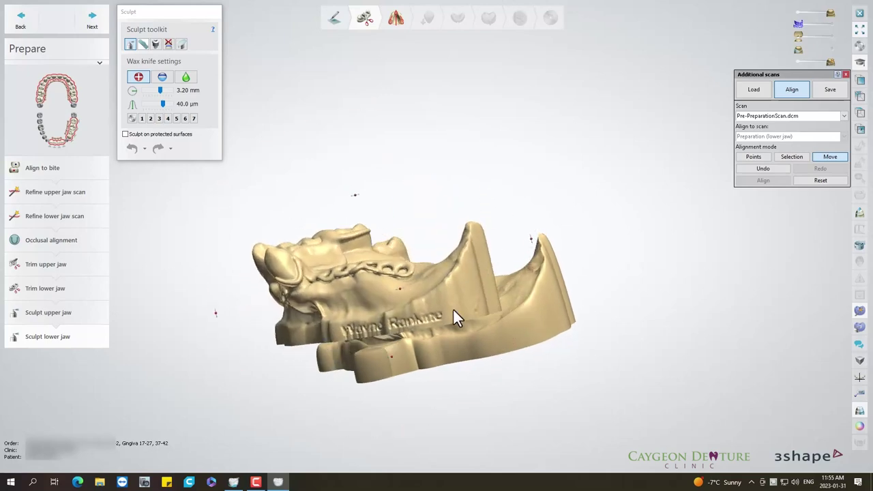
{"action": "left_click_drag", "start_coordinate": [452, 316], "coordinate": [542, 348]}
{"action": "mouse_move", "coordinate": [546, 347]}
{"action": "right_mouse_down"}
{"action": "mouse_move", "coordinate": [565, 302]}
{"action": "mouse_move", "coordinate": [529, 343]}
{"action": "mouse_move", "coordinate": [570, 284]}
{"action": "mouse_move", "coordinate": [354, 305]}
{"action": "mouse_move", "coordinate": [367, 267]}
{"action": "mouse_move", "coordinate": [453, 303]}
{"action": "right_mouse_up"}
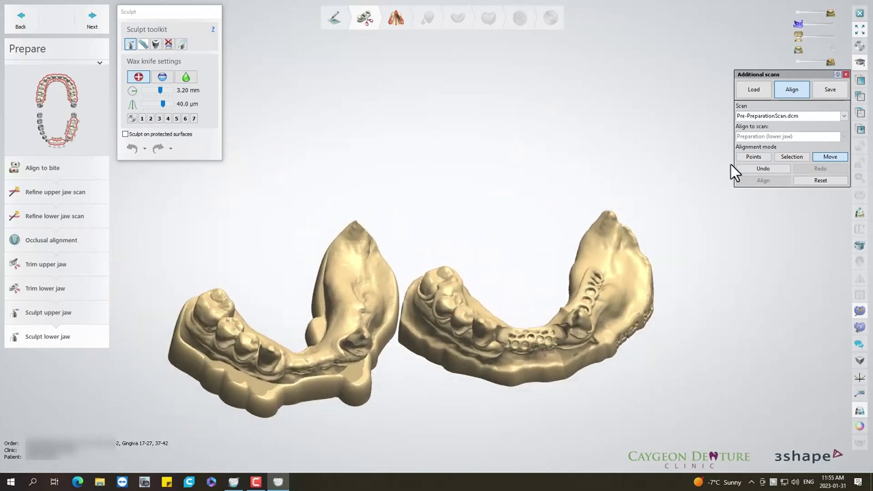
Switch to 3-point alignment and mark matching point pairs on both scans.
{"action": "left_click", "coordinate": [759, 157]}
{"action": "left_click", "coordinate": [739, 169]}
{"action": "mouse_move", "coordinate": [546, 277]}
{"action": "right_mouse_down"}
{"action": "mouse_move", "coordinate": [480, 303]}
{"action": "mouse_move", "coordinate": [470, 324]}
{"action": "right_mouse_up"}
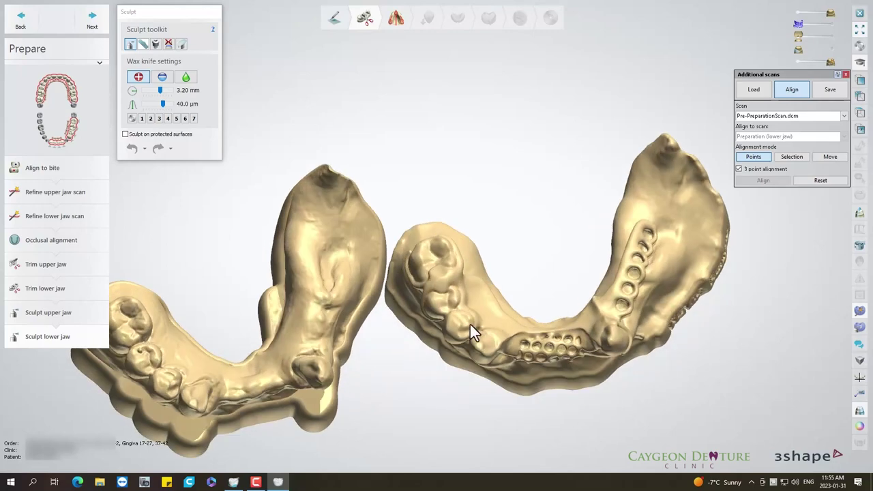
{"action": "left_click", "coordinate": [442, 242]}
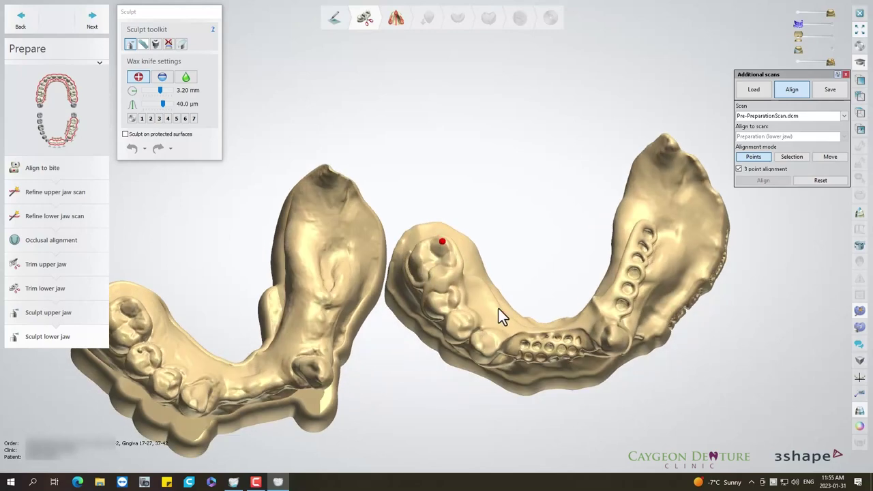
{"action": "left_click", "coordinate": [609, 343]}
{"action": "right_click_drag", "start_coordinate": [609, 343], "coordinate": [619, 283]}
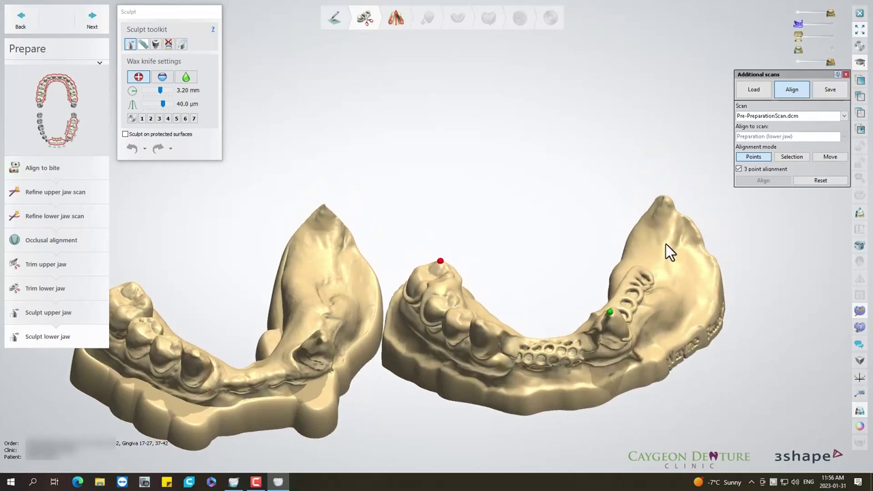
{"action": "mouse_move", "coordinate": [385, 303]}
{"action": "right_mouse_down"}
{"action": "mouse_move", "coordinate": [298, 307]}
{"action": "mouse_move", "coordinate": [298, 293]}
{"action": "mouse_move", "coordinate": [279, 282]}
{"action": "right_mouse_up"}
{"action": "left_click", "coordinate": [268, 262]}
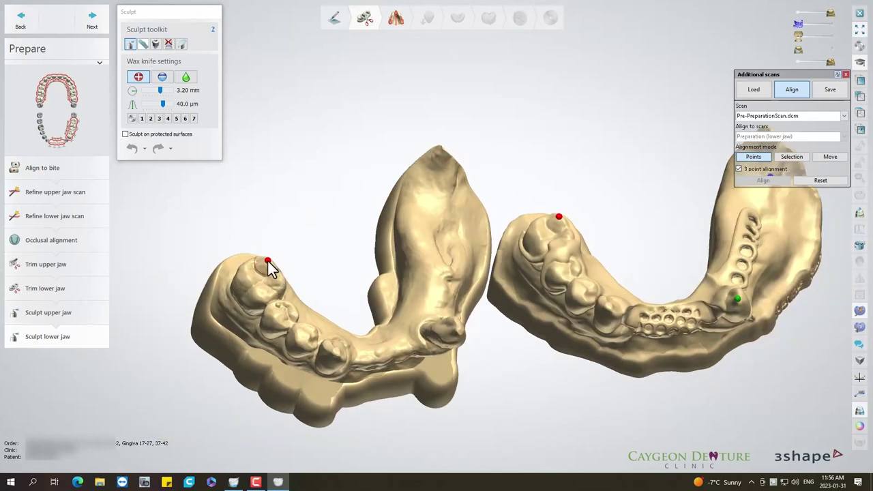
{"action": "mouse_move", "coordinate": [396, 331]}
{"action": "right_mouse_down"}
{"action": "mouse_move", "coordinate": [447, 320]}
{"action": "mouse_move", "coordinate": [439, 321]}
{"action": "right_mouse_up"}
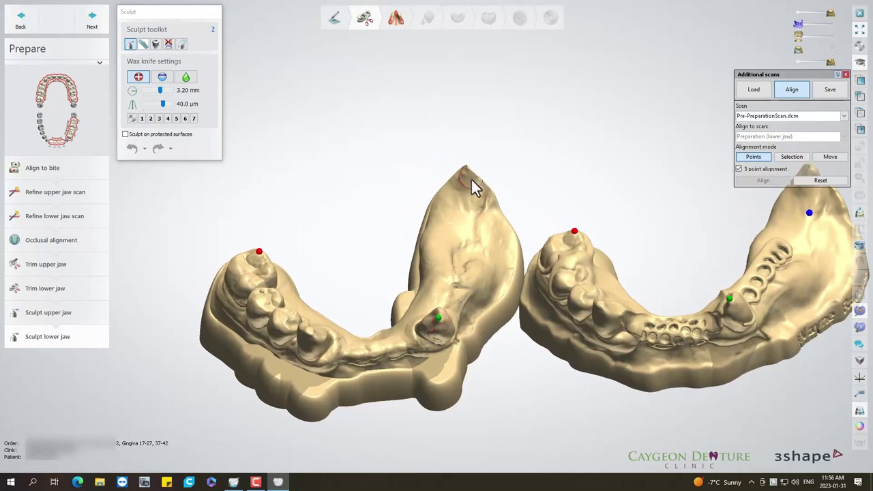
{"action": "left_click", "coordinate": [472, 203]}
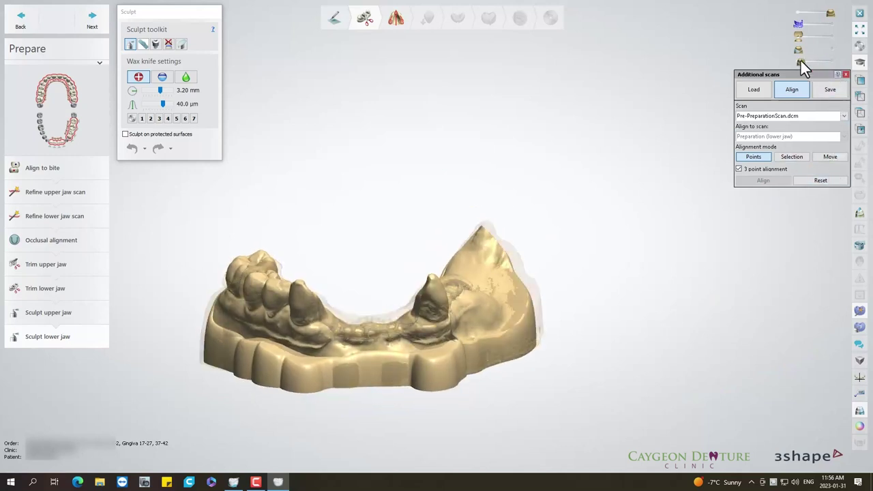
Select the lower jaw model for saving in the Additional scans Save mode.
{"action": "left_click", "coordinate": [837, 92]}
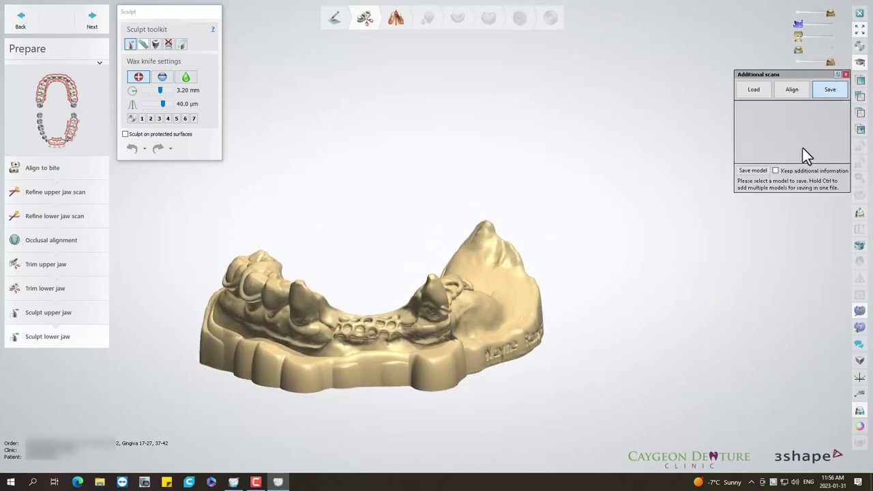
{"action": "right_click_drag", "start_coordinate": [414, 310], "coordinate": [416, 329]}
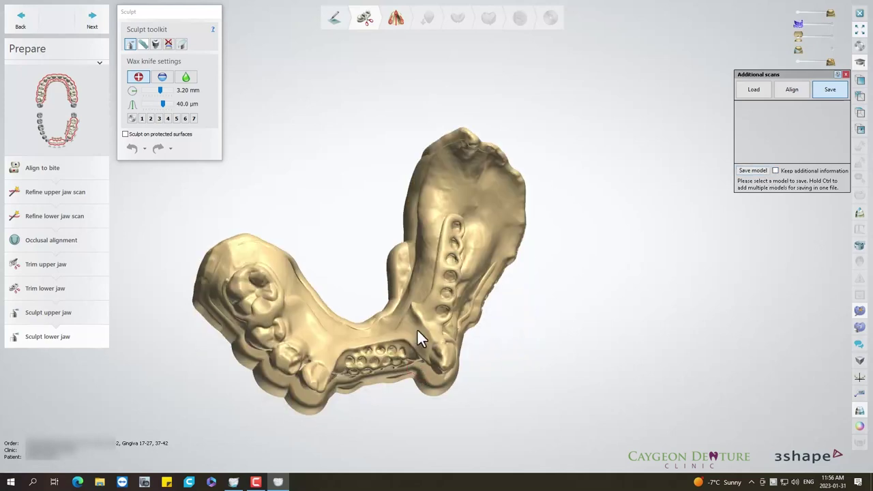
{"action": "left_click", "coordinate": [398, 266]}
{"action": "right_click_drag", "start_coordinate": [784, 117], "coordinate": [785, 109]}
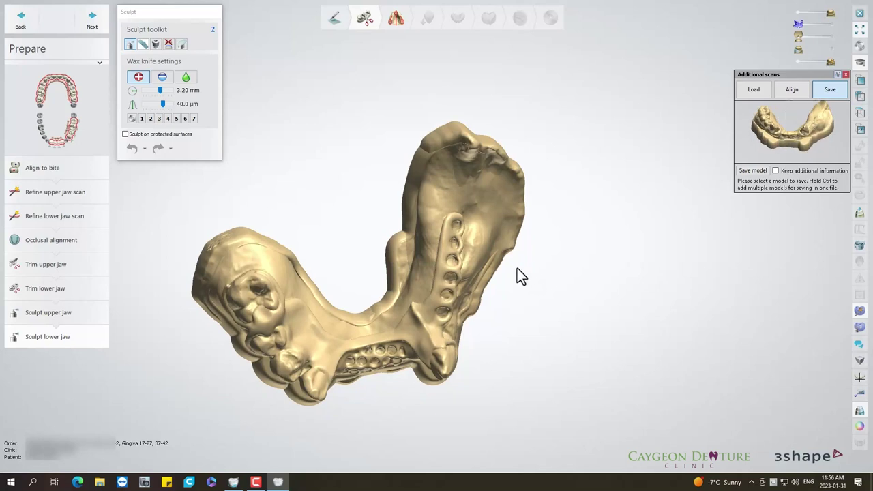
{"action": "left_click", "coordinate": [420, 318]}
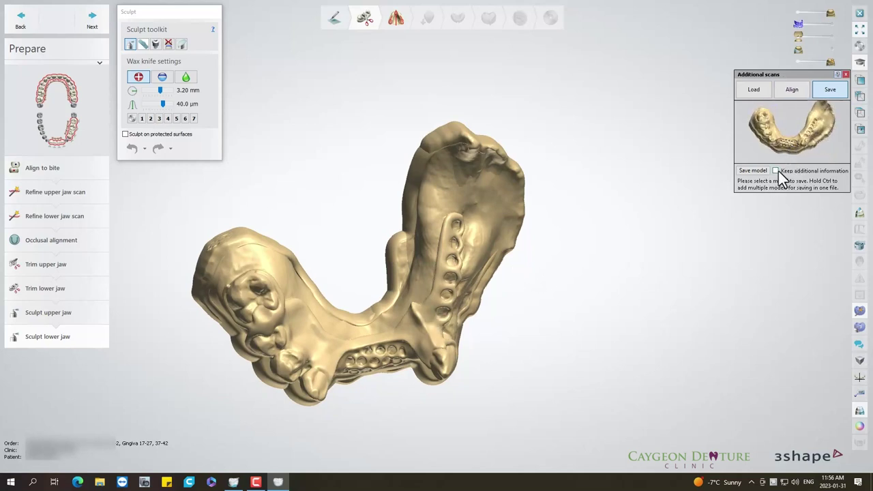
Save the model as PreparationScan in the case folder and close Additional scans.
{"action": "left_click", "coordinate": [749, 172]}
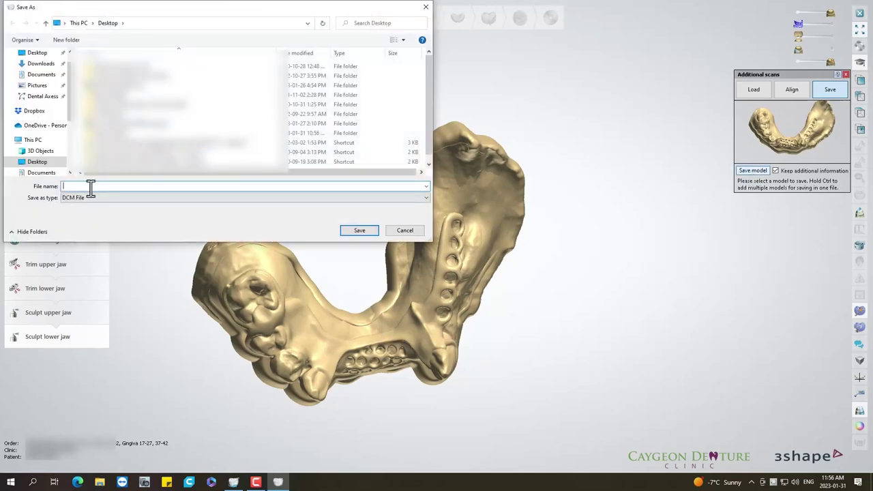
{"action": "type", "text": "Pre"}
{"action": "type", "text": "paration Scan"}
{"action": "double_click", "coordinate": [118, 134]}
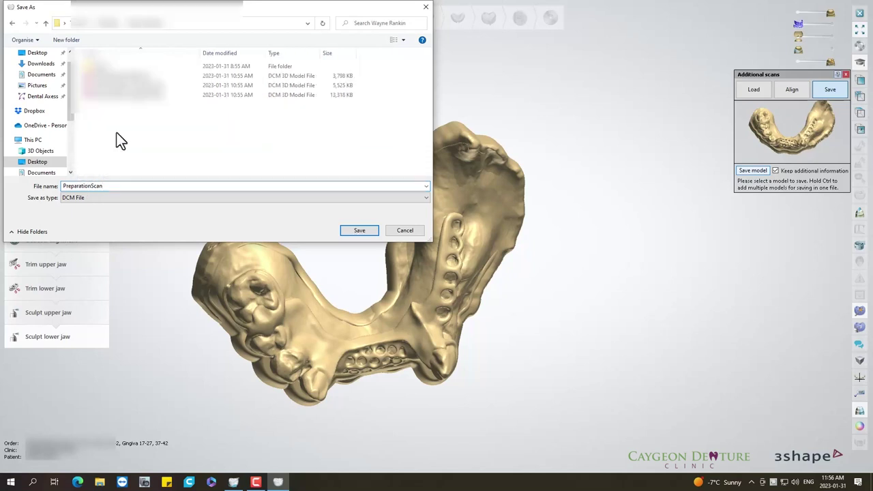
{"action": "left_click", "coordinate": [368, 232]}
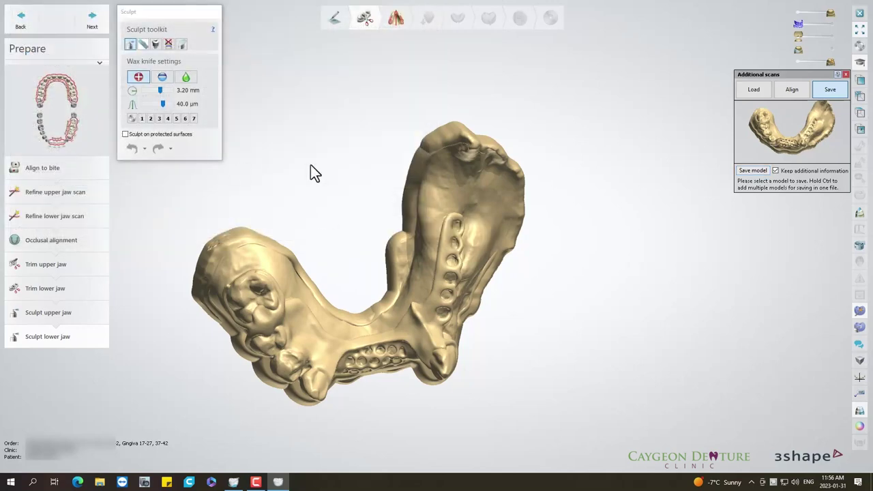
{"action": "right_click_drag", "start_coordinate": [460, 179], "coordinate": [445, 169]}
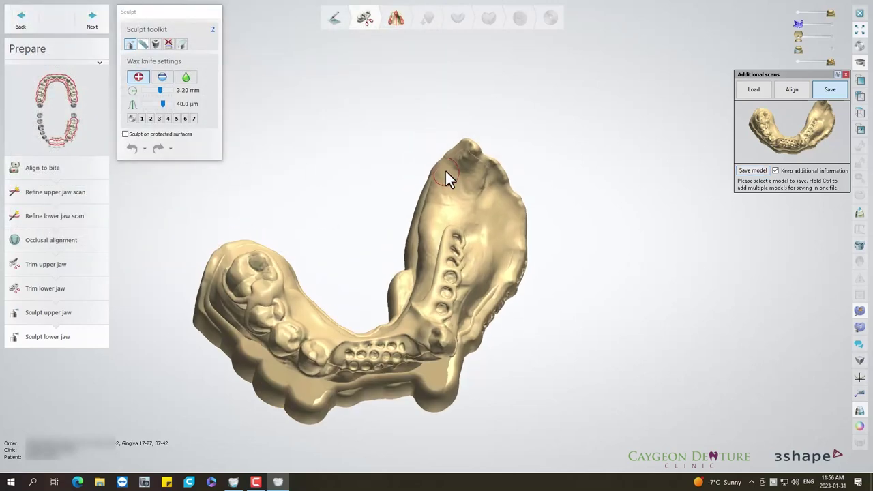
{"action": "left_click", "coordinate": [846, 75]}
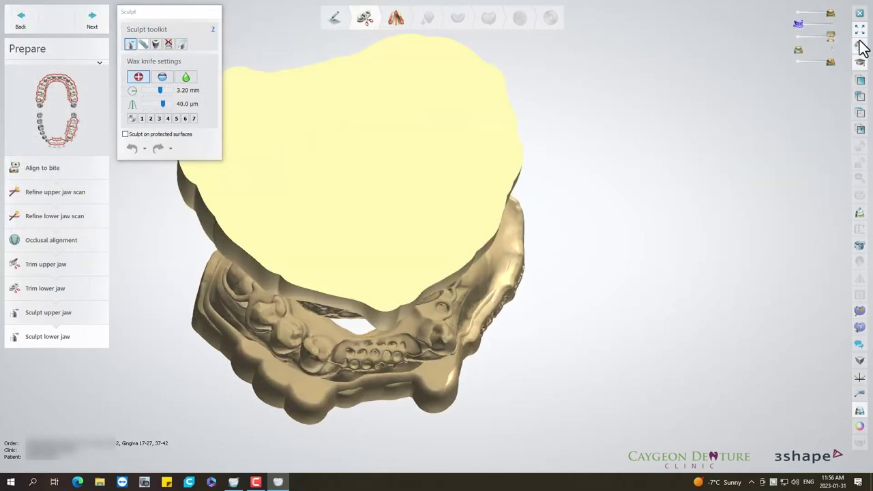
Close DentalDesigner, open the case's Scans folder, and minimize Dental Manager.
{"action": "left_click", "coordinate": [862, 48]}
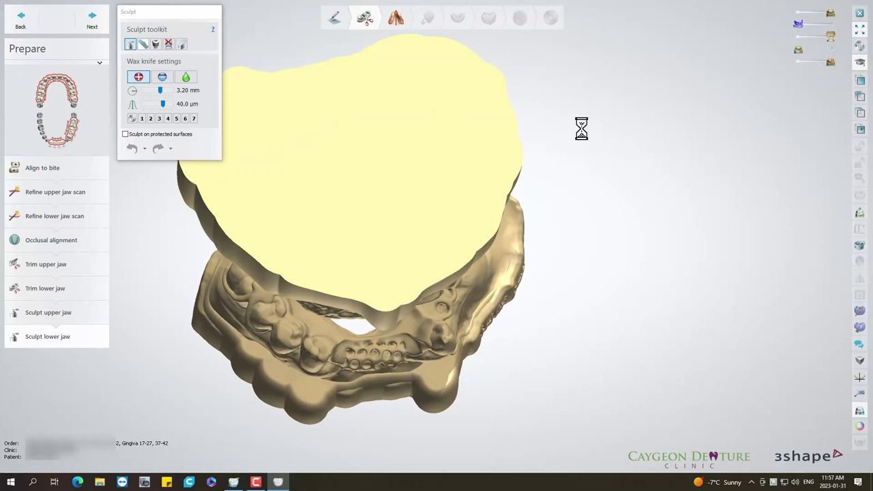
{"action": "left_click", "coordinate": [860, 13]}
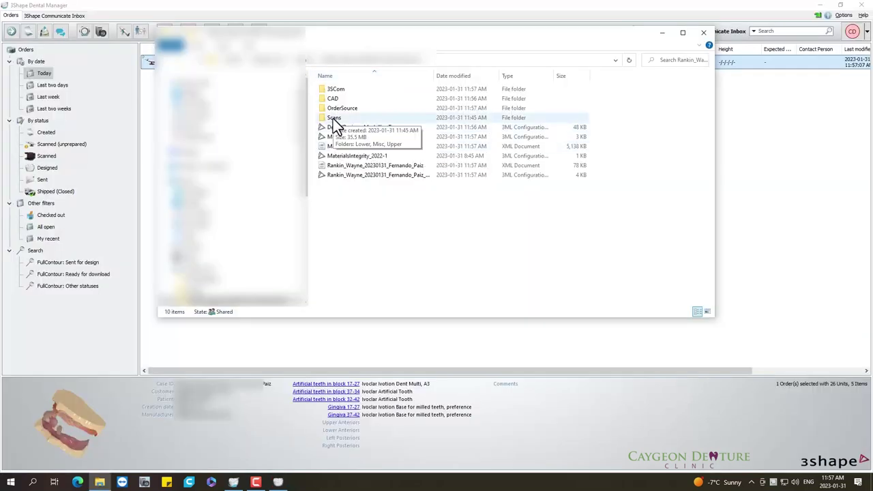
{"action": "double_click", "coordinate": [333, 119]}
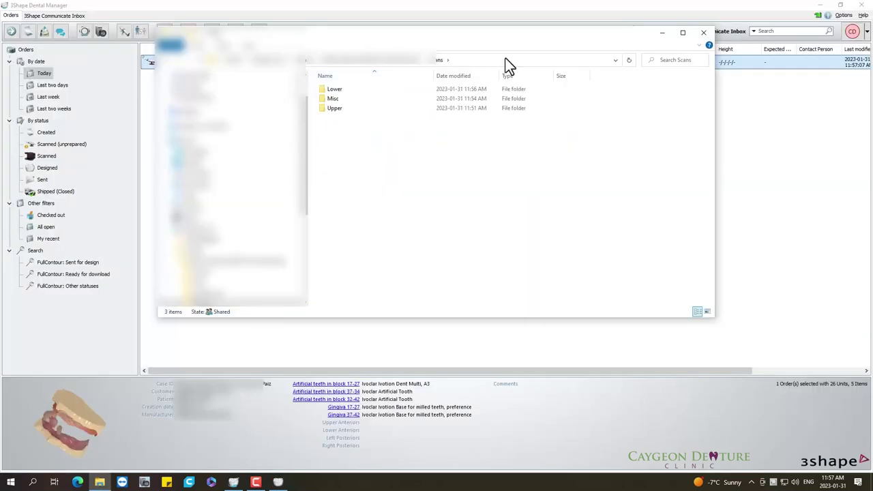
{"action": "left_click", "coordinate": [821, 4]}
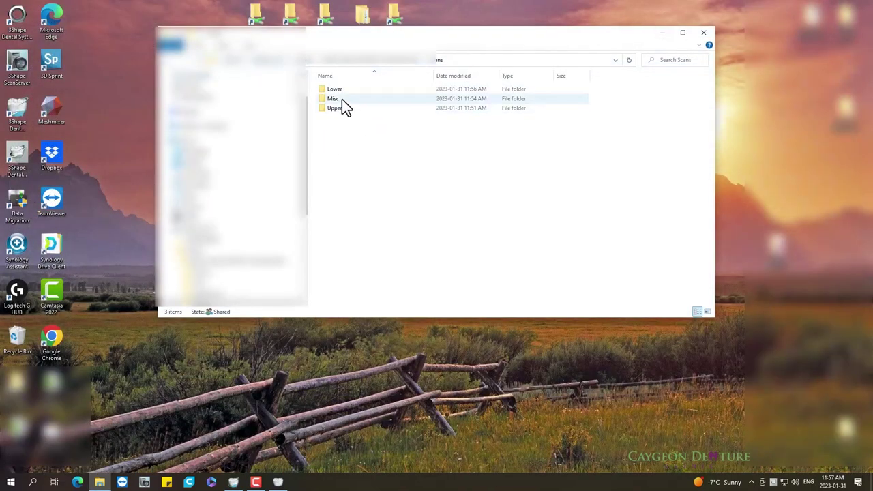
Cut all three original scan files out of the Lower folder.
{"action": "double_click", "coordinate": [340, 90]}
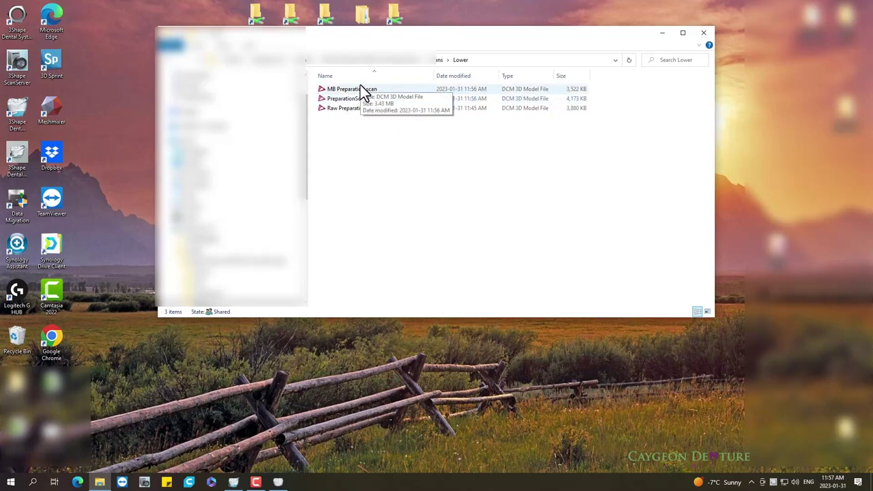
{"action": "key", "text": "ctrl+a"}
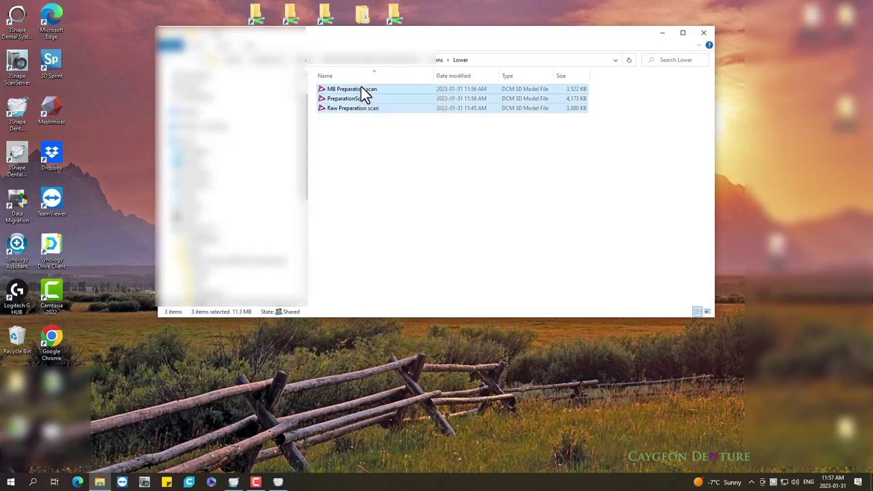
{"action": "right_click", "coordinate": [359, 90]}
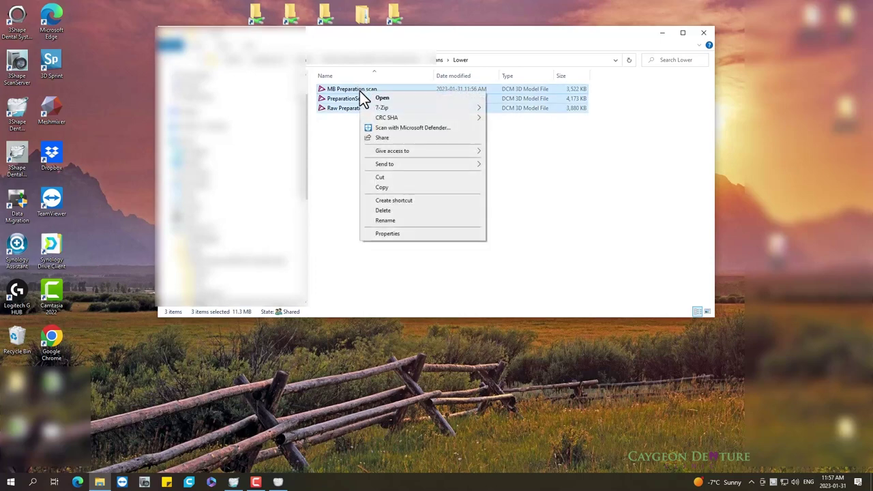
{"action": "left_click", "coordinate": [388, 178]}
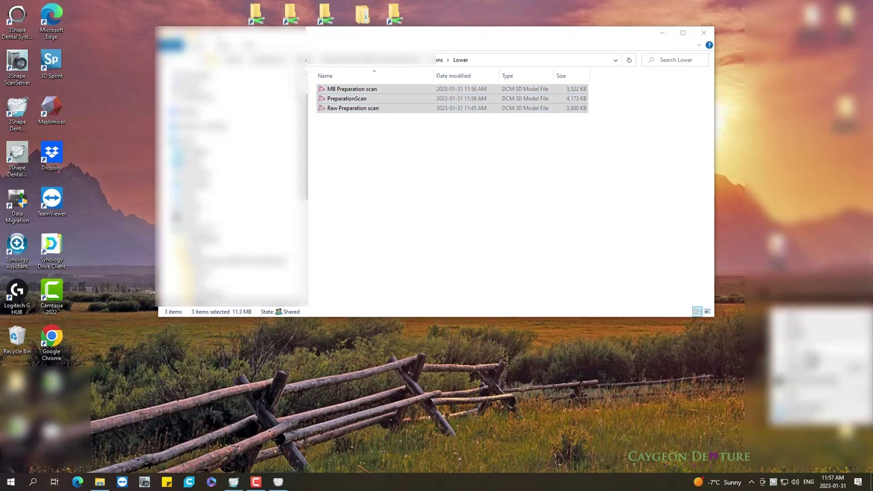
{"action": "key", "text": "ctrl+v"}
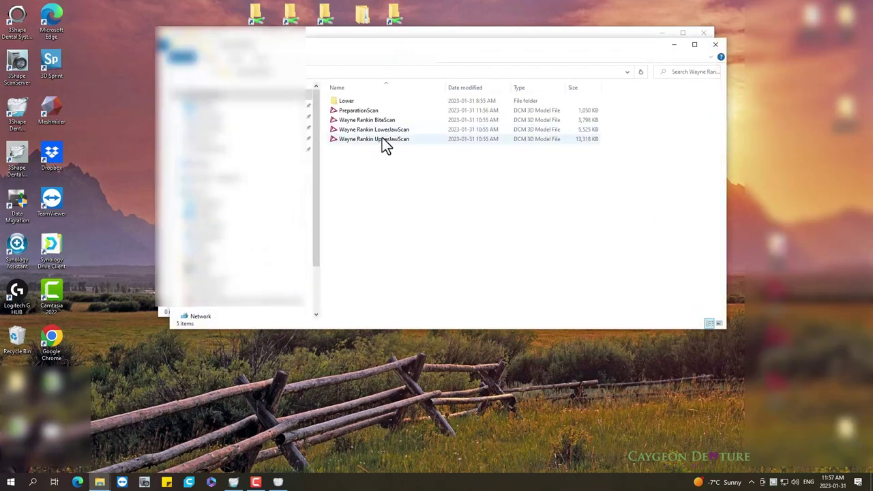
Copy the PreparationScan file into the now-empty Lower folder.
{"action": "left_click", "coordinate": [376, 113]}
{"action": "right_click", "coordinate": [380, 118]}
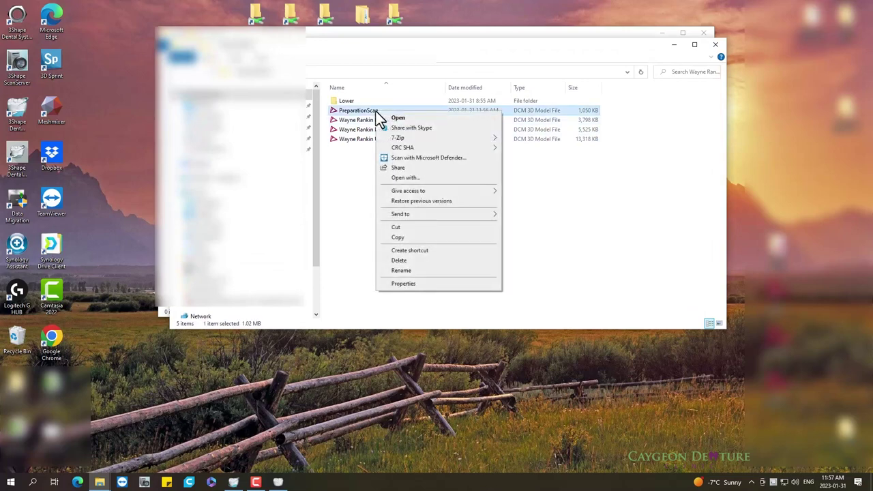
{"action": "left_click", "coordinate": [407, 237]}
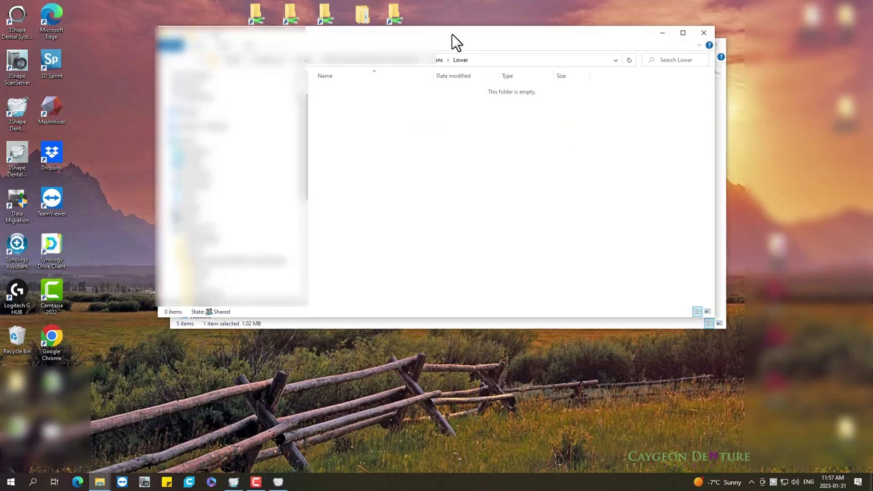
{"action": "right_click", "coordinate": [346, 124]}
{"action": "left_click", "coordinate": [375, 187]}
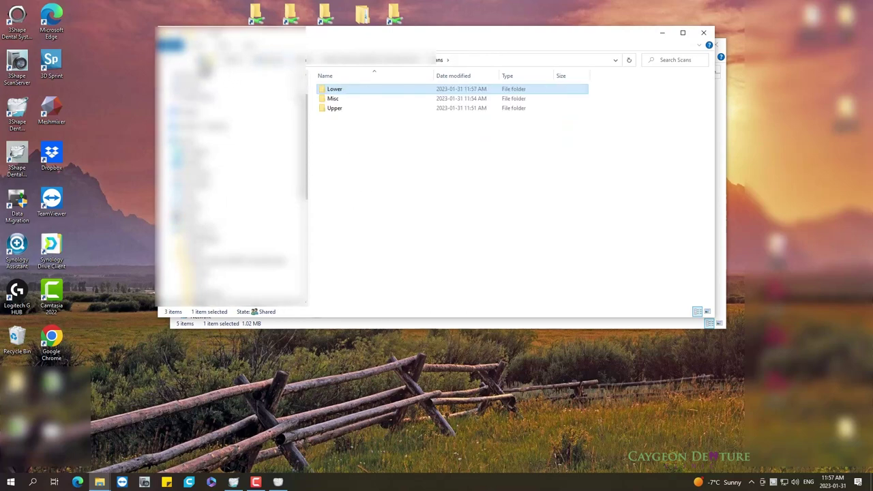
Create a new folder named 'Original Order Files' in the Scans folder.
{"action": "key", "text": "alt+Up"}
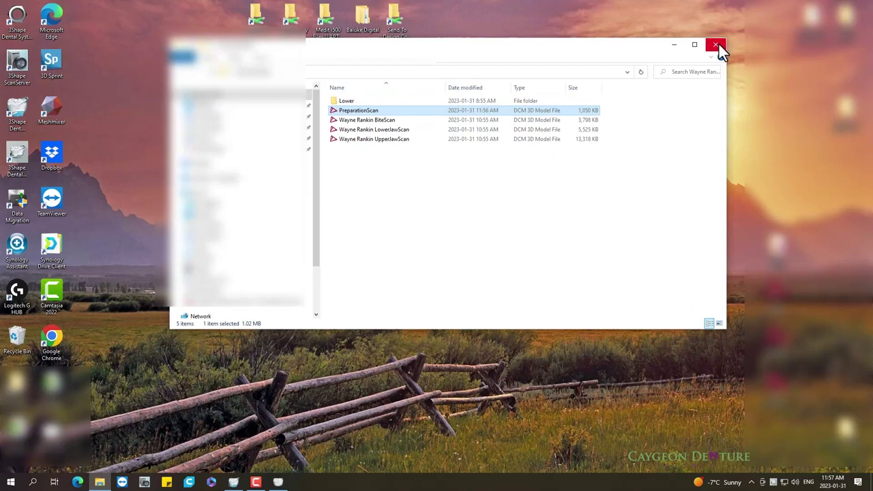
{"action": "right_click", "coordinate": [379, 187]}
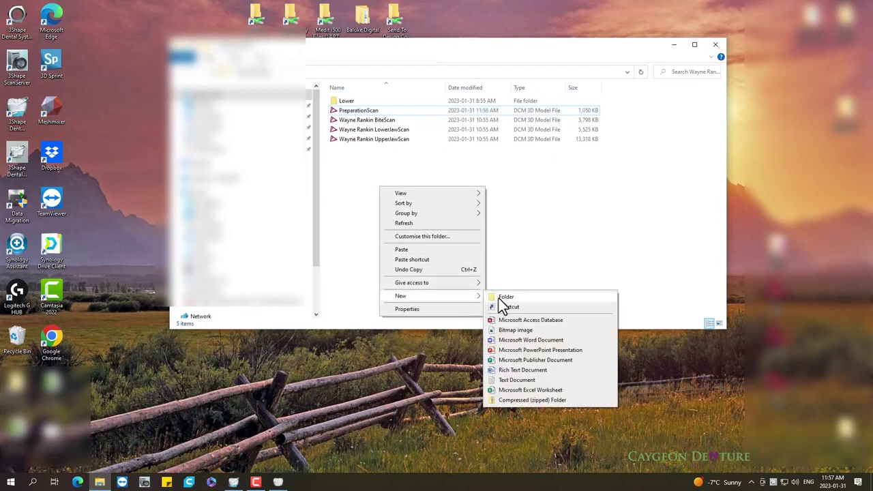
{"action": "mouse_move", "coordinate": [430, 296]}
{"action": "left_click", "coordinate": [506, 298]}
{"action": "type", "text": "Order Files"}
{"action": "key", "text": "Left"}
{"action": "key", "text": "Left"}
{"action": "key", "text": "Left"}
{"action": "key", "text": "Left"}
{"action": "key", "text": "Left"}
{"action": "key", "text": "Left"}
{"action": "key", "text": "Left"}
{"action": "key", "text": "Left"}
{"action": "key", "text": "Left"}
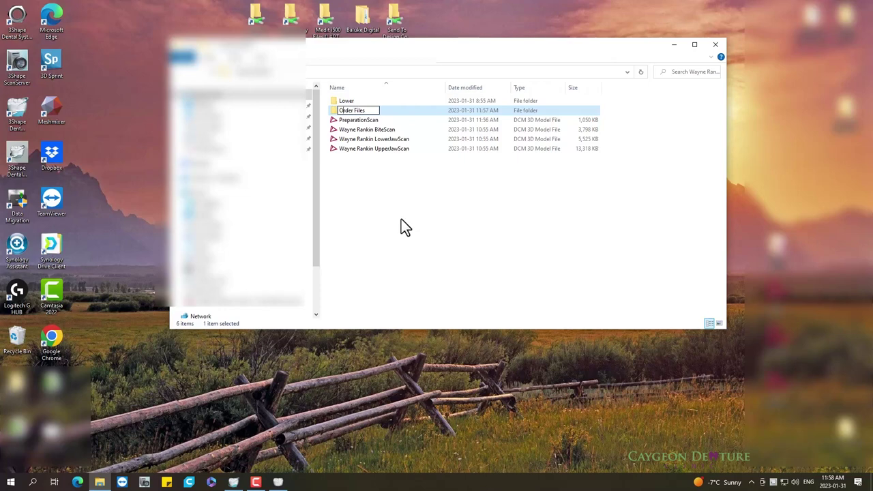
{"action": "type", "text": "riginal O"}
{"action": "key", "text": "Return"}
Paste the three original scans into Original Order Files and close Explorer.
{"action": "double_click", "coordinate": [369, 112]}
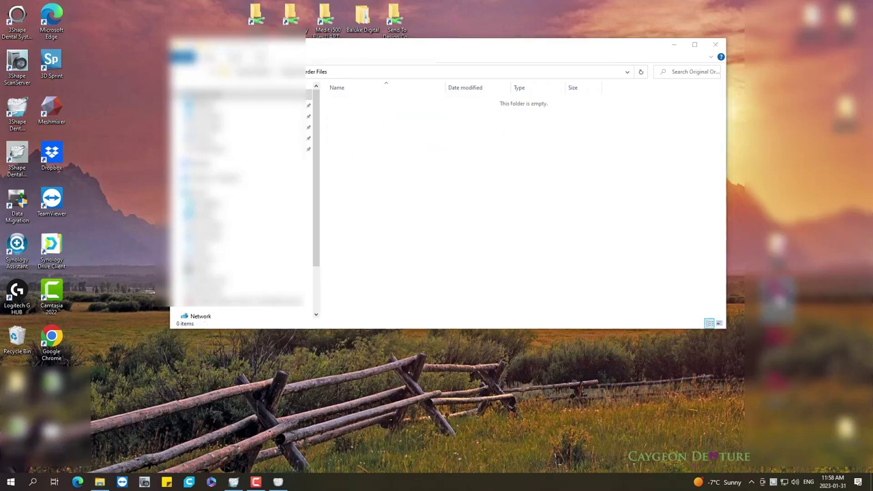
{"action": "right_click", "coordinate": [763, 358]}
{"action": "left_click", "coordinate": [436, 157]}
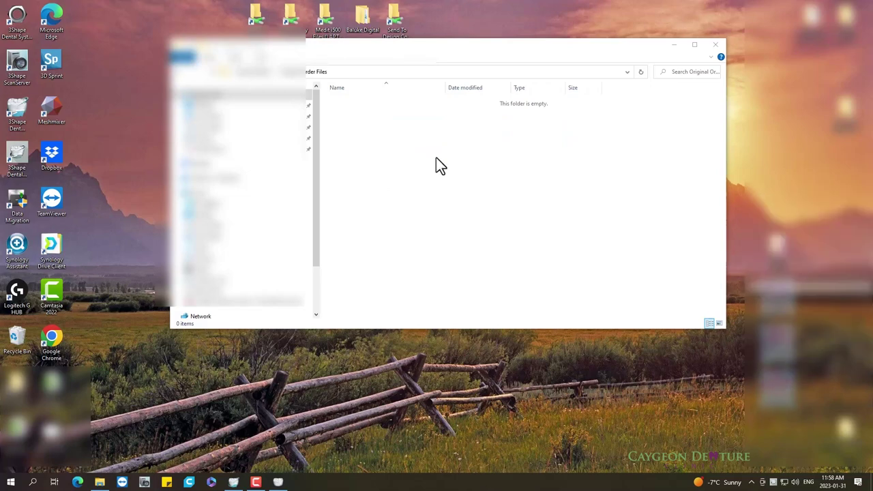
{"action": "right_click", "coordinate": [355, 148]}
{"action": "left_click", "coordinate": [380, 211]}
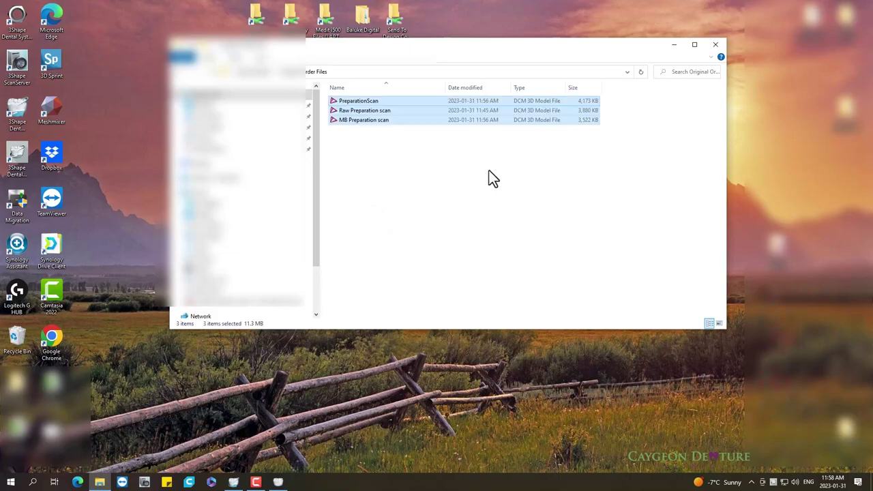
{"action": "left_click", "coordinate": [717, 46]}
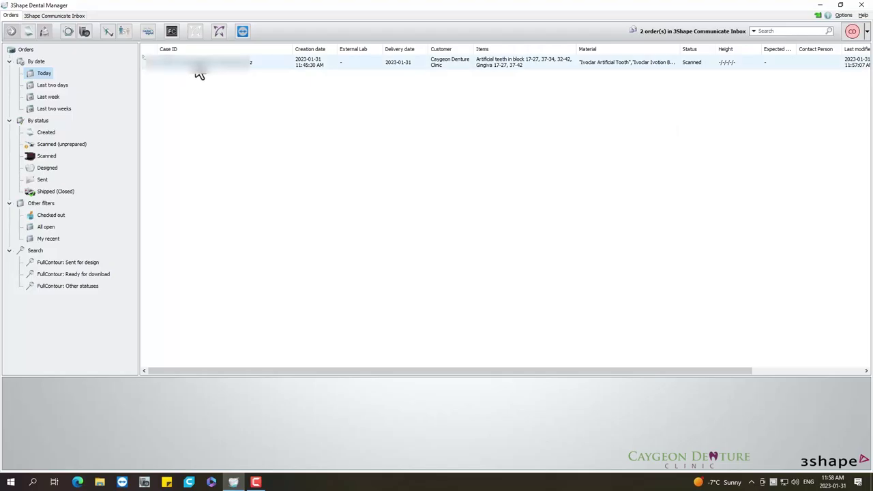
Open the denture order in Design from its right-click menu in Dental Manager.
{"action": "left_click", "coordinate": [197, 67]}
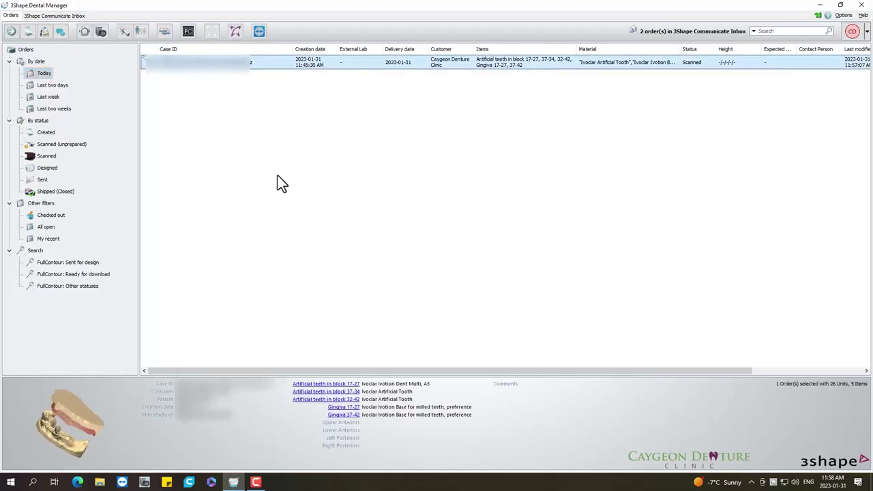
{"action": "mouse_move", "coordinate": [43, 451]}
{"action": "left_mouse_down"}
{"action": "mouse_move", "coordinate": [88, 413]}
{"action": "mouse_move", "coordinate": [88, 436]}
{"action": "mouse_move", "coordinate": [57, 421]}
{"action": "mouse_move", "coordinate": [73, 408]}
{"action": "left_mouse_up"}
{"action": "right_click", "coordinate": [200, 65]}
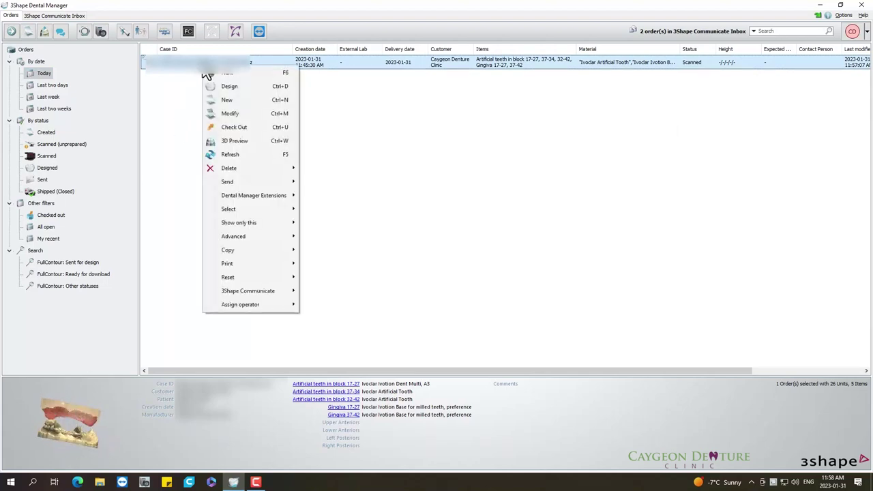
{"action": "left_click", "coordinate": [240, 89]}
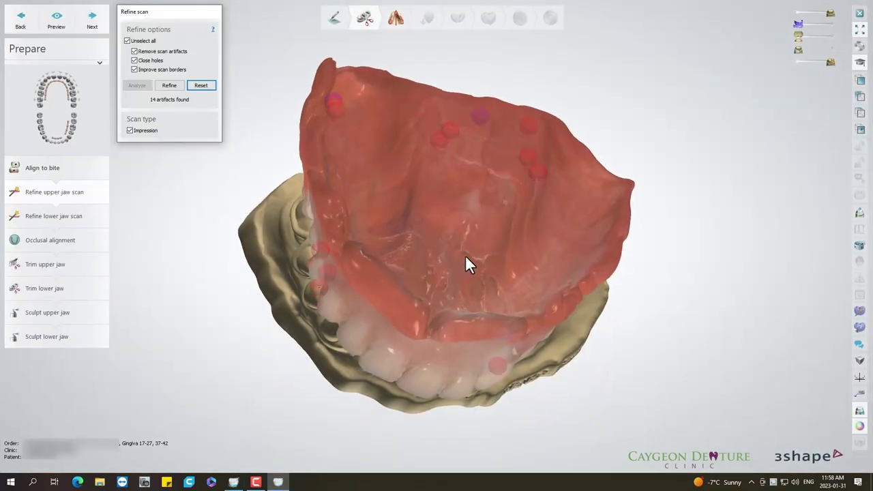
Turn to a front view and toggle the lower jaw's visibility so only the upper jaw shows.
{"action": "mouse_move", "coordinate": [487, 248]}
{"action": "right_mouse_down"}
{"action": "mouse_move", "coordinate": [506, 187]}
{"action": "mouse_move", "coordinate": [526, 207]}
{"action": "mouse_move", "coordinate": [462, 230]}
{"action": "right_mouse_up"}
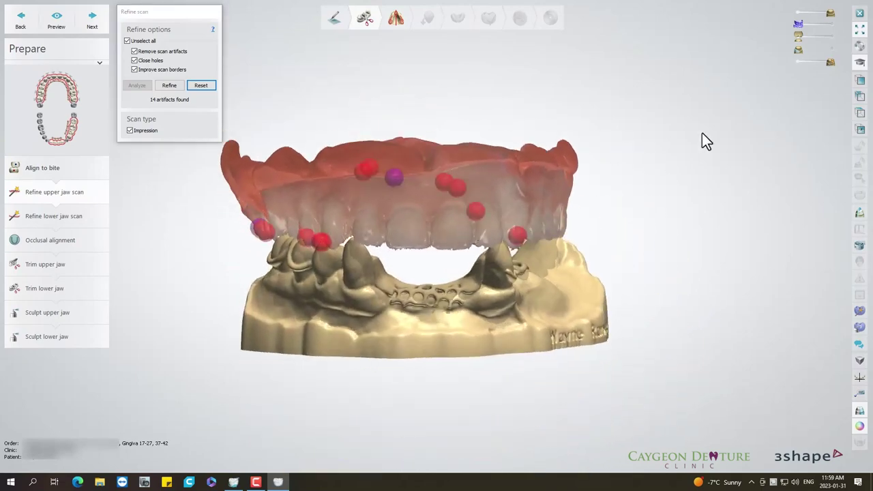
{"action": "left_click", "coordinate": [798, 60]}
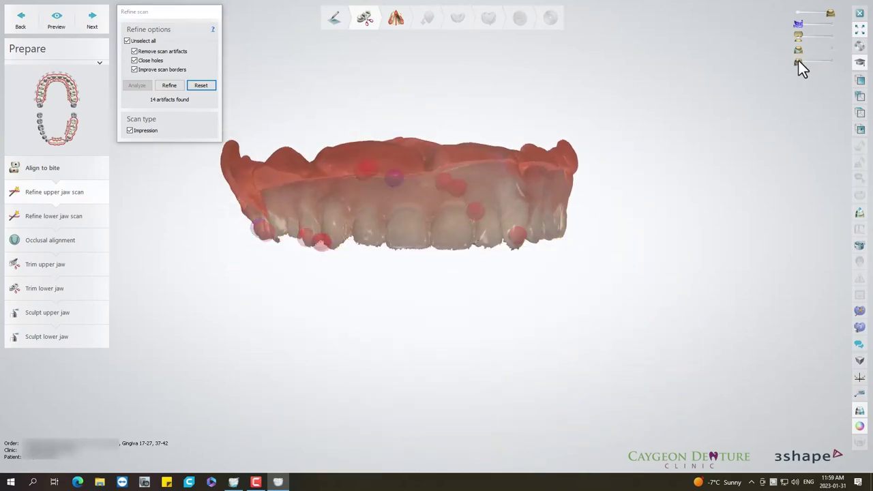
{"action": "left_click", "coordinate": [834, 35]}
{"action": "left_click", "coordinate": [833, 61]}
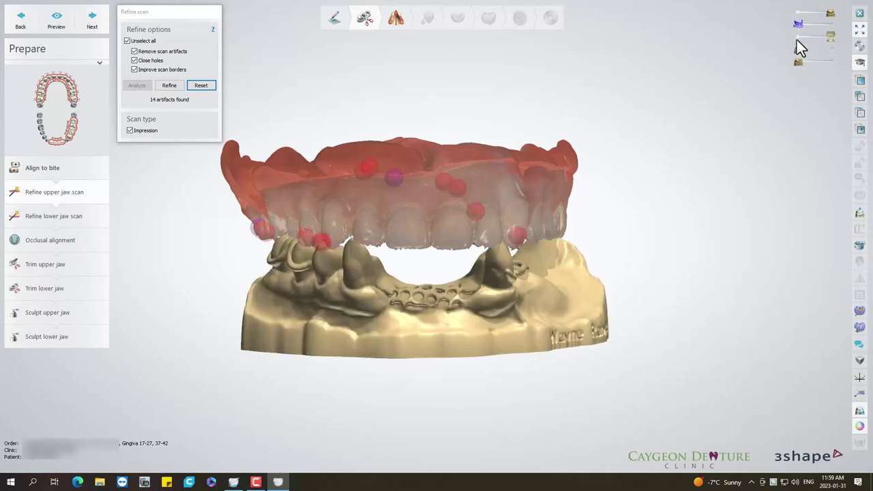
{"action": "left_click", "coordinate": [797, 37]}
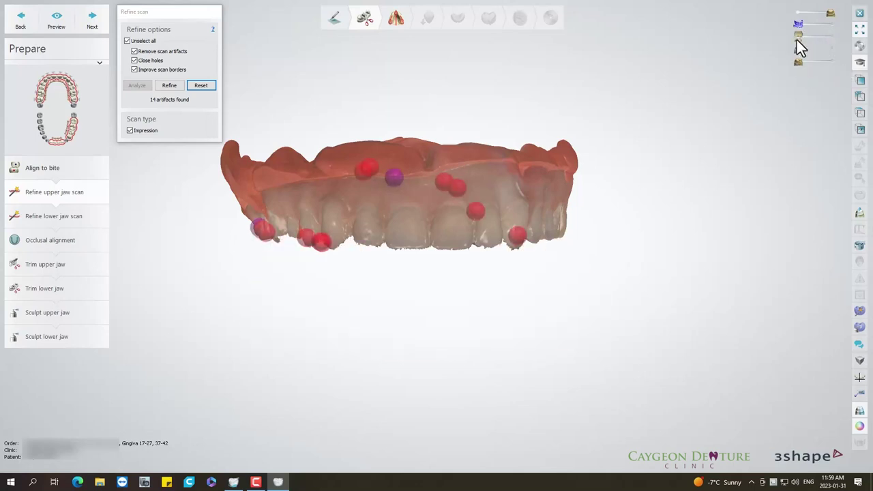
Refine the upper and lower jaw scans to clear flagged artifacts, then advance to occlusal alignment.
{"action": "left_click", "coordinate": [174, 91]}
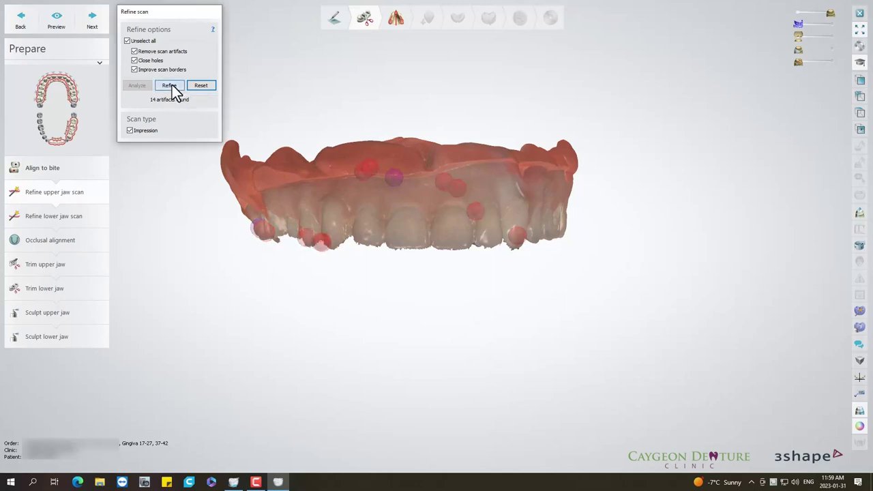
{"action": "left_click", "coordinate": [94, 26]}
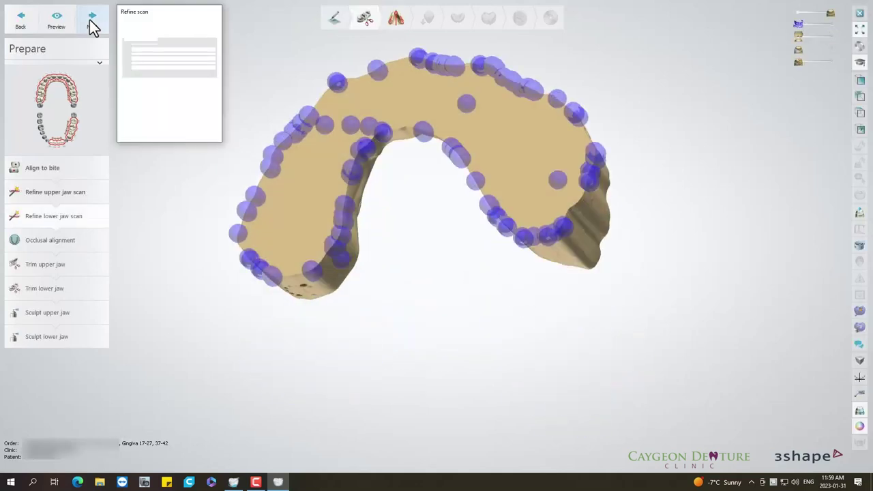
{"action": "left_click", "coordinate": [170, 86]}
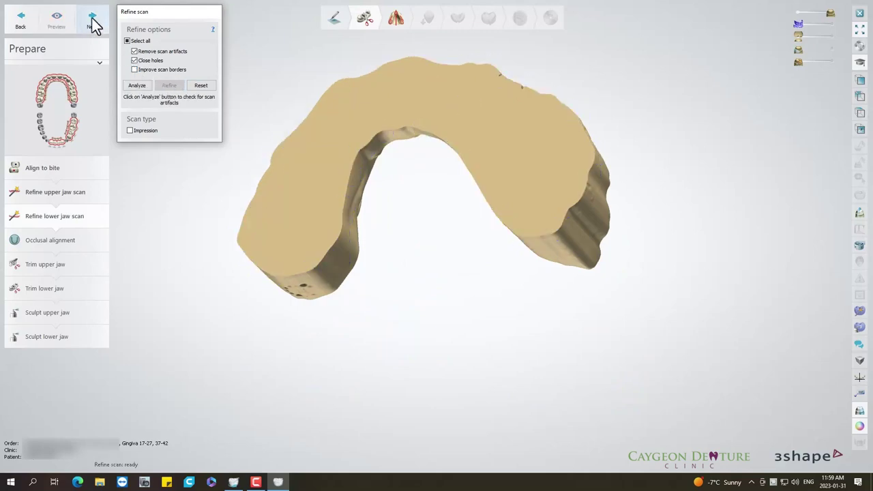
{"action": "left_click", "coordinate": [93, 24]}
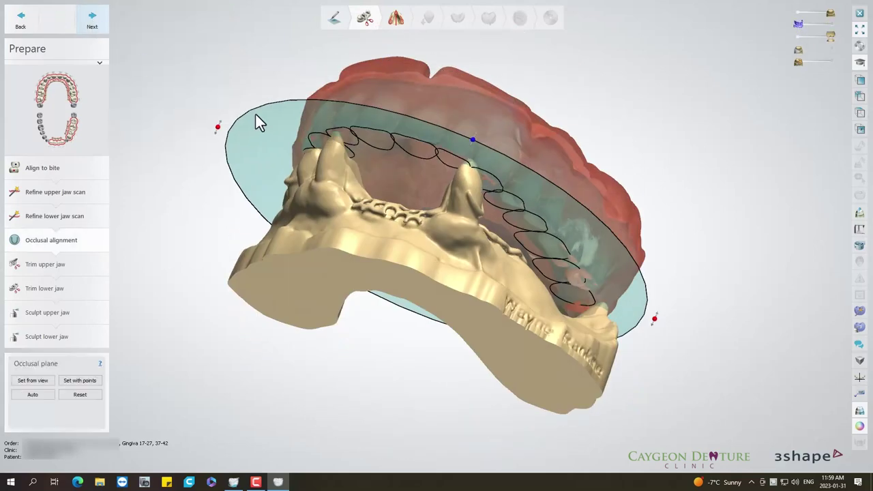
Accept the occlusal alignment, apply the upper jaw outline trim, and reach the lower-jaw trim step.
{"action": "right_click_drag", "start_coordinate": [257, 123], "coordinate": [366, 198]}
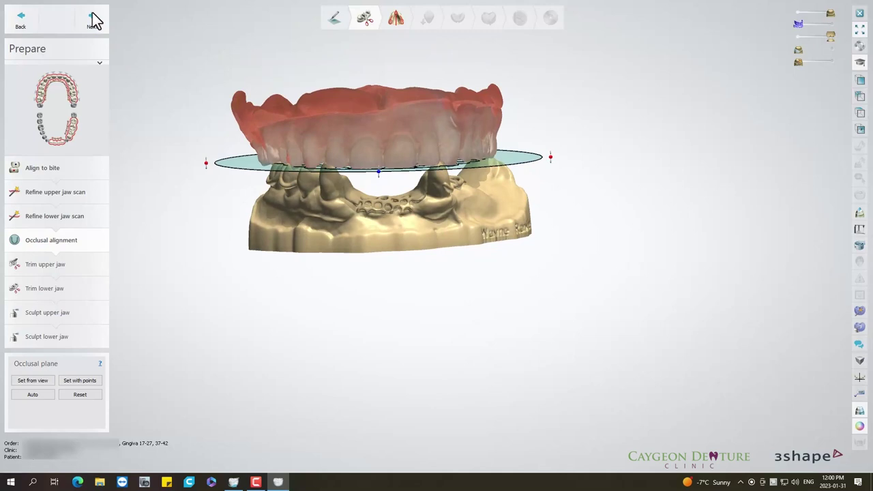
{"action": "left_click", "coordinate": [93, 20]}
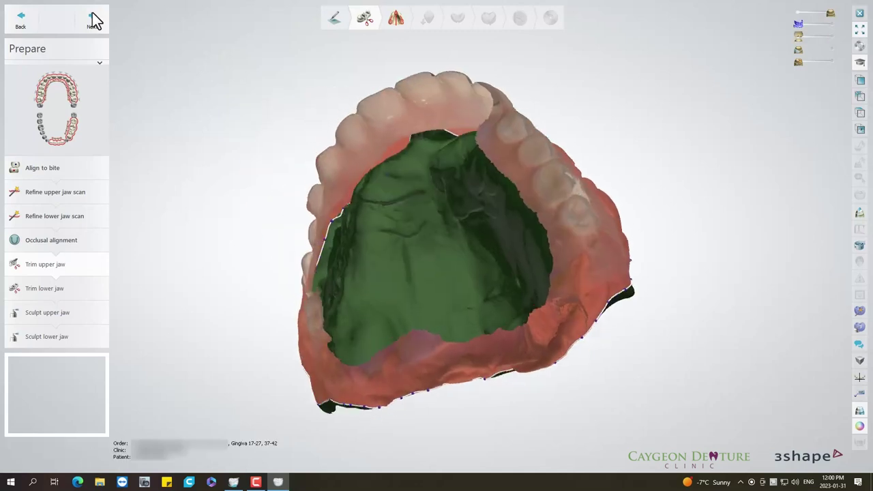
{"action": "left_click", "coordinate": [93, 21]}
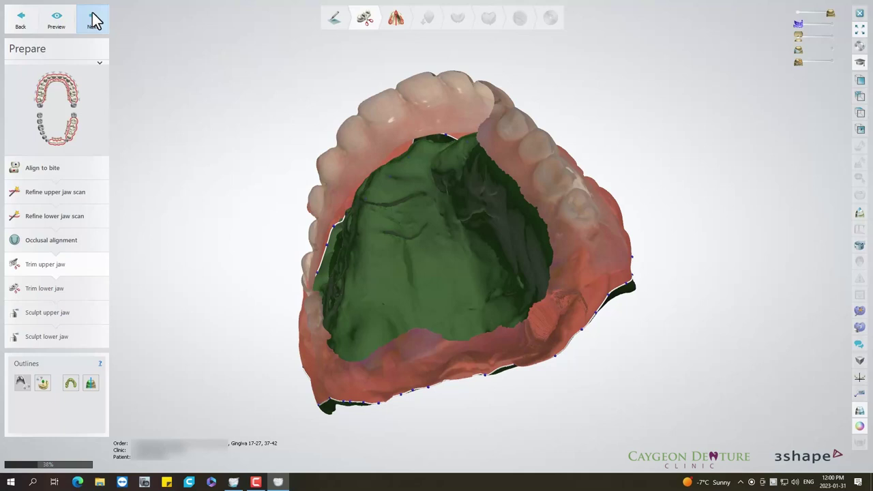
{"action": "left_click", "coordinate": [94, 20]}
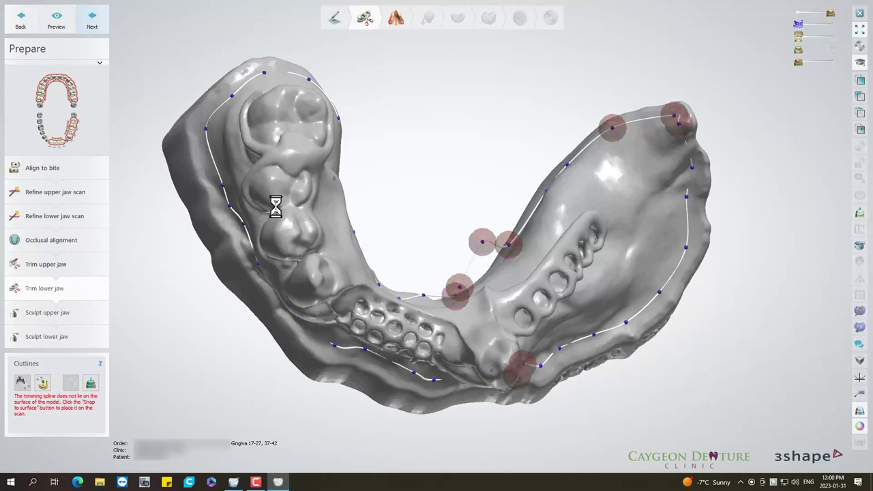
Delete the existing lower jaw trim spline.
{"action": "right_click_drag", "start_coordinate": [244, 172], "coordinate": [361, 300]}
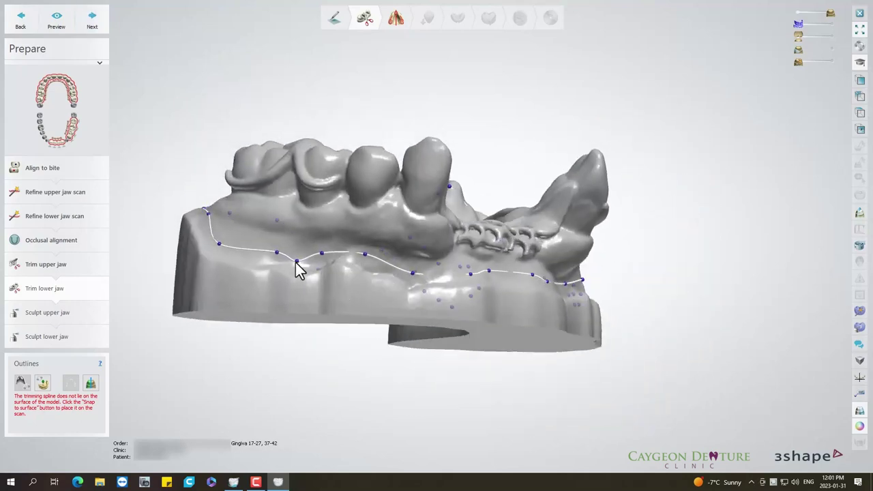
{"action": "right_click", "coordinate": [296, 263]}
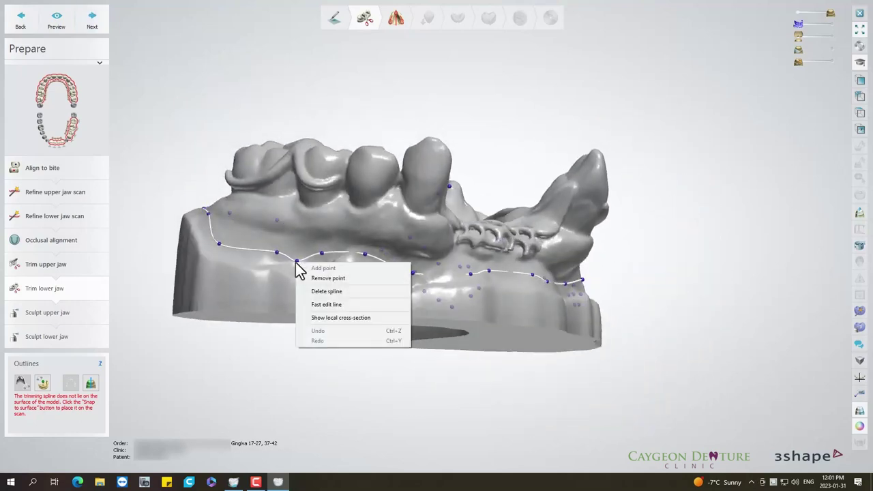
{"action": "left_click", "coordinate": [322, 292]}
Trace a new trim outline along the lower jaw's outer side and over its back end.
{"action": "left_click", "coordinate": [21, 383]}
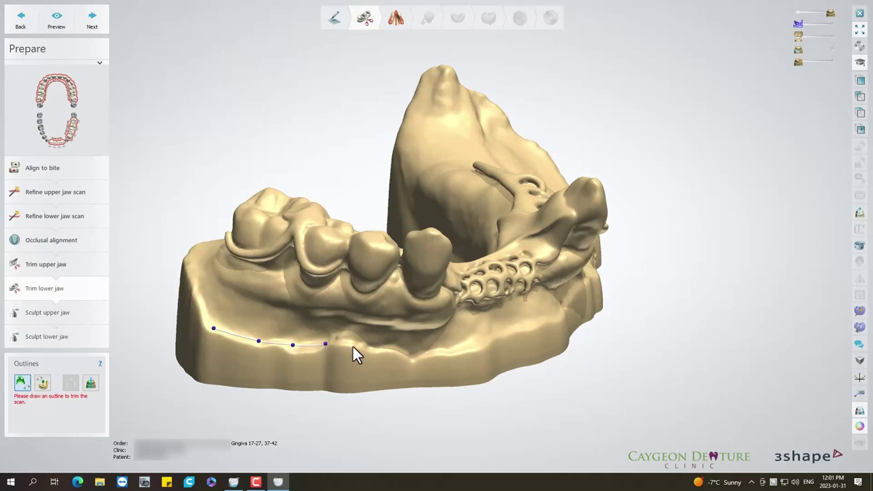
{"action": "left_click", "coordinate": [405, 354]}
{"action": "left_click", "coordinate": [452, 352]}
{"action": "left_click", "coordinate": [503, 337]}
{"action": "right_click_drag", "start_coordinate": [563, 326], "coordinate": [537, 316]}
{"action": "left_click", "coordinate": [482, 323]}
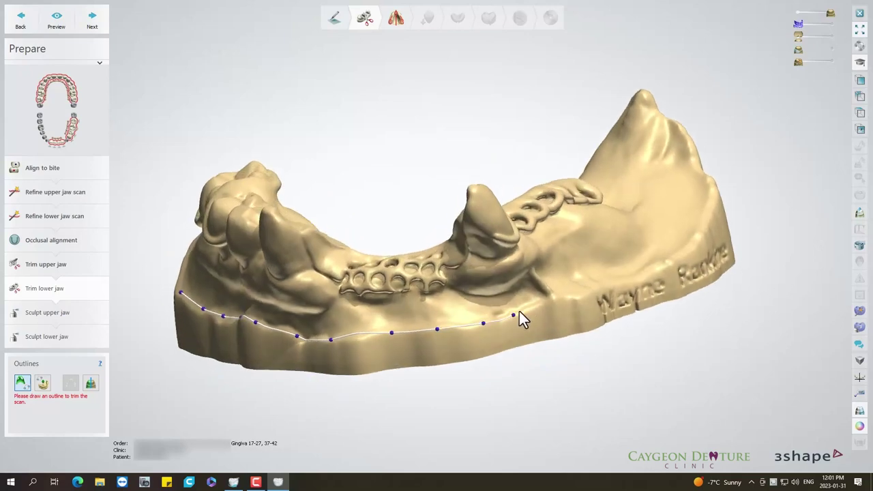
{"action": "left_click", "coordinate": [625, 281]}
{"action": "left_click", "coordinate": [704, 229]}
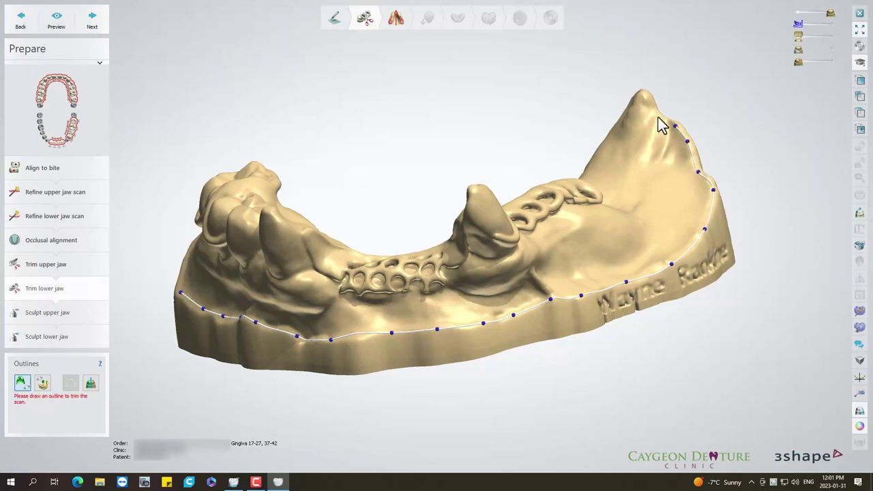
{"action": "mouse_move", "coordinate": [655, 118]}
{"action": "right_mouse_down"}
{"action": "mouse_move", "coordinate": [691, 136]}
{"action": "mouse_move", "coordinate": [477, 75]}
{"action": "right_mouse_up"}
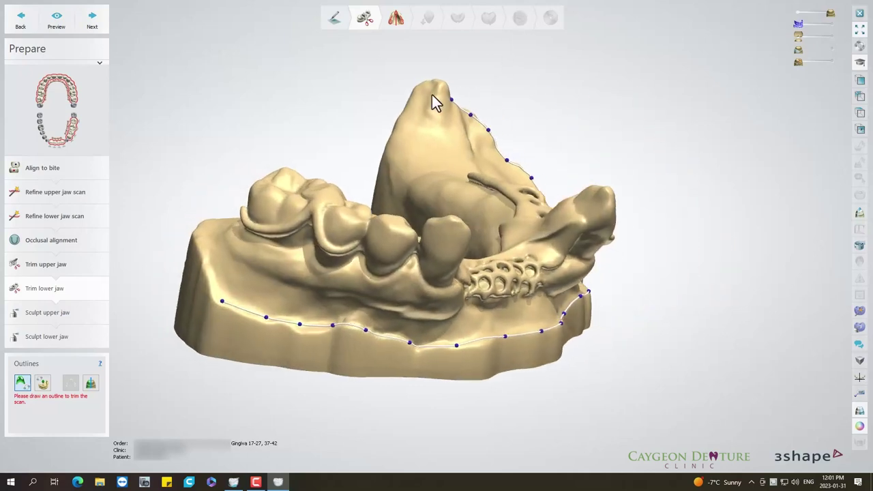
{"action": "right_click_drag", "start_coordinate": [412, 140], "coordinate": [444, 145]}
{"action": "left_click", "coordinate": [254, 110]}
{"action": "left_click", "coordinate": [266, 164]}
{"action": "left_click", "coordinate": [292, 219]}
Trace the tongue side, close the outline at its start, keep the inside, and apply the trim.
{"action": "mouse_move", "coordinate": [300, 228]}
{"action": "right_mouse_down"}
{"action": "mouse_move", "coordinate": [428, 252]}
{"action": "mouse_move", "coordinate": [376, 272]}
{"action": "right_mouse_up"}
{"action": "left_click", "coordinate": [357, 270]}
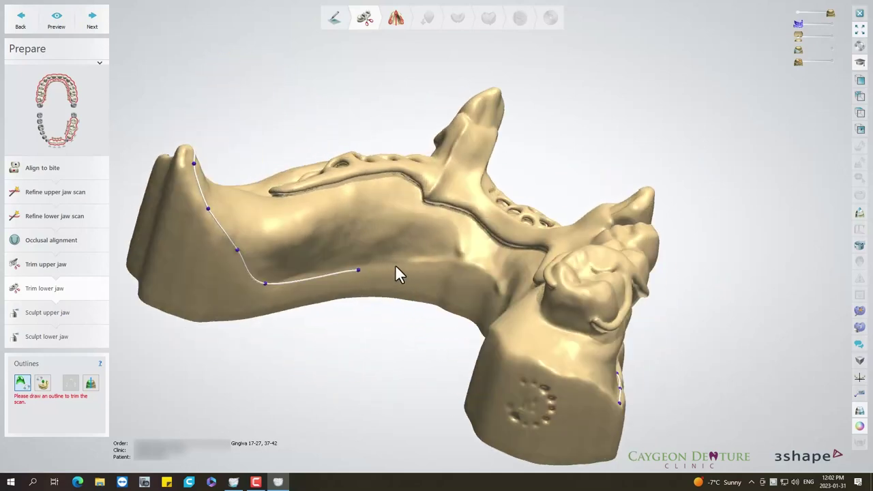
{"action": "left_click", "coordinate": [412, 261]}
{"action": "left_click", "coordinate": [487, 276]}
{"action": "mouse_move", "coordinate": [487, 281]}
{"action": "right_mouse_down"}
{"action": "mouse_move", "coordinate": [575, 317]}
{"action": "mouse_move", "coordinate": [581, 355]}
{"action": "right_mouse_up"}
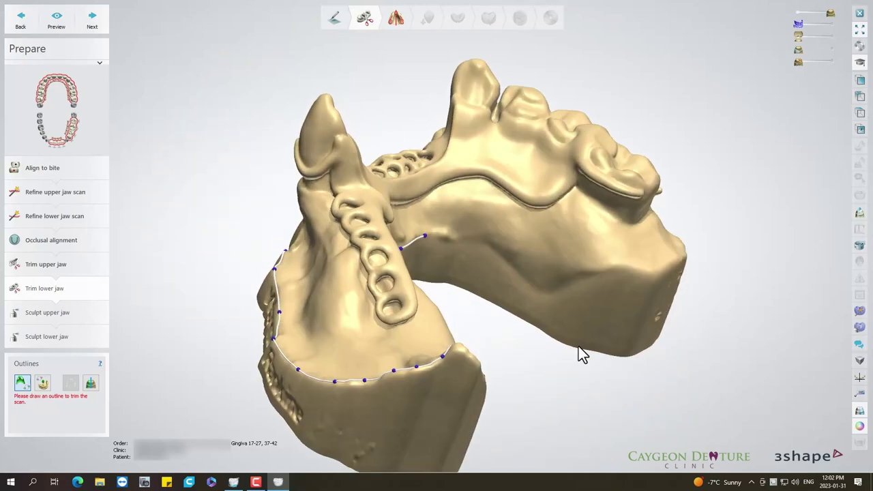
{"action": "left_click", "coordinate": [462, 244]}
{"action": "left_click", "coordinate": [542, 293]}
{"action": "left_click", "coordinate": [581, 285]}
{"action": "left_click", "coordinate": [653, 275]}
{"action": "left_click", "coordinate": [680, 263]}
{"action": "mouse_move", "coordinate": [680, 263]}
{"action": "right_mouse_down"}
{"action": "mouse_move", "coordinate": [593, 218]}
{"action": "mouse_move", "coordinate": [538, 339]}
{"action": "mouse_move", "coordinate": [536, 362]}
{"action": "mouse_move", "coordinate": [462, 428]}
{"action": "right_mouse_up"}
{"action": "left_click", "coordinate": [450, 433]}
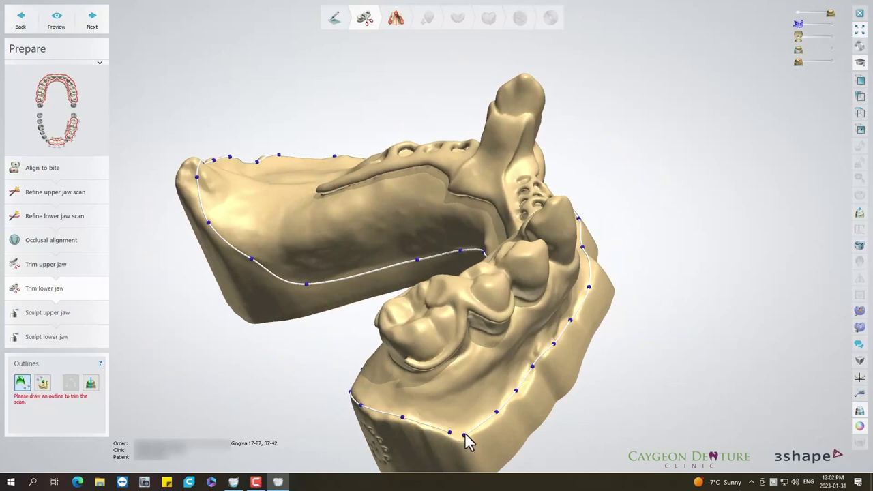
{"action": "left_click", "coordinate": [465, 434]}
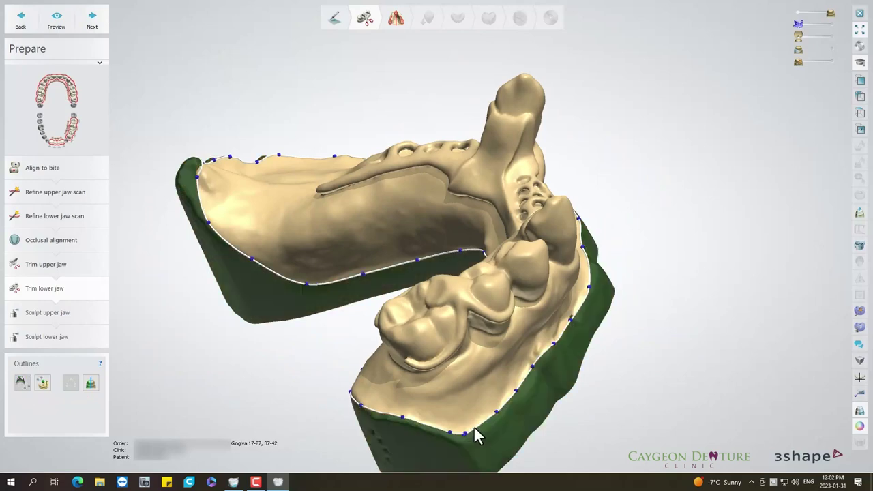
{"action": "left_click", "coordinate": [91, 384]}
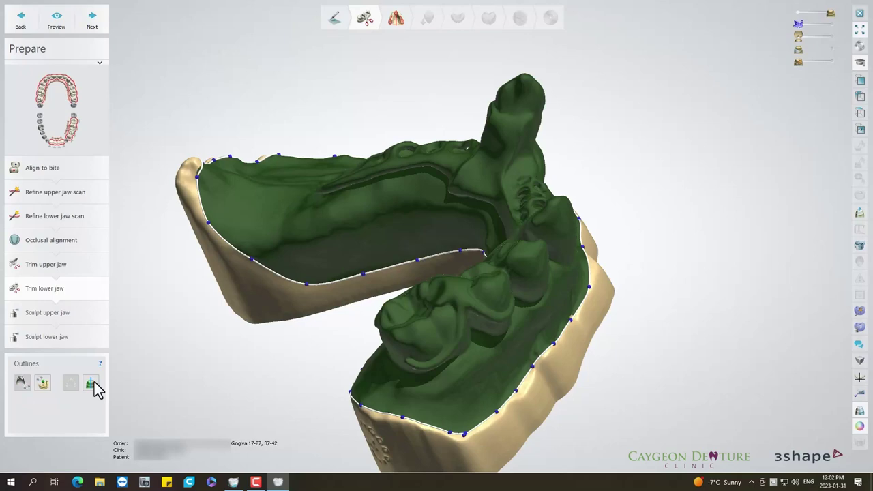
{"action": "left_click", "coordinate": [99, 24]}
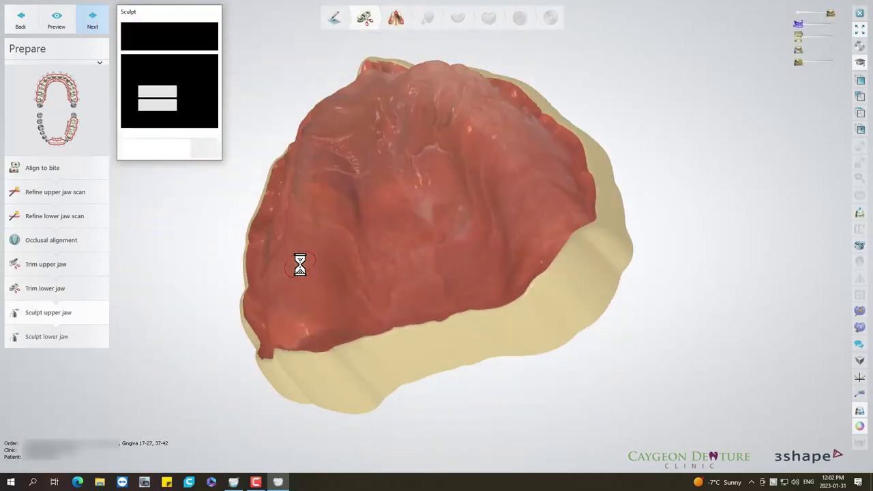
Turn off the upper jaw texture and zoom into the right palatal ridge with Remove Artifacts.
{"action": "left_click", "coordinate": [859, 425]}
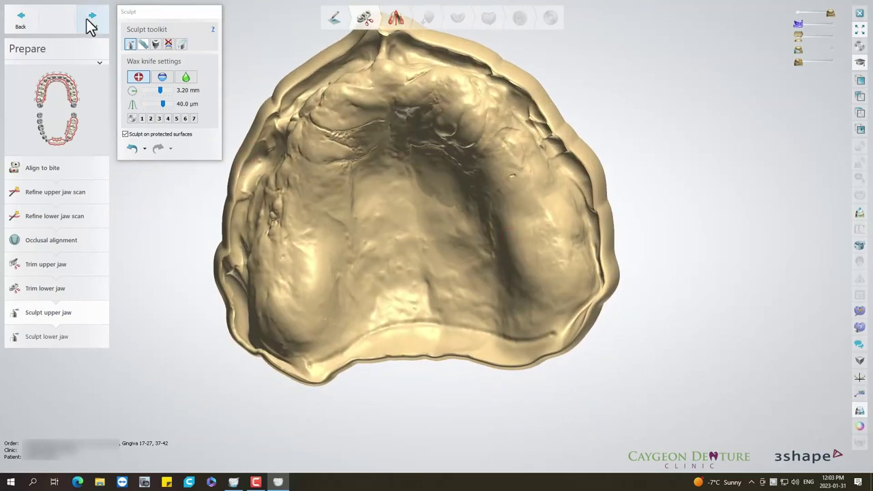
{"action": "mouse_move", "coordinate": [506, 160]}
{"action": "right_mouse_down"}
{"action": "mouse_move", "coordinate": [487, 175]}
{"action": "mouse_move", "coordinate": [512, 172]}
{"action": "right_mouse_up"}
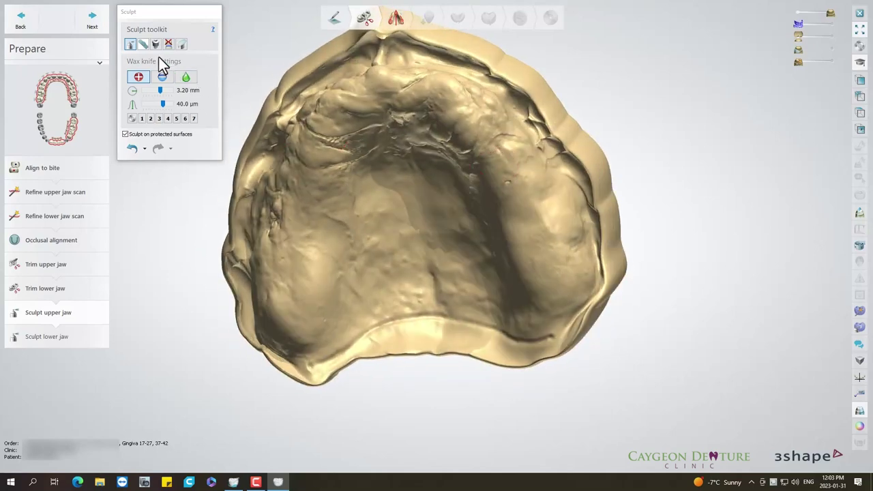
{"action": "left_click", "coordinate": [144, 43]}
{"action": "scroll", "coordinate": [534, 167], "scroll_direction": "up", "scroll_amount": 4}
{"action": "left_click_drag", "start_coordinate": [161, 73], "coordinate": [171, 74]}
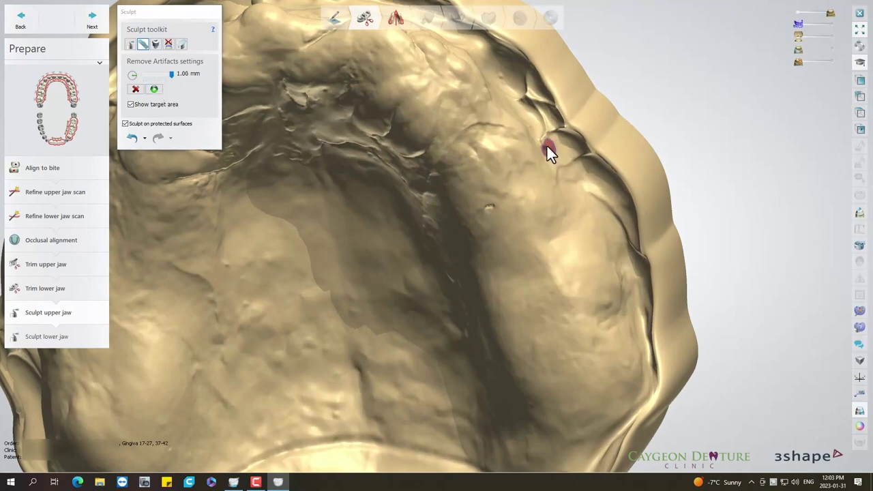
Mark and remove the small ridge defects, then skip lower-jaw sculpting to reach model analysis.
{"action": "left_click", "coordinate": [153, 89]}
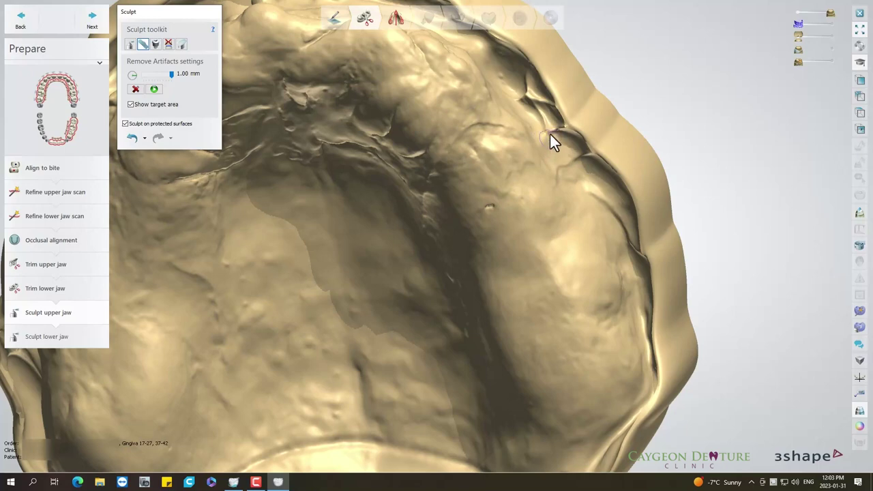
{"action": "left_click", "coordinate": [154, 90]}
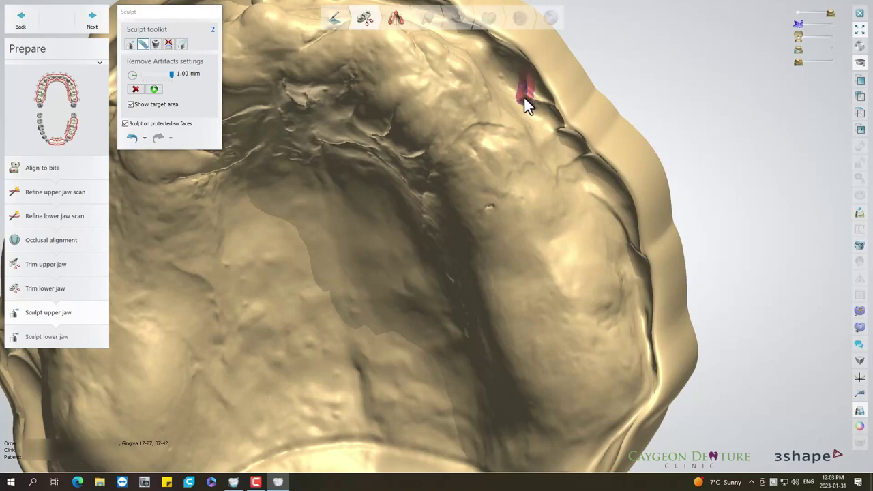
{"action": "left_click", "coordinate": [155, 89]}
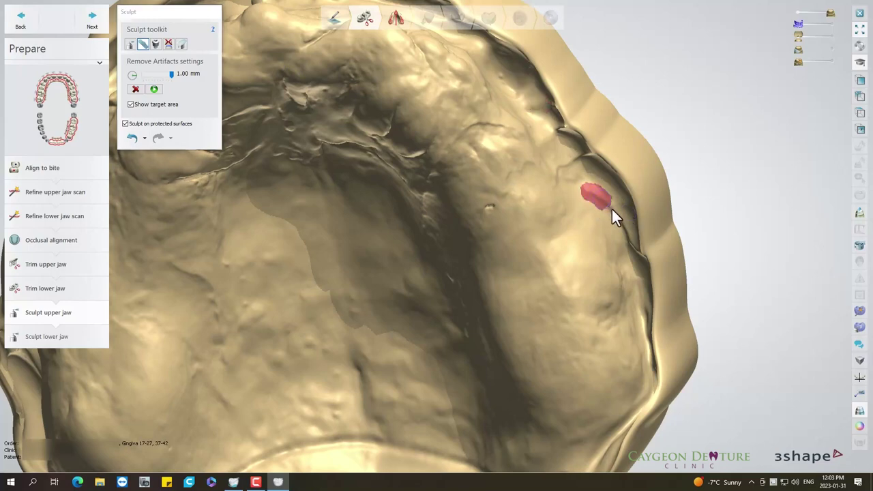
{"action": "left_click", "coordinate": [154, 89]}
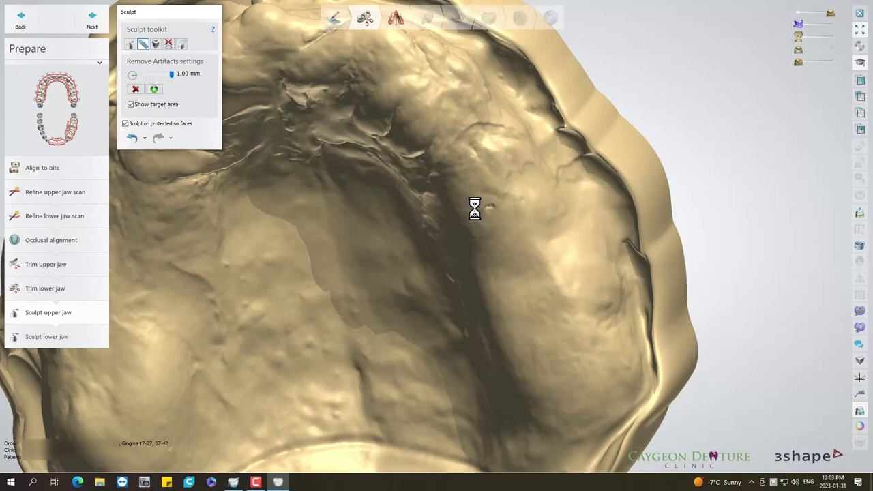
{"action": "right_click_drag", "start_coordinate": [598, 235], "coordinate": [531, 231]}
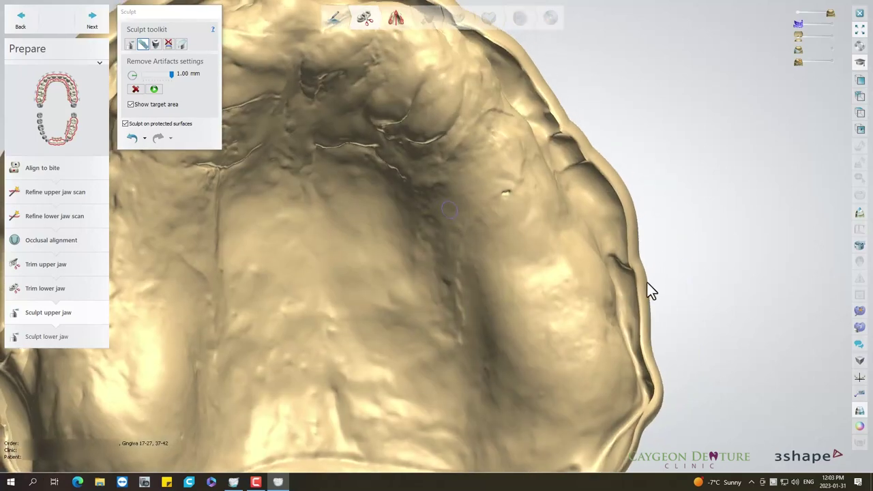
{"action": "scroll", "coordinate": [454, 186], "scroll_direction": "down", "scroll_amount": 3}
{"action": "mouse_move", "coordinate": [453, 199]}
{"action": "right_mouse_down"}
{"action": "mouse_move", "coordinate": [467, 208]}
{"action": "mouse_move", "coordinate": [442, 188]}
{"action": "right_mouse_up"}
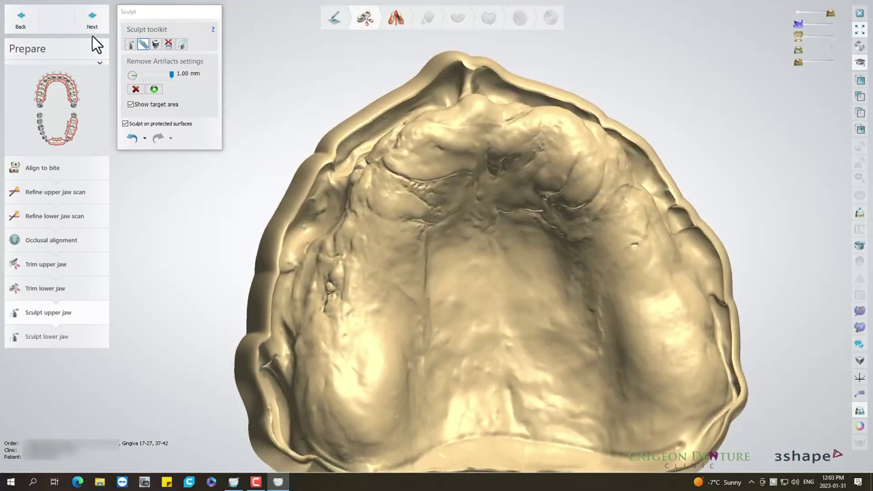
{"action": "left_click", "coordinate": [88, 33]}
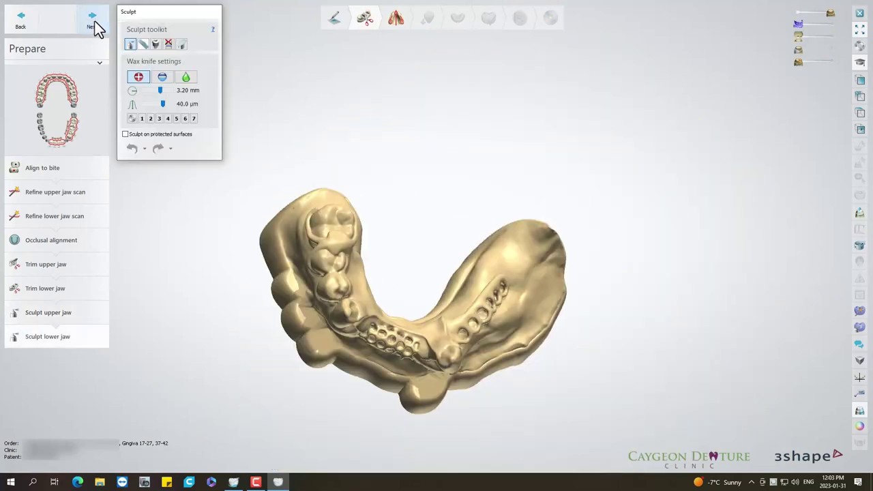
{"action": "left_click", "coordinate": [92, 28]}
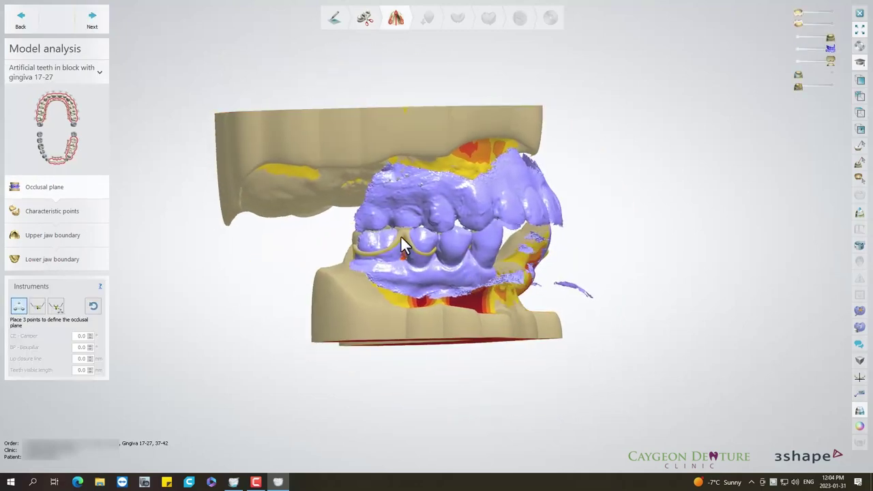
Place three occlusal plane points on the teeth and drag the plane level across both jaws.
{"action": "left_click", "coordinate": [389, 229]}
{"action": "right_click_drag", "start_coordinate": [439, 248], "coordinate": [564, 252]}
{"action": "left_click", "coordinate": [97, 307]}
{"action": "left_click", "coordinate": [365, 228]}
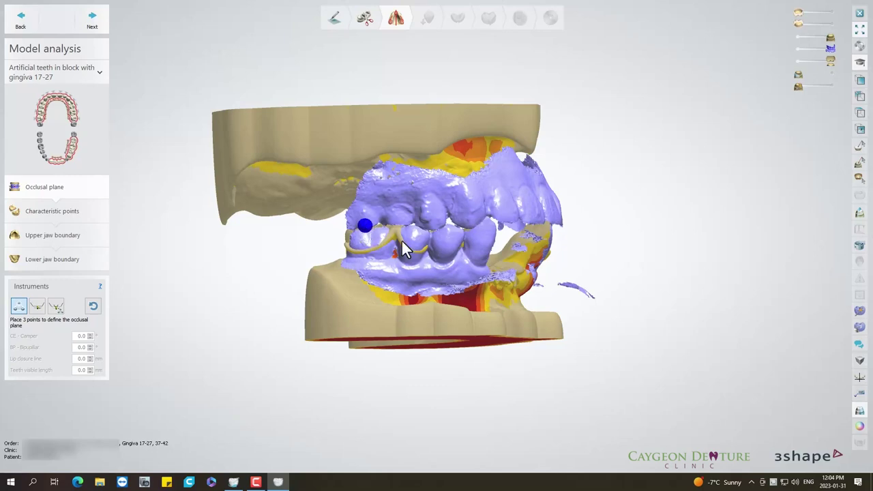
{"action": "right_click_drag", "start_coordinate": [406, 246], "coordinate": [440, 245]}
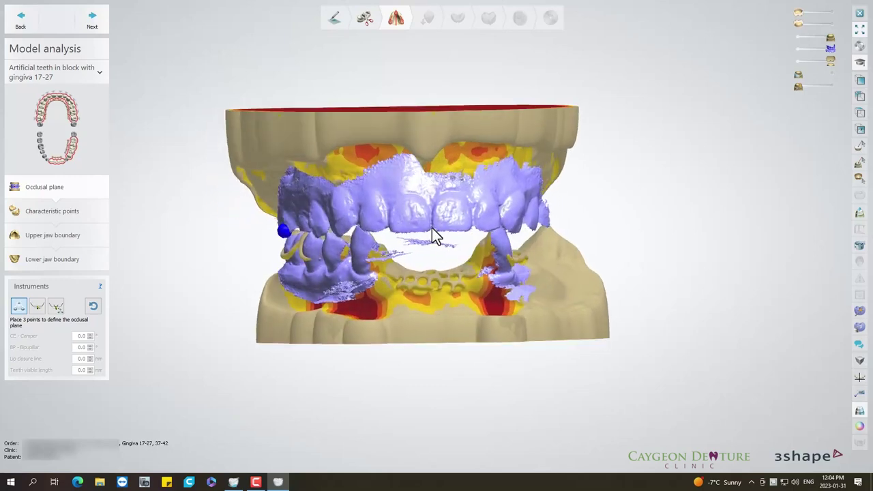
{"action": "left_click", "coordinate": [432, 228]}
{"action": "right_click_drag", "start_coordinate": [501, 246], "coordinate": [449, 233]}
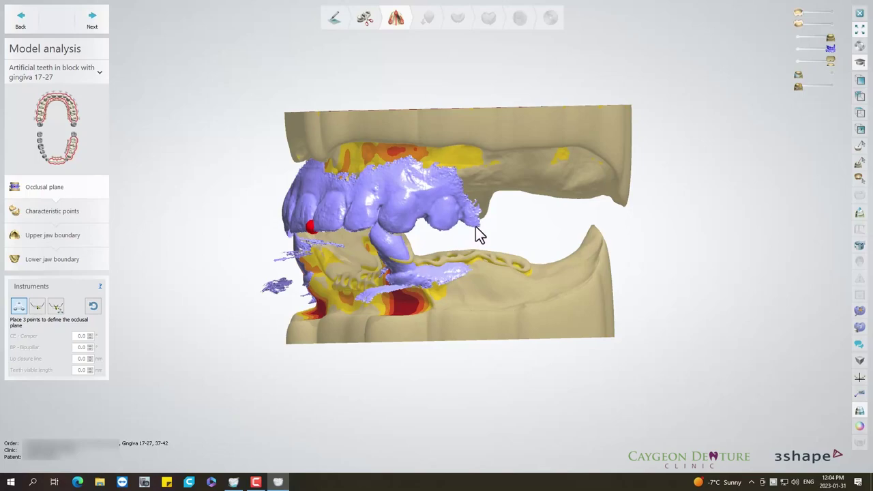
{"action": "left_click", "coordinate": [476, 231]}
{"action": "mouse_move", "coordinate": [421, 279]}
{"action": "right_mouse_down"}
{"action": "mouse_move", "coordinate": [477, 266]}
{"action": "mouse_move", "coordinate": [462, 228]}
{"action": "mouse_move", "coordinate": [482, 201]}
{"action": "mouse_move", "coordinate": [469, 213]}
{"action": "right_mouse_up"}
{"action": "mouse_move", "coordinate": [462, 180]}
{"action": "right_mouse_down"}
{"action": "mouse_move", "coordinate": [435, 159]}
{"action": "mouse_move", "coordinate": [436, 127]}
{"action": "mouse_move", "coordinate": [457, 249]}
{"action": "mouse_move", "coordinate": [540, 259]}
{"action": "mouse_move", "coordinate": [532, 253]}
{"action": "right_mouse_up"}
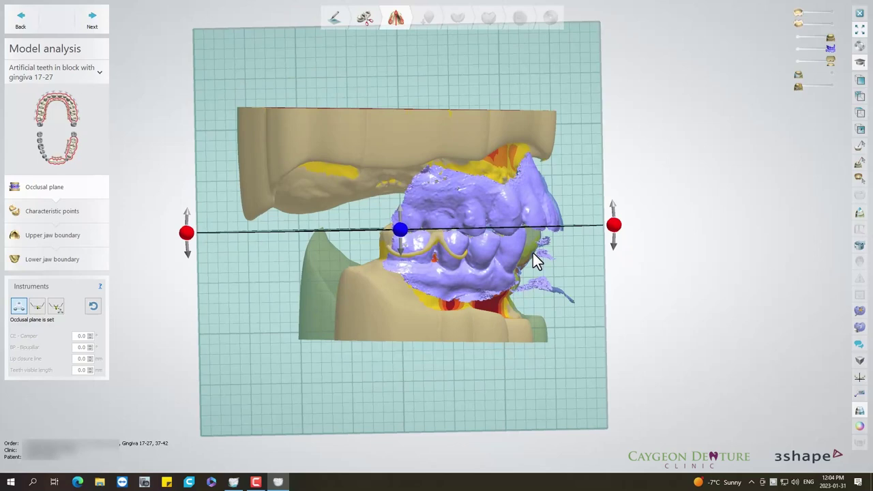
{"action": "left_click_drag", "start_coordinate": [617, 232], "coordinate": [616, 238]}
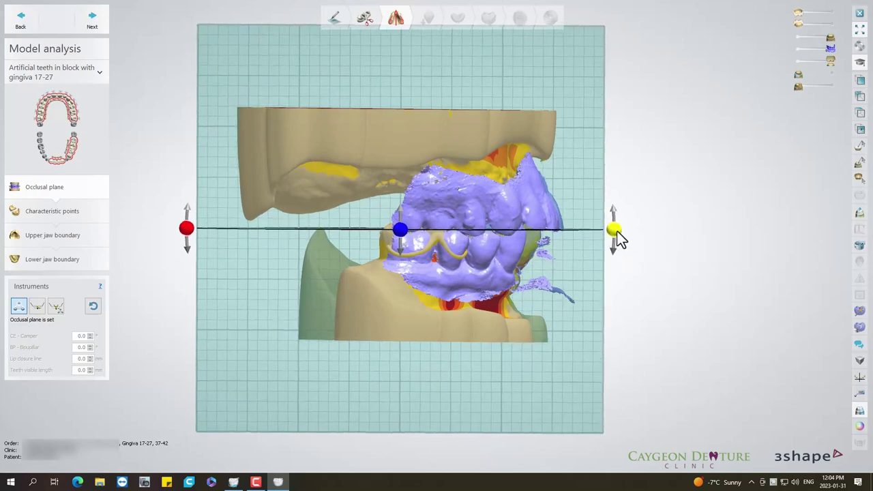
{"action": "mouse_move", "coordinate": [616, 239]}
{"action": "right_mouse_down"}
{"action": "mouse_move", "coordinate": [546, 268]}
{"action": "mouse_move", "coordinate": [523, 293]}
{"action": "mouse_move", "coordinate": [497, 273]}
{"action": "mouse_move", "coordinate": [506, 227]}
{"action": "right_mouse_up"}
Inspect the occlusal plane against the upper and lower models by toggling their visibility from several views.
{"action": "left_click", "coordinate": [799, 60]}
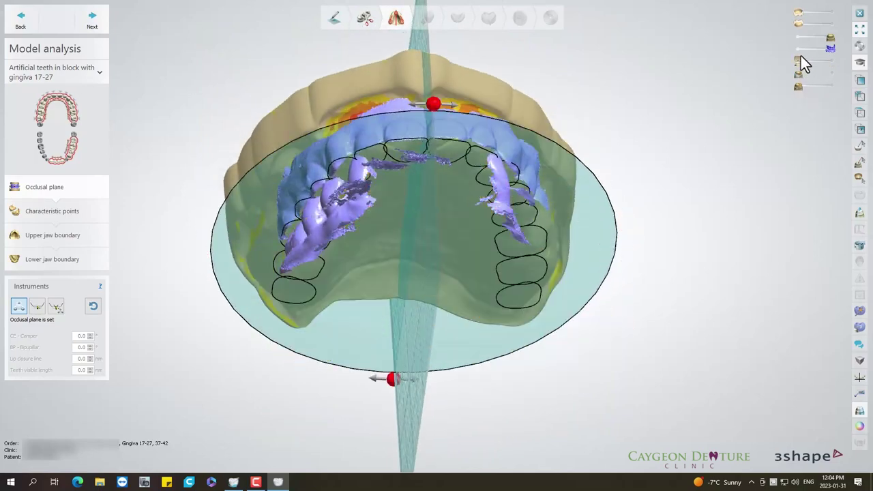
{"action": "left_click", "coordinate": [799, 49]}
{"action": "mouse_move", "coordinate": [710, 172]}
{"action": "right_mouse_down"}
{"action": "mouse_move", "coordinate": [711, 112]}
{"action": "mouse_move", "coordinate": [706, 121]}
{"action": "right_mouse_up"}
{"action": "left_click", "coordinate": [830, 13]}
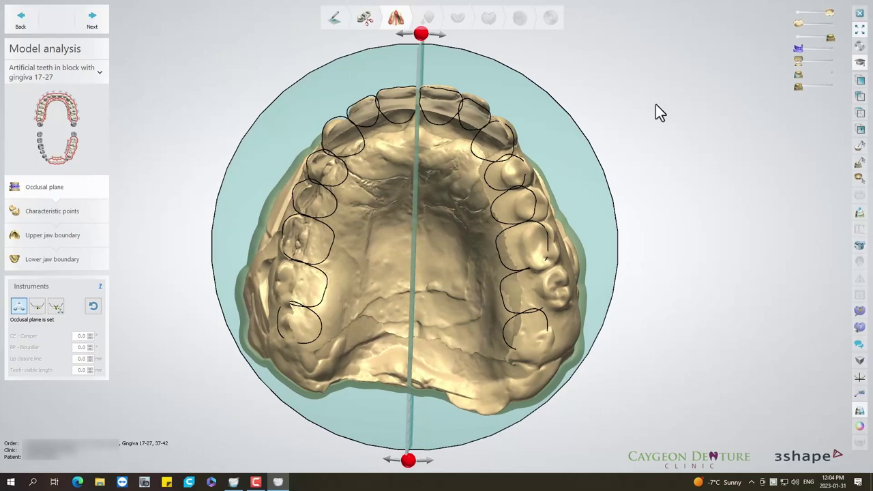
{"action": "left_click", "coordinate": [800, 12]}
{"action": "mouse_move", "coordinate": [702, 85]}
{"action": "right_mouse_down"}
{"action": "mouse_move", "coordinate": [710, 165]}
{"action": "mouse_move", "coordinate": [707, 157]}
{"action": "right_mouse_up"}
{"action": "left_click", "coordinate": [861, 82]}
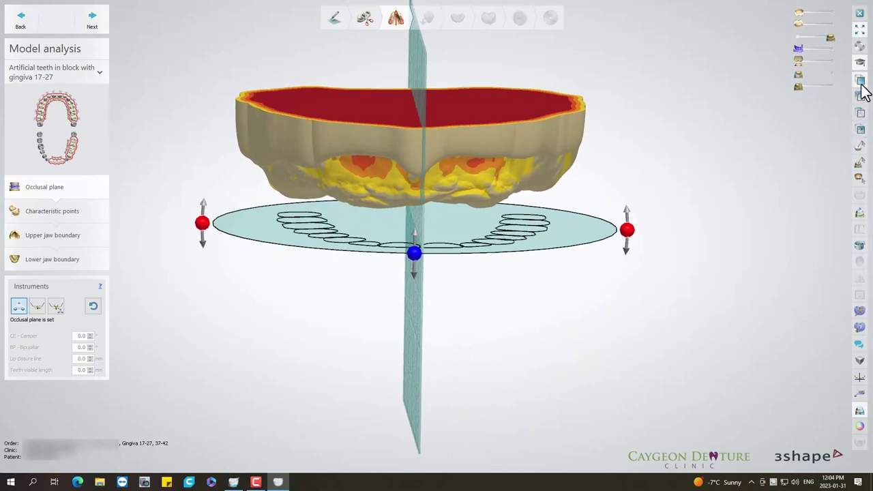
{"action": "left_click", "coordinate": [831, 61]}
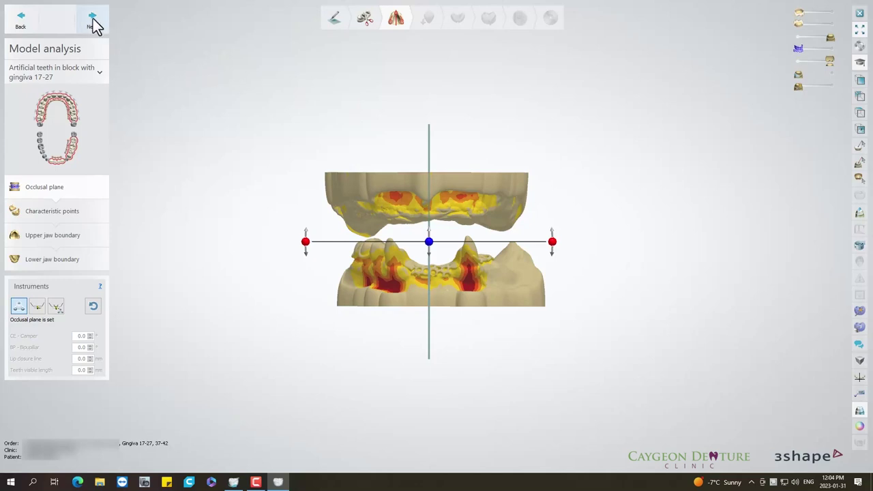
{"action": "left_click", "coordinate": [832, 16]}
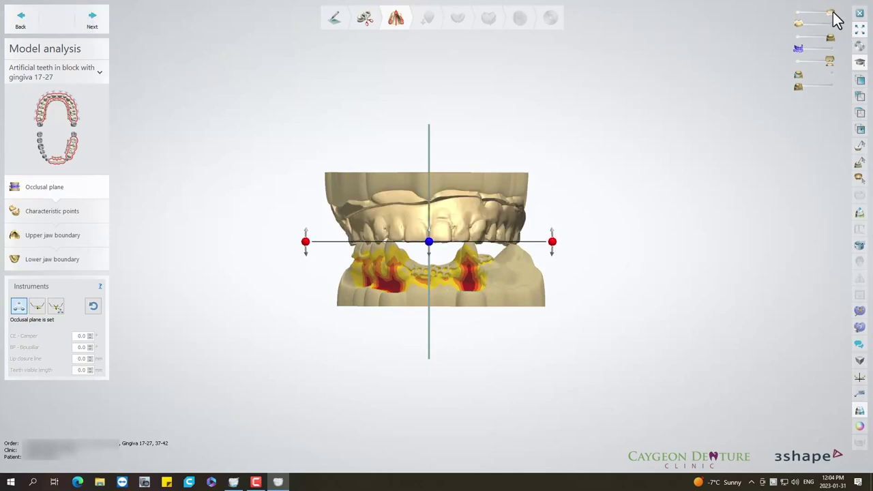
{"action": "left_click", "coordinate": [795, 12]}
{"action": "left_click", "coordinate": [92, 23]}
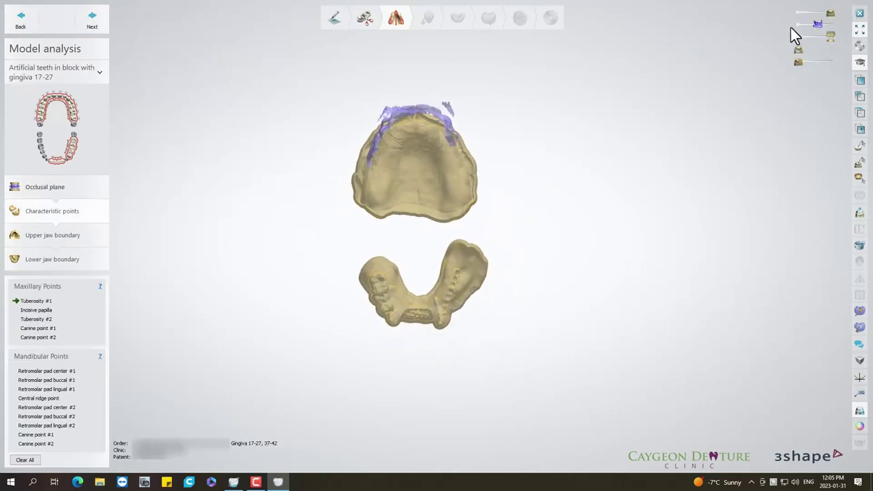
Mark the maxillary points: both tuberosities, the incisive papilla and both upper canines.
{"action": "left_click", "coordinate": [800, 24]}
{"action": "scroll", "coordinate": [406, 246], "scroll_direction": "up", "scroll_amount": 2}
{"action": "scroll", "coordinate": [383, 200], "scroll_direction": "up", "scroll_amount": 2}
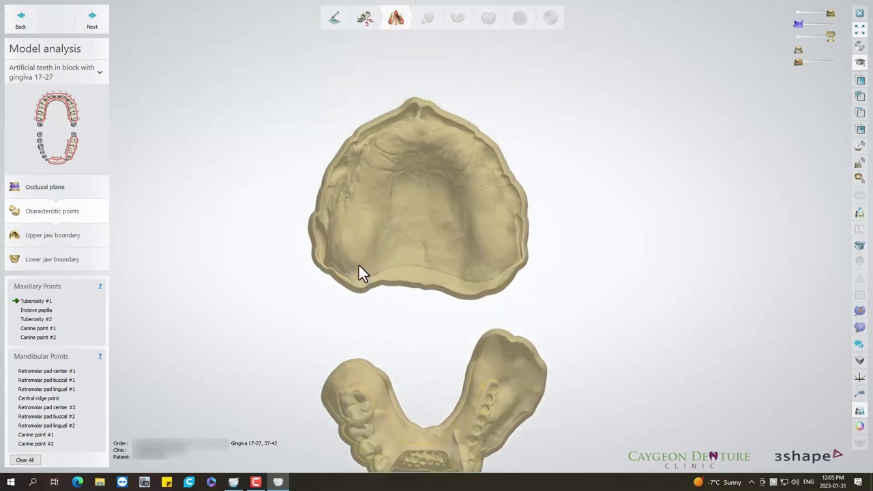
{"action": "left_click", "coordinate": [346, 253]}
{"action": "left_click", "coordinate": [416, 129]}
{"action": "left_click", "coordinate": [495, 255]}
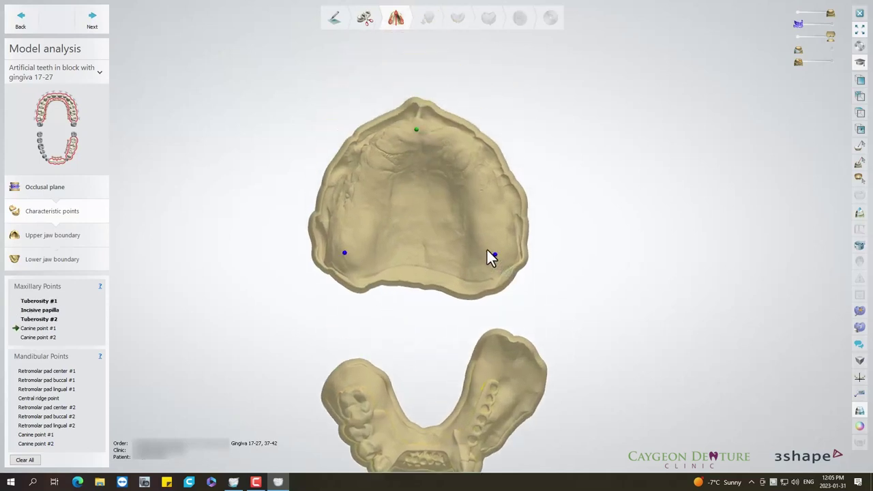
{"action": "left_click", "coordinate": [374, 146]}
{"action": "left_click", "coordinate": [469, 147]}
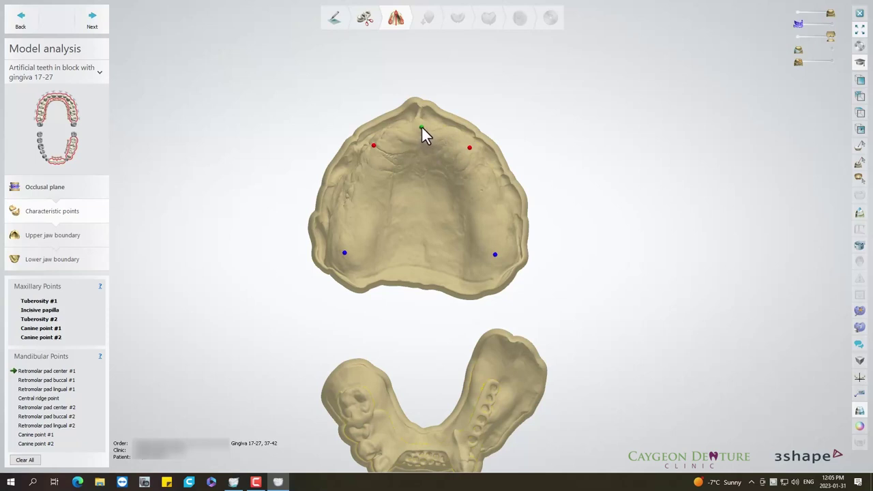
Mark the mandibular points: both retromolar pads (centre, buccal, lingual), the central ridge and both lower canines.
{"action": "right_click_drag", "start_coordinate": [391, 387], "coordinate": [384, 292], "text": "ctrl"}
{"action": "left_click", "coordinate": [332, 292]}
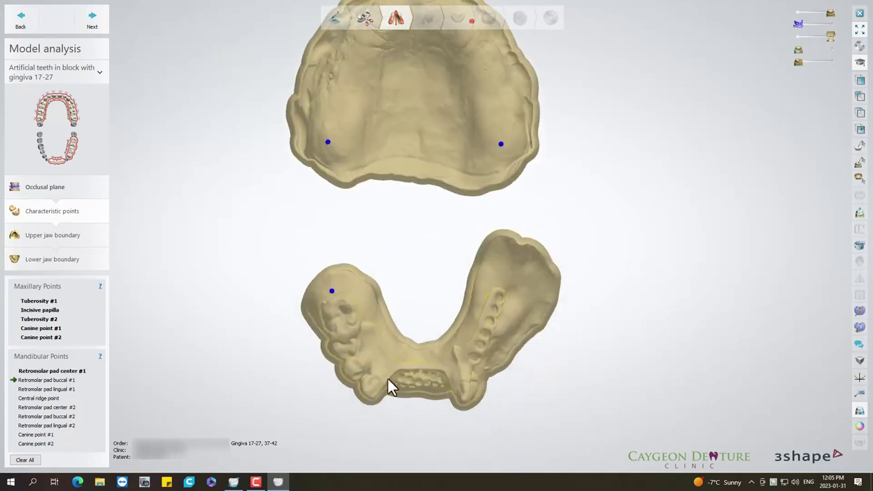
{"action": "left_click", "coordinate": [315, 297]}
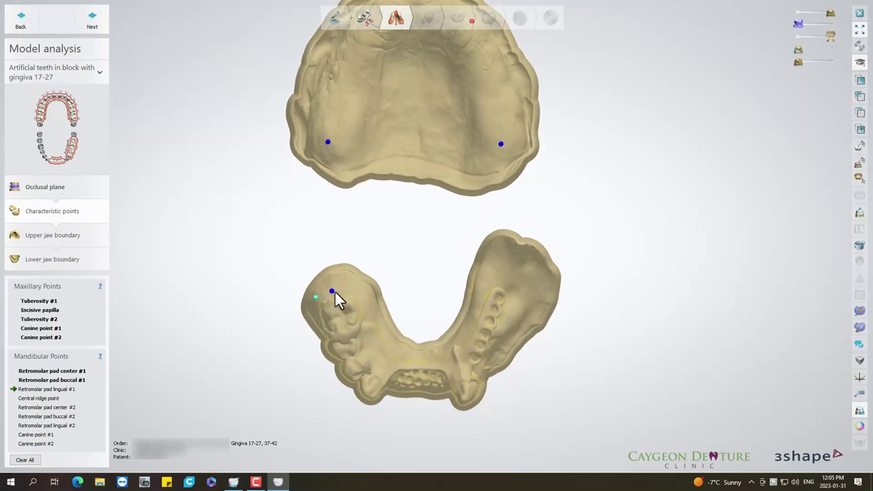
{"action": "left_click", "coordinate": [348, 287]}
{"action": "left_click", "coordinate": [417, 380]}
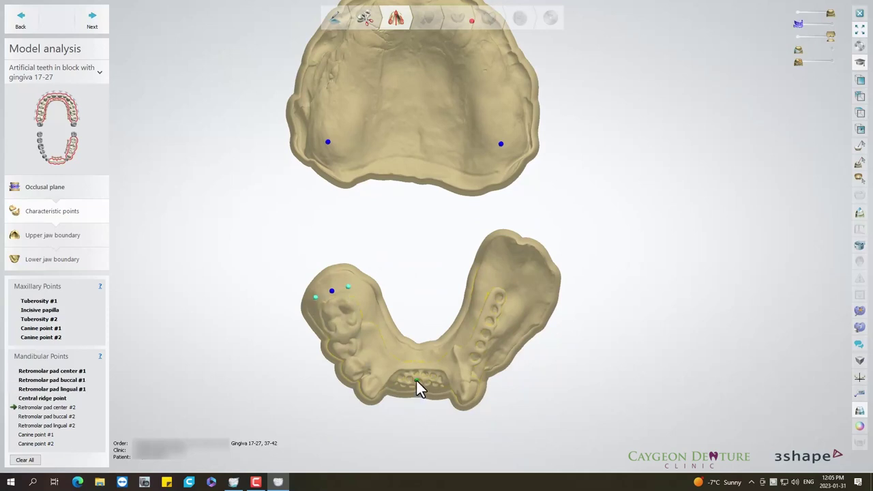
{"action": "left_click", "coordinate": [513, 257]}
{"action": "left_click", "coordinate": [532, 270]}
{"action": "left_click", "coordinate": [494, 253]}
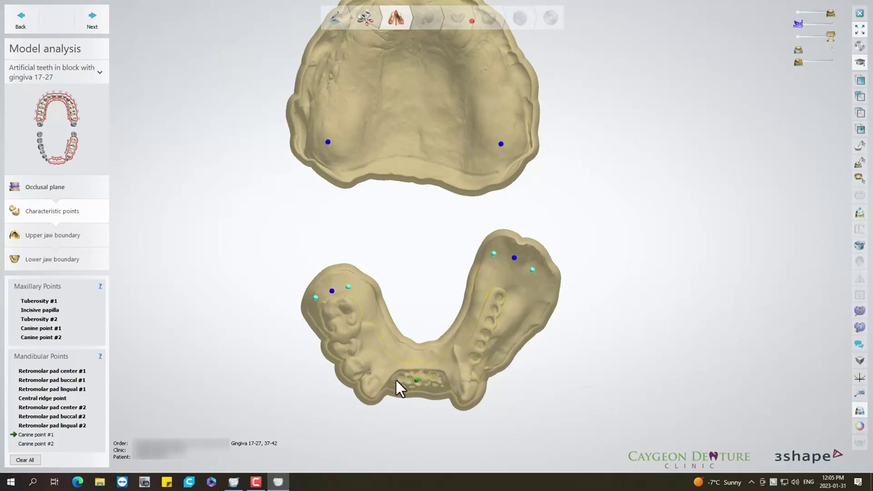
{"action": "right_click_drag", "start_coordinate": [381, 403], "coordinate": [386, 365]}
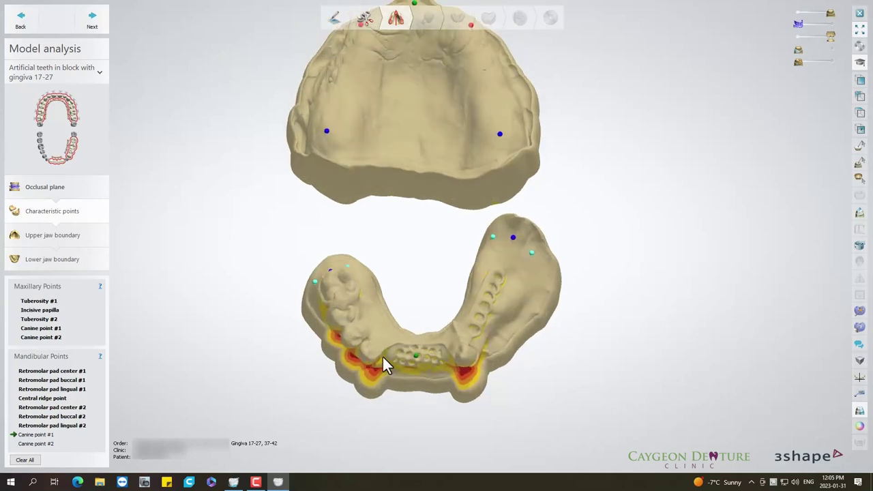
{"action": "left_click", "coordinate": [382, 359]}
{"action": "left_click", "coordinate": [451, 360]}
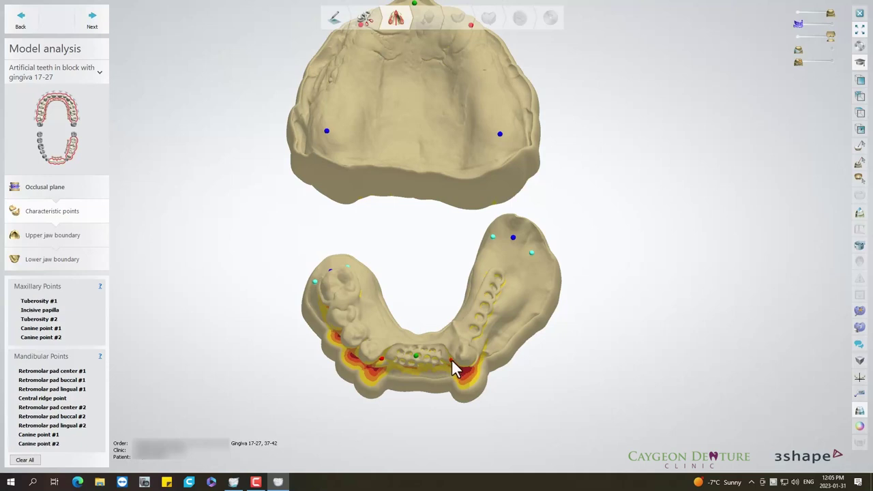
{"action": "left_click", "coordinate": [93, 25]}
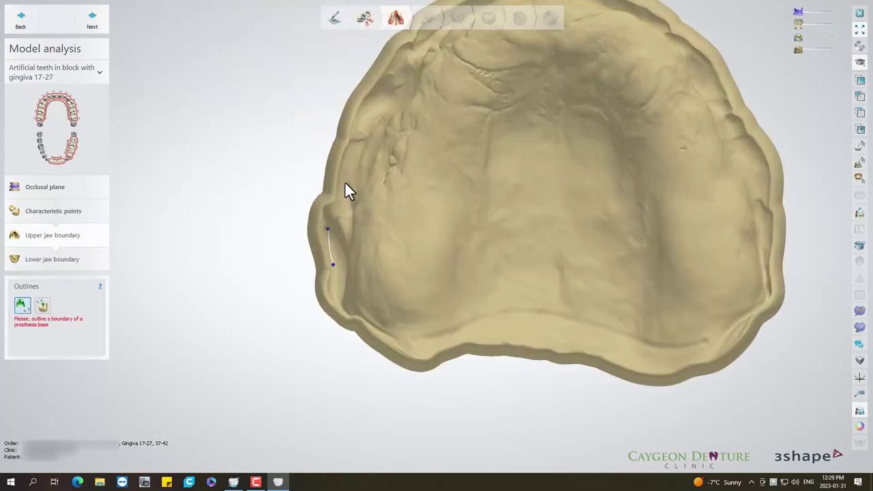
Start the upper jaw boundary on the ridge and run it across the anterior ridge.
{"action": "left_click", "coordinate": [342, 173]}
{"action": "left_click", "coordinate": [362, 127]}
{"action": "left_click", "coordinate": [390, 80]}
{"action": "mouse_move", "coordinate": [389, 80]}
{"action": "right_mouse_down"}
{"action": "mouse_move", "coordinate": [425, 102]}
{"action": "mouse_move", "coordinate": [445, 201]}
{"action": "mouse_move", "coordinate": [431, 178]}
{"action": "right_mouse_up"}
{"action": "left_click", "coordinate": [426, 172]}
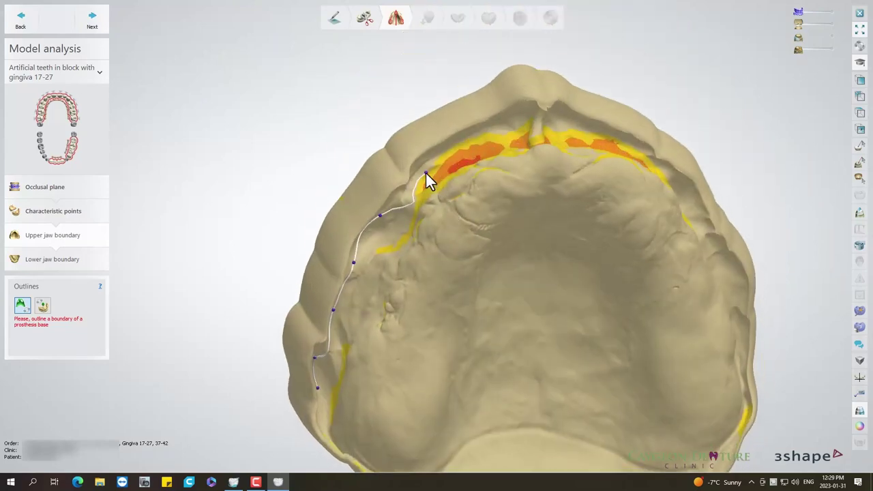
{"action": "left_click", "coordinate": [466, 144]}
{"action": "left_click", "coordinate": [503, 133]}
{"action": "left_click", "coordinate": [526, 139]}
{"action": "mouse_move", "coordinate": [527, 138]}
{"action": "right_mouse_down"}
{"action": "mouse_move", "coordinate": [543, 197]}
{"action": "mouse_move", "coordinate": [531, 200]}
{"action": "right_mouse_up"}
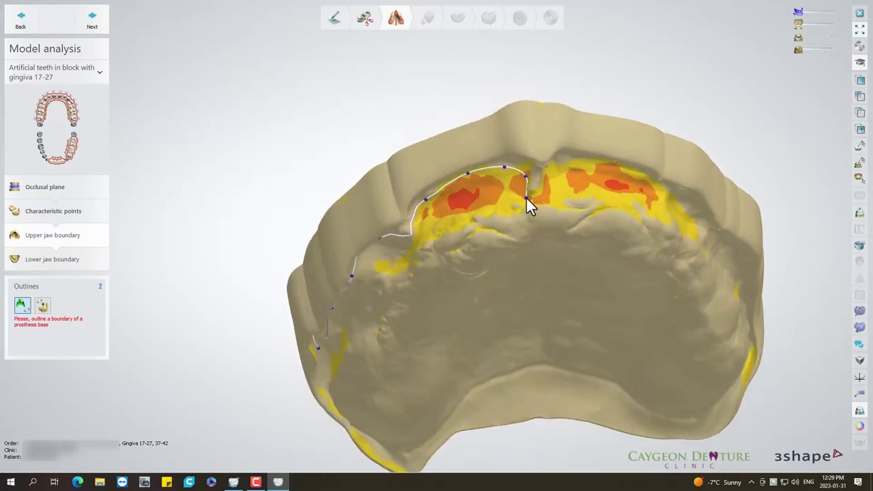
Continue the boundary points down the right side of the upper jaw.
{"action": "left_click", "coordinate": [568, 167]}
{"action": "left_click", "coordinate": [611, 169]}
{"action": "mouse_move", "coordinate": [669, 191]}
{"action": "right_mouse_down"}
{"action": "mouse_move", "coordinate": [714, 213]}
{"action": "mouse_move", "coordinate": [687, 195]}
{"action": "right_mouse_up"}
{"action": "left_click", "coordinate": [687, 195]}
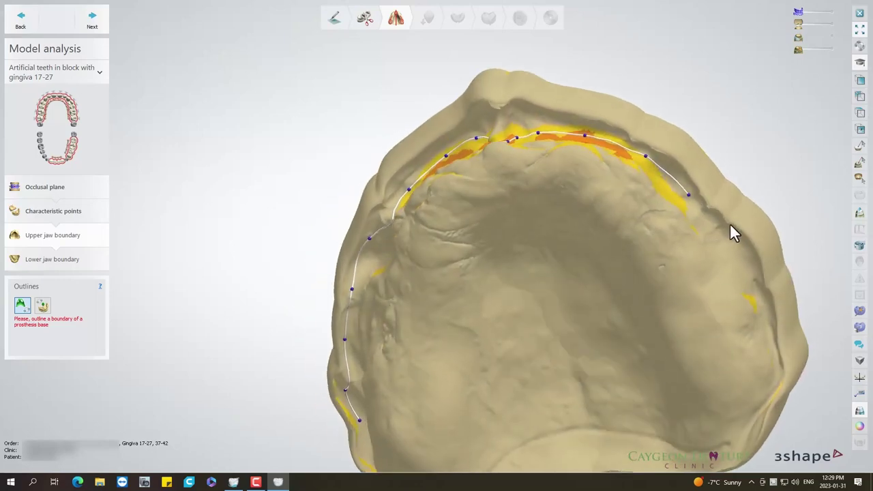
{"action": "right_click_drag", "start_coordinate": [730, 224], "coordinate": [718, 227]}
{"action": "left_click", "coordinate": [752, 265]}
{"action": "left_click", "coordinate": [756, 304]}
Extend the boundary around and behind the right tuberosity.
{"action": "right_click_drag", "start_coordinate": [767, 332], "coordinate": [764, 343]}
{"action": "right_click_drag", "start_coordinate": [762, 342], "coordinate": [668, 299]}
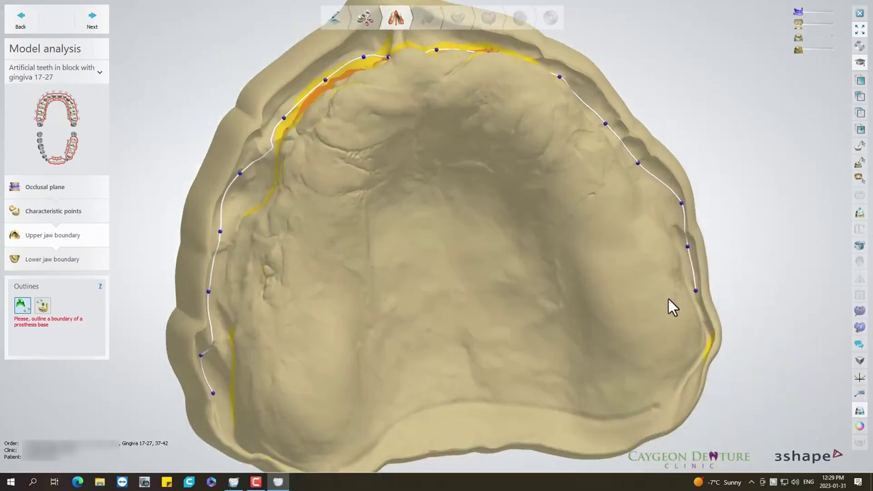
{"action": "scroll", "coordinate": [669, 299], "scroll_direction": "up", "scroll_amount": 5}
{"action": "mouse_move", "coordinate": [624, 265]}
{"action": "right_mouse_down"}
{"action": "mouse_move", "coordinate": [678, 343]}
{"action": "mouse_move", "coordinate": [669, 338]}
{"action": "right_mouse_up"}
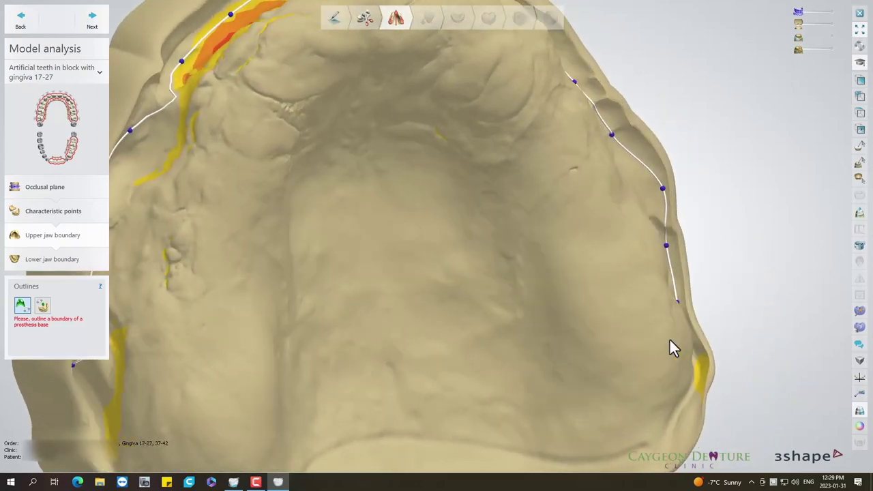
{"action": "left_click", "coordinate": [695, 338]}
{"action": "left_click", "coordinate": [705, 366]}
{"action": "left_click", "coordinate": [699, 395]}
{"action": "left_click", "coordinate": [691, 431]}
{"action": "left_click", "coordinate": [674, 450]}
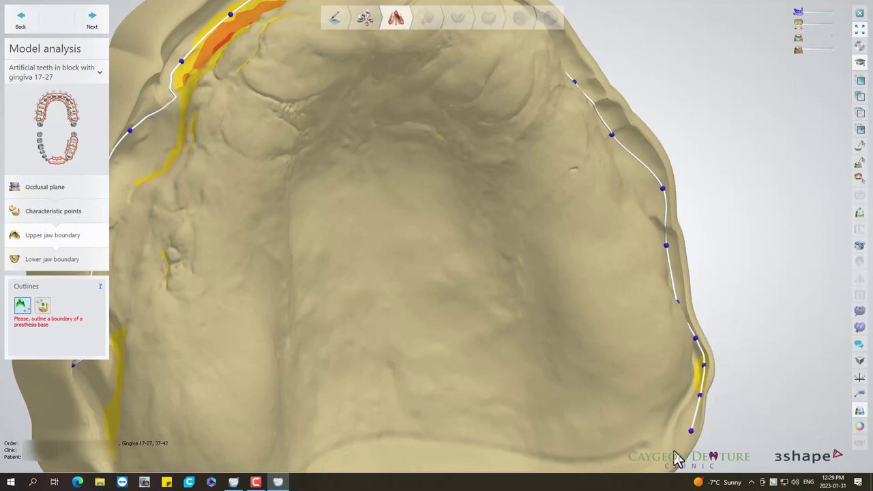
Run the boundary along the posterior edge of the palate.
{"action": "mouse_move", "coordinate": [585, 432]}
{"action": "right_mouse_down"}
{"action": "mouse_move", "coordinate": [648, 102]}
{"action": "mouse_move", "coordinate": [703, 296]}
{"action": "right_mouse_up"}
{"action": "left_click", "coordinate": [698, 326]}
{"action": "left_click", "coordinate": [656, 336]}
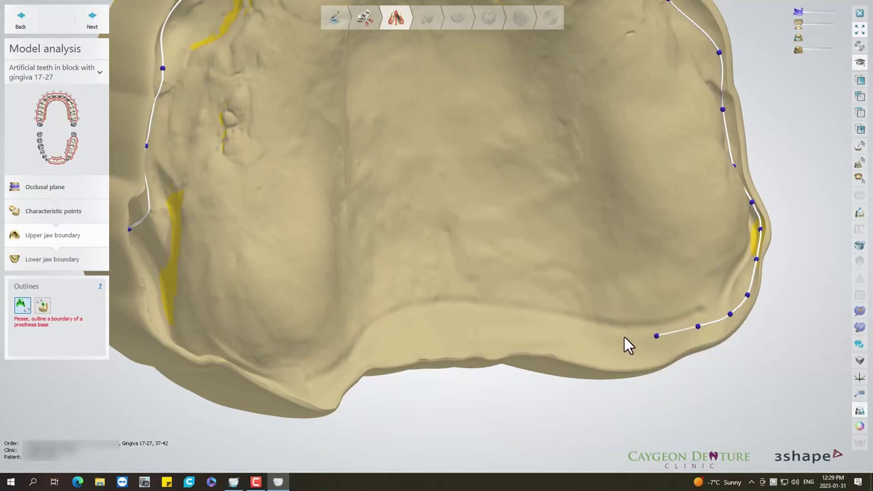
{"action": "left_click", "coordinate": [600, 335]}
{"action": "left_click", "coordinate": [552, 325]}
{"action": "mouse_move", "coordinate": [518, 315]}
{"action": "right_mouse_down"}
{"action": "mouse_move", "coordinate": [458, 326]}
{"action": "mouse_move", "coordinate": [514, 305]}
{"action": "right_mouse_up"}
Carry the boundary leftward across the back to the left tuberosity.
{"action": "left_click", "coordinate": [531, 285]}
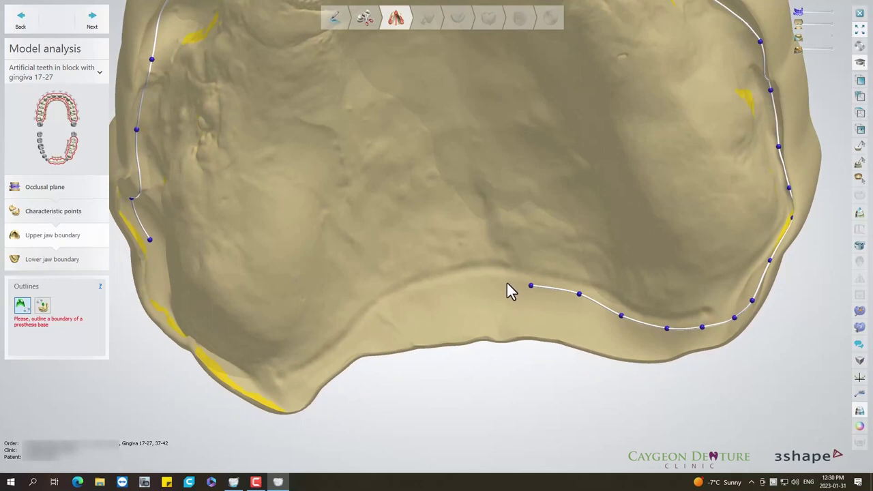
{"action": "left_click", "coordinate": [477, 281]}
{"action": "left_click", "coordinate": [424, 293]}
{"action": "left_click", "coordinate": [384, 309]}
{"action": "left_click", "coordinate": [356, 341]}
{"action": "left_click", "coordinate": [316, 374]}
{"action": "left_click", "coordinate": [278, 393]}
{"action": "mouse_move", "coordinate": [273, 402]}
{"action": "right_mouse_down"}
{"action": "mouse_move", "coordinate": [218, 376]}
{"action": "mouse_move", "coordinate": [253, 386]}
{"action": "right_mouse_up"}
{"action": "left_click", "coordinate": [255, 380]}
Add points up the left side and close the boundary at its starting point.
{"action": "mouse_move", "coordinate": [243, 355]}
{"action": "right_mouse_down"}
{"action": "mouse_move", "coordinate": [181, 362]}
{"action": "mouse_move", "coordinate": [196, 351]}
{"action": "right_mouse_up"}
{"action": "left_click", "coordinate": [200, 355]}
{"action": "left_click", "coordinate": [180, 337]}
{"action": "left_click", "coordinate": [154, 305]}
{"action": "left_click", "coordinate": [146, 282]}
{"action": "left_click", "coordinate": [144, 249]}
{"action": "mouse_move", "coordinate": [197, 222]}
{"action": "right_mouse_down"}
{"action": "mouse_move", "coordinate": [197, 188]}
{"action": "mouse_move", "coordinate": [160, 167]}
{"action": "mouse_move", "coordinate": [335, 200]}
{"action": "mouse_move", "coordinate": [314, 192]}
{"action": "right_mouse_up"}
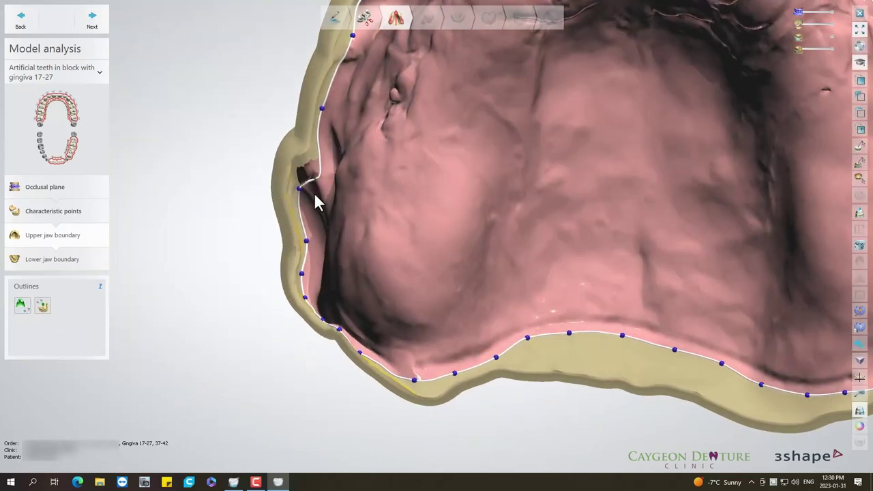
{"action": "right_click", "coordinate": [307, 242]}
Smooth the upper boundary around the left notch with a quick redraw.
{"action": "left_click", "coordinate": [338, 284]}
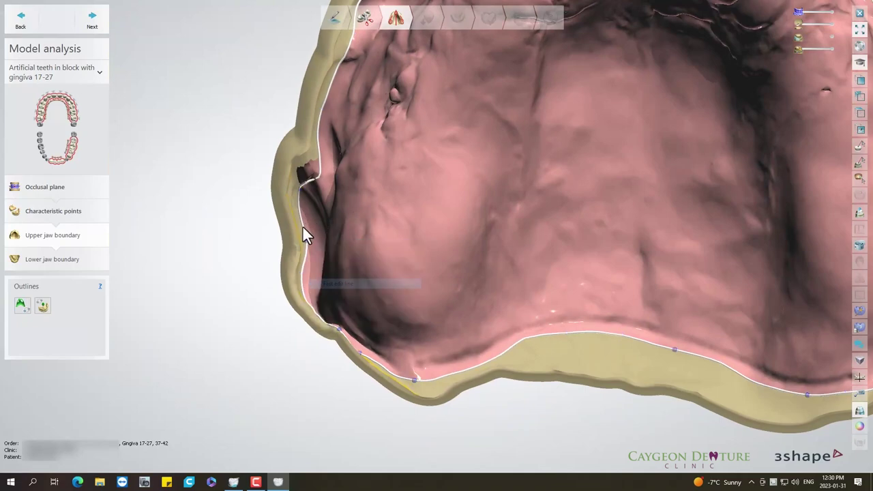
{"action": "left_click", "coordinate": [320, 146]}
{"action": "right_click_drag", "start_coordinate": [403, 150], "coordinate": [548, 205]}
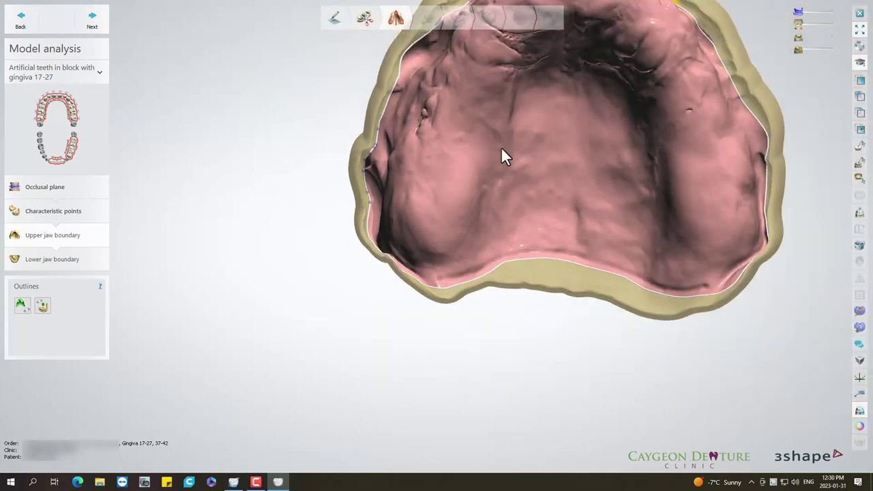
Review the whole upper jaw boundary from several angles and accept it.
{"action": "scroll", "coordinate": [703, 237], "scroll_direction": "up", "scroll_amount": 2}
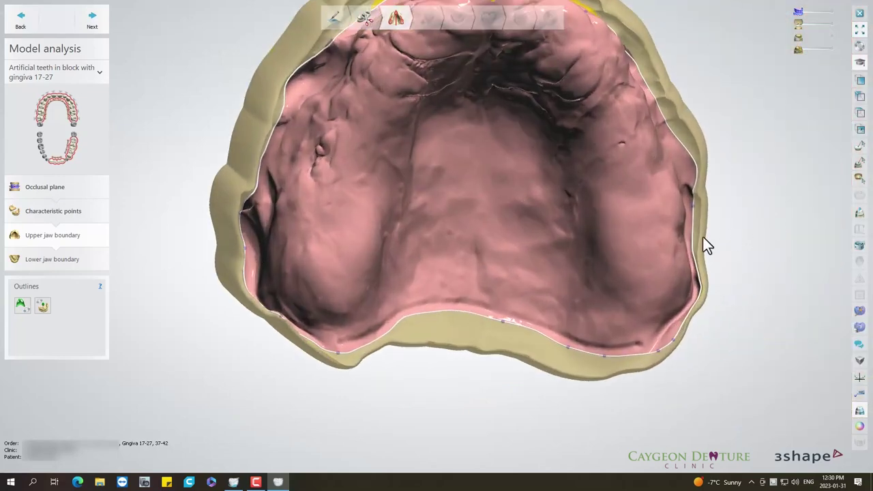
{"action": "scroll", "coordinate": [674, 261], "scroll_direction": "up", "scroll_amount": 2}
{"action": "scroll", "coordinate": [692, 259], "scroll_direction": "up", "scroll_amount": 3}
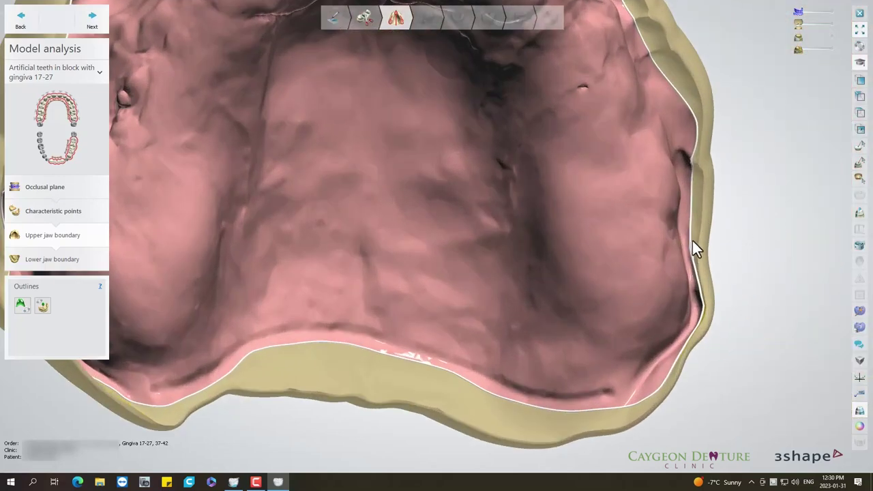
{"action": "scroll", "coordinate": [697, 136], "scroll_direction": "down", "scroll_amount": 3}
{"action": "right_click_drag", "start_coordinate": [663, 210], "coordinate": [609, 212]}
{"action": "scroll", "coordinate": [578, 240], "scroll_direction": "up", "scroll_amount": 2}
{"action": "right_click_drag", "start_coordinate": [575, 240], "coordinate": [561, 256]}
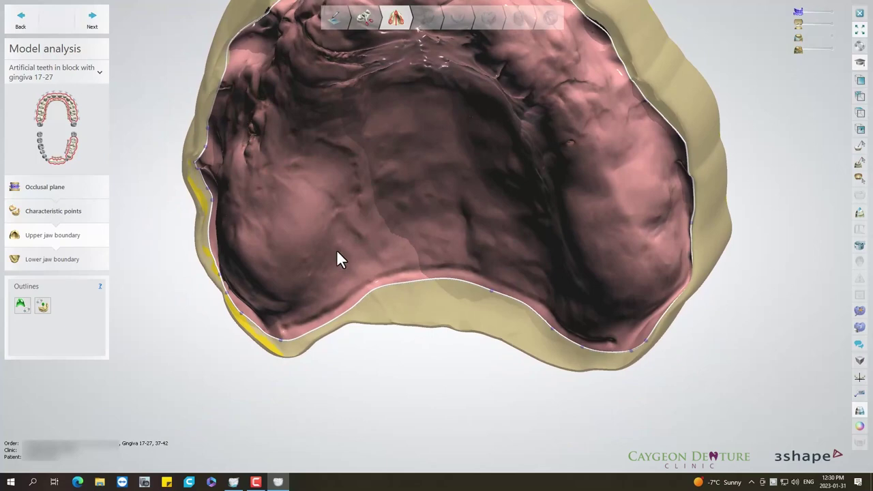
{"action": "scroll", "coordinate": [477, 197], "scroll_direction": "down", "scroll_amount": 3}
{"action": "scroll", "coordinate": [498, 167], "scroll_direction": "down", "scroll_amount": 2}
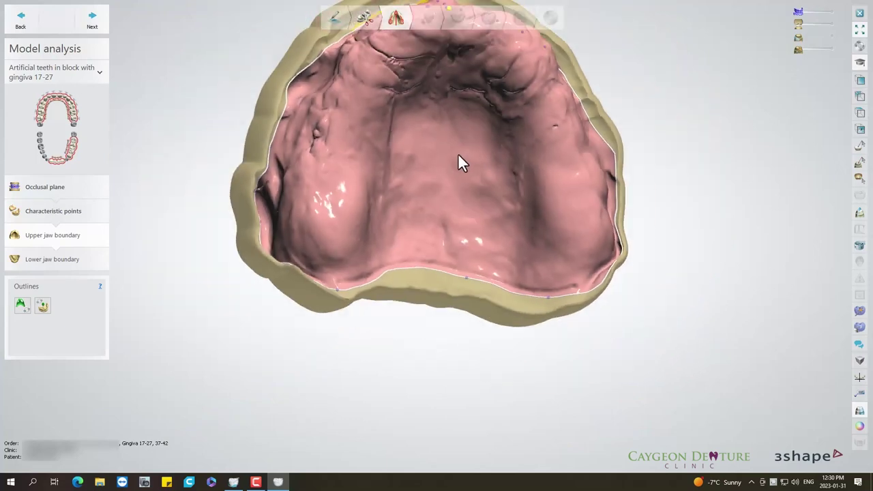
{"action": "right_click_drag", "start_coordinate": [459, 162], "coordinate": [437, 139]}
{"action": "left_click", "coordinate": [93, 27]}
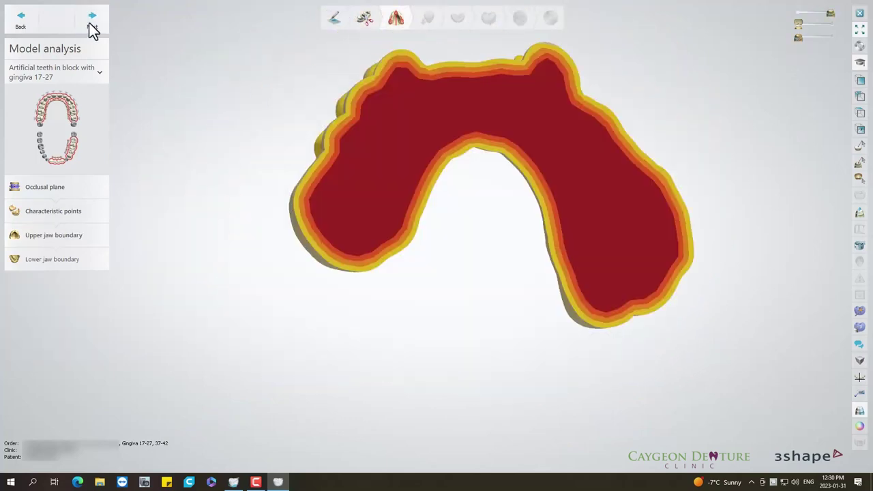
Advance to the lower jaw boundary and place the first points down the ridge.
{"action": "left_click", "coordinate": [92, 28]}
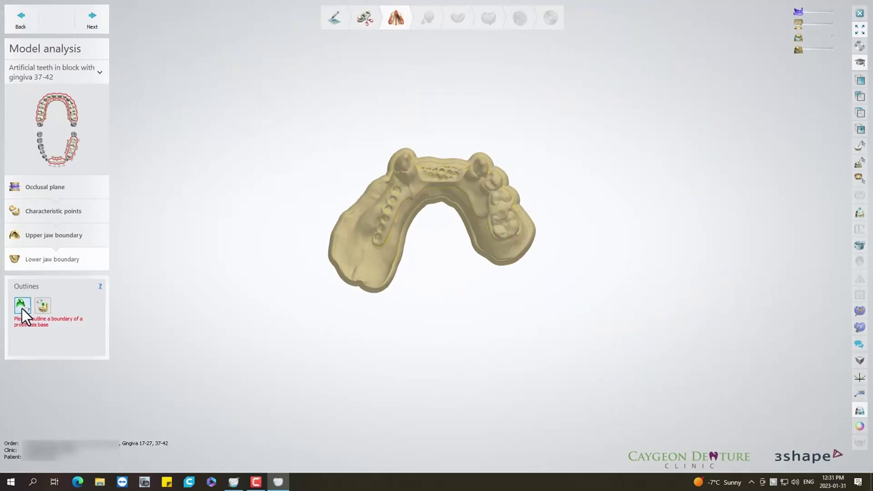
{"action": "scroll", "coordinate": [423, 227], "scroll_direction": "up", "scroll_amount": 3}
{"action": "mouse_move", "coordinate": [438, 224]}
{"action": "right_mouse_down"}
{"action": "mouse_move", "coordinate": [380, 171]}
{"action": "mouse_move", "coordinate": [412, 252]}
{"action": "mouse_move", "coordinate": [434, 266]}
{"action": "right_mouse_up"}
{"action": "scroll", "coordinate": [378, 163], "scroll_direction": "up", "scroll_amount": 2}
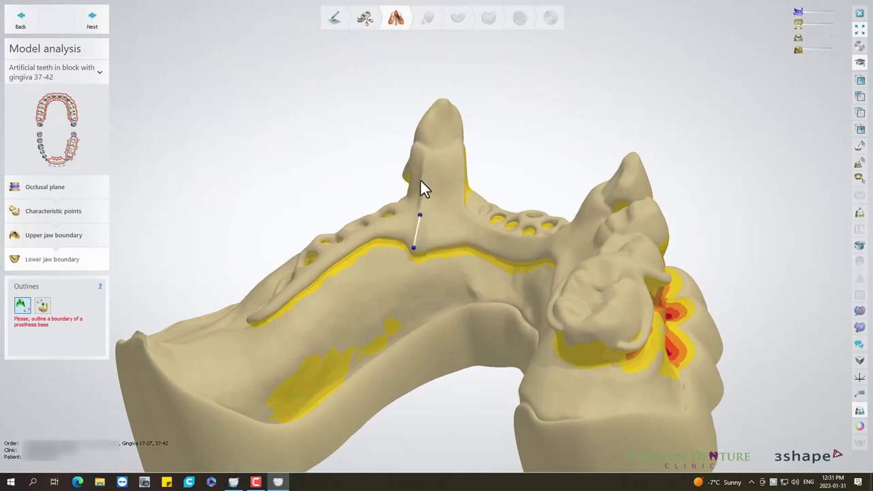
{"action": "left_click", "coordinate": [423, 161]}
{"action": "mouse_move", "coordinate": [423, 161]}
{"action": "right_mouse_down"}
{"action": "mouse_move", "coordinate": [480, 191]}
{"action": "mouse_move", "coordinate": [399, 164]}
{"action": "mouse_move", "coordinate": [478, 189]}
{"action": "mouse_move", "coordinate": [542, 234]}
{"action": "mouse_move", "coordinate": [536, 266]}
{"action": "mouse_move", "coordinate": [499, 244]}
{"action": "mouse_move", "coordinate": [444, 295]}
{"action": "right_mouse_up"}
{"action": "left_click", "coordinate": [424, 279]}
{"action": "left_click", "coordinate": [433, 311]}
{"action": "left_click", "coordinate": [449, 339]}
Trace the boundary across the lingual side and back round to close the outline.
{"action": "mouse_move", "coordinate": [497, 366]}
{"action": "right_mouse_down"}
{"action": "mouse_move", "coordinate": [596, 386]}
{"action": "mouse_move", "coordinate": [573, 393]}
{"action": "right_mouse_up"}
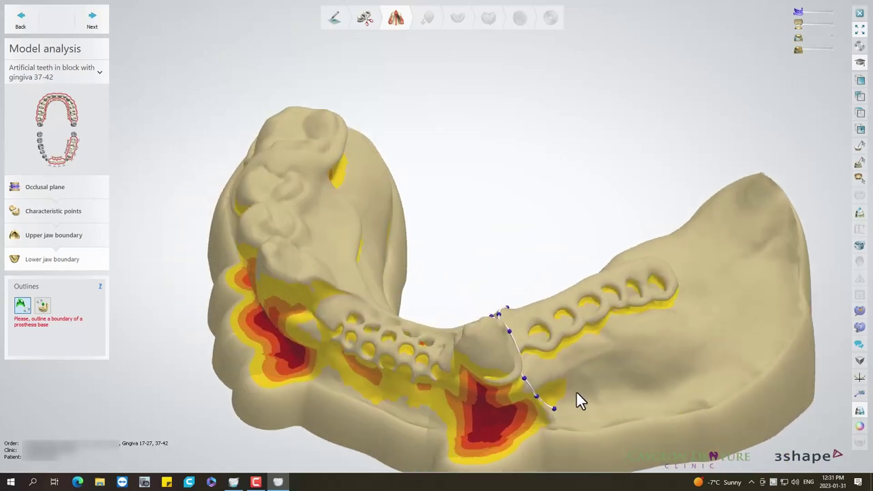
{"action": "mouse_move", "coordinate": [609, 410]}
{"action": "left_mouse_down"}
{"action": "mouse_move", "coordinate": [700, 376]}
{"action": "mouse_move", "coordinate": [745, 331]}
{"action": "mouse_move", "coordinate": [759, 291]}
{"action": "mouse_move", "coordinate": [753, 247]}
{"action": "mouse_move", "coordinate": [716, 207]}
{"action": "mouse_move", "coordinate": [691, 231]}
{"action": "left_mouse_up"}
{"action": "mouse_move", "coordinate": [692, 232]}
{"action": "right_mouse_down"}
{"action": "mouse_move", "coordinate": [806, 244]}
{"action": "mouse_move", "coordinate": [796, 272]}
{"action": "right_mouse_up"}
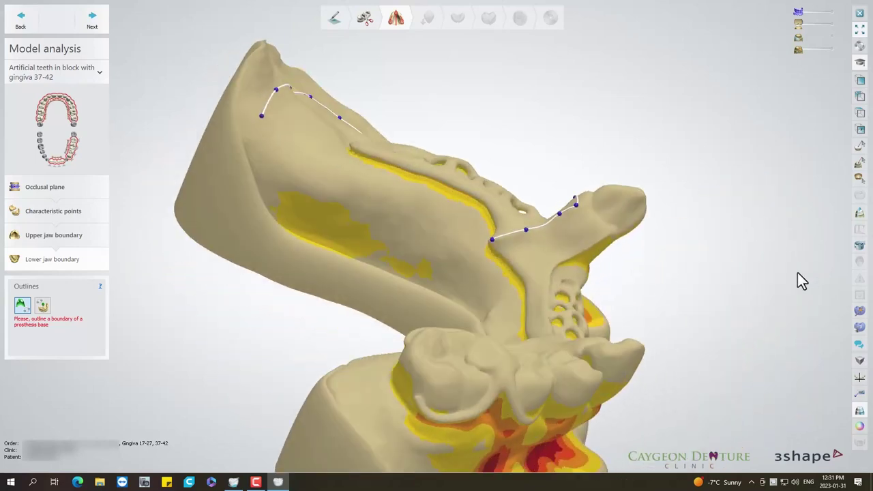
{"action": "left_click", "coordinate": [266, 178]}
{"action": "left_click", "coordinate": [298, 213]}
{"action": "left_click", "coordinate": [380, 251]}
{"action": "left_click", "coordinate": [440, 261]}
{"action": "left_click", "coordinate": [475, 254]}
{"action": "left_click", "coordinate": [492, 241]}
{"action": "mouse_move", "coordinate": [537, 257]}
{"action": "right_mouse_down"}
{"action": "mouse_move", "coordinate": [517, 305]}
{"action": "mouse_move", "coordinate": [503, 305]}
{"action": "mouse_move", "coordinate": [502, 335]}
{"action": "mouse_move", "coordinate": [593, 253]}
{"action": "mouse_move", "coordinate": [579, 306]}
{"action": "mouse_move", "coordinate": [555, 288]}
{"action": "mouse_move", "coordinate": [325, 316]}
{"action": "right_mouse_up"}
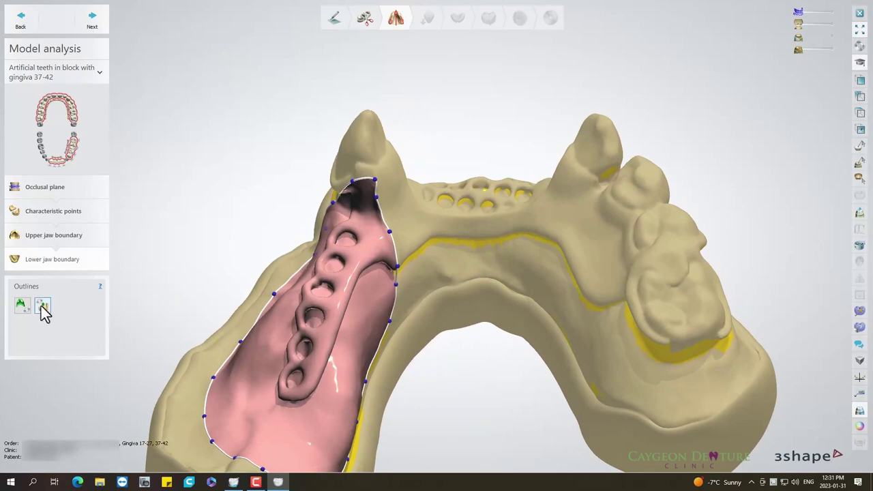
Start a second lower-jaw boundary beside the first base and extend it up the ridge.
{"action": "right_click_drag", "start_coordinate": [464, 265], "coordinate": [520, 244]}
{"action": "mouse_move", "coordinate": [410, 165]}
{"action": "right_mouse_down"}
{"action": "mouse_move", "coordinate": [390, 195]}
{"action": "mouse_move", "coordinate": [427, 161]}
{"action": "right_mouse_up"}
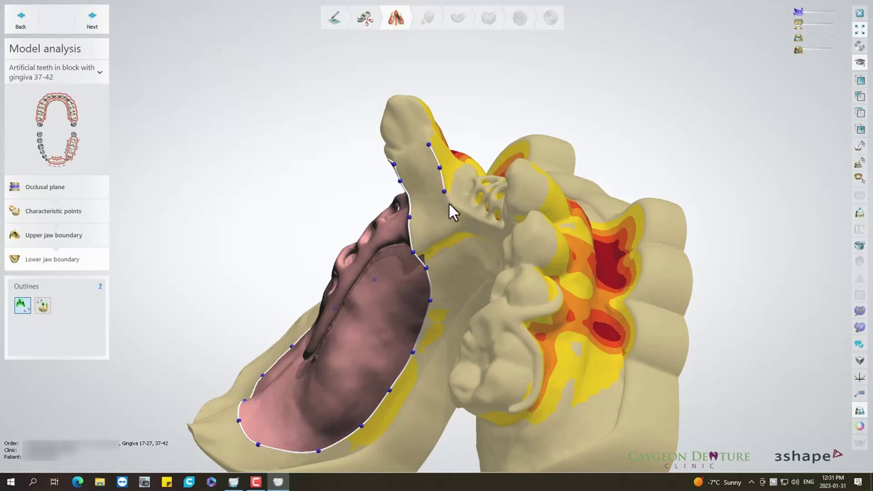
{"action": "mouse_move", "coordinate": [469, 222]}
{"action": "right_mouse_down"}
{"action": "mouse_move", "coordinate": [565, 226]}
{"action": "mouse_move", "coordinate": [455, 232]}
{"action": "right_mouse_up"}
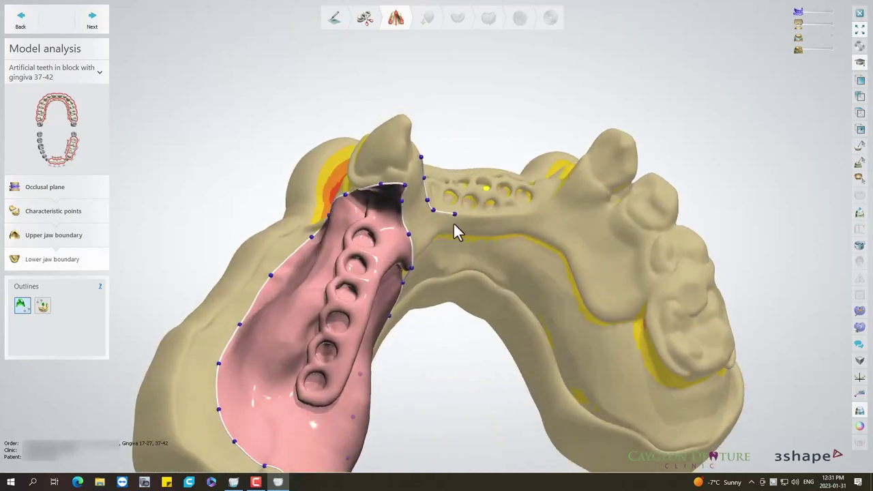
{"action": "left_click", "coordinate": [516, 216]}
{"action": "mouse_move", "coordinate": [562, 211]}
{"action": "right_mouse_down"}
{"action": "mouse_move", "coordinate": [600, 234]}
{"action": "mouse_move", "coordinate": [508, 172]}
{"action": "right_mouse_up"}
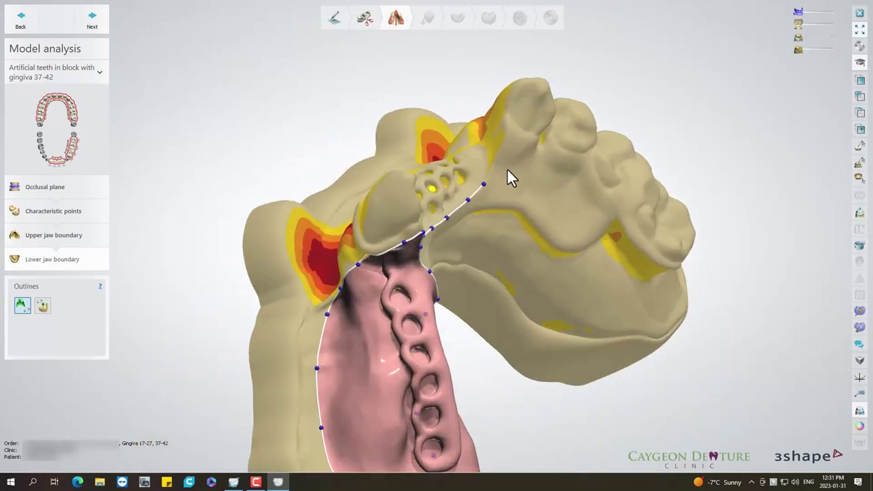
{"action": "left_click", "coordinate": [502, 147]}
{"action": "left_click", "coordinate": [506, 129]}
{"action": "mouse_move", "coordinate": [506, 130]}
{"action": "right_mouse_down"}
{"action": "mouse_move", "coordinate": [476, 140]}
{"action": "mouse_move", "coordinate": [502, 178]}
{"action": "right_mouse_up"}
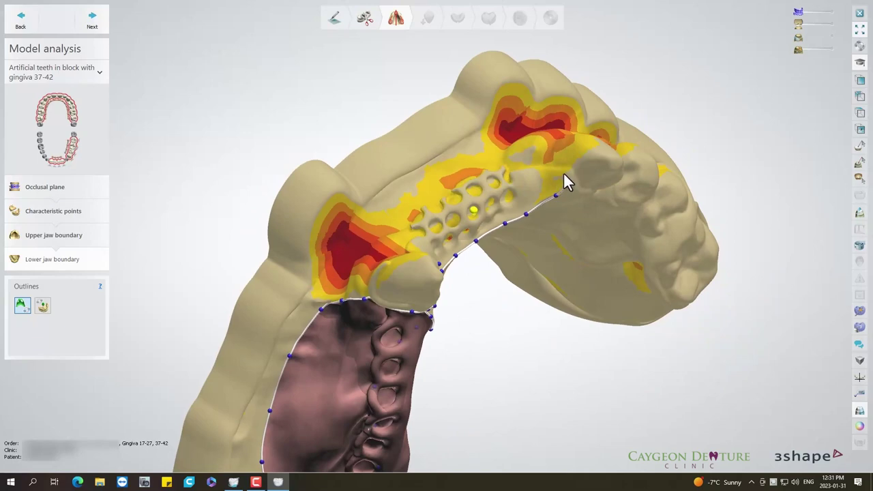
{"action": "right_click_drag", "start_coordinate": [565, 179], "coordinate": [552, 191]}
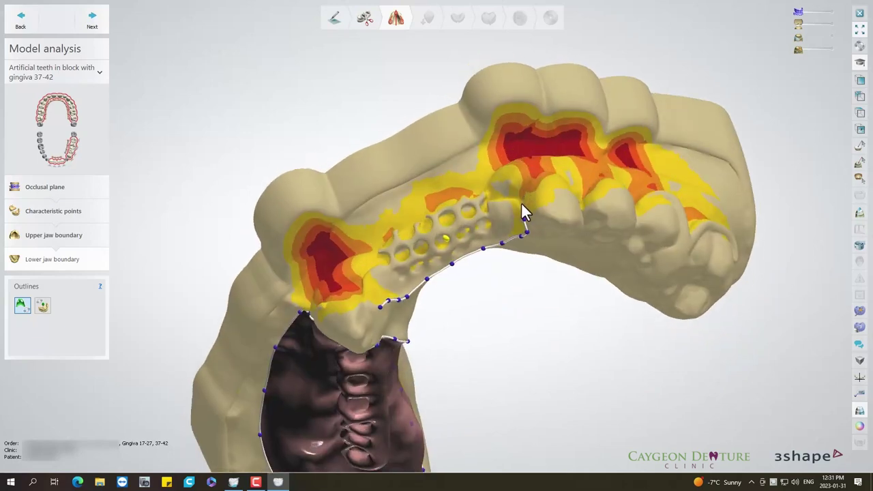
{"action": "mouse_move", "coordinate": [527, 191]}
{"action": "right_mouse_down"}
{"action": "mouse_move", "coordinate": [706, 132]}
{"action": "mouse_move", "coordinate": [672, 209]}
{"action": "mouse_move", "coordinate": [717, 230]}
{"action": "mouse_move", "coordinate": [480, 268]}
{"action": "right_mouse_up"}
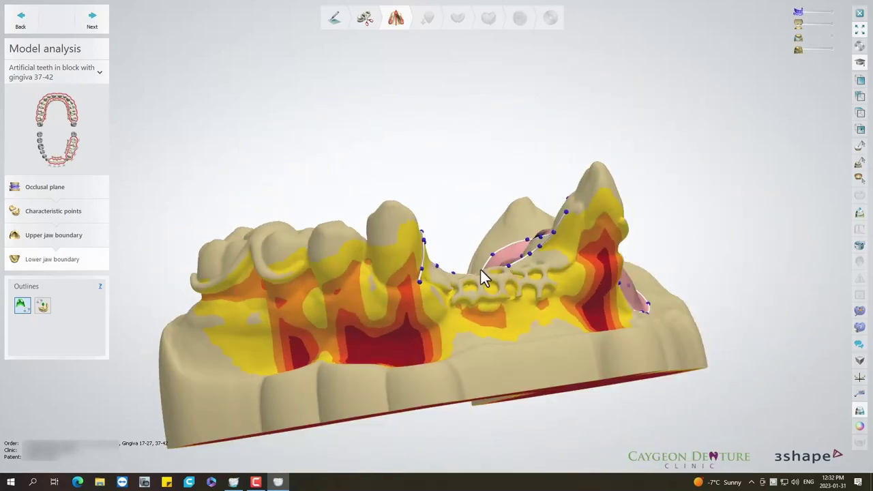
Add the remaining points and close the second boundary into a base area.
{"action": "left_click", "coordinate": [433, 318]}
{"action": "left_click", "coordinate": [451, 330]}
{"action": "mouse_move", "coordinate": [542, 328]}
{"action": "right_mouse_down"}
{"action": "mouse_move", "coordinate": [589, 309]}
{"action": "mouse_move", "coordinate": [478, 335]}
{"action": "right_mouse_up"}
{"action": "left_click", "coordinate": [482, 342]}
{"action": "left_click", "coordinate": [502, 296]}
{"action": "left_click", "coordinate": [496, 278]}
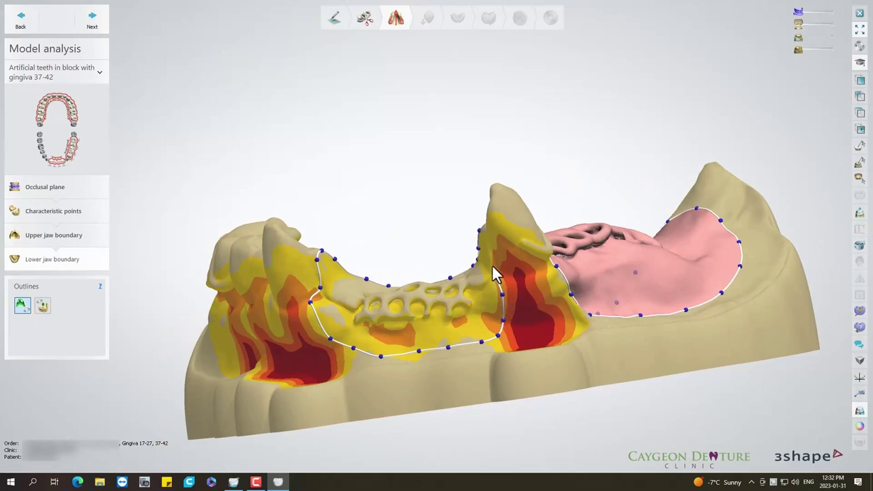
{"action": "right_click_drag", "start_coordinate": [495, 256], "coordinate": [474, 253]}
{"action": "scroll", "coordinate": [444, 257], "scroll_direction": "up", "scroll_amount": 2}
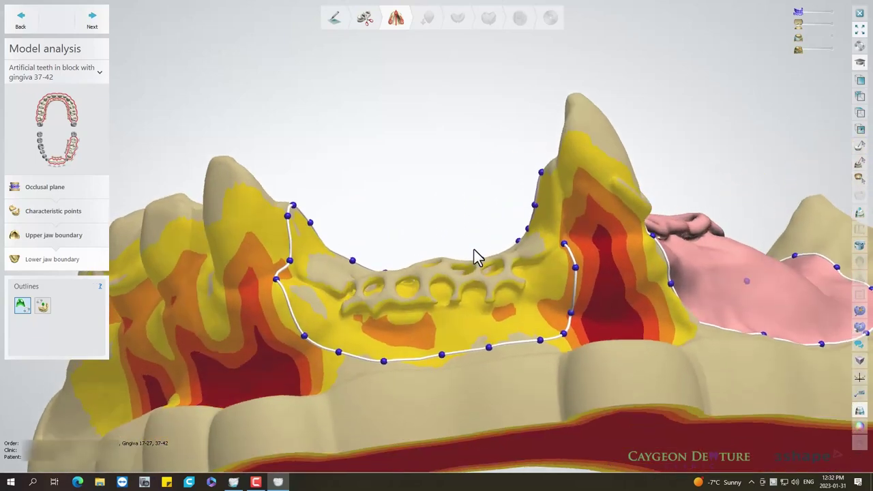
{"action": "left_click", "coordinate": [558, 197]}
{"action": "left_click", "coordinate": [553, 175]}
{"action": "left_click", "coordinate": [541, 170]}
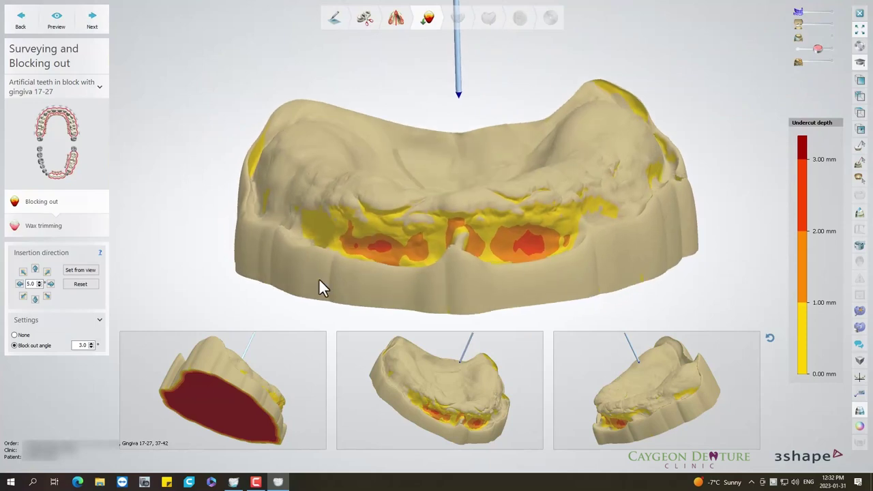
Tilt the upper model's insertion direction to 1.0° and recompute the undercuts.
{"action": "left_click", "coordinate": [37, 301]}
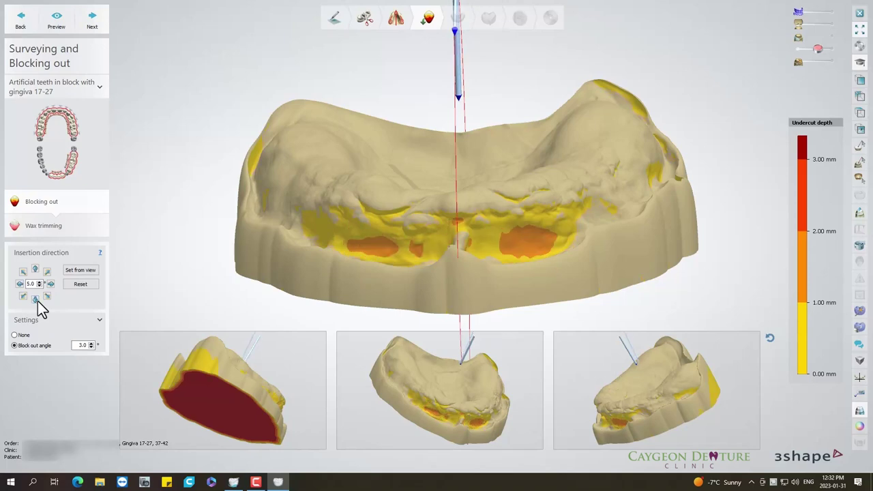
{"action": "left_click", "coordinate": [36, 302]}
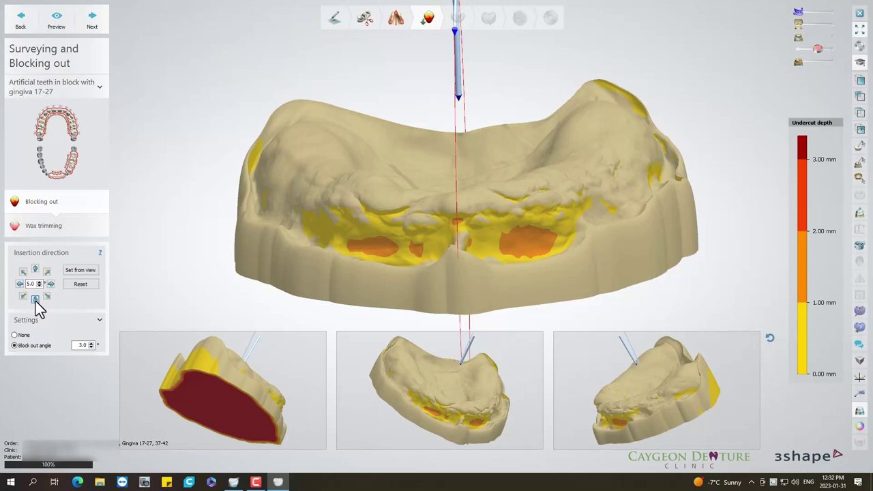
{"action": "left_click", "coordinate": [39, 287]}
{"action": "left_click", "coordinate": [39, 287]}
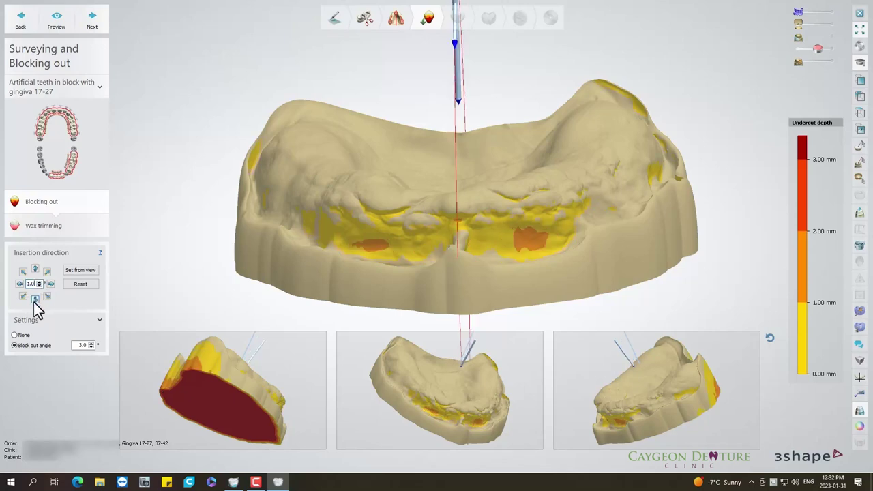
{"action": "left_click", "coordinate": [34, 301]}
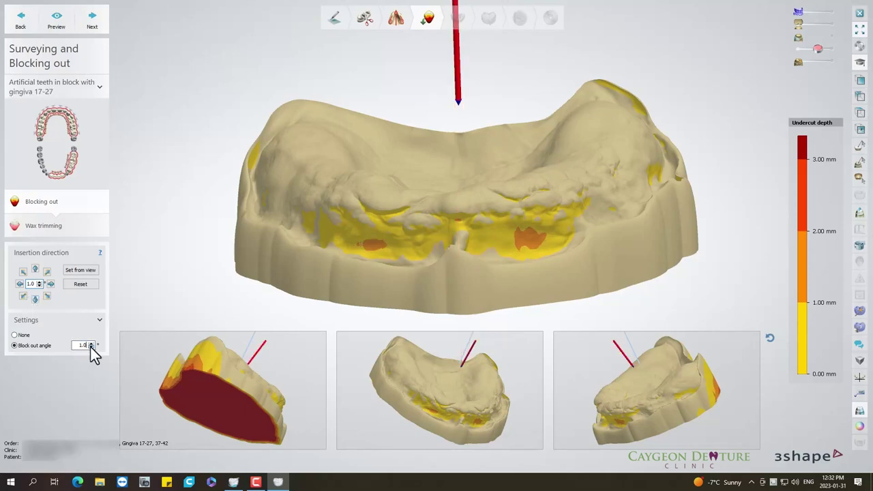
Switch the block-out setting to None and apply the blocking out.
{"action": "left_click", "coordinate": [831, 49]}
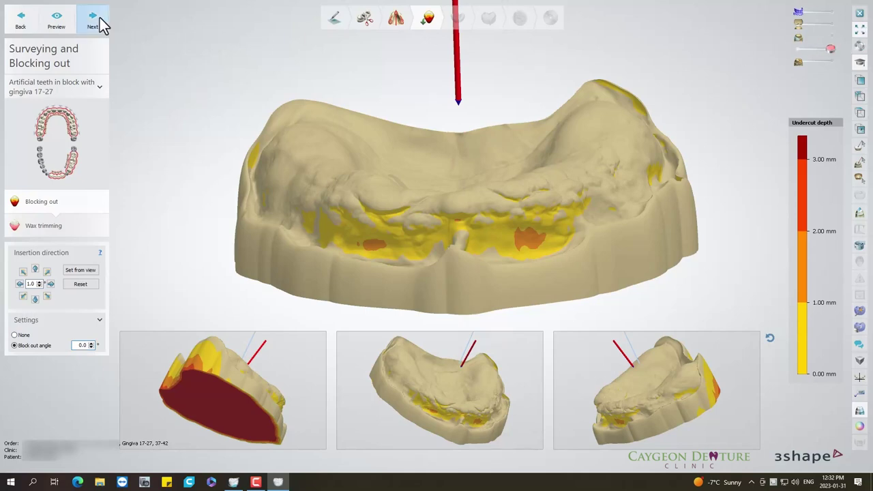
{"action": "left_click", "coordinate": [99, 20]}
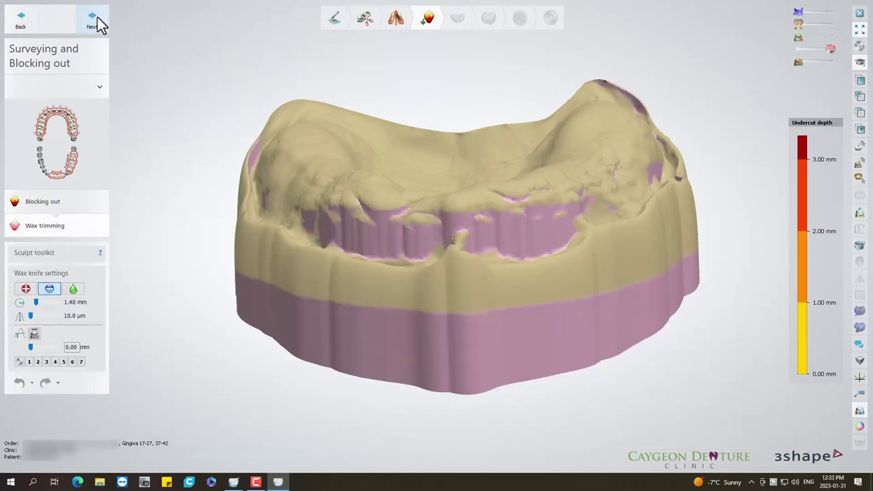
{"action": "left_click", "coordinate": [19, 22]}
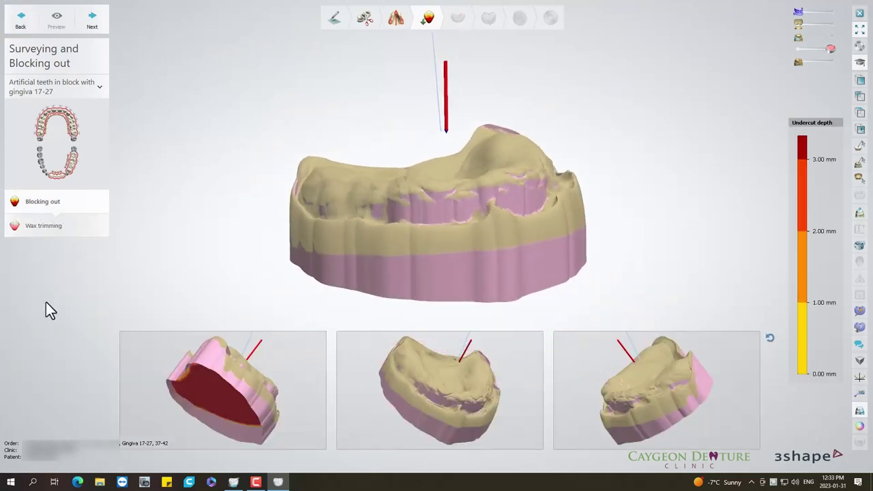
{"action": "left_click", "coordinate": [14, 336]}
{"action": "left_click", "coordinate": [93, 28]}
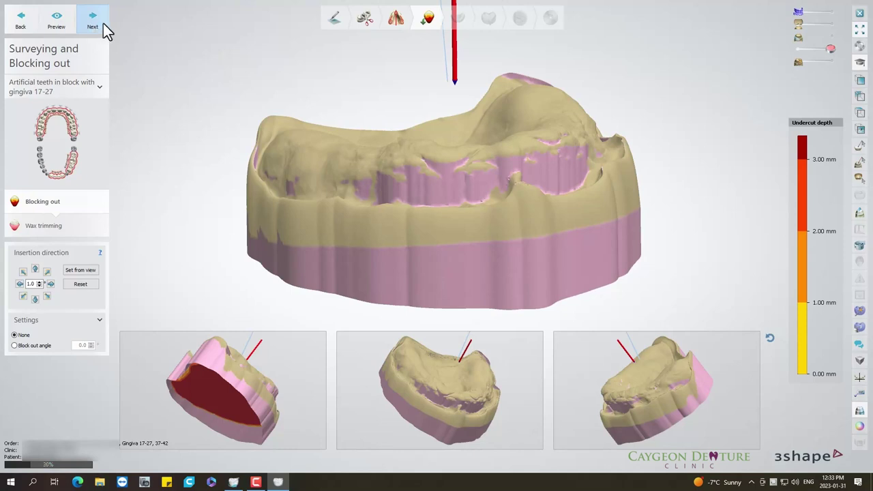
Add wax with the wax knife into the undercuts along the upper ridge.
{"action": "left_click", "coordinate": [73, 289]}
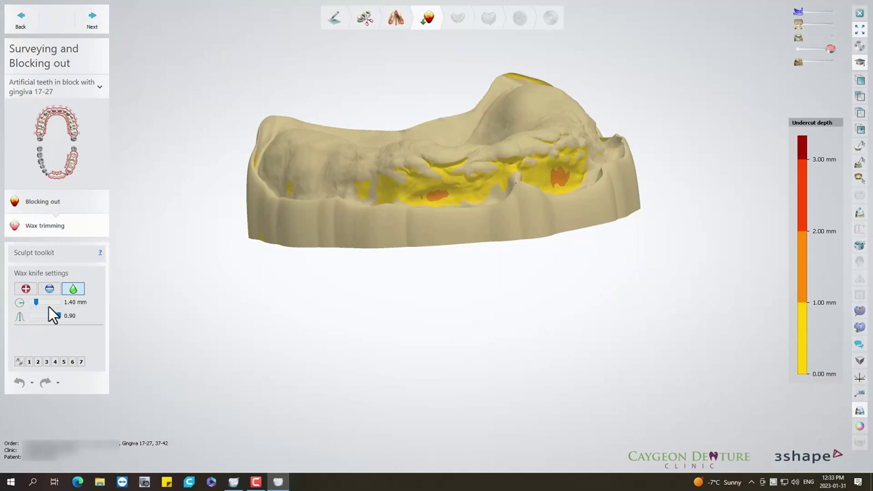
{"action": "scroll", "coordinate": [416, 212], "scroll_direction": "up", "scroll_amount": 3}
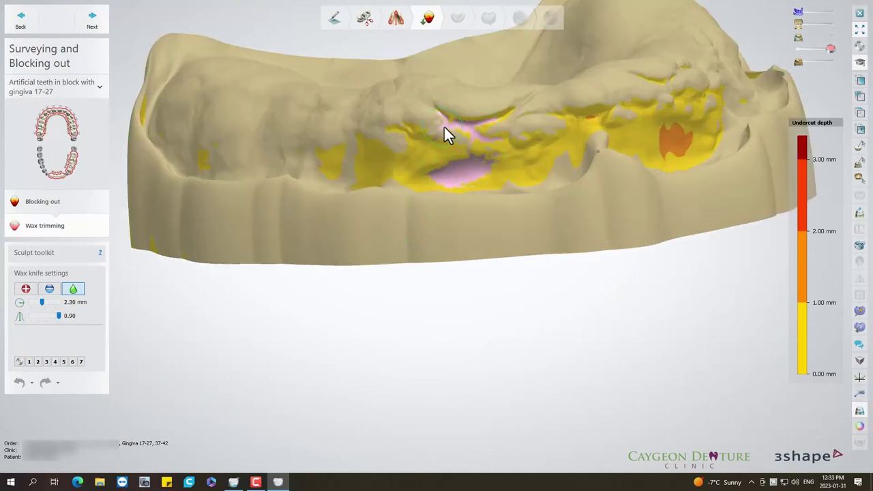
{"action": "left_click_drag", "start_coordinate": [467, 124], "coordinate": [479, 122]}
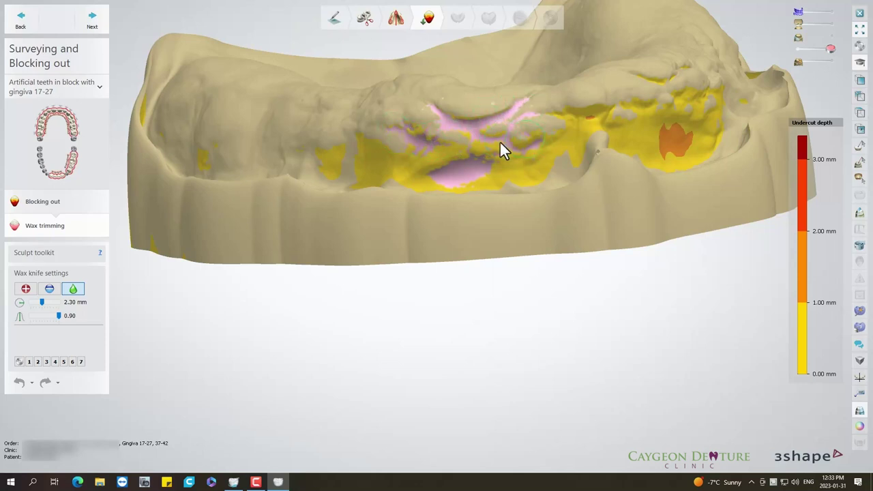
{"action": "left_click_drag", "start_coordinate": [513, 123], "coordinate": [632, 108]}
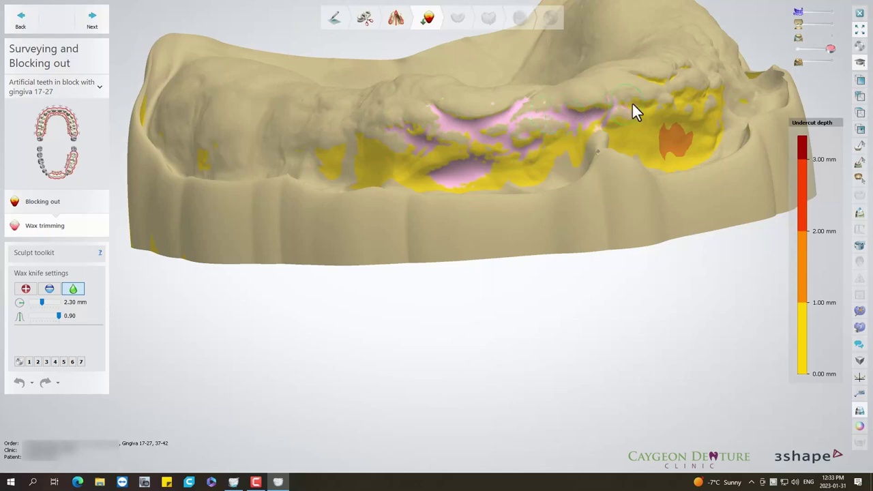
{"action": "left_click_drag", "start_coordinate": [666, 80], "coordinate": [690, 71]}
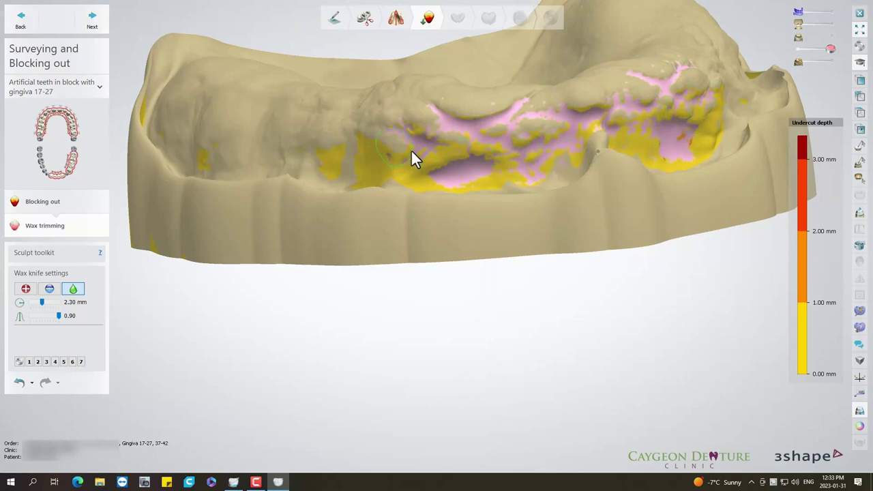
{"action": "right_click_drag", "start_coordinate": [628, 124], "coordinate": [569, 156]}
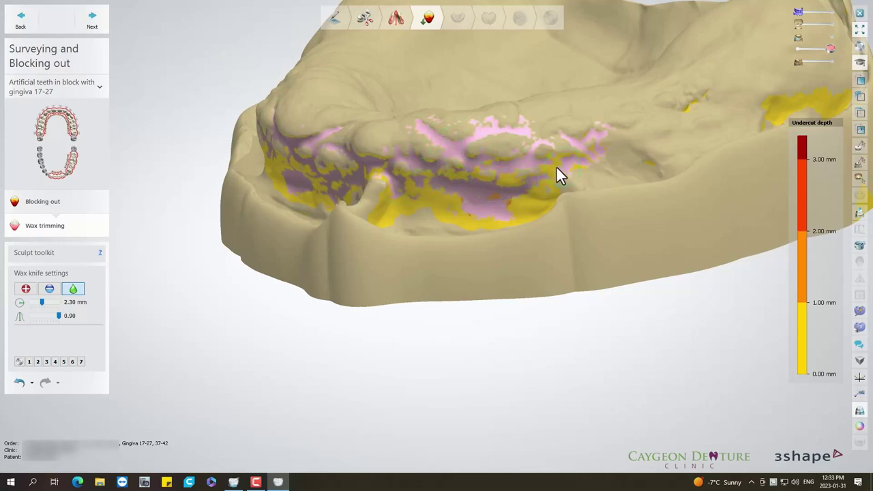
{"action": "left_click_drag", "start_coordinate": [695, 100], "coordinate": [648, 111]}
Smooth wax over the remaining undercut patch further along the ridge.
{"action": "right_click_drag", "start_coordinate": [403, 183], "coordinate": [485, 191]}
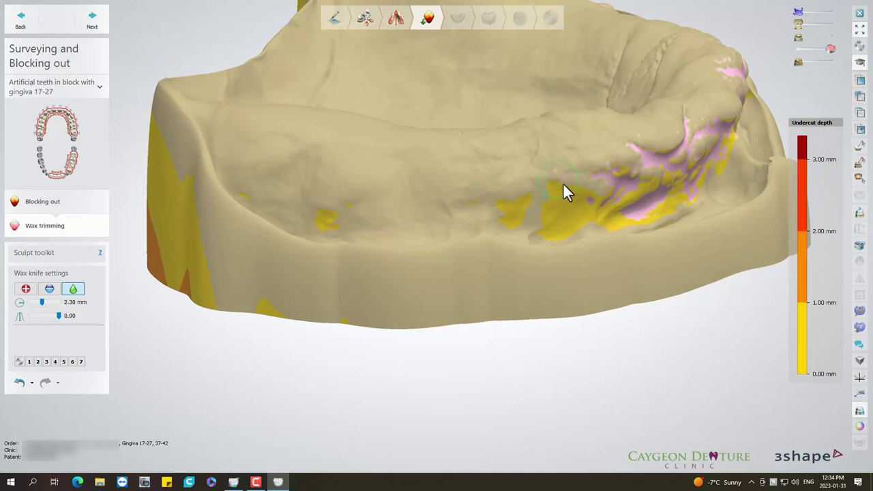
{"action": "mouse_move", "coordinate": [506, 202]}
{"action": "left_mouse_down"}
{"action": "mouse_move", "coordinate": [524, 170]}
{"action": "mouse_move", "coordinate": [464, 165]}
{"action": "left_mouse_up"}
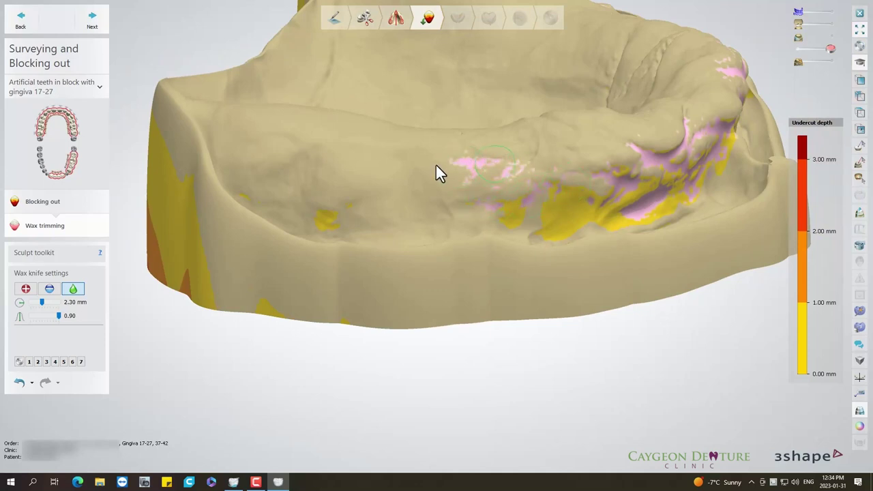
{"action": "left_click_drag", "start_coordinate": [523, 162], "coordinate": [581, 173]}
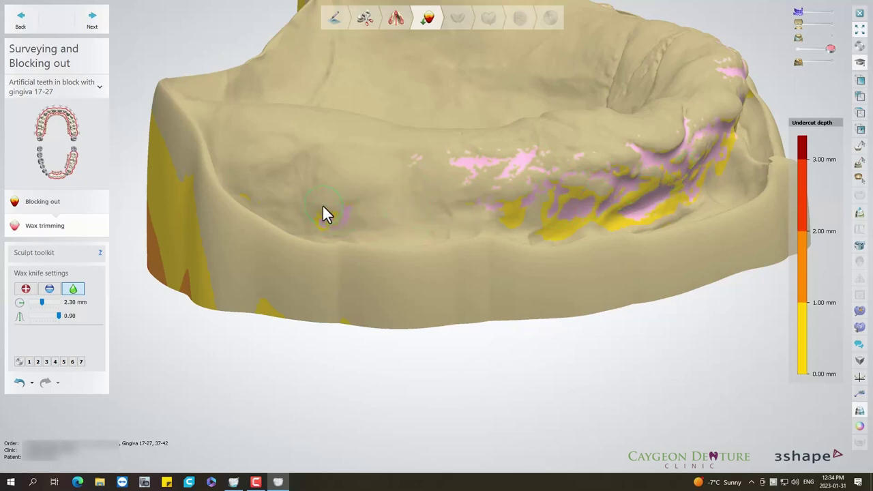
{"action": "mouse_move", "coordinate": [497, 179]}
{"action": "right_mouse_down"}
{"action": "mouse_move", "coordinate": [476, 277]}
{"action": "mouse_move", "coordinate": [487, 240]}
{"action": "mouse_move", "coordinate": [420, 126]}
{"action": "right_mouse_up"}
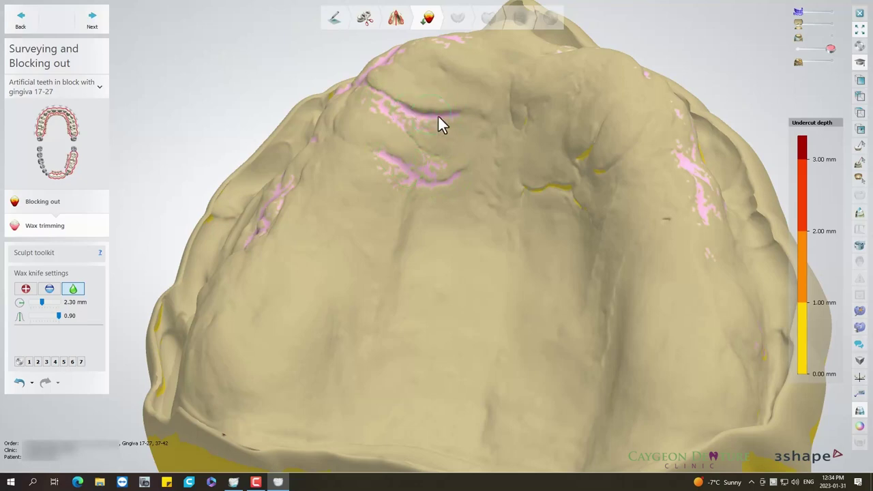
Check the palate for remaining undercuts, then advance to lower jaw 37-42 blocking out.
{"action": "mouse_move", "coordinate": [370, 87]}
{"action": "right_mouse_down"}
{"action": "mouse_move", "coordinate": [618, 185]}
{"action": "mouse_move", "coordinate": [497, 188]}
{"action": "right_mouse_up"}
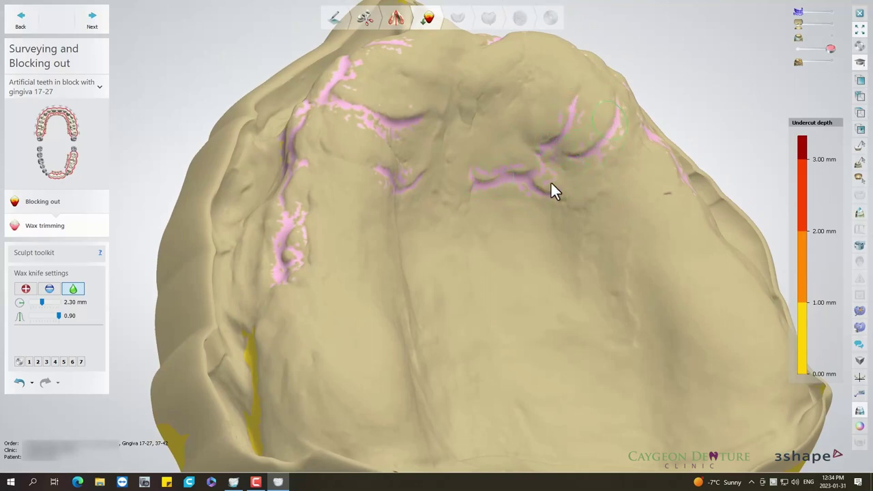
{"action": "left_click", "coordinate": [98, 22]}
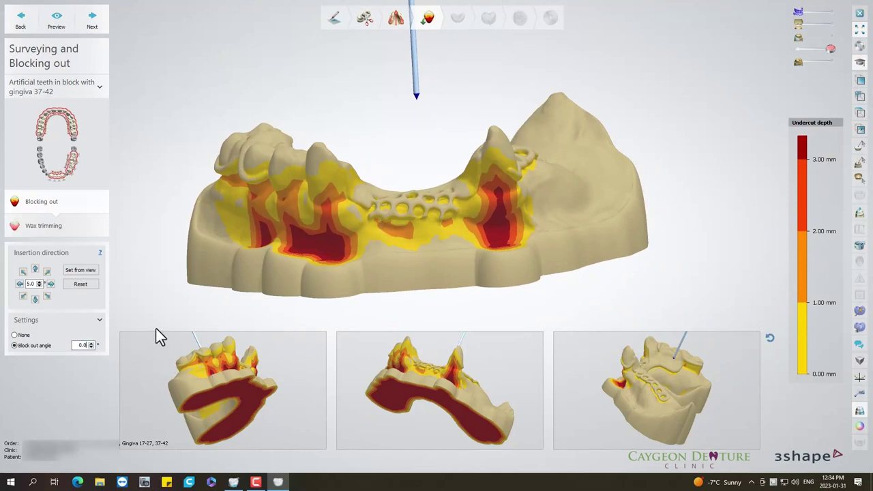
Set the lower model's block-out setting to None and advance to wax trimming.
{"action": "mouse_move", "coordinate": [416, 298]}
{"action": "right_mouse_down"}
{"action": "mouse_move", "coordinate": [404, 355]}
{"action": "mouse_move", "coordinate": [427, 356]}
{"action": "mouse_move", "coordinate": [421, 305]}
{"action": "mouse_move", "coordinate": [436, 300]}
{"action": "mouse_move", "coordinate": [429, 299]}
{"action": "right_mouse_up"}
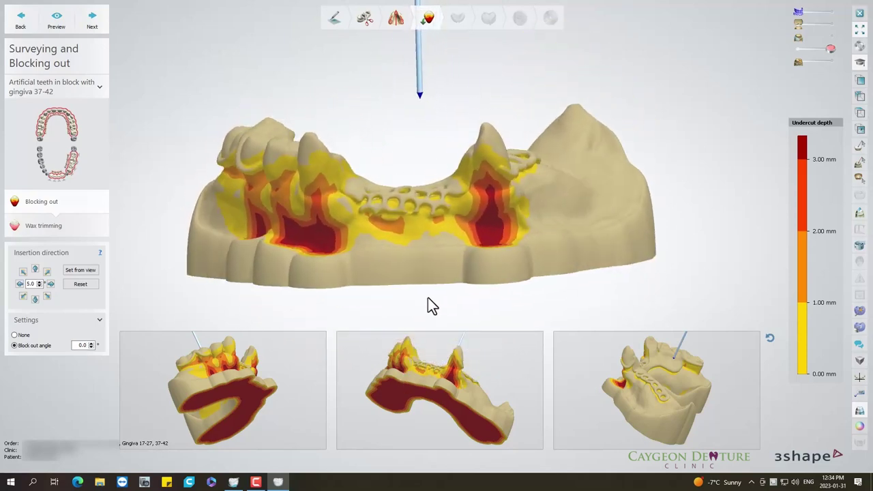
{"action": "left_click", "coordinate": [14, 335]}
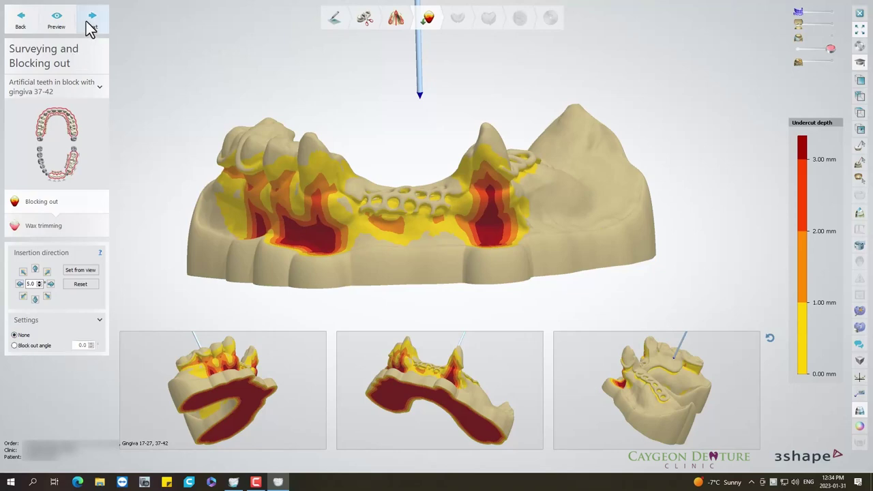
{"action": "left_click", "coordinate": [93, 26]}
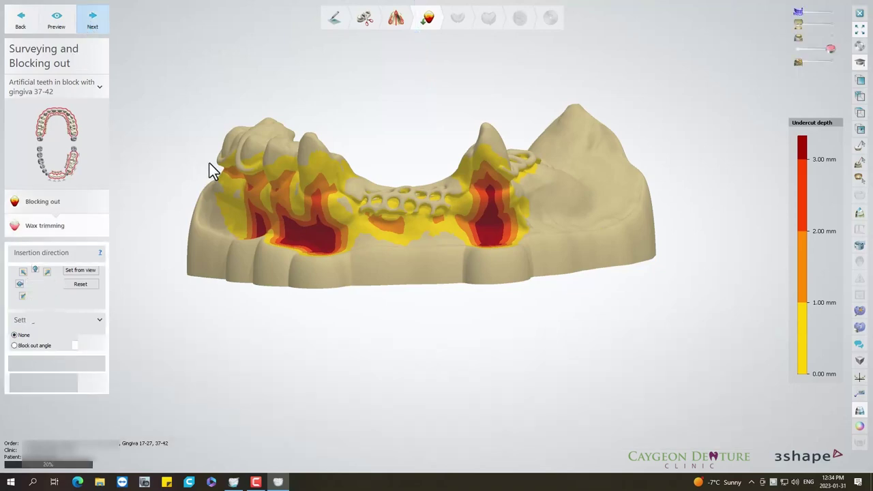
Spread wax over the anterior retention mesh beside the front tooth.
{"action": "scroll", "coordinate": [353, 228], "scroll_direction": "up", "scroll_amount": 3}
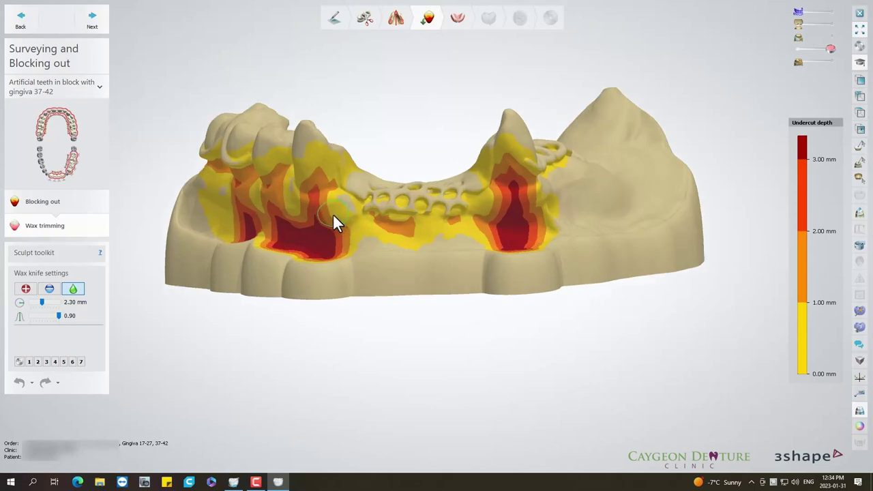
{"action": "scroll", "coordinate": [333, 214], "scroll_direction": "up", "scroll_amount": 2}
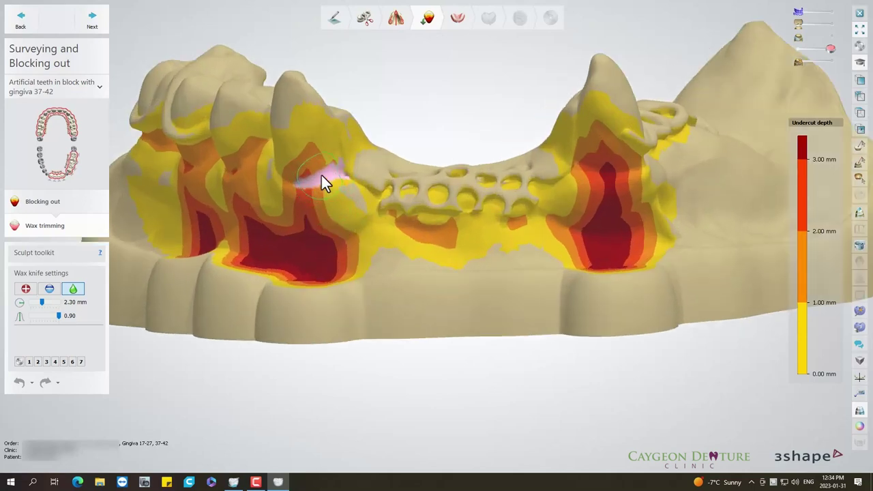
{"action": "left_click_drag", "start_coordinate": [310, 167], "coordinate": [313, 192]}
{"action": "left_click_drag", "start_coordinate": [399, 220], "coordinate": [435, 220]}
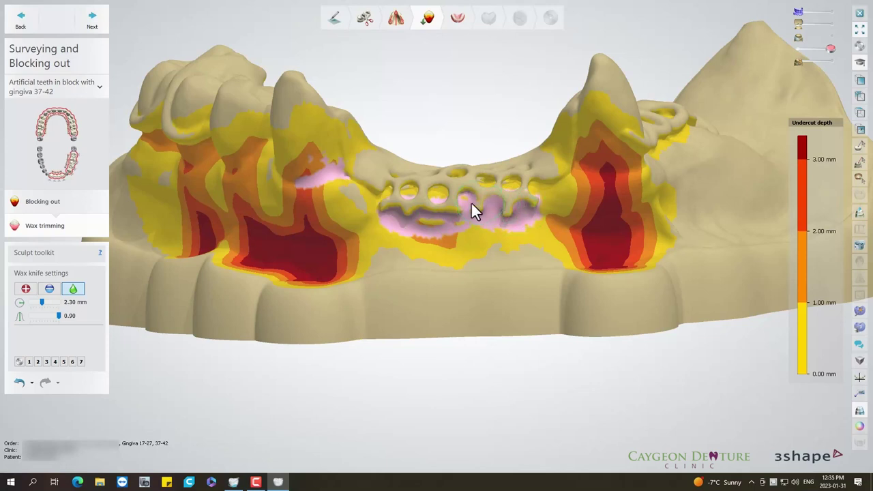
{"action": "left_click_drag", "start_coordinate": [458, 197], "coordinate": [473, 190]}
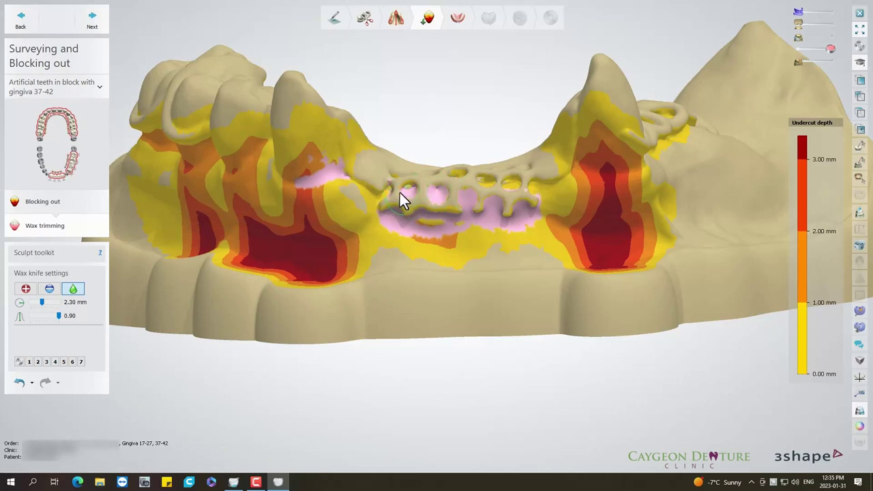
Orbit to view the arch from above and switch the wax knife to adding wax.
{"action": "right_click_drag", "start_coordinate": [409, 190], "coordinate": [449, 246]}
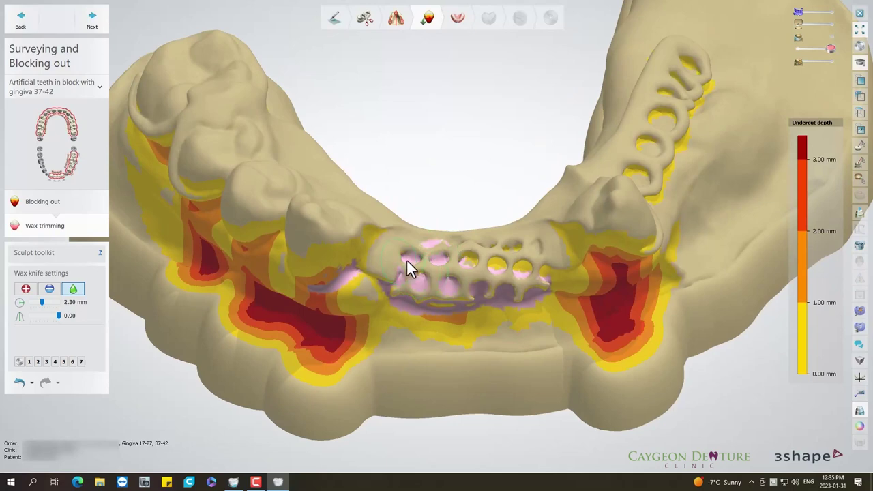
{"action": "mouse_move", "coordinate": [415, 255]}
{"action": "right_mouse_down"}
{"action": "mouse_move", "coordinate": [435, 296]}
{"action": "mouse_move", "coordinate": [435, 337]}
{"action": "right_mouse_up"}
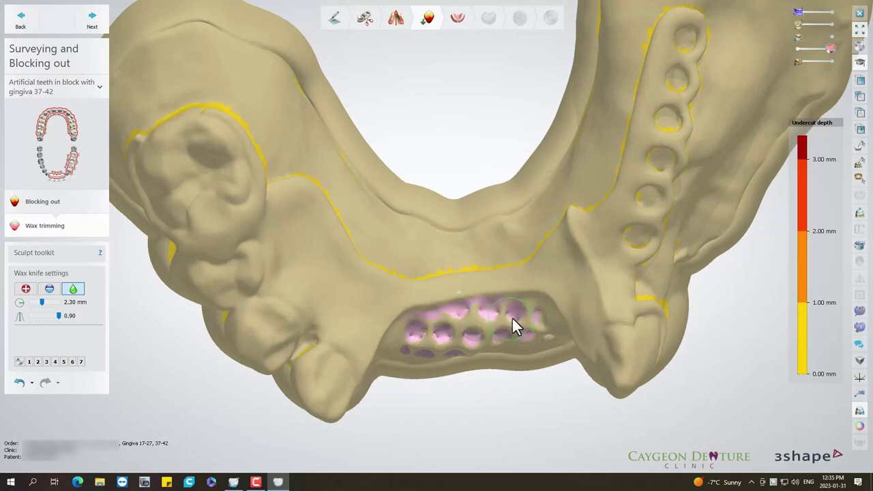
{"action": "right_click_drag", "start_coordinate": [493, 317], "coordinate": [493, 310]}
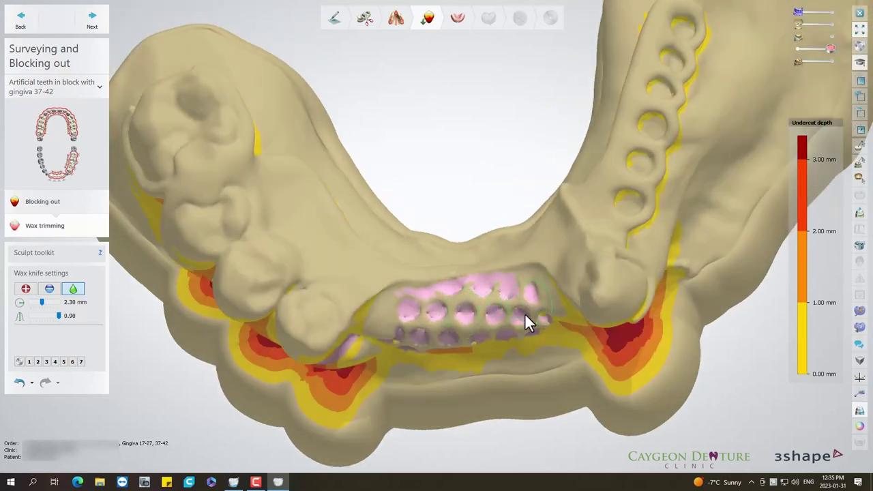
{"action": "left_click", "coordinate": [25, 288]}
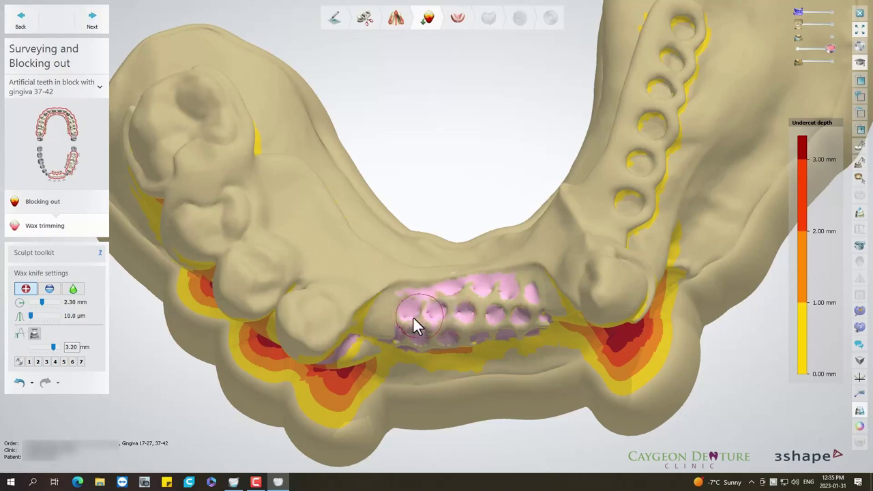
Brush wax into the retention mesh holes and over the yellow and tan spots around it.
{"action": "mouse_move", "coordinate": [427, 313]}
{"action": "left_mouse_down"}
{"action": "mouse_move", "coordinate": [527, 303]}
{"action": "mouse_move", "coordinate": [516, 315]}
{"action": "mouse_move", "coordinate": [478, 307]}
{"action": "left_mouse_up"}
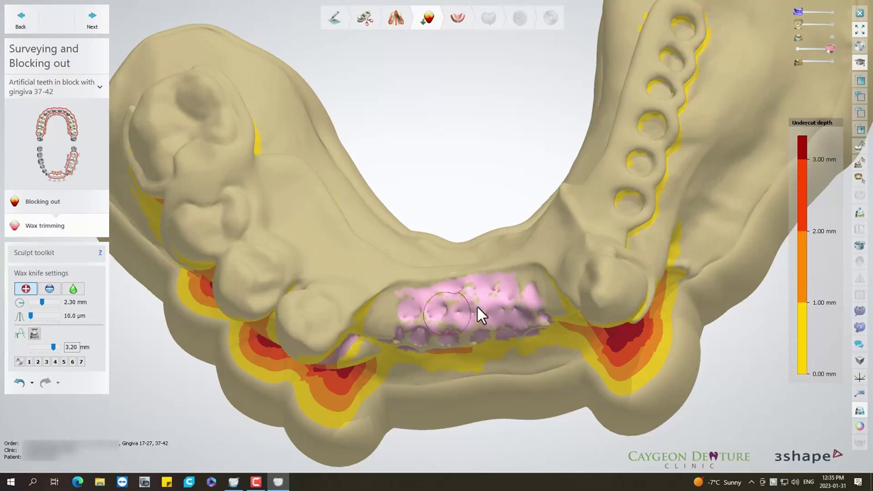
{"action": "right_click_drag", "start_coordinate": [435, 329], "coordinate": [447, 297]}
{"action": "left_click_drag", "start_coordinate": [405, 298], "coordinate": [500, 295]}
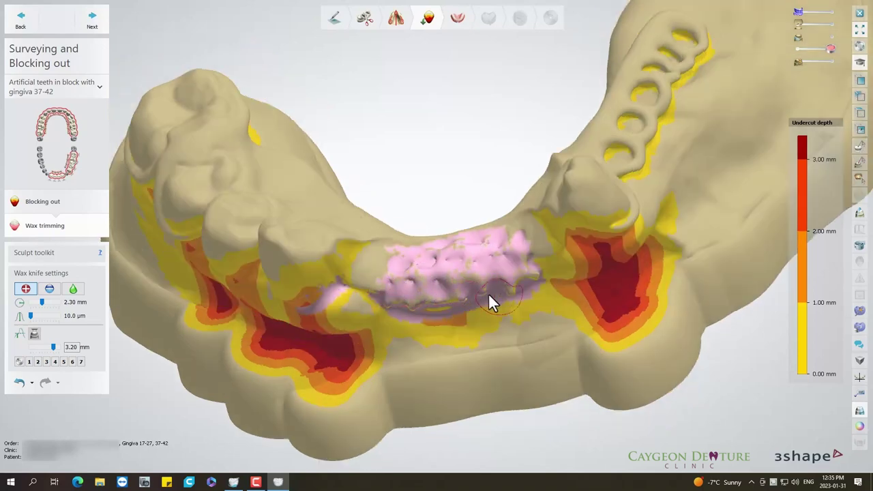
{"action": "mouse_move", "coordinate": [517, 279]}
{"action": "right_mouse_down"}
{"action": "mouse_move", "coordinate": [453, 280]}
{"action": "mouse_move", "coordinate": [447, 204]}
{"action": "right_mouse_up"}
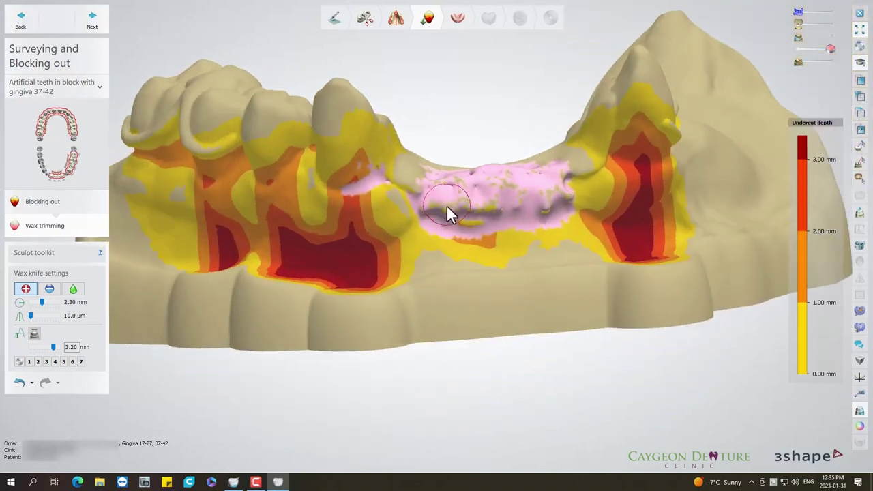
{"action": "mouse_move", "coordinate": [491, 212]}
{"action": "left_mouse_down"}
{"action": "mouse_move", "coordinate": [432, 213]}
{"action": "mouse_move", "coordinate": [468, 217]}
{"action": "left_mouse_up"}
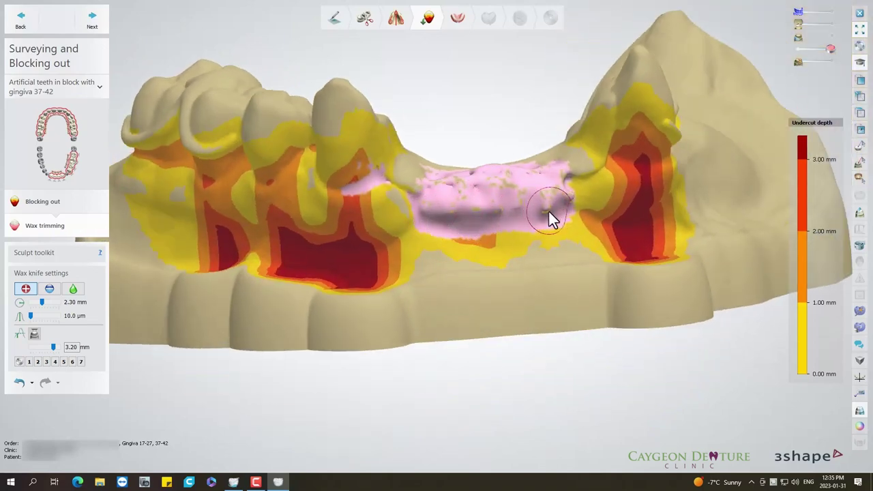
{"action": "left_click_drag", "start_coordinate": [578, 177], "coordinate": [574, 190]}
{"action": "mouse_move", "coordinate": [417, 200]}
{"action": "left_mouse_down"}
{"action": "mouse_move", "coordinate": [409, 194]}
{"action": "mouse_move", "coordinate": [441, 215]}
{"action": "left_mouse_up"}
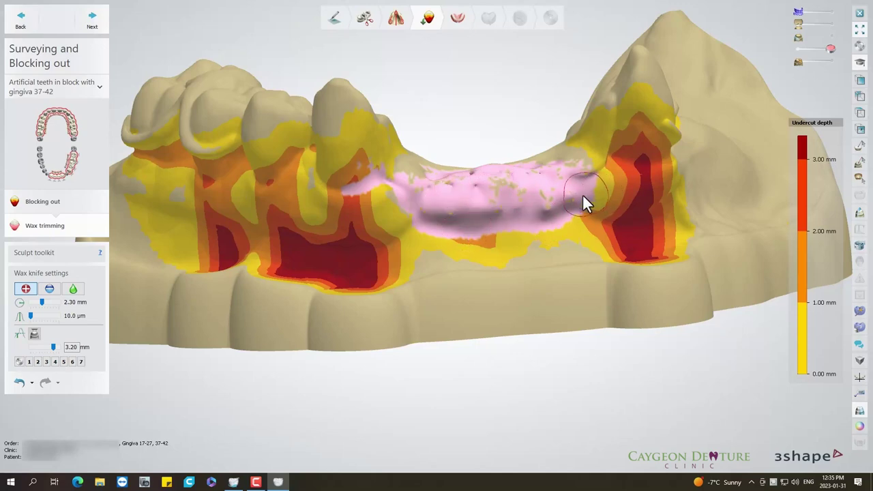
Fill the deep red undercut beside the front tooth and the undercut near the left tooth with wax.
{"action": "right_click_drag", "start_coordinate": [582, 194], "coordinate": [564, 188]}
{"action": "left_click_drag", "start_coordinate": [575, 149], "coordinate": [594, 220]}
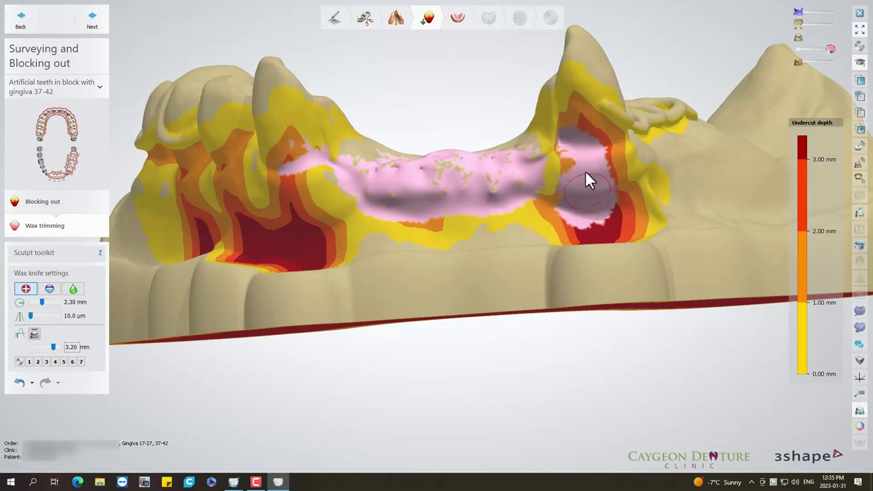
{"action": "mouse_move", "coordinate": [587, 129]}
{"action": "left_mouse_down"}
{"action": "mouse_move", "coordinate": [594, 132]}
{"action": "mouse_move", "coordinate": [586, 153]}
{"action": "left_mouse_up"}
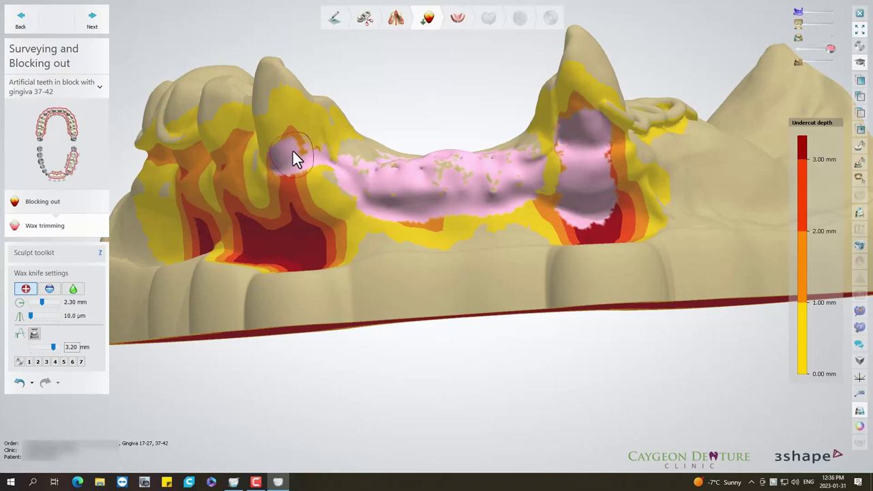
{"action": "left_click_drag", "start_coordinate": [301, 152], "coordinate": [315, 151]}
{"action": "mouse_move", "coordinate": [309, 209]}
{"action": "right_mouse_down"}
{"action": "mouse_move", "coordinate": [355, 240]}
{"action": "mouse_move", "coordinate": [302, 178]}
{"action": "right_mouse_up"}
{"action": "left_click", "coordinate": [292, 158]}
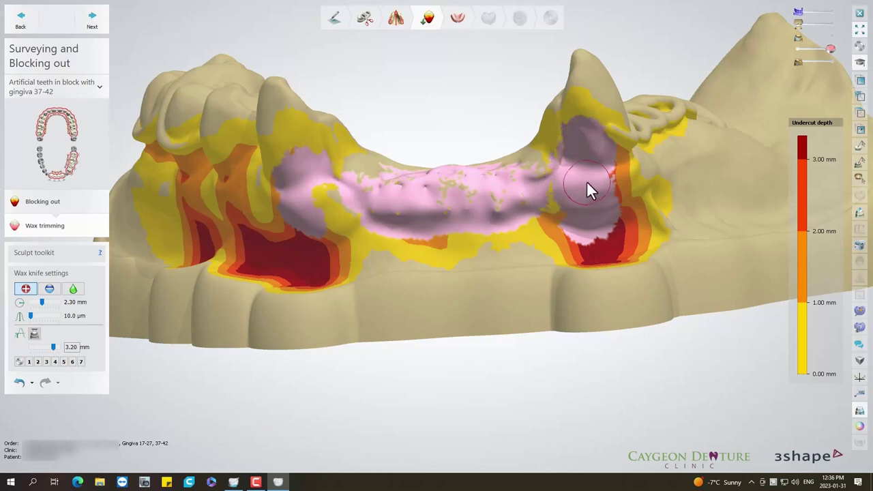
{"action": "mouse_move", "coordinate": [604, 183]}
{"action": "right_mouse_down"}
{"action": "mouse_move", "coordinate": [491, 209]}
{"action": "mouse_move", "coordinate": [503, 293]}
{"action": "mouse_move", "coordinate": [498, 262]}
{"action": "mouse_move", "coordinate": [506, 281]}
{"action": "right_mouse_up"}
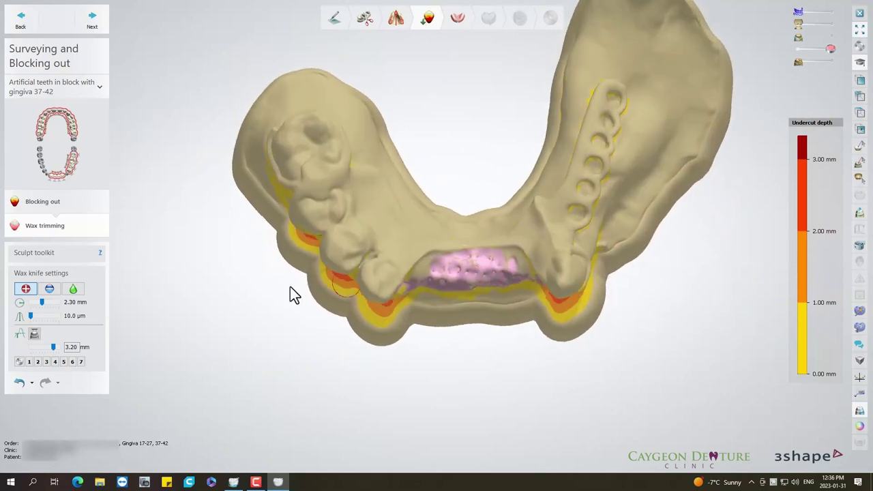
Switch the wax knife to smooth mode at strength 0.90.
{"action": "left_click", "coordinate": [73, 289]}
{"action": "left_click_drag", "start_coordinate": [32, 315], "coordinate": [58, 316]}
{"action": "mouse_move", "coordinate": [658, 184]}
{"action": "right_mouse_down"}
{"action": "mouse_move", "coordinate": [505, 234]}
{"action": "mouse_move", "coordinate": [481, 294]}
{"action": "right_mouse_up"}
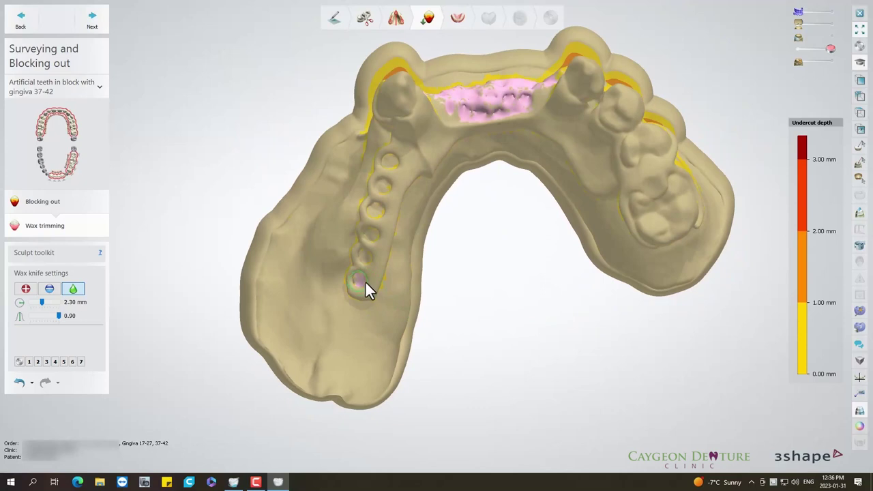
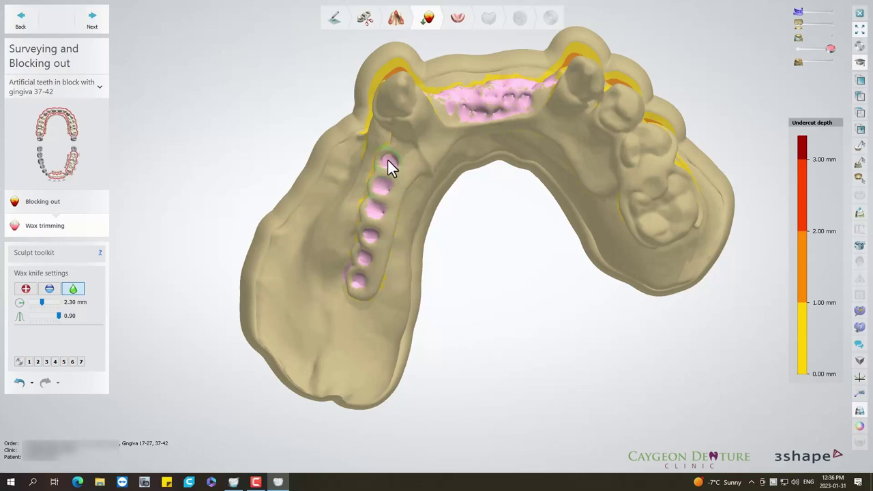
Use the Wax knife + mode to add block-out wax along the top of the lower ridge.
{"action": "mouse_move", "coordinate": [380, 217]}
{"action": "right_mouse_down"}
{"action": "mouse_move", "coordinate": [445, 119]}
{"action": "mouse_move", "coordinate": [481, 147]}
{"action": "right_mouse_up"}
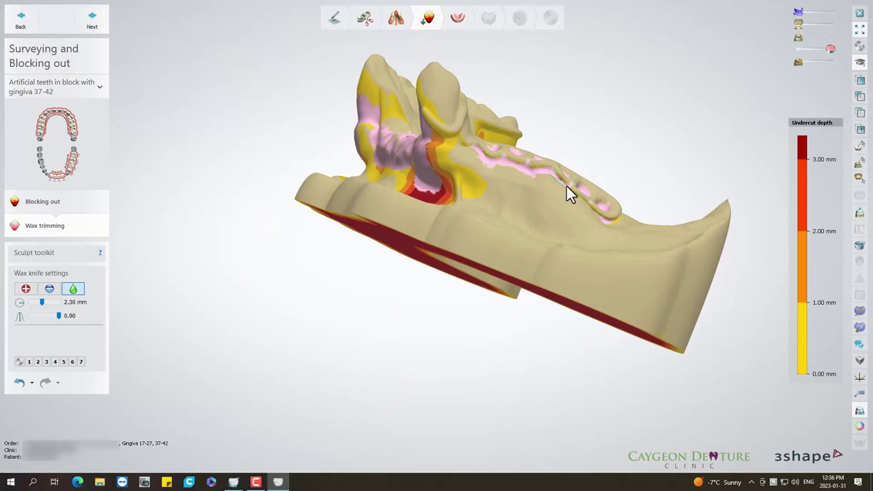
{"action": "scroll", "coordinate": [591, 217], "scroll_direction": "up", "scroll_amount": 3}
{"action": "mouse_move", "coordinate": [590, 217]}
{"action": "right_mouse_down"}
{"action": "mouse_move", "coordinate": [548, 252]}
{"action": "mouse_move", "coordinate": [531, 249]}
{"action": "right_mouse_up"}
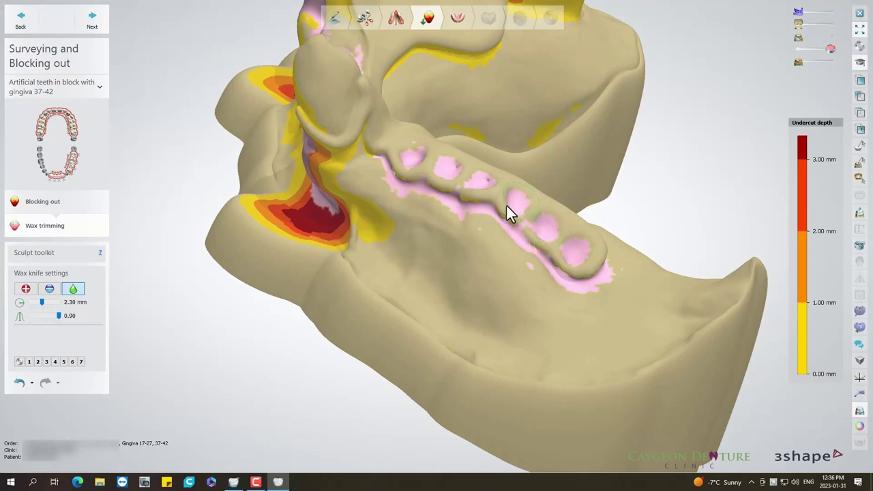
{"action": "left_click", "coordinate": [25, 289]}
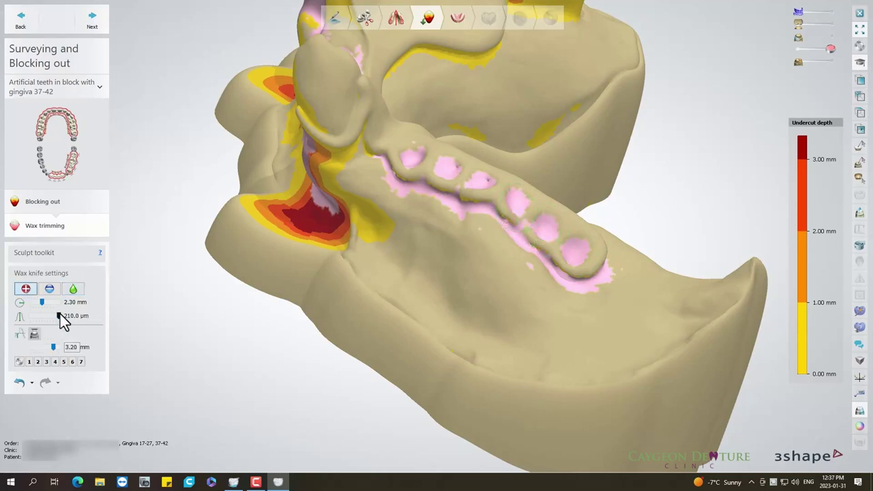
{"action": "mouse_move", "coordinate": [228, 306]}
{"action": "right_mouse_down"}
{"action": "mouse_move", "coordinate": [367, 237]}
{"action": "mouse_move", "coordinate": [356, 271]}
{"action": "right_mouse_up"}
{"action": "left_click_drag", "start_coordinate": [454, 161], "coordinate": [575, 147]}
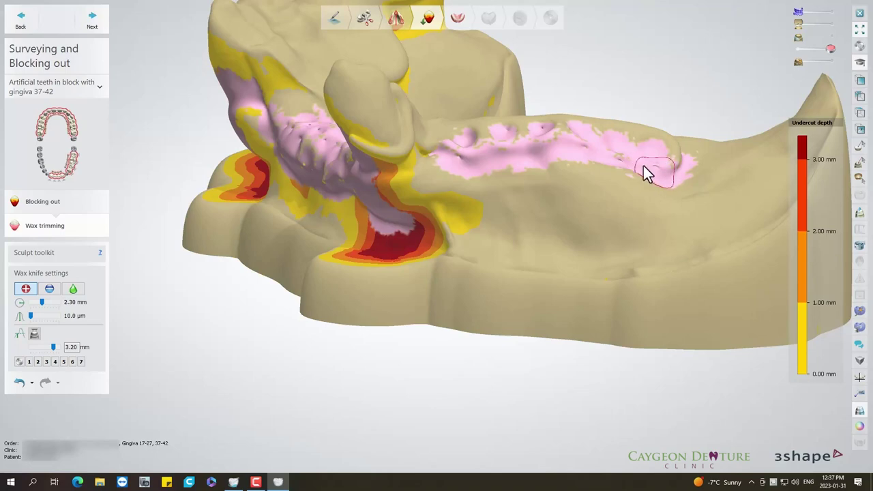
Build wax further along the front ridge, then set the knife back to smoothing (0.90 at 2.30 mm).
{"action": "mouse_move", "coordinate": [607, 156]}
{"action": "right_mouse_down"}
{"action": "mouse_move", "coordinate": [644, 162]}
{"action": "mouse_move", "coordinate": [585, 212]}
{"action": "right_mouse_up"}
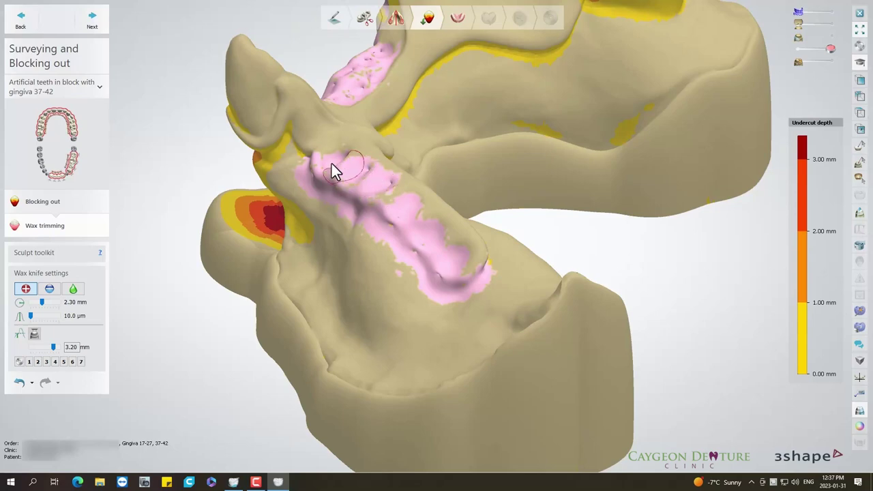
{"action": "right_click_drag", "start_coordinate": [343, 161], "coordinate": [390, 207]}
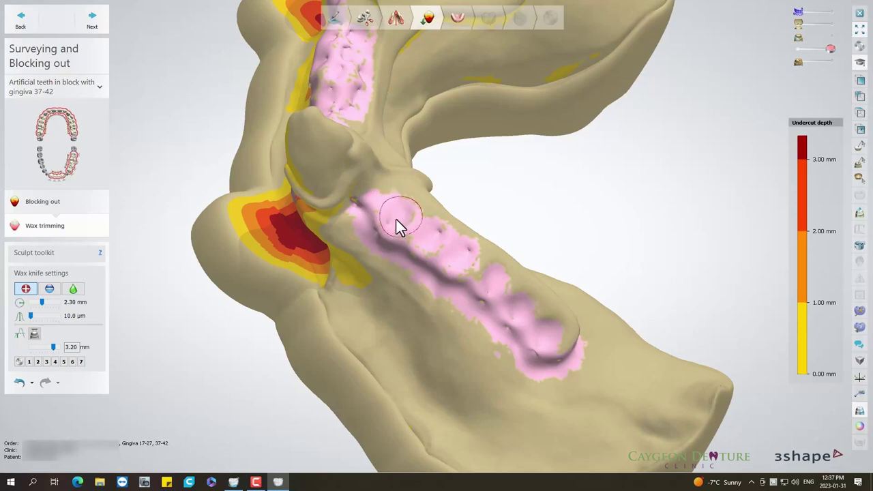
{"action": "mouse_move", "coordinate": [511, 288]}
{"action": "right_mouse_down"}
{"action": "mouse_move", "coordinate": [404, 276]}
{"action": "mouse_move", "coordinate": [248, 182]}
{"action": "right_mouse_up"}
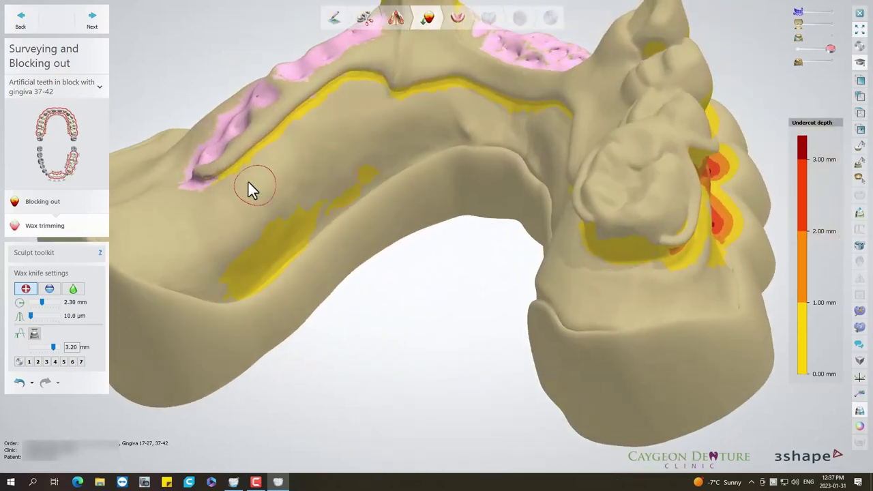
{"action": "mouse_move", "coordinate": [227, 172]}
{"action": "left_mouse_down"}
{"action": "mouse_move", "coordinate": [213, 176]}
{"action": "mouse_move", "coordinate": [296, 111]}
{"action": "mouse_move", "coordinate": [366, 75]}
{"action": "mouse_move", "coordinate": [355, 80]}
{"action": "mouse_move", "coordinate": [370, 82]}
{"action": "mouse_move", "coordinate": [362, 86]}
{"action": "left_mouse_up"}
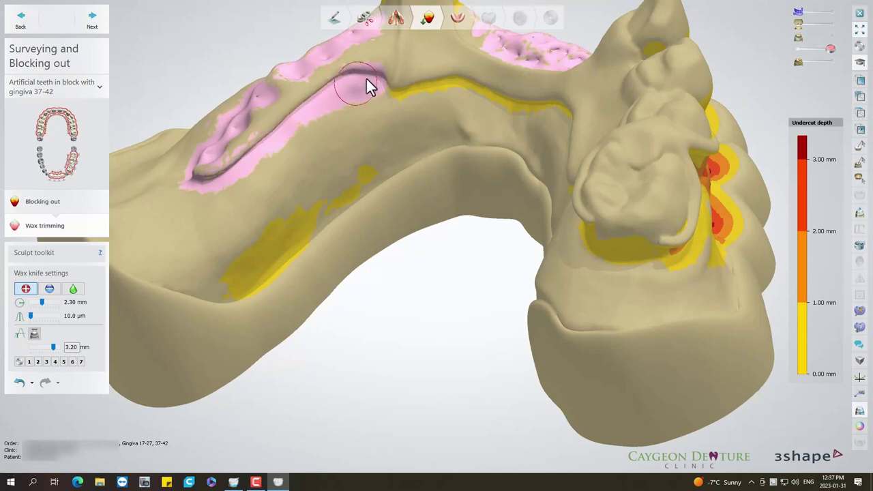
{"action": "right_click_drag", "start_coordinate": [316, 105], "coordinate": [305, 127]}
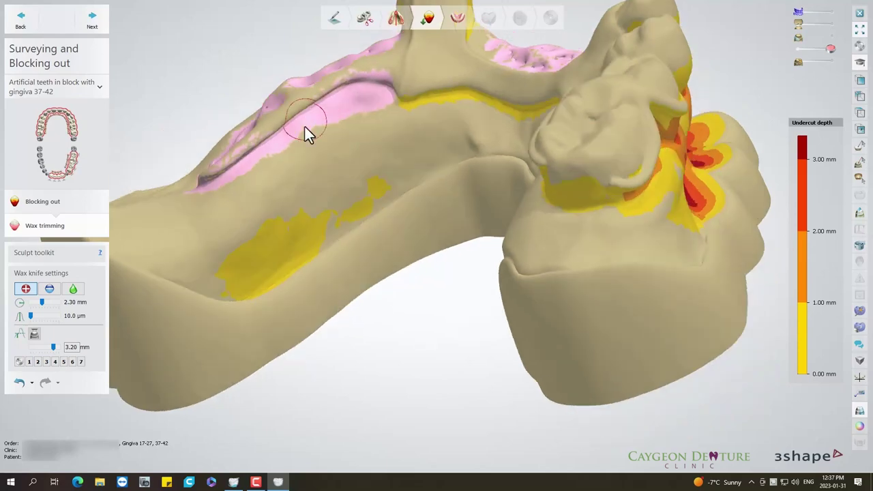
{"action": "left_click", "coordinate": [73, 288]}
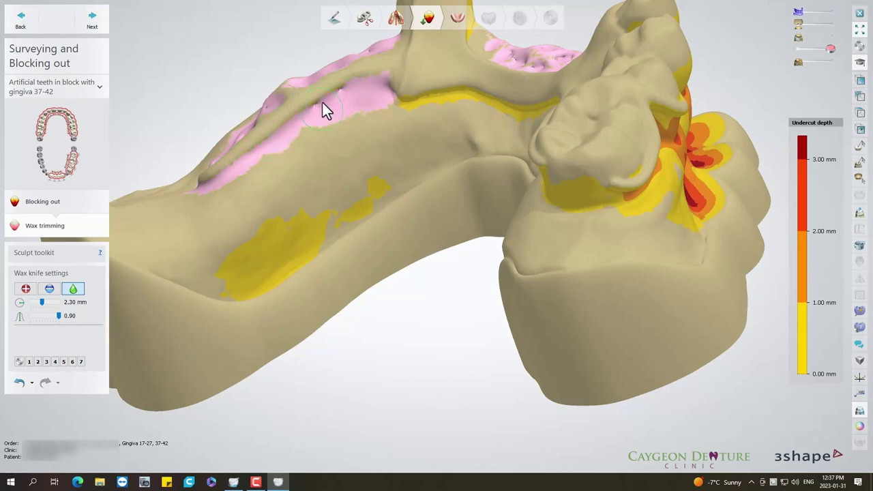
Add and blend more wax over the upper and lower pink ridge areas.
{"action": "left_click", "coordinate": [25, 288]}
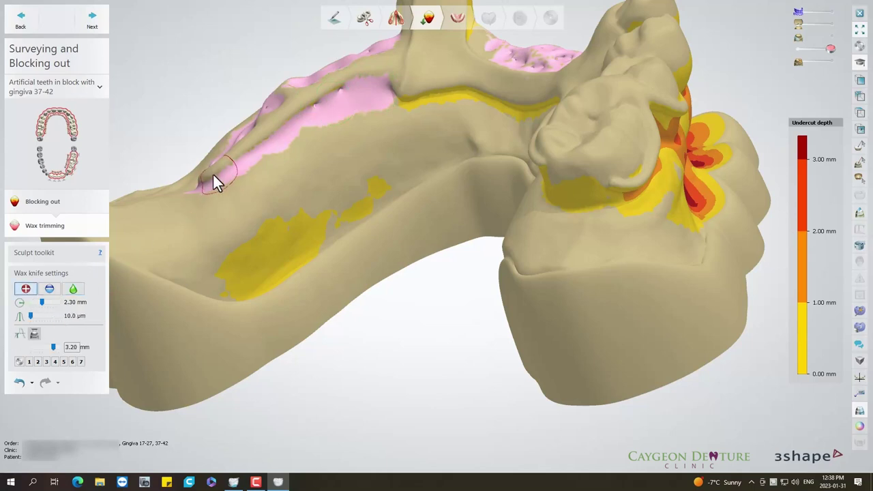
{"action": "mouse_move", "coordinate": [304, 107]}
{"action": "left_mouse_down"}
{"action": "mouse_move", "coordinate": [332, 98]}
{"action": "mouse_move", "coordinate": [325, 109]}
{"action": "mouse_move", "coordinate": [359, 86]}
{"action": "mouse_move", "coordinate": [280, 121]}
{"action": "mouse_move", "coordinate": [273, 147]}
{"action": "mouse_move", "coordinate": [282, 142]}
{"action": "mouse_move", "coordinate": [256, 154]}
{"action": "left_mouse_up"}
{"action": "mouse_move", "coordinate": [214, 180]}
{"action": "right_mouse_down"}
{"action": "mouse_move", "coordinate": [322, 178]}
{"action": "mouse_move", "coordinate": [347, 227]}
{"action": "right_mouse_up"}
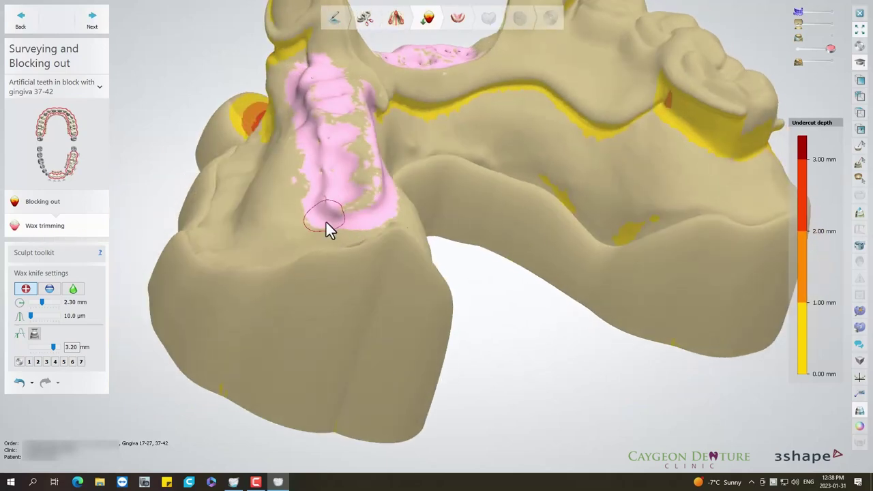
{"action": "left_click_drag", "start_coordinate": [338, 196], "coordinate": [365, 193]}
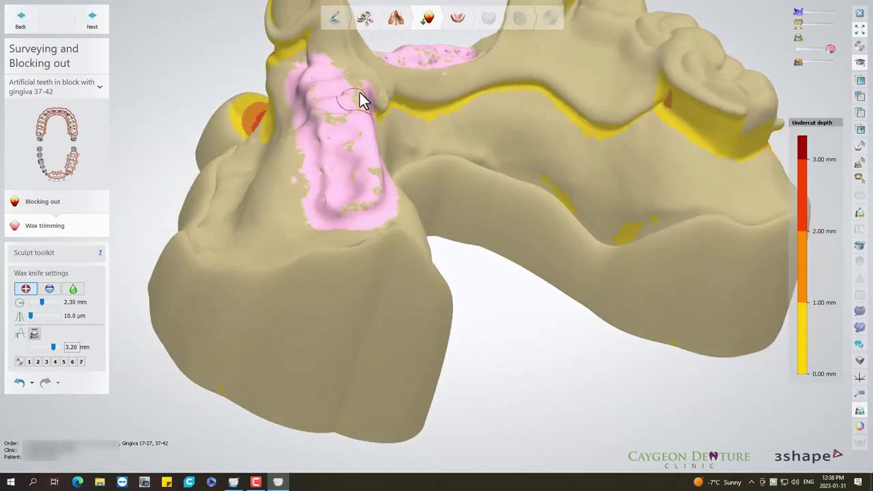
{"action": "mouse_move", "coordinate": [345, 128]}
{"action": "left_mouse_down"}
{"action": "mouse_move", "coordinate": [333, 115]}
{"action": "mouse_move", "coordinate": [352, 188]}
{"action": "left_mouse_up"}
{"action": "mouse_move", "coordinate": [330, 128]}
{"action": "right_mouse_down"}
{"action": "mouse_move", "coordinate": [296, 152]}
{"action": "mouse_move", "coordinate": [268, 158]}
{"action": "right_mouse_up"}
{"action": "left_click_drag", "start_coordinate": [268, 159], "coordinate": [235, 201]}
Set the Wax knife to remove mode with 1.40 mm size and 210 µm strength.
{"action": "left_click", "coordinate": [49, 289]}
{"action": "left_click", "coordinate": [34, 303]}
{"action": "right_click_drag", "start_coordinate": [179, 267], "coordinate": [233, 308]}
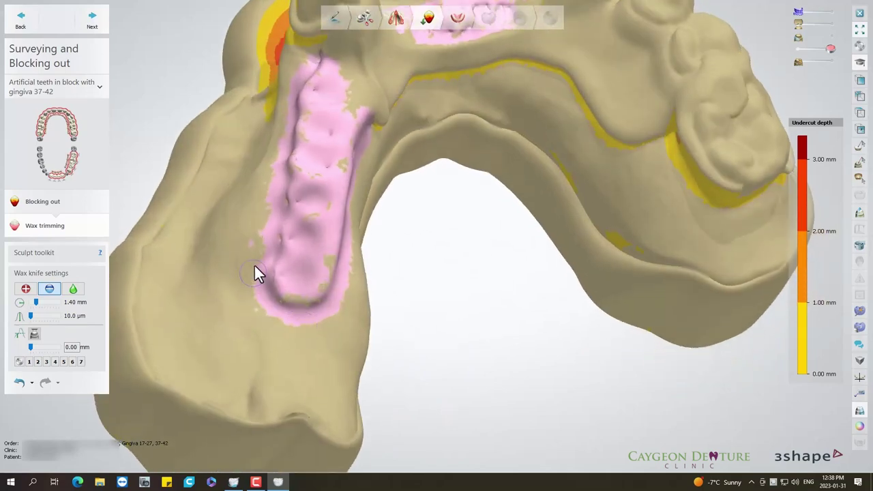
{"action": "left_click_drag", "start_coordinate": [39, 316], "coordinate": [59, 316]}
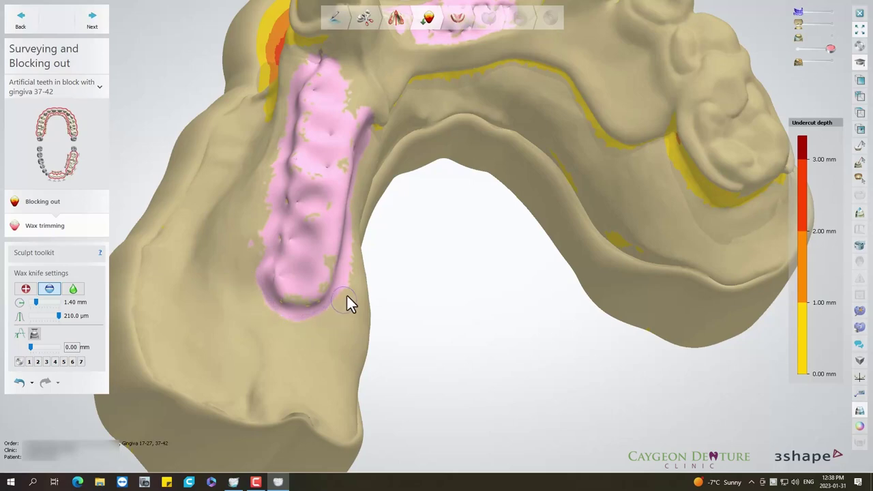
Inspect the waxed ridges and advance to the FD Initial Setup step.
{"action": "mouse_move", "coordinate": [371, 268]}
{"action": "right_mouse_down"}
{"action": "mouse_move", "coordinate": [320, 248]}
{"action": "mouse_move", "coordinate": [280, 170]}
{"action": "right_mouse_up"}
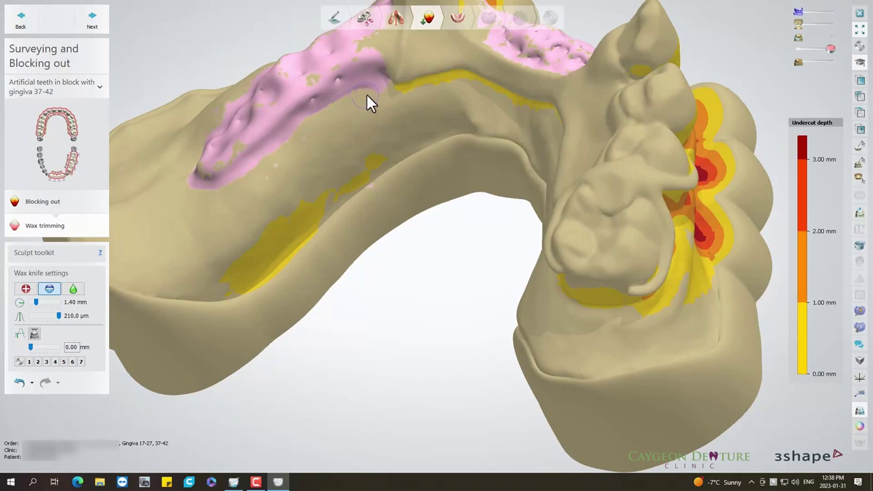
{"action": "mouse_move", "coordinate": [376, 94]}
{"action": "right_mouse_down"}
{"action": "mouse_move", "coordinate": [345, 148]}
{"action": "mouse_move", "coordinate": [478, 175]}
{"action": "mouse_move", "coordinate": [458, 232]}
{"action": "right_mouse_up"}
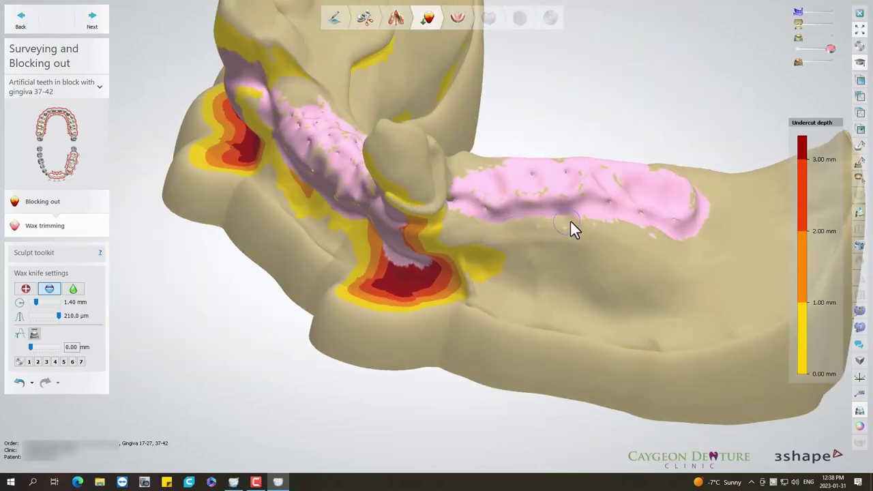
{"action": "mouse_move", "coordinate": [673, 250]}
{"action": "right_mouse_down"}
{"action": "mouse_move", "coordinate": [581, 274]}
{"action": "mouse_move", "coordinate": [560, 326]}
{"action": "mouse_move", "coordinate": [551, 269]}
{"action": "right_mouse_up"}
{"action": "left_click", "coordinate": [99, 15]}
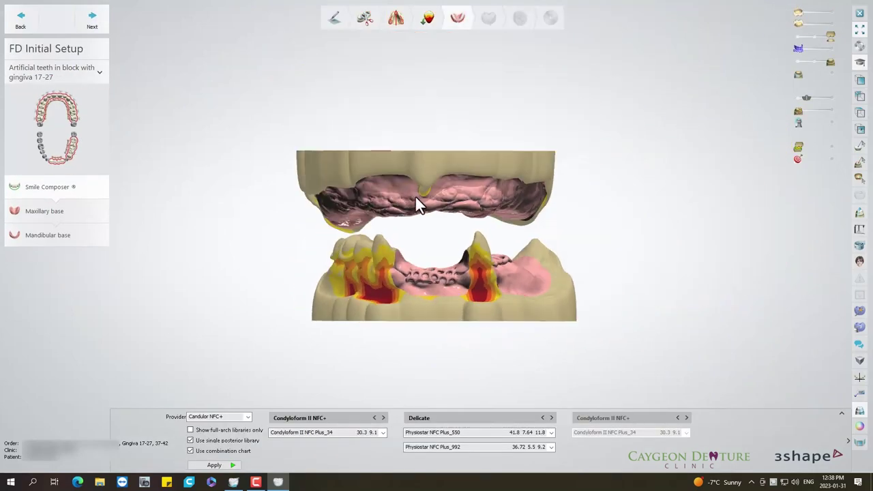
Show the upper teeth and load SR Vivodent S DCL / S PE teeth in mould A68 - A10 - N5.
{"action": "left_click", "coordinate": [830, 13]}
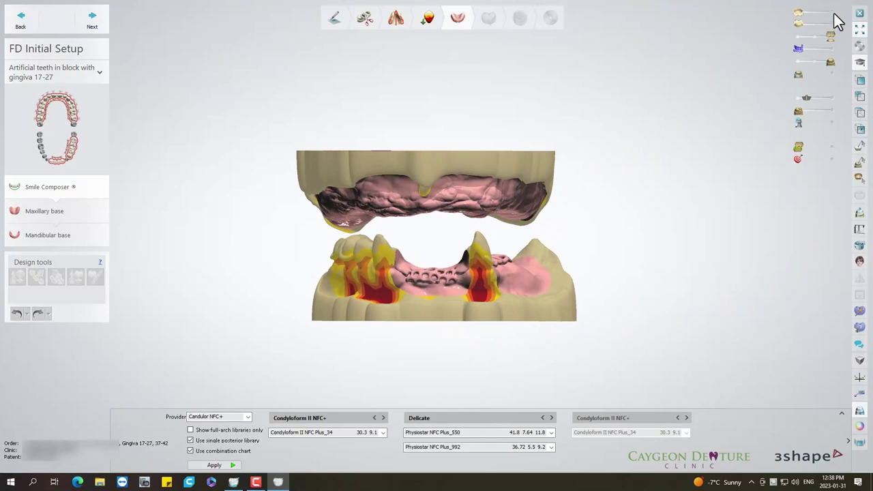
{"action": "left_click", "coordinate": [248, 417]}
{"action": "left_click_drag", "start_coordinate": [245, 432], "coordinate": [249, 457]}
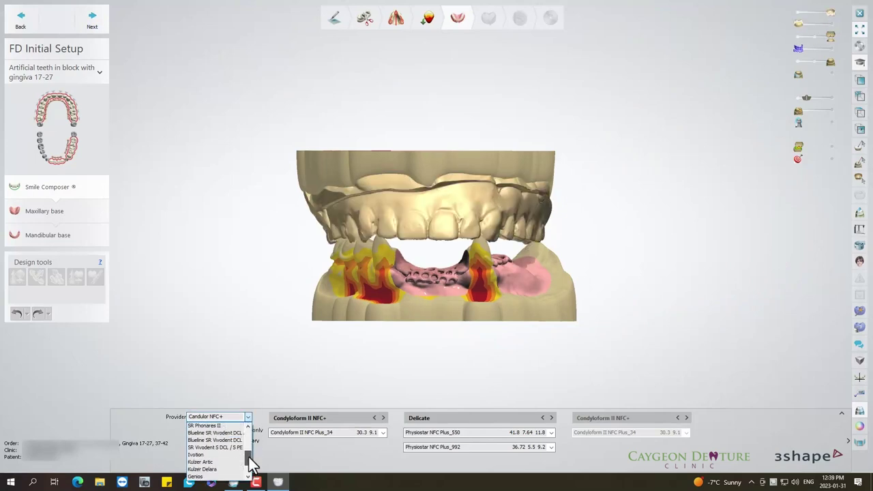
{"action": "left_click", "coordinate": [240, 449]}
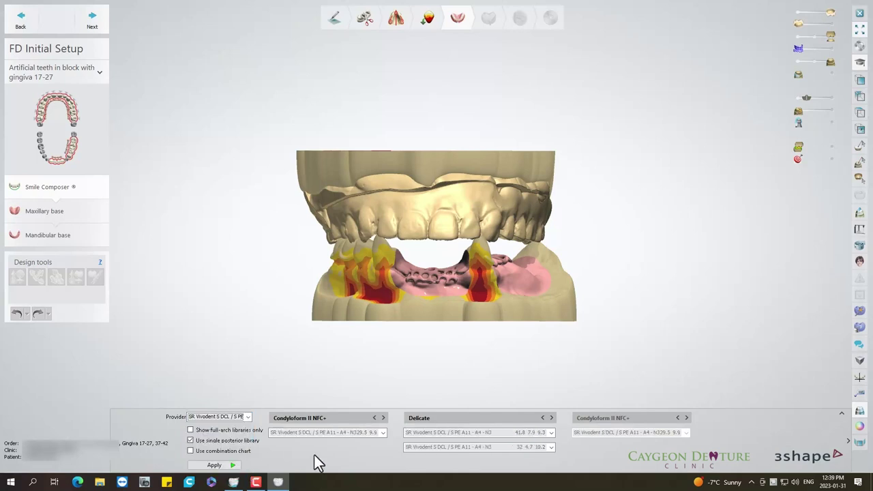
{"action": "left_click", "coordinate": [551, 432]}
{"action": "scroll", "coordinate": [535, 412], "scroll_direction": "down", "scroll_amount": 2}
{"action": "scroll", "coordinate": [535, 412], "scroll_direction": "down", "scroll_amount": 2}
{"action": "scroll", "coordinate": [535, 411], "scroll_direction": "down", "scroll_amount": 2}
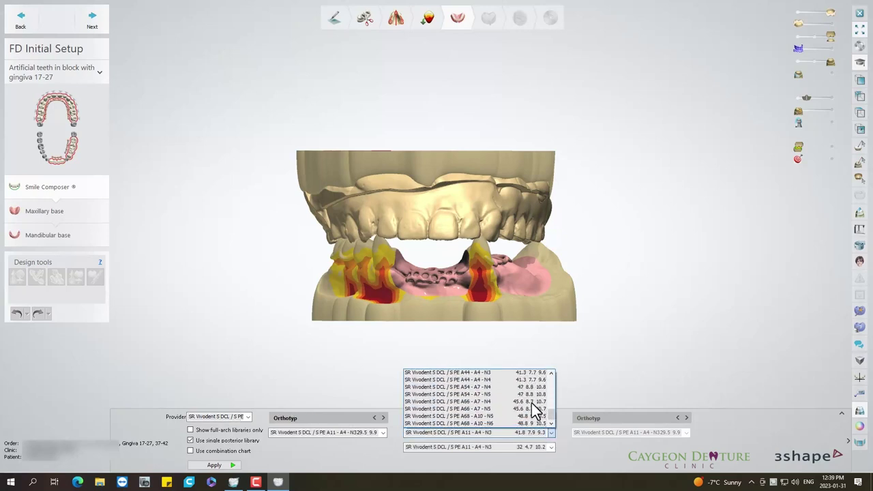
{"action": "left_click", "coordinate": [497, 416]}
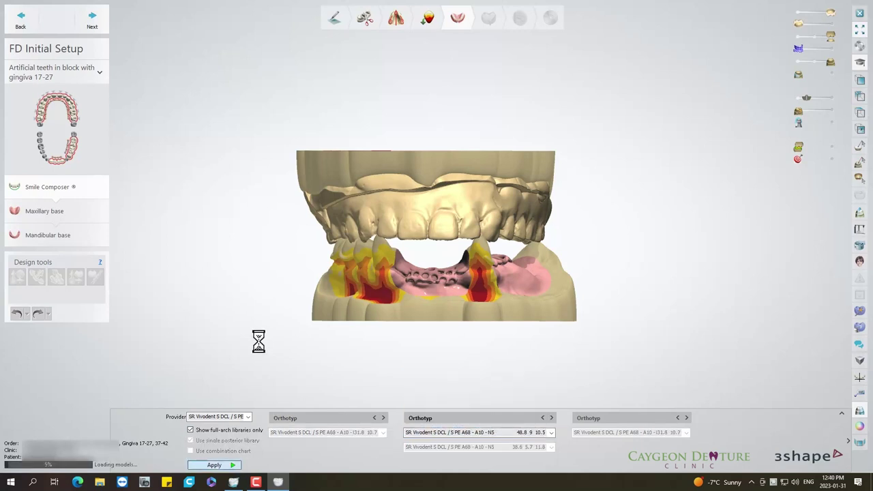
{"action": "mouse_move", "coordinate": [259, 341]}
{"action": "right_mouse_down"}
{"action": "mouse_move", "coordinate": [601, 241]}
{"action": "mouse_move", "coordinate": [757, 89]}
{"action": "mouse_move", "coordinate": [706, 135]}
{"action": "mouse_move", "coordinate": [633, 266]}
{"action": "mouse_move", "coordinate": [670, 167]}
{"action": "mouse_move", "coordinate": [720, 100]}
{"action": "mouse_move", "coordinate": [831, 51]}
{"action": "mouse_move", "coordinate": [544, 280]}
{"action": "mouse_move", "coordinate": [286, 281]}
{"action": "mouse_move", "coordinate": [450, 285]}
{"action": "mouse_move", "coordinate": [402, 317]}
{"action": "right_mouse_up"}
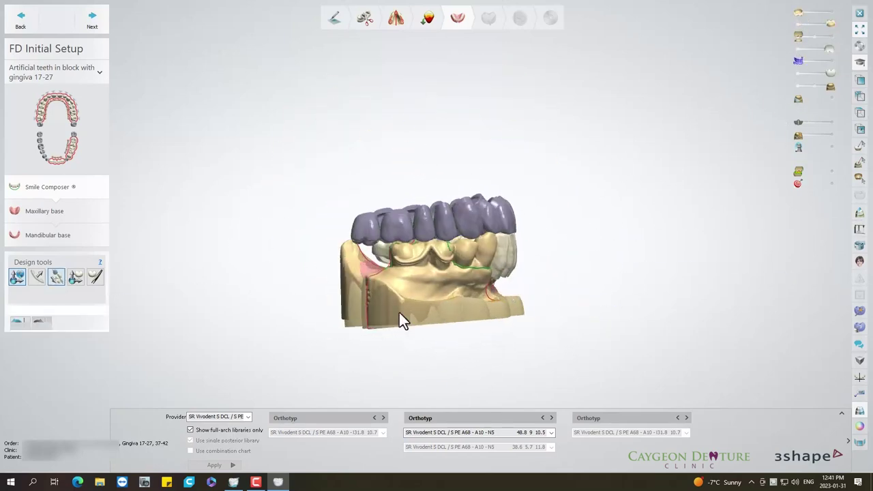
Select the upper central incisors and turn off symmetric tooth editing.
{"action": "mouse_move", "coordinate": [491, 308]}
{"action": "right_mouse_down"}
{"action": "mouse_move", "coordinate": [462, 307]}
{"action": "mouse_move", "coordinate": [812, 34]}
{"action": "mouse_move", "coordinate": [852, 453]}
{"action": "mouse_move", "coordinate": [516, 237]}
{"action": "mouse_move", "coordinate": [549, 234]}
{"action": "mouse_move", "coordinate": [294, 298]}
{"action": "mouse_move", "coordinate": [307, 256]}
{"action": "mouse_move", "coordinate": [285, 275]}
{"action": "mouse_move", "coordinate": [282, 243]}
{"action": "mouse_move", "coordinate": [448, 238]}
{"action": "right_mouse_up"}
{"action": "scroll", "coordinate": [448, 238], "scroll_direction": "up", "scroll_amount": 3}
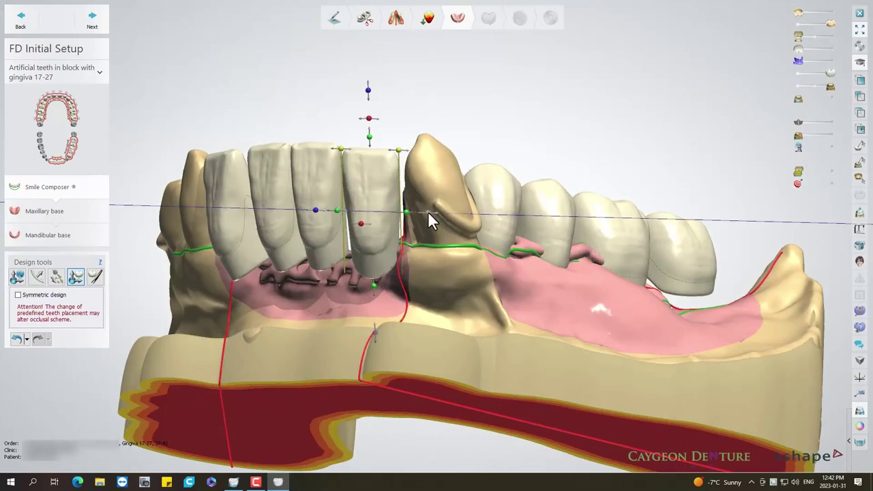
{"action": "mouse_move", "coordinate": [381, 91]}
{"action": "right_mouse_down"}
{"action": "mouse_move", "coordinate": [456, 304]}
{"action": "mouse_move", "coordinate": [649, 279]}
{"action": "mouse_move", "coordinate": [480, 198]}
{"action": "mouse_move", "coordinate": [494, 217]}
{"action": "mouse_move", "coordinate": [452, 207]}
{"action": "right_mouse_up"}
{"action": "left_click", "coordinate": [452, 206]}
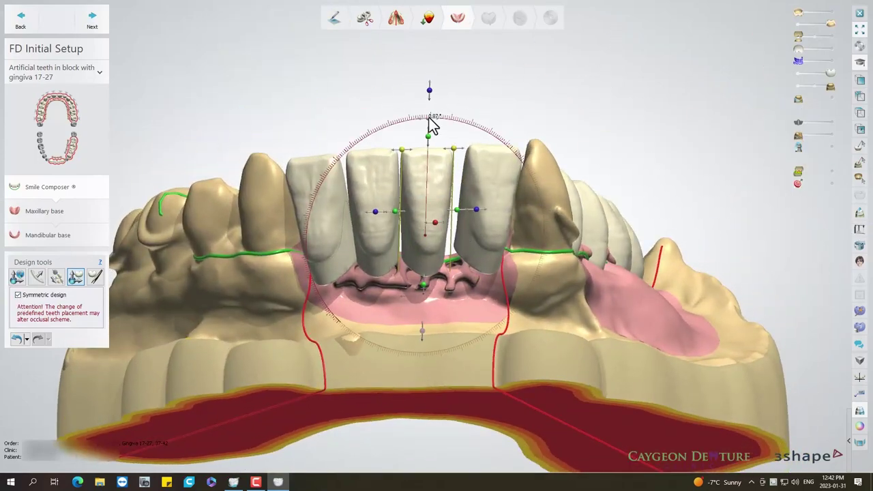
{"action": "left_click", "coordinate": [471, 219]}
{"action": "mouse_move", "coordinate": [308, 259]}
{"action": "right_mouse_down"}
{"action": "mouse_move", "coordinate": [409, 430]}
{"action": "mouse_move", "coordinate": [341, 382]}
{"action": "mouse_move", "coordinate": [415, 136]}
{"action": "right_mouse_up"}
{"action": "left_click", "coordinate": [830, 122]}
{"action": "mouse_move", "coordinate": [367, 155]}
{"action": "right_mouse_down"}
{"action": "mouse_move", "coordinate": [415, 363]}
{"action": "mouse_move", "coordinate": [392, 341]}
{"action": "mouse_move", "coordinate": [306, 195]}
{"action": "mouse_move", "coordinate": [369, 234]}
{"action": "mouse_move", "coordinate": [382, 256]}
{"action": "mouse_move", "coordinate": [444, 140]}
{"action": "mouse_move", "coordinate": [511, 221]}
{"action": "mouse_move", "coordinate": [502, 228]}
{"action": "mouse_move", "coordinate": [375, 248]}
{"action": "mouse_move", "coordinate": [375, 180]}
{"action": "mouse_move", "coordinate": [491, 136]}
{"action": "mouse_move", "coordinate": [725, 228]}
{"action": "mouse_move", "coordinate": [386, 191]}
{"action": "mouse_move", "coordinate": [474, 187]}
{"action": "mouse_move", "coordinate": [515, 203]}
{"action": "mouse_move", "coordinate": [513, 350]}
{"action": "mouse_move", "coordinate": [512, 218]}
{"action": "mouse_move", "coordinate": [469, 185]}
{"action": "right_mouse_up"}
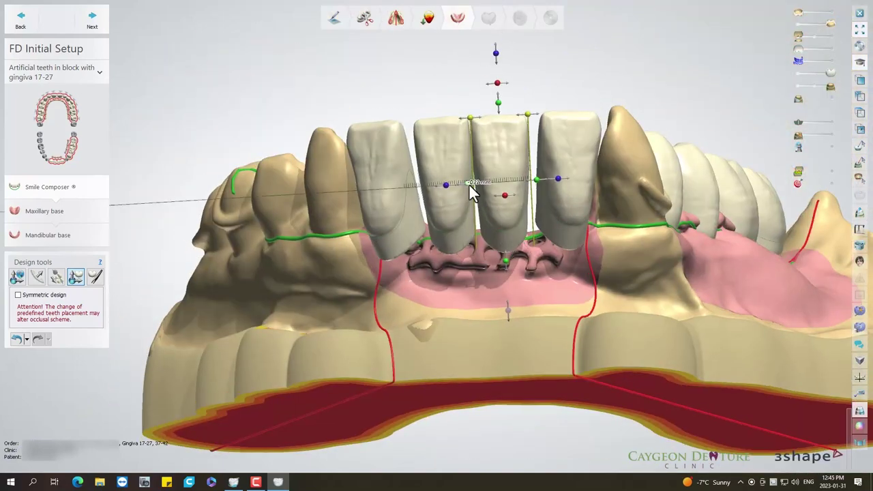
Reposition a lower incisor, then show the upper jaw's distance colour map from the side.
{"action": "left_click", "coordinate": [568, 156]}
{"action": "mouse_move", "coordinate": [568, 155]}
{"action": "right_mouse_down"}
{"action": "mouse_move", "coordinate": [470, 174]}
{"action": "mouse_move", "coordinate": [507, 198]}
{"action": "right_mouse_up"}
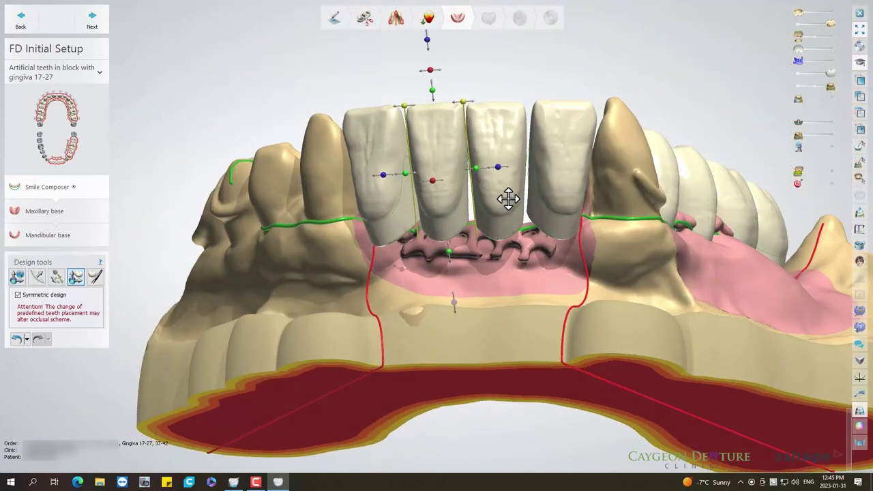
{"action": "mouse_move", "coordinate": [538, 169]}
{"action": "right_mouse_down"}
{"action": "mouse_move", "coordinate": [468, 201]}
{"action": "mouse_move", "coordinate": [545, 191]}
{"action": "right_mouse_up"}
{"action": "scroll", "coordinate": [545, 191], "scroll_direction": "down", "scroll_amount": 2}
{"action": "mouse_move", "coordinate": [438, 61]}
{"action": "right_mouse_down"}
{"action": "mouse_move", "coordinate": [553, 182]}
{"action": "mouse_move", "coordinate": [510, 288]}
{"action": "mouse_move", "coordinate": [500, 280]}
{"action": "mouse_move", "coordinate": [494, 298]}
{"action": "mouse_move", "coordinate": [608, 218]}
{"action": "mouse_move", "coordinate": [546, 201]}
{"action": "right_mouse_up"}
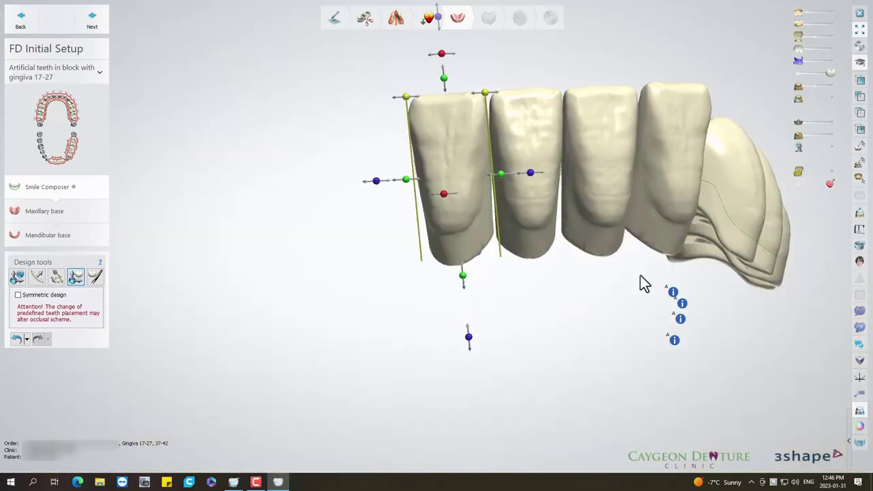
{"action": "left_click", "coordinate": [814, 62]}
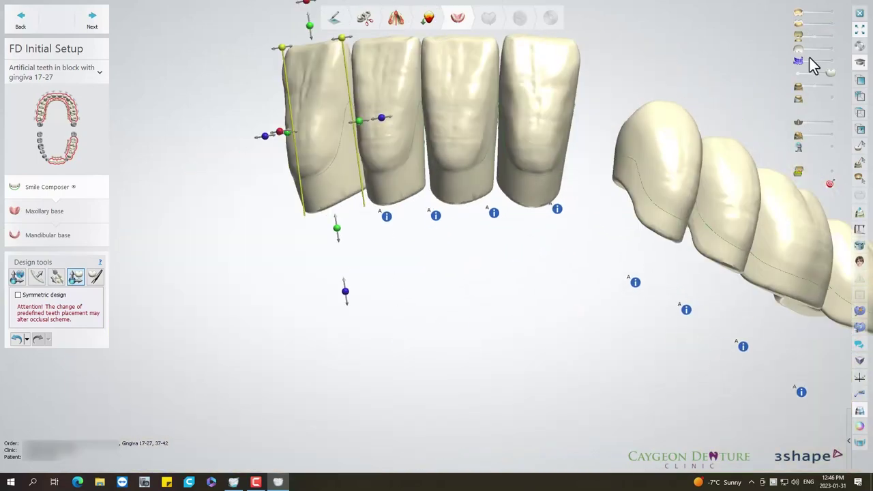
{"action": "mouse_move", "coordinate": [642, 268]}
{"action": "right_mouse_down"}
{"action": "mouse_move", "coordinate": [750, 58]}
{"action": "mouse_move", "coordinate": [440, 242]}
{"action": "mouse_move", "coordinate": [556, 132]}
{"action": "mouse_move", "coordinate": [127, 150]}
{"action": "mouse_move", "coordinate": [389, 195]}
{"action": "mouse_move", "coordinate": [784, 147]}
{"action": "mouse_move", "coordinate": [757, 54]}
{"action": "mouse_move", "coordinate": [647, 185]}
{"action": "mouse_move", "coordinate": [570, 190]}
{"action": "right_mouse_up"}
With symmetric editing on, select the lateral incisors and canines, viewed from underneath.
{"action": "left_click", "coordinate": [56, 276]}
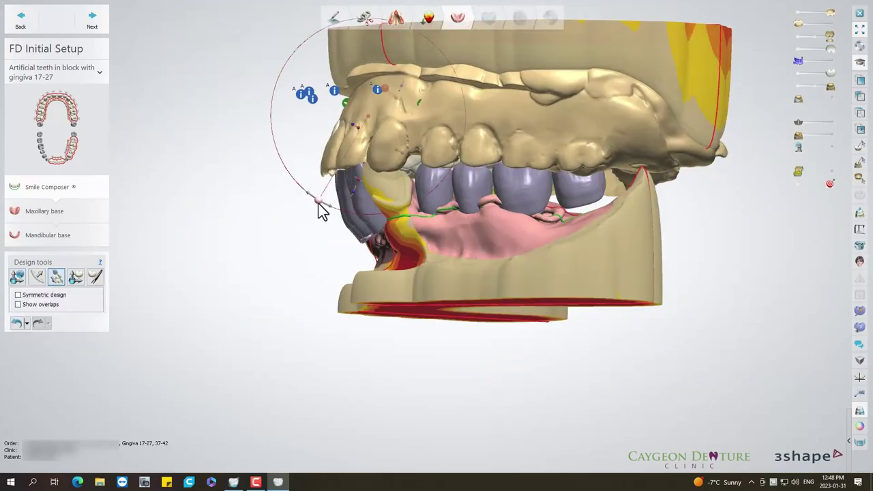
{"action": "right_click_drag", "start_coordinate": [475, 242], "coordinate": [692, 88]}
{"action": "left_click", "coordinate": [37, 276]}
{"action": "mouse_move", "coordinate": [523, 74]}
{"action": "right_mouse_down"}
{"action": "mouse_move", "coordinate": [496, 188]}
{"action": "mouse_move", "coordinate": [741, 16]}
{"action": "mouse_move", "coordinate": [481, 192]}
{"action": "right_mouse_up"}
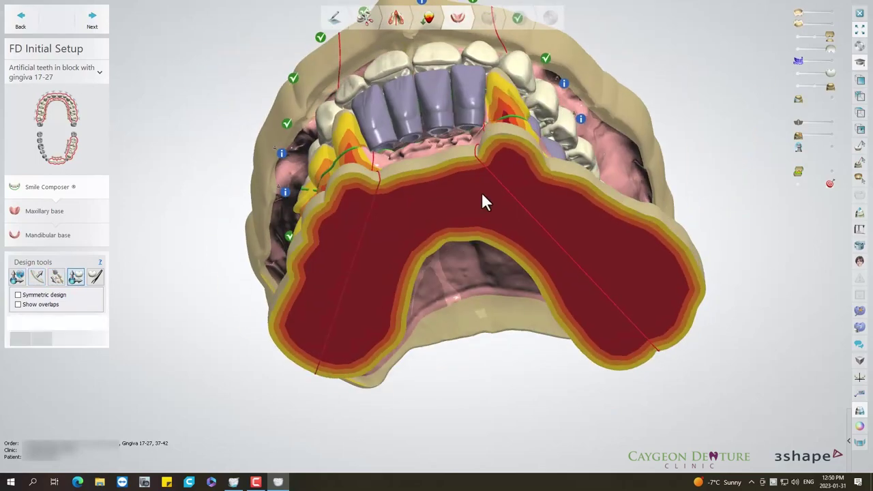
{"action": "left_click", "coordinate": [515, 119]}
{"action": "left_click", "coordinate": [18, 295]}
{"action": "mouse_move", "coordinate": [497, 65]}
{"action": "right_mouse_down"}
{"action": "mouse_move", "coordinate": [423, 126]}
{"action": "mouse_move", "coordinate": [497, 156]}
{"action": "right_mouse_up"}
{"action": "scroll", "coordinate": [406, 129], "scroll_direction": "up", "scroll_amount": 3}
{"action": "left_click", "coordinate": [497, 156]}
{"action": "mouse_move", "coordinate": [499, 80]}
{"action": "right_mouse_down"}
{"action": "mouse_move", "coordinate": [505, 244]}
{"action": "mouse_move", "coordinate": [236, 318]}
{"action": "mouse_move", "coordinate": [471, 238]}
{"action": "mouse_move", "coordinate": [506, 156]}
{"action": "right_mouse_up"}
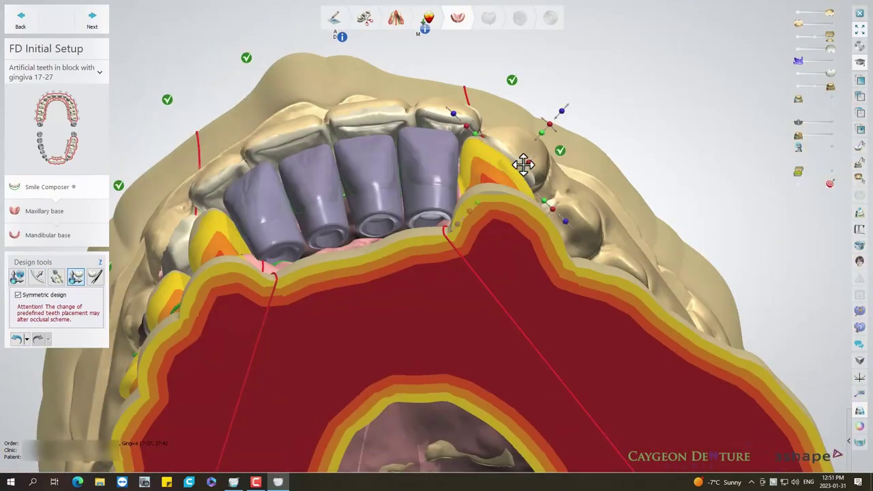
Check the front teeth from the front, re-enable symmetric editing, and switch to whole-setup adjustment.
{"action": "left_click", "coordinate": [18, 294]}
{"action": "mouse_move", "coordinate": [117, 230]}
{"action": "right_mouse_down"}
{"action": "mouse_move", "coordinate": [499, 316]}
{"action": "mouse_move", "coordinate": [617, 171]}
{"action": "mouse_move", "coordinate": [409, 272]}
{"action": "right_mouse_up"}
{"action": "left_click", "coordinate": [18, 295]}
{"action": "right_click_drag", "start_coordinate": [404, 355], "coordinate": [524, 335]}
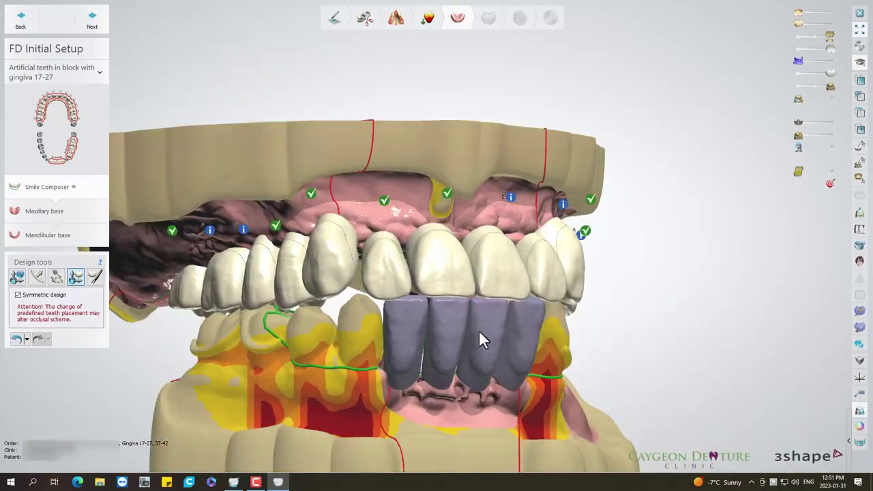
{"action": "left_click", "coordinate": [524, 335]}
{"action": "mouse_move", "coordinate": [818, 278]}
{"action": "right_mouse_down"}
{"action": "mouse_move", "coordinate": [565, 347]}
{"action": "mouse_move", "coordinate": [419, 371]}
{"action": "mouse_move", "coordinate": [382, 347]}
{"action": "mouse_move", "coordinate": [443, 348]}
{"action": "right_mouse_up"}
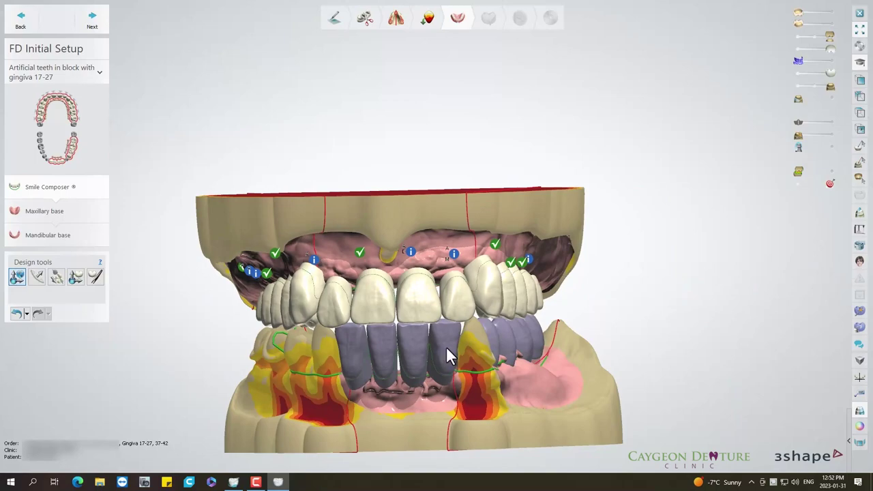
Open the virtual articulator settings and hide the lower jaw to view the upper biting surface.
{"action": "left_click", "coordinate": [859, 245]}
{"action": "left_click_drag", "start_coordinate": [830, 87], "coordinate": [798, 86]}
{"action": "mouse_move", "coordinate": [798, 88]}
{"action": "right_mouse_down"}
{"action": "mouse_move", "coordinate": [395, 357]}
{"action": "mouse_move", "coordinate": [415, 411]}
{"action": "mouse_move", "coordinate": [408, 333]}
{"action": "right_mouse_up"}
Show the lower jaw, hide the upper teeth, and display the occlusal plane at 1.50 mm incisal opening.
{"action": "scroll", "coordinate": [170, 102], "scroll_direction": "up", "scroll_amount": 5}
{"action": "scroll", "coordinate": [171, 102], "scroll_direction": "up", "scroll_amount": 4}
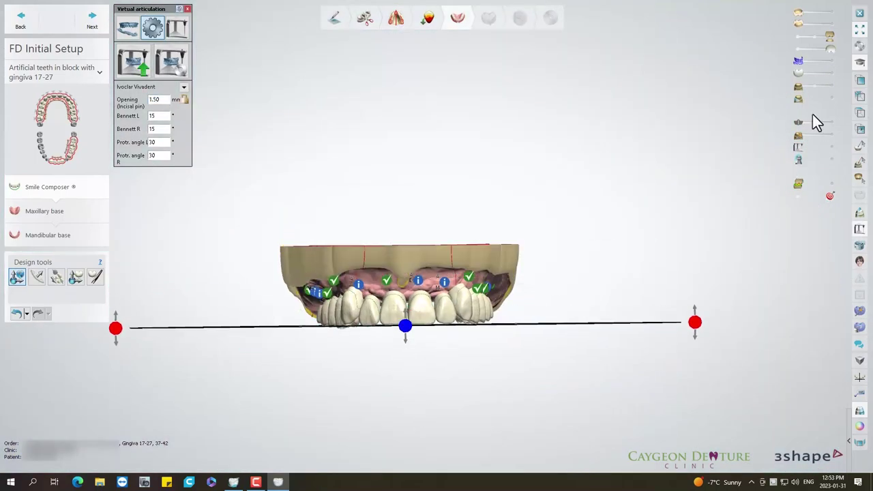
{"action": "left_click", "coordinate": [830, 87]}
{"action": "left_click", "coordinate": [798, 49]}
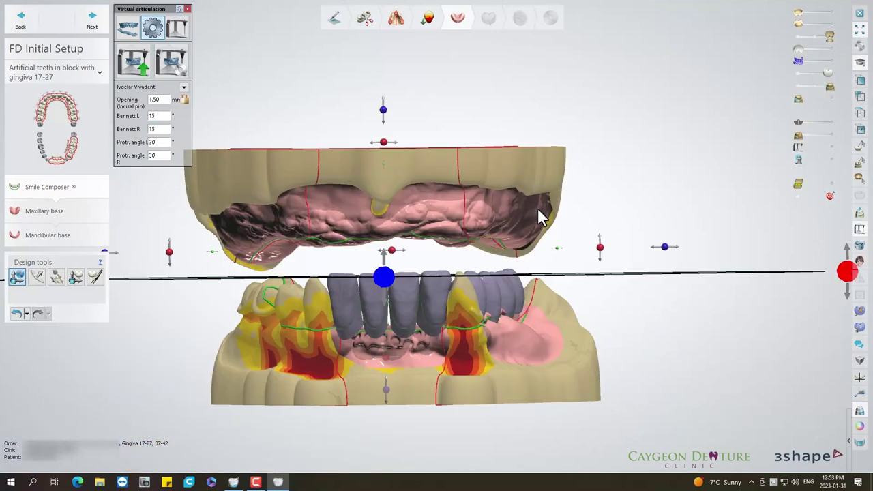
{"action": "left_click", "coordinate": [75, 276]}
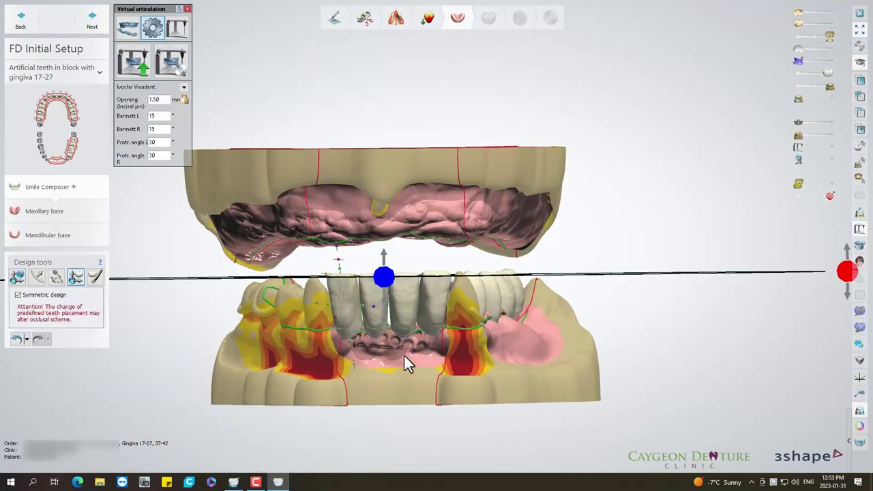
{"action": "left_click", "coordinate": [176, 27]}
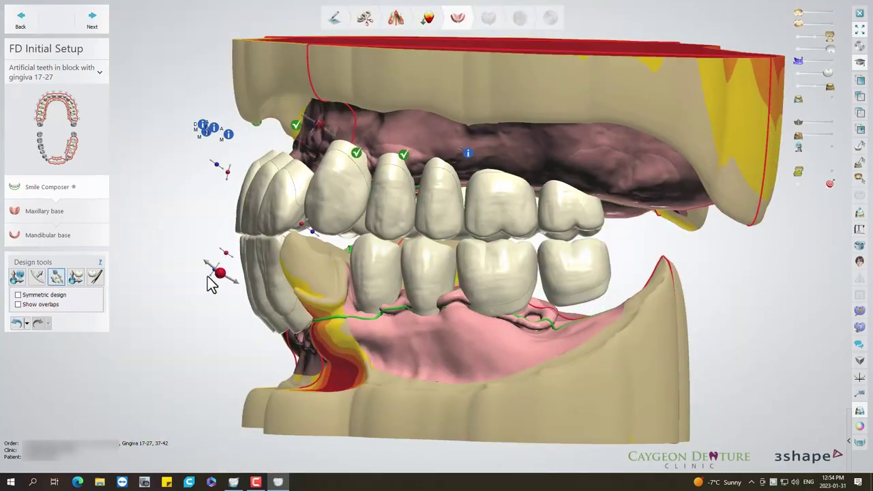
Inspect the bite from the front and side, then select the lower front teeth.
{"action": "mouse_move", "coordinate": [212, 283]}
{"action": "right_mouse_down"}
{"action": "mouse_move", "coordinate": [234, 189]}
{"action": "mouse_move", "coordinate": [402, 303]}
{"action": "right_mouse_up"}
{"action": "scroll", "coordinate": [413, 280], "scroll_direction": "up", "scroll_amount": 3}
{"action": "scroll", "coordinate": [342, 259], "scroll_direction": "up", "scroll_amount": 3}
{"action": "scroll", "coordinate": [342, 260], "scroll_direction": "down", "scroll_amount": 2}
{"action": "mouse_move", "coordinate": [343, 259]}
{"action": "right_mouse_down"}
{"action": "mouse_move", "coordinate": [371, 336]}
{"action": "mouse_move", "coordinate": [358, 222]}
{"action": "right_mouse_up"}
{"action": "left_click", "coordinate": [384, 248]}
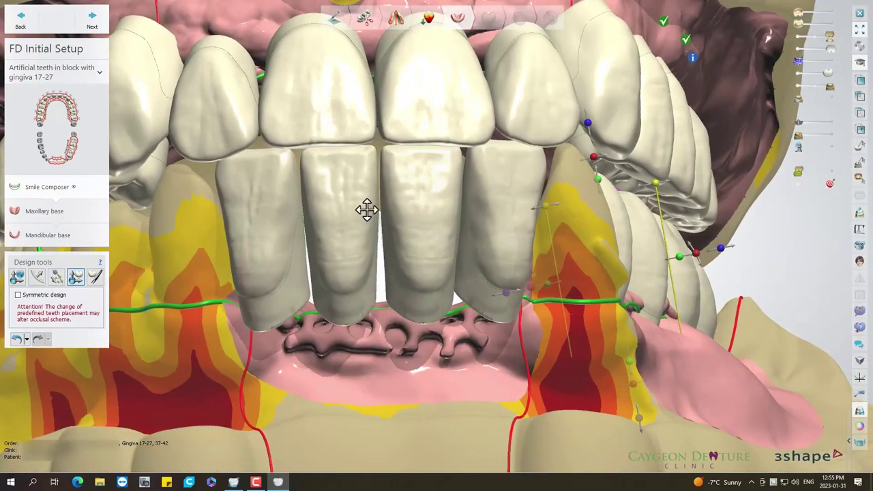
{"action": "scroll", "coordinate": [341, 262], "scroll_direction": "up", "scroll_amount": 2}
{"action": "scroll", "coordinate": [468, 323], "scroll_direction": "down", "scroll_amount": 2}
{"action": "mouse_move", "coordinate": [468, 323]}
{"action": "right_mouse_down"}
{"action": "mouse_move", "coordinate": [468, 302]}
{"action": "mouse_move", "coordinate": [729, 162]}
{"action": "mouse_move", "coordinate": [435, 305]}
{"action": "mouse_move", "coordinate": [357, 306]}
{"action": "right_mouse_up"}
{"action": "scroll", "coordinate": [730, 162], "scroll_direction": "up", "scroll_amount": 1}
{"action": "left_click", "coordinate": [357, 305]}
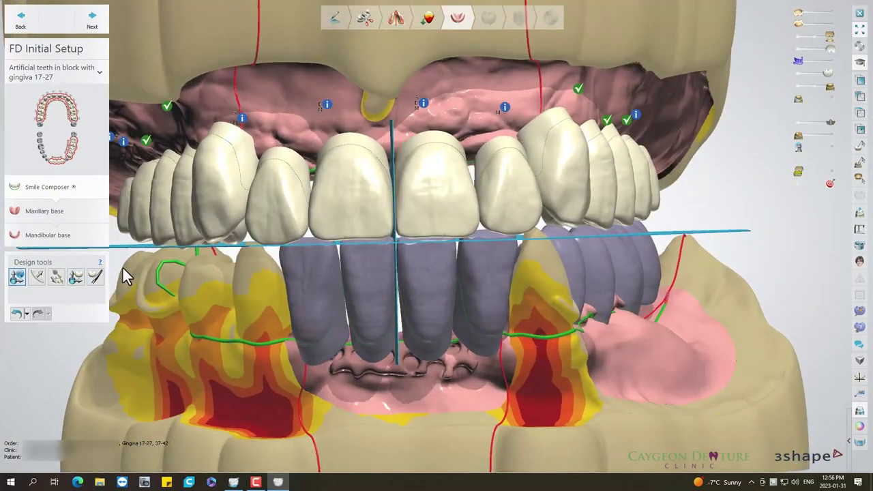
{"action": "left_click", "coordinate": [75, 276]}
Move an upper front tooth and the lower left back teeth toward the occlusal plane.
{"action": "right_click_drag", "start_coordinate": [512, 284], "coordinate": [617, 277]}
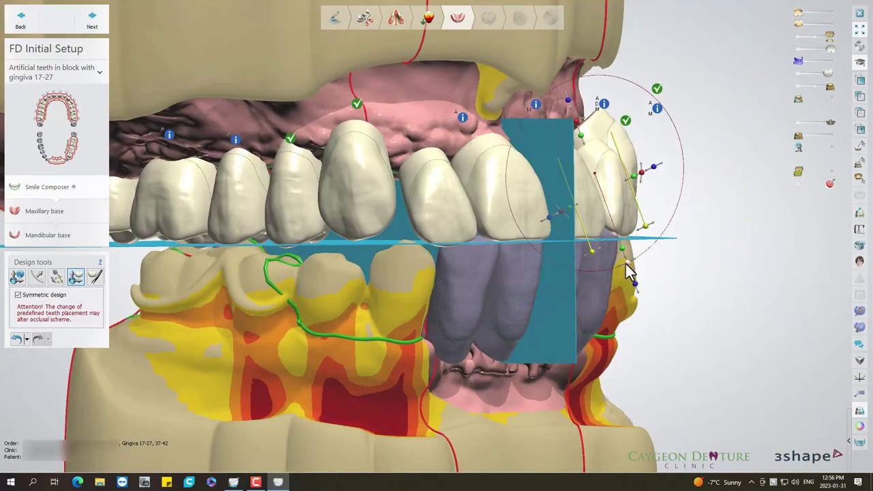
{"action": "right_click_drag", "start_coordinate": [654, 179], "coordinate": [331, 290]}
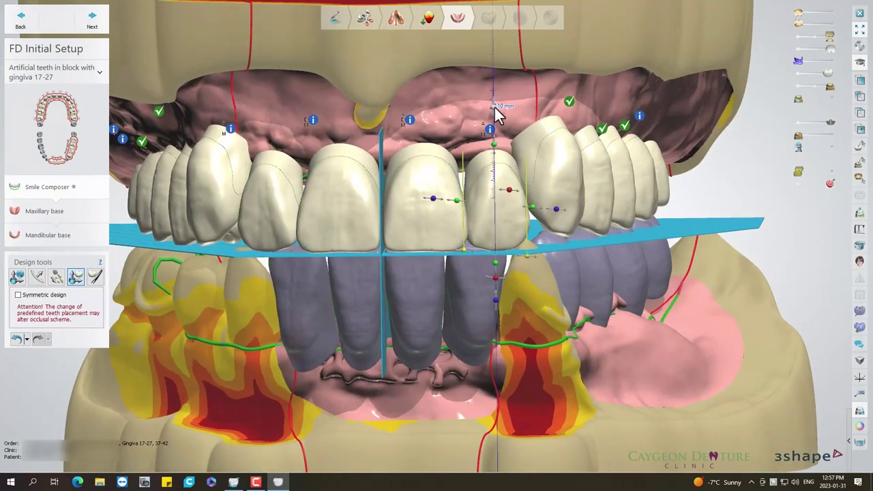
{"action": "right_click_drag", "start_coordinate": [463, 258], "coordinate": [498, 247]}
{"action": "mouse_move", "coordinate": [463, 270]}
{"action": "right_mouse_down"}
{"action": "mouse_move", "coordinate": [312, 166]}
{"action": "mouse_move", "coordinate": [298, 251]}
{"action": "mouse_move", "coordinate": [224, 314]}
{"action": "right_mouse_up"}
{"action": "mouse_move", "coordinate": [289, 239]}
{"action": "right_mouse_down"}
{"action": "mouse_move", "coordinate": [321, 311]}
{"action": "mouse_move", "coordinate": [438, 282]}
{"action": "mouse_move", "coordinate": [406, 327]}
{"action": "mouse_move", "coordinate": [533, 310]}
{"action": "mouse_move", "coordinate": [407, 296]}
{"action": "right_mouse_up"}
{"action": "mouse_move", "coordinate": [457, 220]}
{"action": "right_mouse_down"}
{"action": "mouse_move", "coordinate": [492, 285]}
{"action": "mouse_move", "coordinate": [468, 214]}
{"action": "right_mouse_up"}
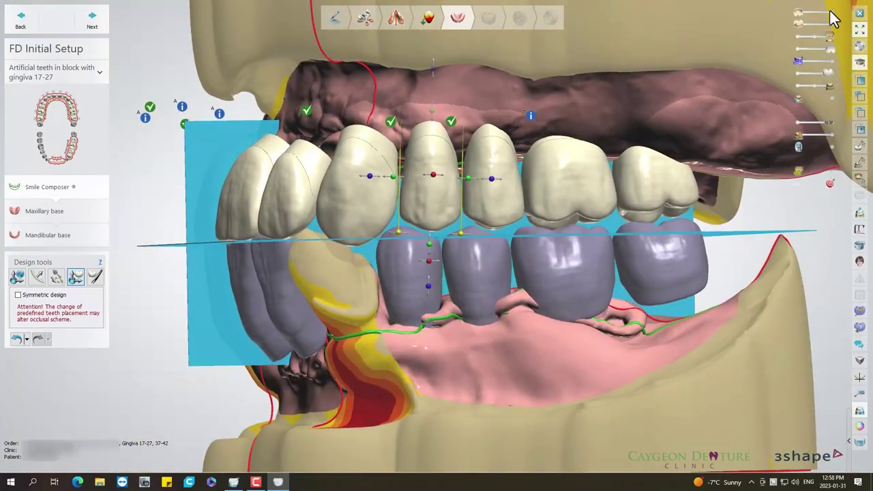
{"action": "right_click", "coordinate": [468, 214]}
{"action": "mouse_move", "coordinate": [389, 217]}
{"action": "right_mouse_down"}
{"action": "mouse_move", "coordinate": [639, 151]}
{"action": "mouse_move", "coordinate": [331, 152]}
{"action": "right_mouse_up"}
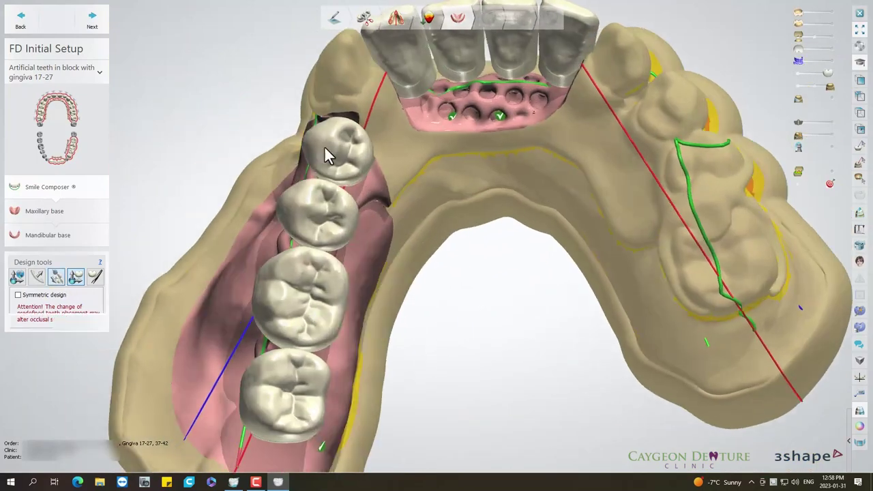
{"action": "left_click_drag", "start_coordinate": [332, 152], "coordinate": [376, 211]}
{"action": "mouse_move", "coordinate": [287, 379]}
{"action": "right_mouse_down"}
{"action": "mouse_move", "coordinate": [595, 321]}
{"action": "mouse_move", "coordinate": [401, 286]}
{"action": "mouse_move", "coordinate": [437, 357]}
{"action": "mouse_move", "coordinate": [750, 205]}
{"action": "right_mouse_up"}
{"action": "mouse_move", "coordinate": [614, 273]}
{"action": "right_mouse_down"}
{"action": "mouse_move", "coordinate": [496, 334]}
{"action": "mouse_move", "coordinate": [549, 305]}
{"action": "mouse_move", "coordinate": [578, 303]}
{"action": "right_mouse_up"}
{"action": "right_click_drag", "start_coordinate": [434, 217], "coordinate": [783, 217]}
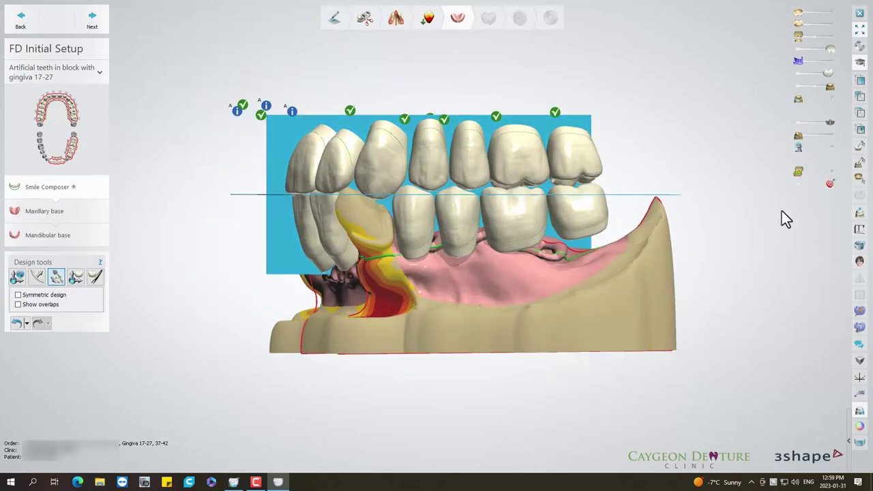
Undo the last tooth changes from the operation history and recheck both arches.
{"action": "left_click", "coordinate": [17, 325]}
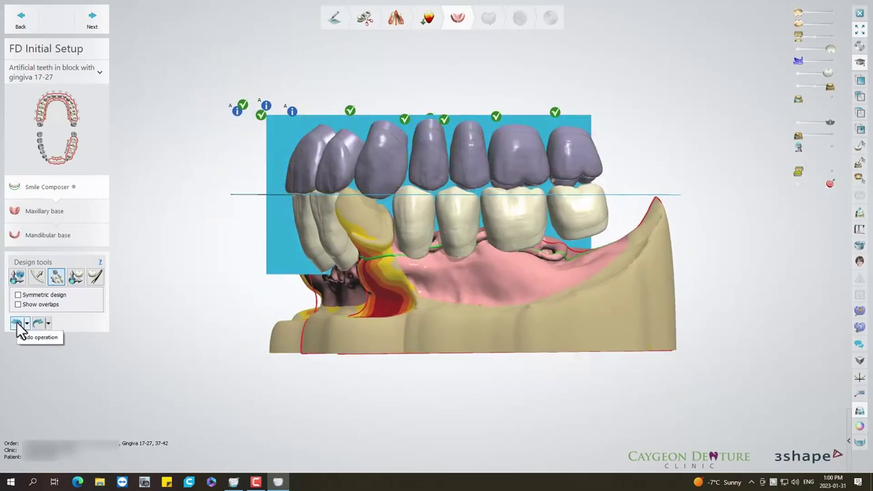
{"action": "left_click", "coordinate": [26, 323]}
{"action": "left_click", "coordinate": [31, 334]}
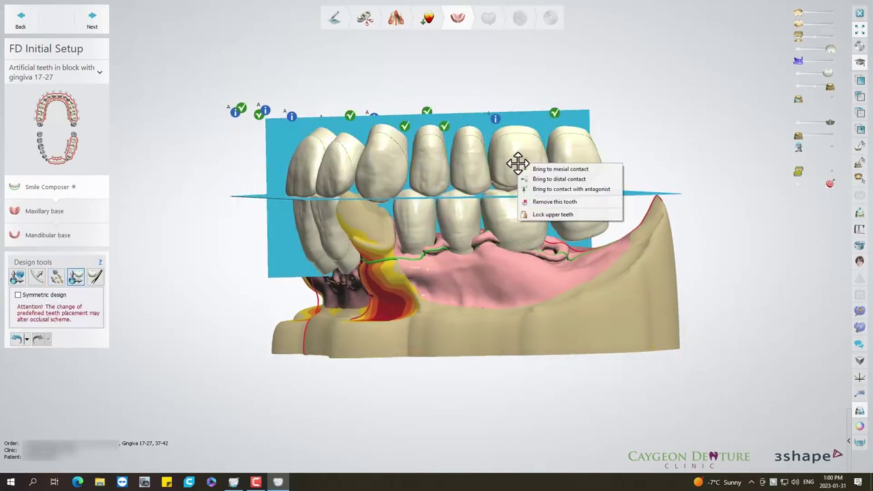
{"action": "mouse_move", "coordinate": [574, 161]}
{"action": "right_mouse_down"}
{"action": "mouse_move", "coordinate": [696, 195]}
{"action": "mouse_move", "coordinate": [380, 244]}
{"action": "mouse_move", "coordinate": [409, 215]}
{"action": "mouse_move", "coordinate": [403, 133]}
{"action": "right_mouse_up"}
{"action": "scroll", "coordinate": [380, 245], "scroll_direction": "up", "scroll_amount": 3}
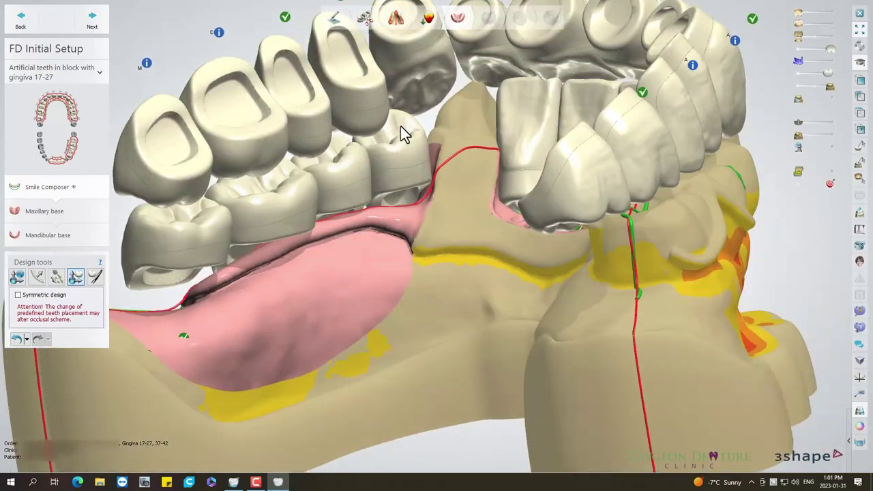
{"action": "mouse_move", "coordinate": [418, 199]}
{"action": "right_mouse_down"}
{"action": "mouse_move", "coordinate": [324, 91]}
{"action": "mouse_move", "coordinate": [366, 171]}
{"action": "mouse_move", "coordinate": [513, 142]}
{"action": "mouse_move", "coordinate": [565, 143]}
{"action": "mouse_move", "coordinate": [393, 238]}
{"action": "right_mouse_up"}
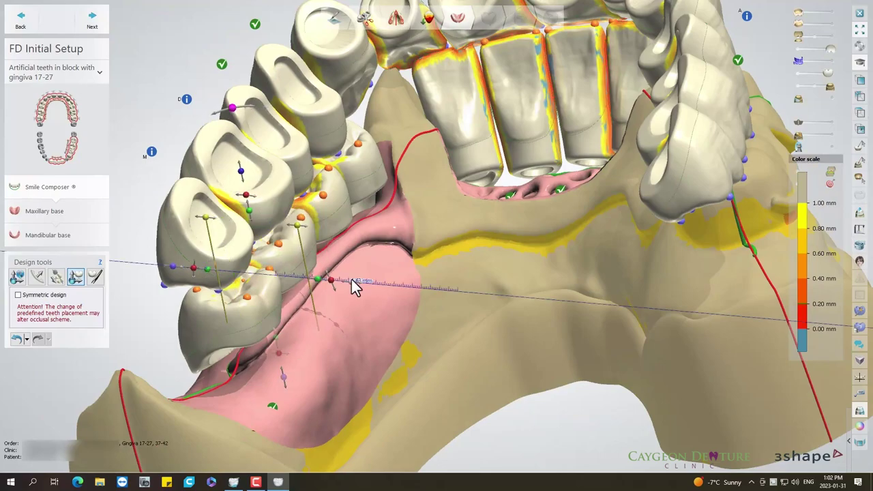
Turn on symmetric editing for the front teeth with the tooth move tool, viewing the upper biting surface.
{"action": "right_click_drag", "start_coordinate": [352, 286], "coordinate": [259, 154]}
{"action": "right_click_drag", "start_coordinate": [197, 230], "coordinate": [225, 176]}
{"action": "mouse_move", "coordinate": [415, 255]}
{"action": "right_mouse_down"}
{"action": "mouse_move", "coordinate": [247, 271]}
{"action": "mouse_move", "coordinate": [196, 187]}
{"action": "mouse_move", "coordinate": [302, 283]}
{"action": "mouse_move", "coordinate": [472, 277]}
{"action": "mouse_move", "coordinate": [469, 355]}
{"action": "mouse_move", "coordinate": [478, 170]}
{"action": "mouse_move", "coordinate": [354, 365]}
{"action": "right_mouse_up"}
{"action": "left_click", "coordinate": [859, 80]}
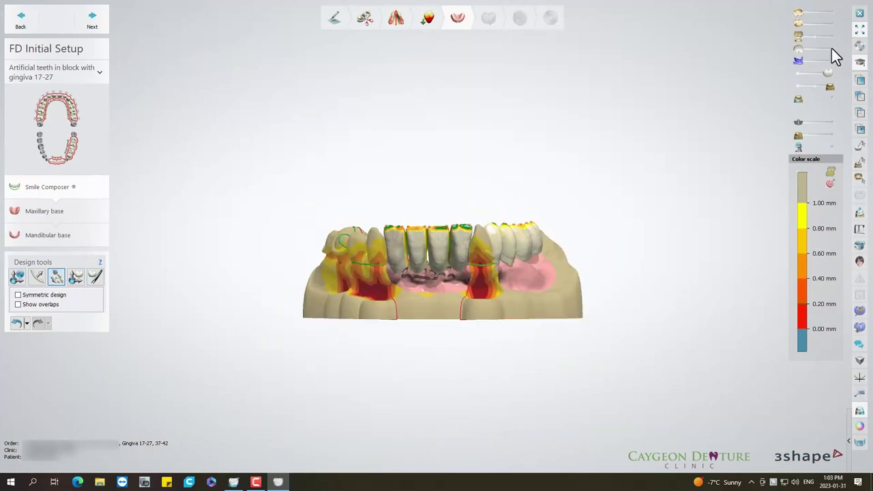
{"action": "mouse_move", "coordinate": [717, 141]}
{"action": "right_mouse_down"}
{"action": "mouse_move", "coordinate": [799, 41]}
{"action": "mouse_move", "coordinate": [414, 237]}
{"action": "right_mouse_up"}
{"action": "mouse_move", "coordinate": [341, 364]}
{"action": "right_mouse_down"}
{"action": "mouse_move", "coordinate": [561, 227]}
{"action": "mouse_move", "coordinate": [673, 211]}
{"action": "mouse_move", "coordinate": [143, 322]}
{"action": "right_mouse_up"}
{"action": "left_click", "coordinate": [75, 276]}
{"action": "mouse_move", "coordinate": [204, 328]}
{"action": "right_mouse_down"}
{"action": "mouse_move", "coordinate": [566, 357]}
{"action": "mouse_move", "coordinate": [662, 156]}
{"action": "mouse_move", "coordinate": [240, 296]}
{"action": "mouse_move", "coordinate": [277, 247]}
{"action": "right_mouse_up"}
{"action": "left_click", "coordinate": [277, 248]}
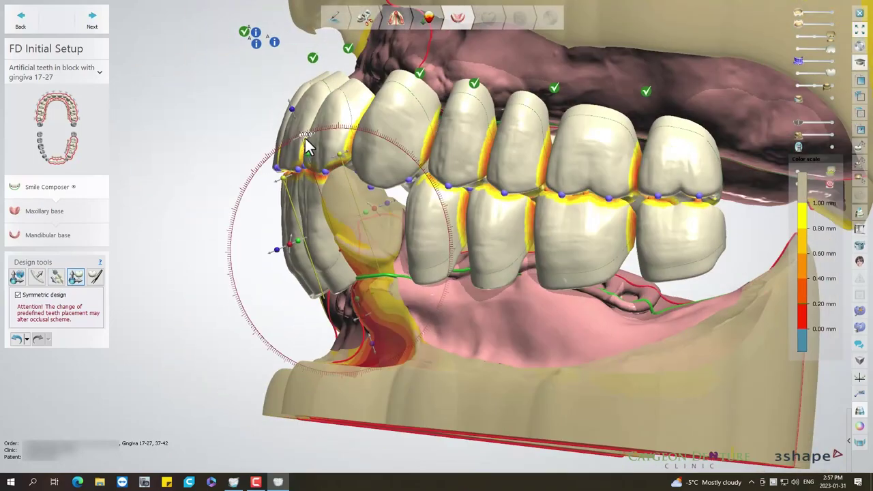
{"action": "mouse_move", "coordinate": [293, 142]}
{"action": "right_mouse_down"}
{"action": "mouse_move", "coordinate": [481, 267]}
{"action": "mouse_move", "coordinate": [335, 267]}
{"action": "right_mouse_up"}
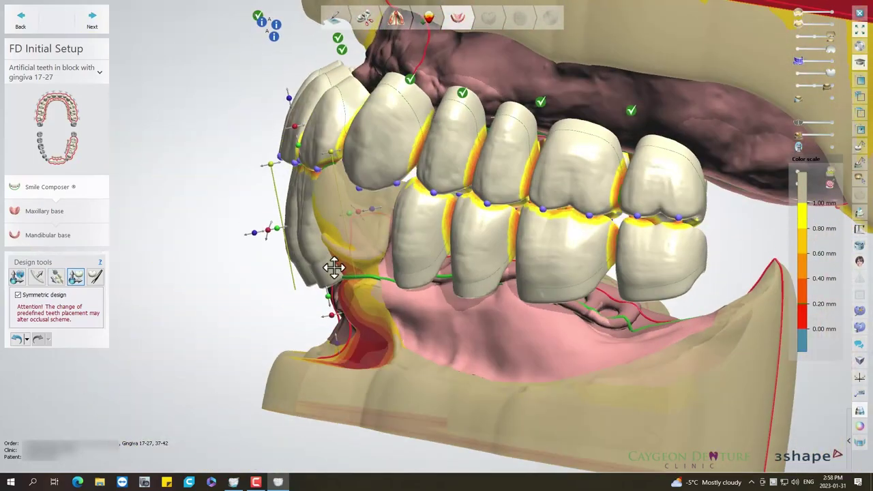
Rotate and shift the upper front teeth, toggling the lower jaw to check their contacts.
{"action": "left_click_drag", "start_coordinate": [359, 324], "coordinate": [347, 315]}
{"action": "right_click_drag", "start_coordinate": [347, 316], "coordinate": [494, 330]}
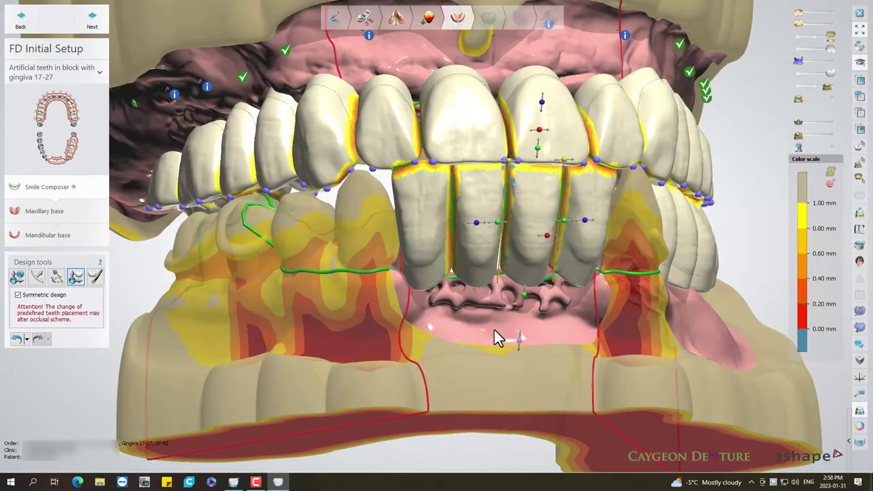
{"action": "left_click_drag", "start_coordinate": [826, 86], "coordinate": [801, 94]}
{"action": "right_click_drag", "start_coordinate": [801, 94], "coordinate": [486, 228]}
{"action": "left_click", "coordinate": [801, 59]}
{"action": "mouse_move", "coordinate": [800, 58]}
{"action": "right_mouse_down"}
{"action": "mouse_move", "coordinate": [559, 195]}
{"action": "mouse_move", "coordinate": [619, 194]}
{"action": "mouse_move", "coordinate": [507, 253]}
{"action": "mouse_move", "coordinate": [495, 242]}
{"action": "right_mouse_up"}
{"action": "left_click_drag", "start_coordinate": [495, 241], "coordinate": [511, 180]}
{"action": "mouse_move", "coordinate": [511, 179]}
{"action": "right_mouse_down"}
{"action": "mouse_move", "coordinate": [397, 353]}
{"action": "mouse_move", "coordinate": [446, 370]}
{"action": "mouse_move", "coordinate": [397, 400]}
{"action": "mouse_move", "coordinate": [438, 387]}
{"action": "mouse_move", "coordinate": [760, 175]}
{"action": "mouse_move", "coordinate": [526, 374]}
{"action": "mouse_move", "coordinate": [460, 187]}
{"action": "right_mouse_up"}
{"action": "scroll", "coordinate": [522, 291], "scroll_direction": "up", "scroll_amount": 2}
{"action": "mouse_move", "coordinate": [522, 291]}
{"action": "right_mouse_down"}
{"action": "mouse_move", "coordinate": [742, 60]}
{"action": "mouse_move", "coordinate": [814, 42]}
{"action": "mouse_move", "coordinate": [769, 131]}
{"action": "mouse_move", "coordinate": [556, 148]}
{"action": "right_mouse_up"}
{"action": "scroll", "coordinate": [554, 146], "scroll_direction": "down", "scroll_amount": 2}
Rotate a left-side tooth and tilt an upper tooth along its axis to reduce overlaps.
{"action": "left_click", "coordinate": [56, 276]}
{"action": "mouse_move", "coordinate": [321, 292]}
{"action": "right_mouse_down"}
{"action": "mouse_move", "coordinate": [361, 317]}
{"action": "mouse_move", "coordinate": [341, 296]}
{"action": "mouse_move", "coordinate": [425, 248]}
{"action": "mouse_move", "coordinate": [733, 125]}
{"action": "mouse_move", "coordinate": [290, 239]}
{"action": "right_mouse_up"}
{"action": "mouse_move", "coordinate": [290, 239]}
{"action": "left_mouse_down"}
{"action": "mouse_move", "coordinate": [282, 389]}
{"action": "mouse_move", "coordinate": [335, 327]}
{"action": "left_mouse_up"}
{"action": "mouse_move", "coordinate": [335, 327]}
{"action": "right_mouse_down"}
{"action": "mouse_move", "coordinate": [647, 157]}
{"action": "mouse_move", "coordinate": [622, 156]}
{"action": "mouse_move", "coordinate": [409, 230]}
{"action": "right_mouse_up"}
{"action": "right_click", "coordinate": [292, 254]}
{"action": "mouse_move", "coordinate": [290, 259]}
{"action": "right_mouse_down"}
{"action": "mouse_move", "coordinate": [403, 279]}
{"action": "mouse_move", "coordinate": [362, 94]}
{"action": "mouse_move", "coordinate": [322, 114]}
{"action": "mouse_move", "coordinate": [436, 248]}
{"action": "mouse_move", "coordinate": [419, 152]}
{"action": "right_mouse_up"}
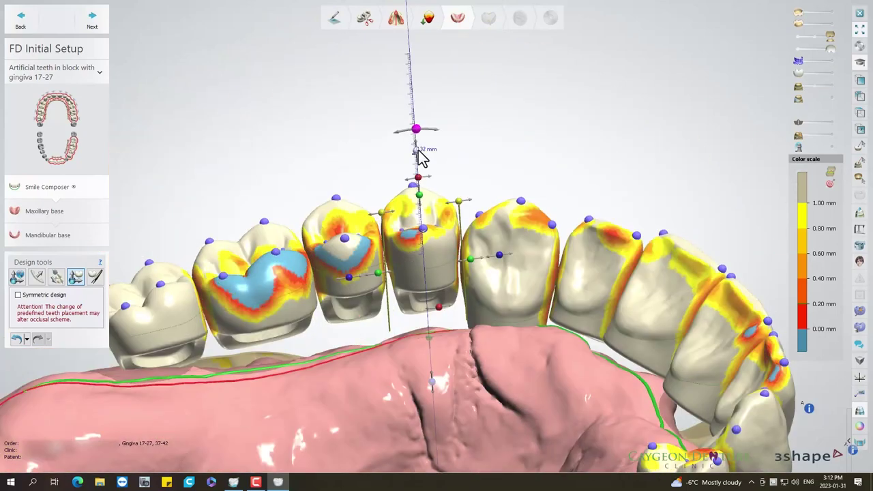
{"action": "left_click_drag", "start_coordinate": [339, 175], "coordinate": [337, 191]}
{"action": "left_click", "coordinate": [259, 286]}
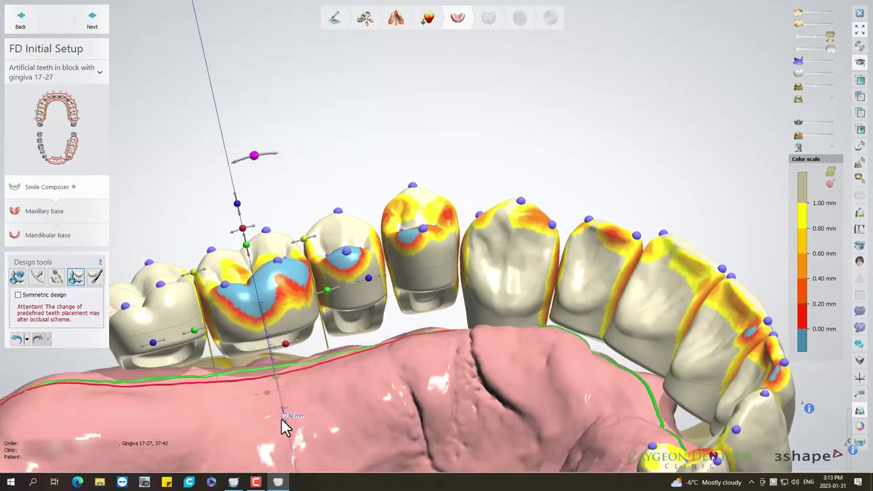
{"action": "right_click", "coordinate": [360, 280]}
{"action": "left_click", "coordinate": [253, 317]}
{"action": "mouse_move", "coordinate": [340, 383]}
{"action": "right_mouse_down"}
{"action": "mouse_move", "coordinate": [530, 365]}
{"action": "mouse_move", "coordinate": [522, 238]}
{"action": "mouse_move", "coordinate": [375, 243]}
{"action": "mouse_move", "coordinate": [400, 303]}
{"action": "right_mouse_up"}
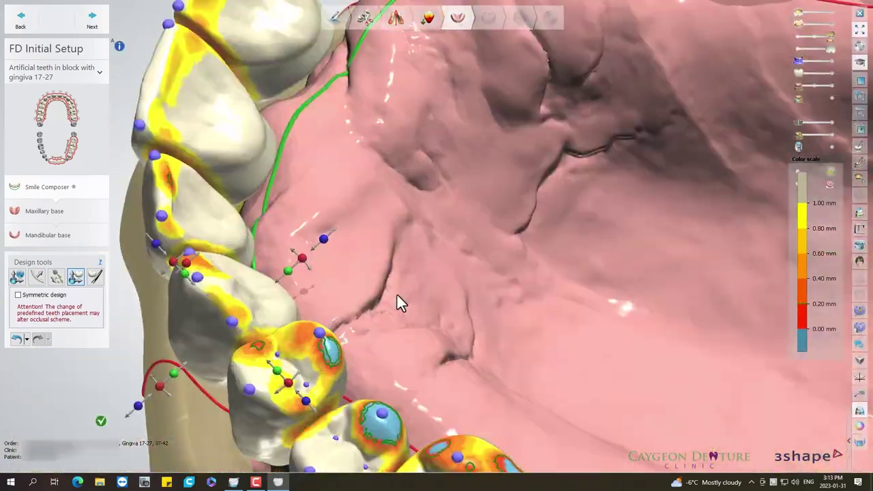
Trim tight contacts on the upper left premolar, molar and incisors with the morphing brush, then pick move-teeth.
{"action": "left_click", "coordinate": [94, 276]}
{"action": "right_click_drag", "start_coordinate": [210, 327], "coordinate": [246, 313]}
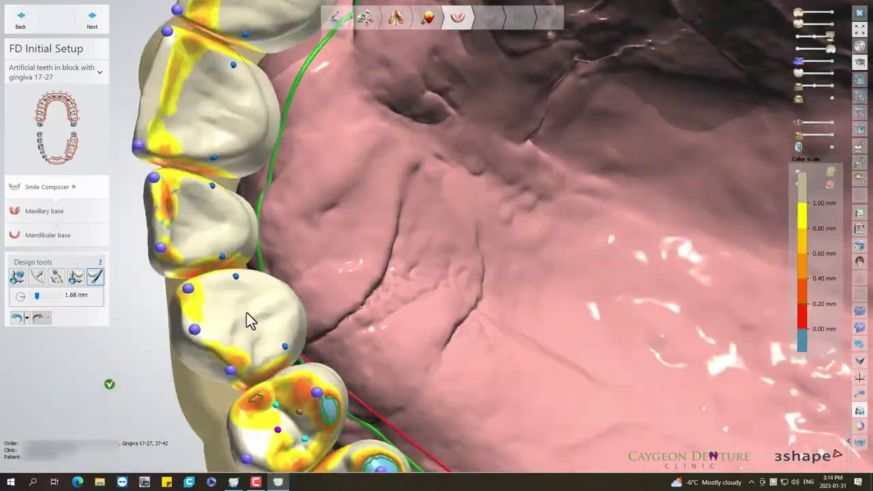
{"action": "right_click_drag", "start_coordinate": [175, 186], "coordinate": [307, 189]}
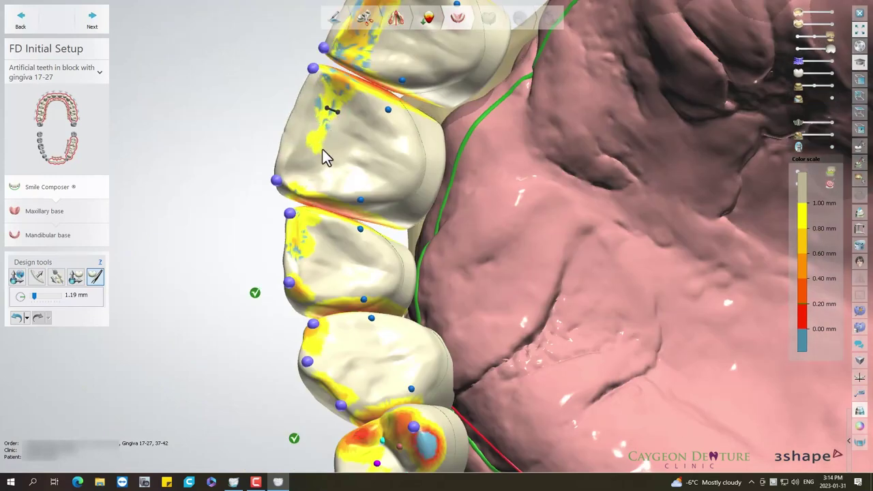
{"action": "right_click_drag", "start_coordinate": [369, 260], "coordinate": [380, 150]}
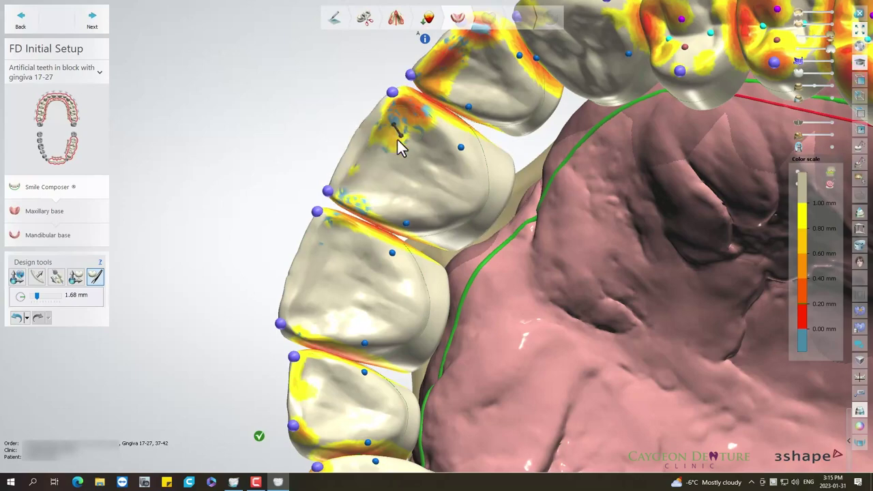
{"action": "left_click", "coordinate": [395, 150]}
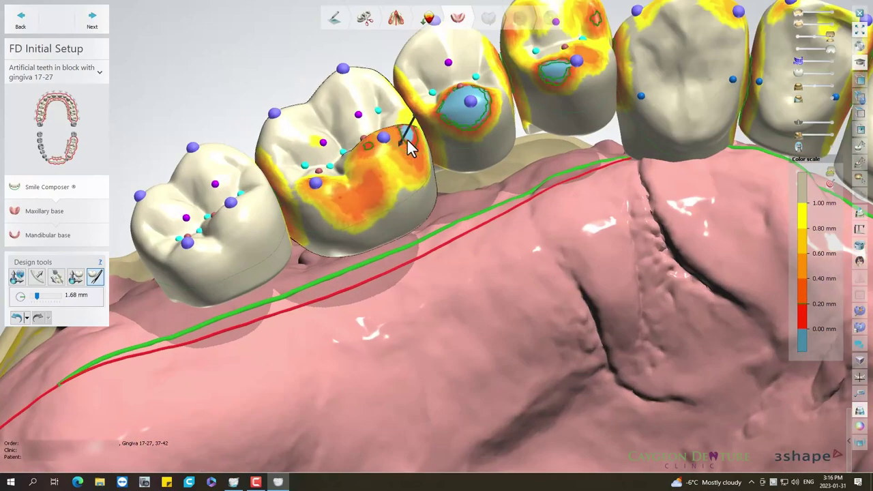
{"action": "left_click", "coordinate": [408, 149]}
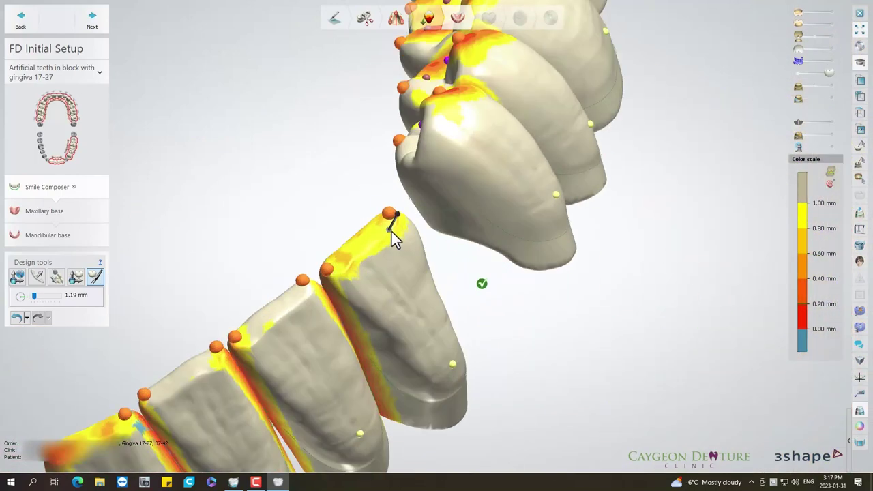
{"action": "left_click_drag", "start_coordinate": [393, 235], "coordinate": [357, 282]}
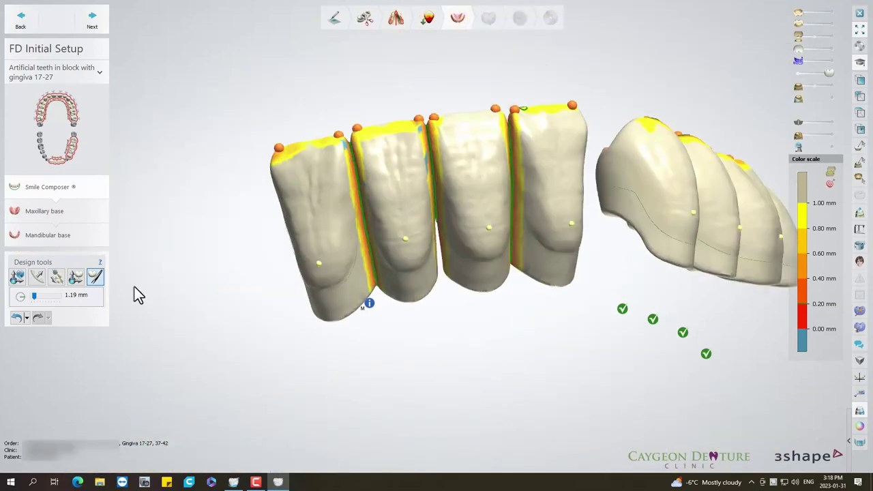
{"action": "left_click", "coordinate": [75, 277]}
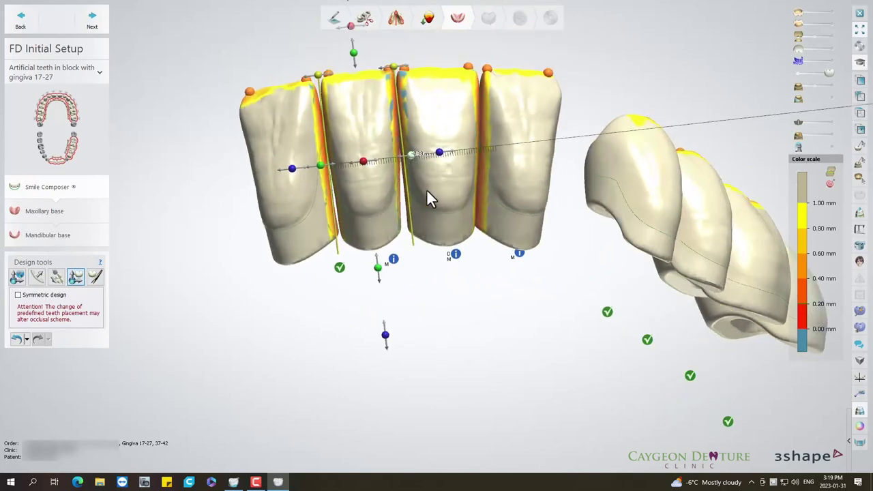
Check the tooth setup from the front with the upper base shown, then advance to denture base design.
{"action": "scroll", "coordinate": [463, 191], "scroll_direction": "up", "scroll_amount": 2}
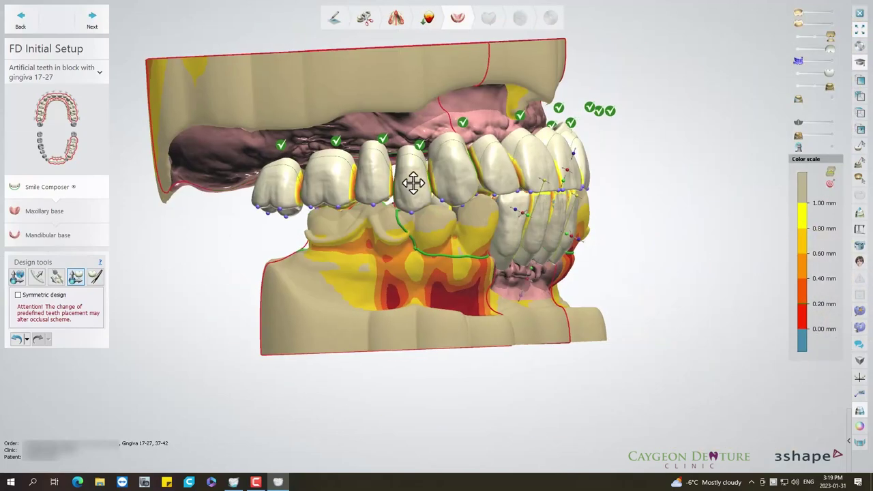
{"action": "scroll", "coordinate": [321, 247], "scroll_direction": "up", "scroll_amount": 3}
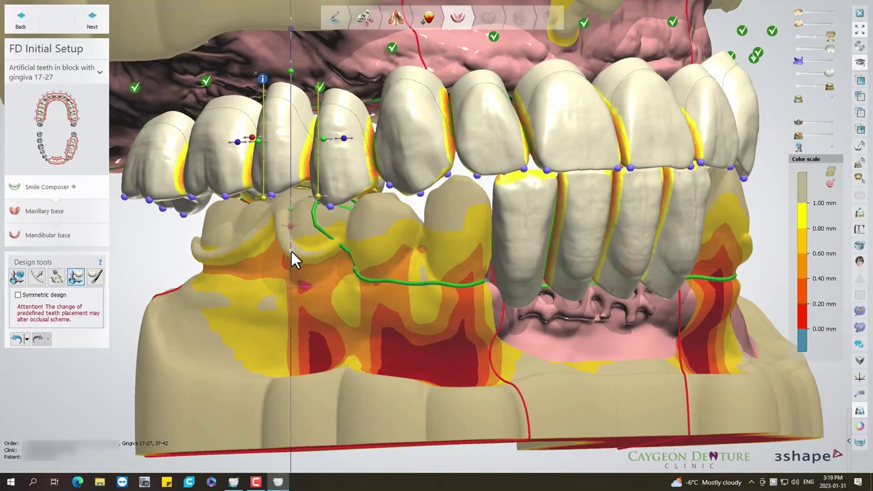
{"action": "scroll", "coordinate": [364, 257], "scroll_direction": "up", "scroll_amount": 1}
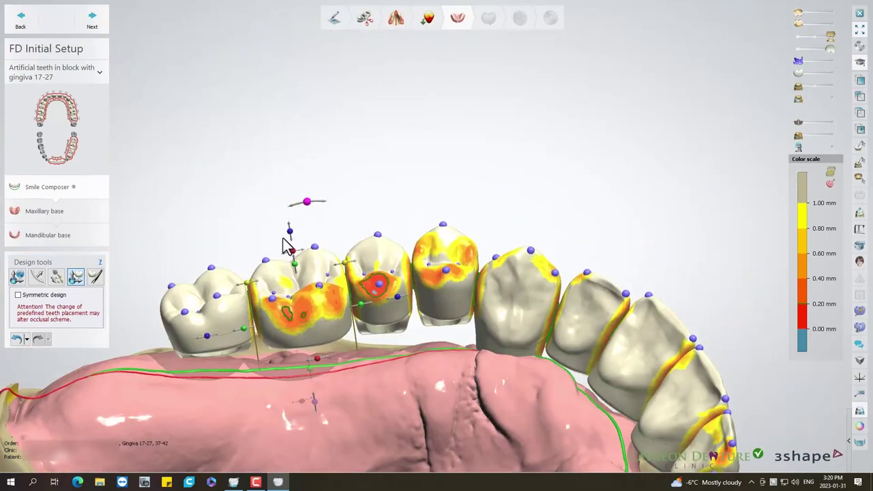
{"action": "left_click", "coordinate": [830, 73]}
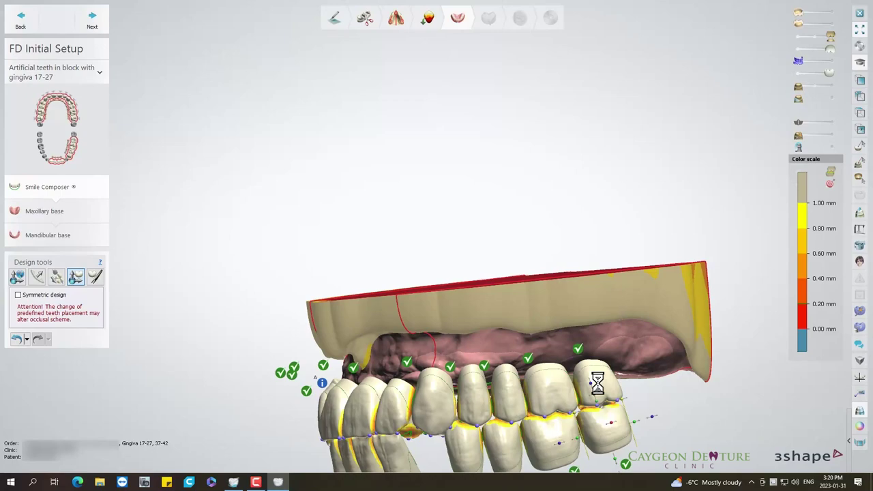
{"action": "right_click_drag", "start_coordinate": [596, 384], "coordinate": [635, 227]}
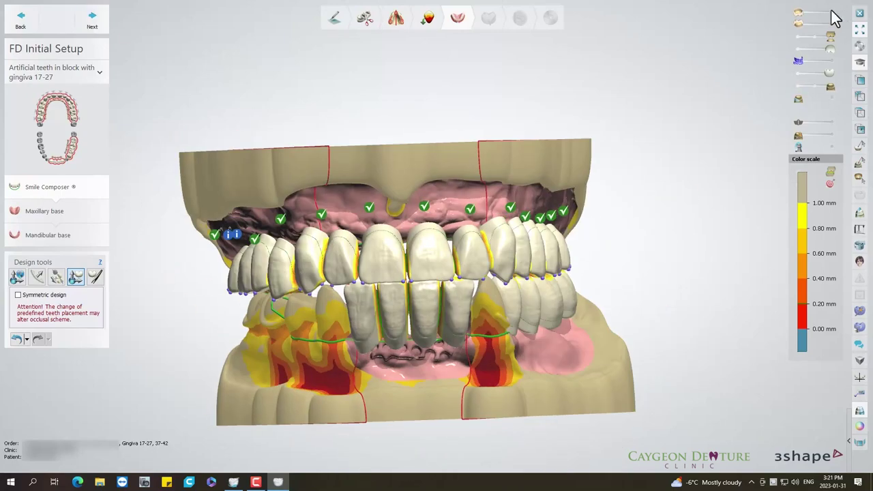
{"action": "left_click", "coordinate": [92, 19]}
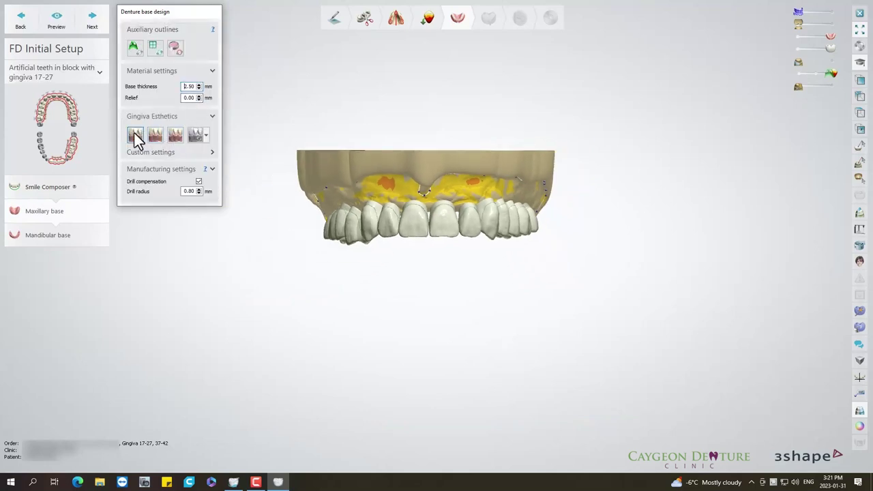
Accept drill compensation for the upper and lower denture bases to generate the pink gingiva.
{"action": "left_click", "coordinate": [89, 24]}
{"action": "key", "text": "Return"}
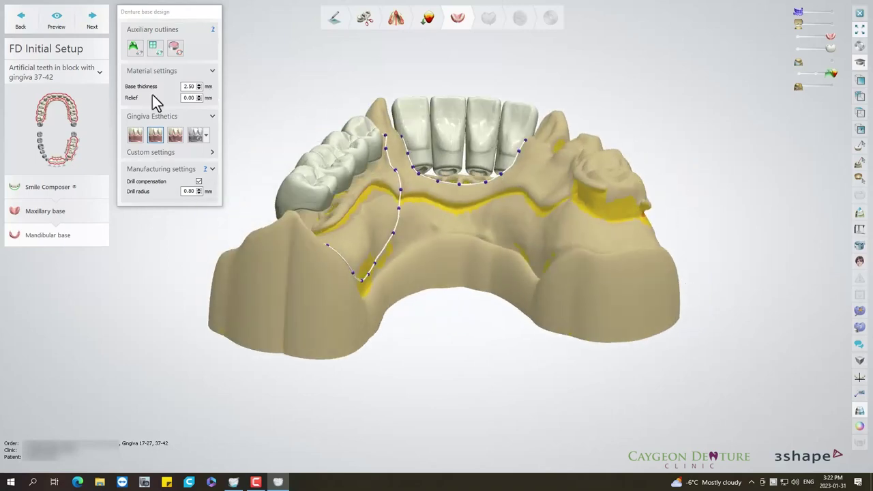
{"action": "left_click", "coordinate": [94, 28]}
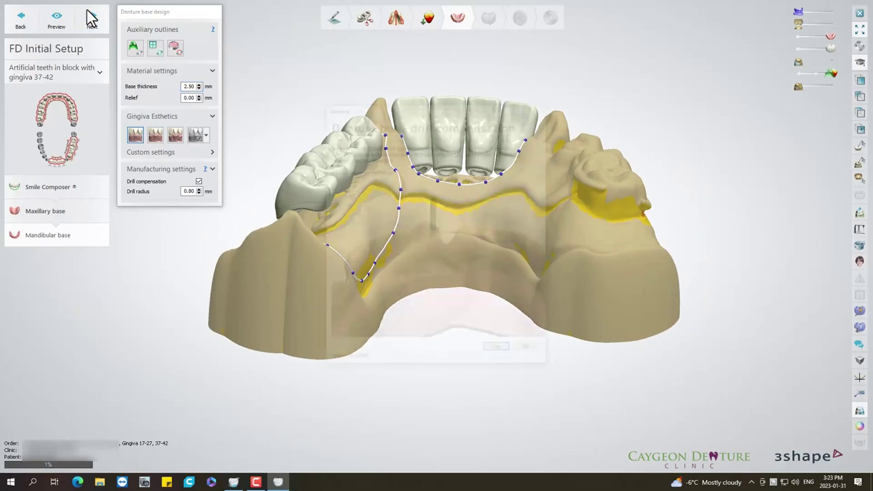
{"action": "key", "text": "Return"}
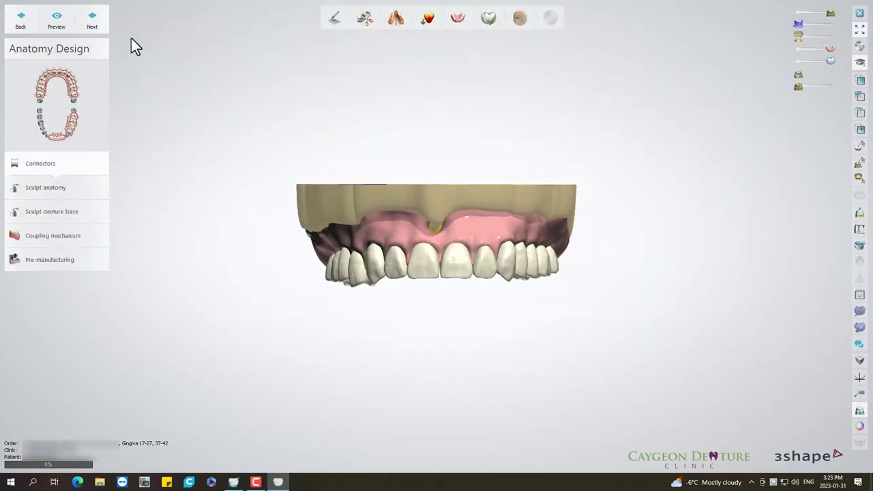
Advance to Sculpt anatomy, choose the Contacts and smoothing tool, and open Virtual articulation.
{"action": "left_click", "coordinate": [95, 17]}
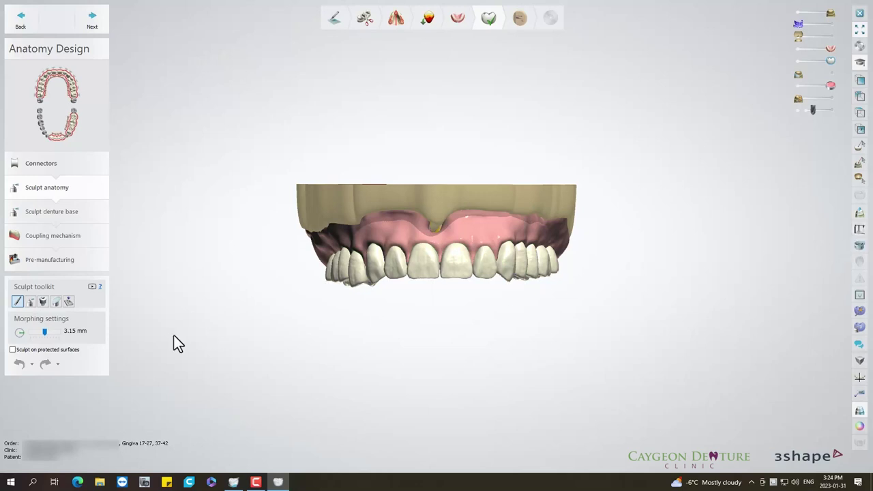
{"action": "left_click", "coordinate": [71, 301]}
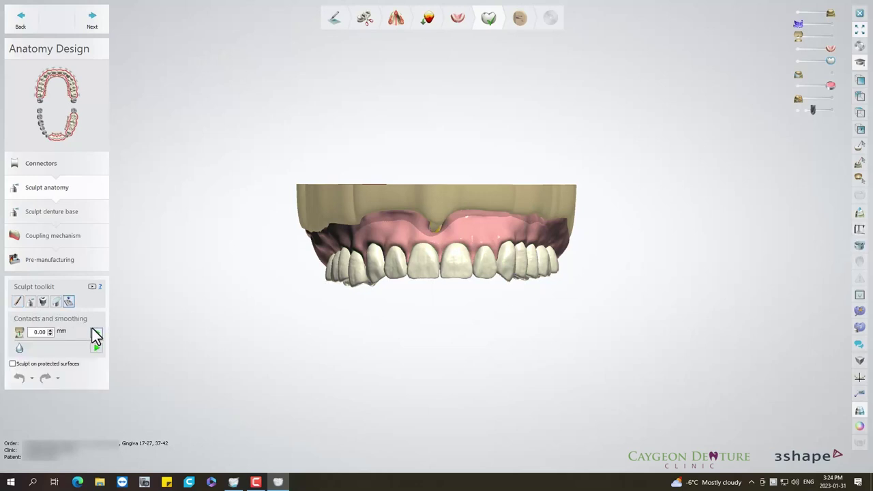
{"action": "left_click", "coordinate": [96, 333]}
{"action": "left_click", "coordinate": [860, 230]}
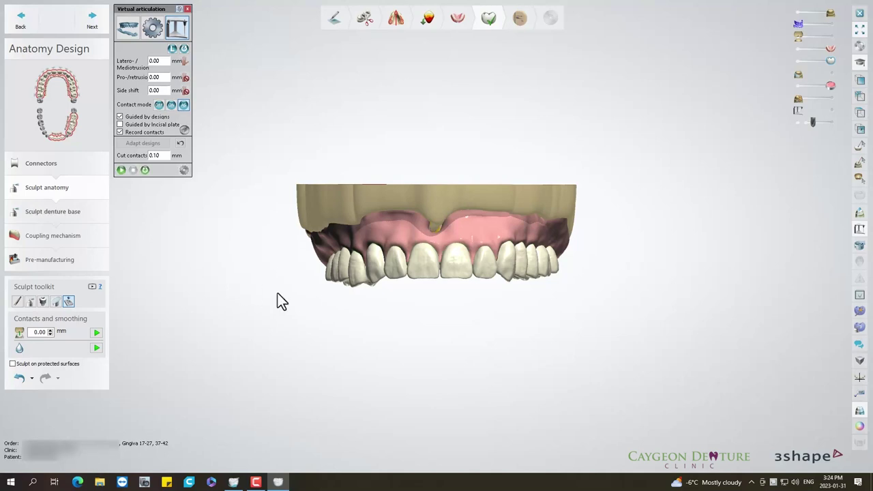
{"action": "right_click_drag", "start_coordinate": [278, 294], "coordinate": [277, 275]}
Run the jaw movement simulation three times to record contacts, then adapt the designs.
{"action": "left_click", "coordinate": [124, 168]}
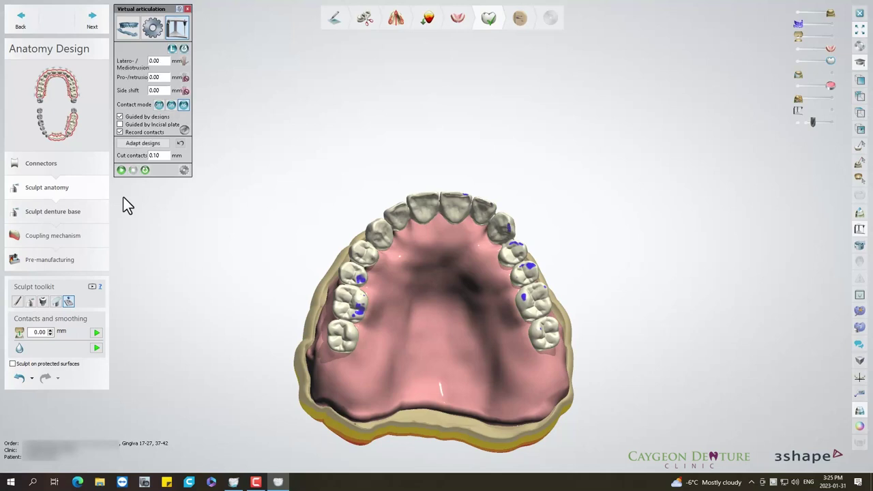
{"action": "left_click", "coordinate": [121, 169]}
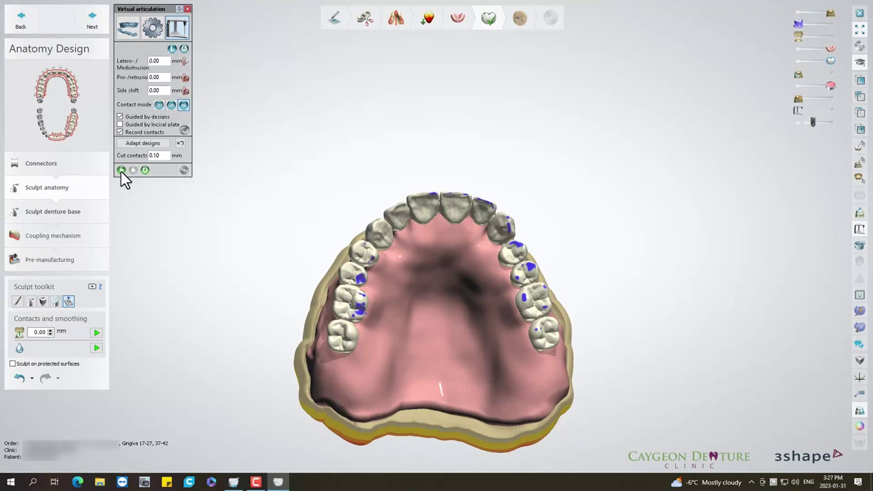
{"action": "left_click", "coordinate": [121, 171]}
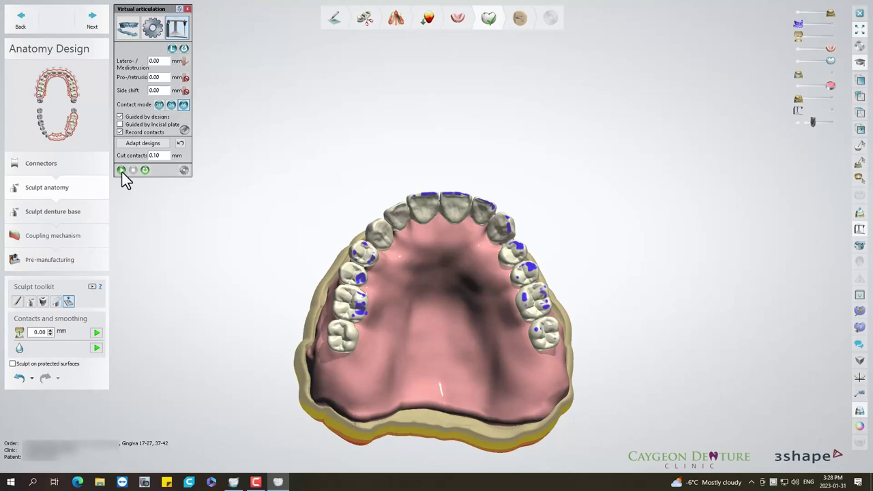
{"action": "left_click", "coordinate": [143, 144]}
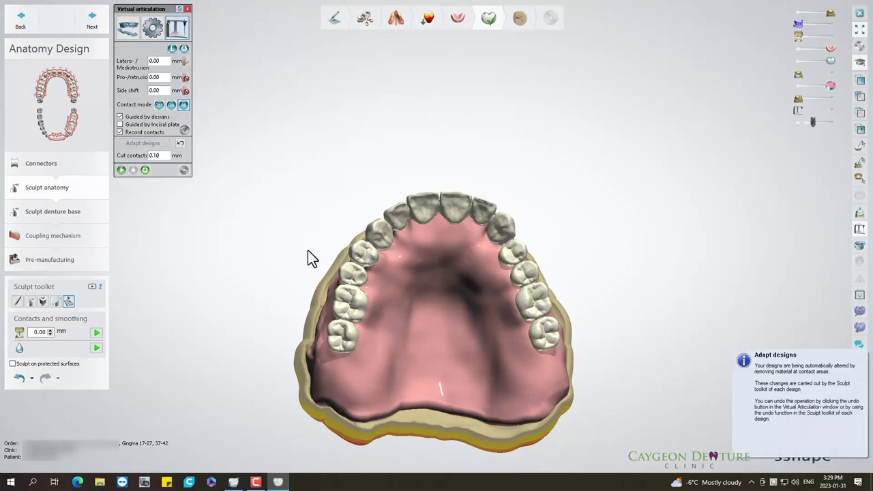
Return to a front view and advance to the Sculpt denture base step.
{"action": "right_click_drag", "start_coordinate": [307, 250], "coordinate": [302, 347]}
{"action": "left_click", "coordinate": [86, 19]}
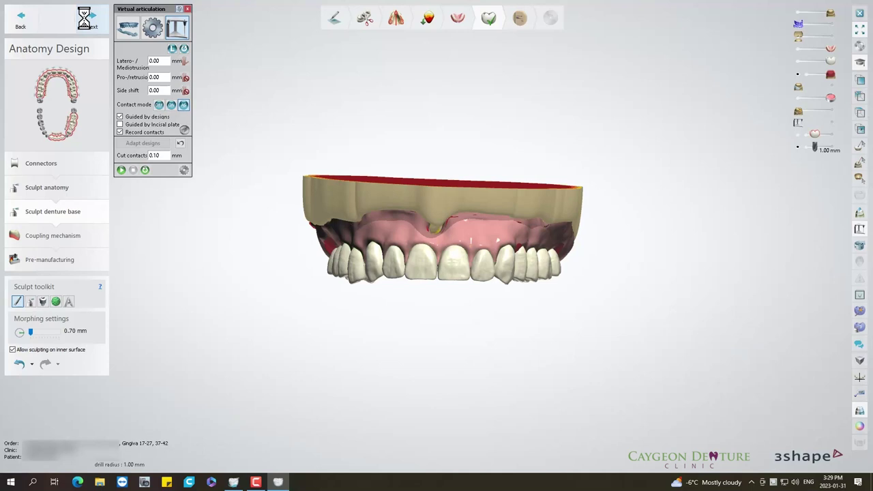
{"action": "right_click_drag", "start_coordinate": [364, 345], "coordinate": [412, 351]}
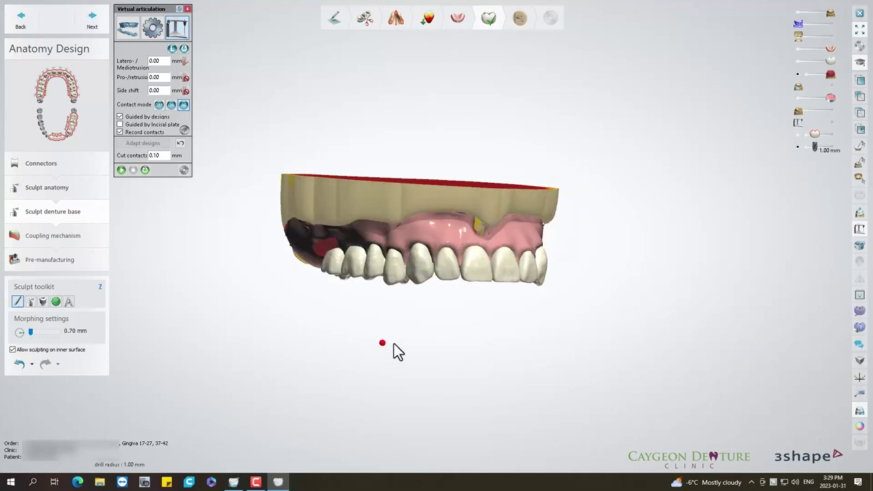
Hide the opposing jaw and smooth red contact spots on the upper base with the 5.00 mm wax knife.
{"action": "left_click", "coordinate": [30, 301]}
{"action": "scroll", "coordinate": [425, 189], "scroll_direction": "up", "scroll_amount": 3}
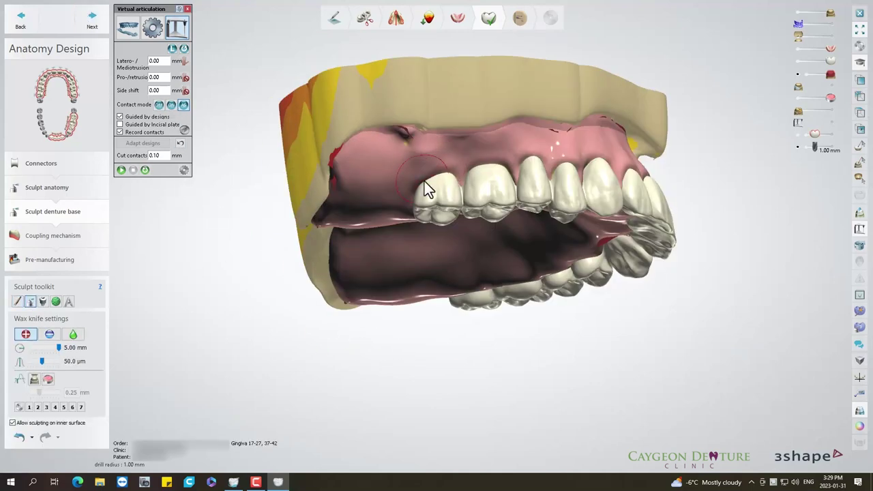
{"action": "left_click", "coordinate": [823, 34]}
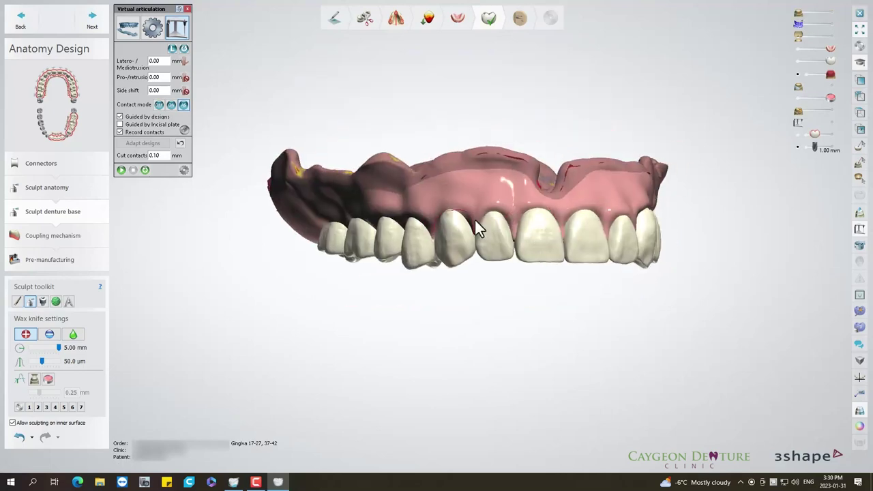
{"action": "mouse_move", "coordinate": [594, 220]}
{"action": "right_mouse_down"}
{"action": "mouse_move", "coordinate": [594, 231]}
{"action": "mouse_move", "coordinate": [551, 219]}
{"action": "right_mouse_up"}
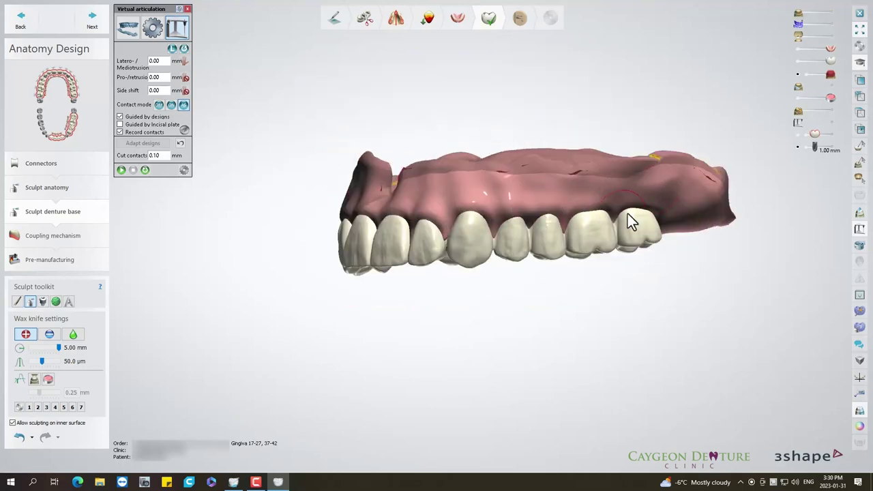
{"action": "right_click_drag", "start_coordinate": [620, 221], "coordinate": [441, 107]}
{"action": "mouse_move", "coordinate": [442, 107]}
{"action": "left_mouse_down", "text": "shift"}
{"action": "mouse_move", "coordinate": [408, 340]}
{"action": "mouse_move", "coordinate": [575, 229]}
{"action": "mouse_move", "coordinate": [418, 121]}
{"action": "mouse_move", "coordinate": [591, 276]}
{"action": "left_mouse_up", "text": "shift"}
Inspect the upper denture from front, right and molar angles, then go back to Sculpt denture base.
{"action": "mouse_move", "coordinate": [443, 162]}
{"action": "right_mouse_down"}
{"action": "mouse_move", "coordinate": [555, 156]}
{"action": "mouse_move", "coordinate": [513, 225]}
{"action": "mouse_move", "coordinate": [551, 243]}
{"action": "mouse_move", "coordinate": [598, 250]}
{"action": "right_mouse_up"}
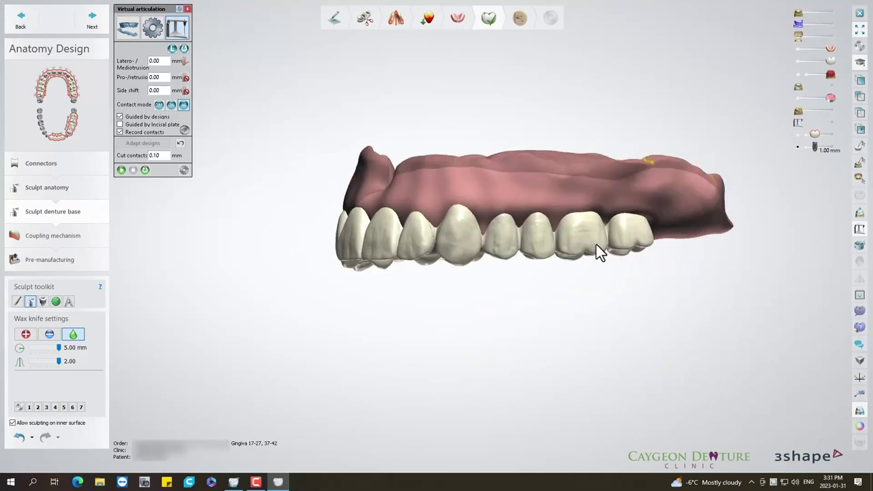
{"action": "right_click_drag", "start_coordinate": [637, 216], "coordinate": [622, 228]}
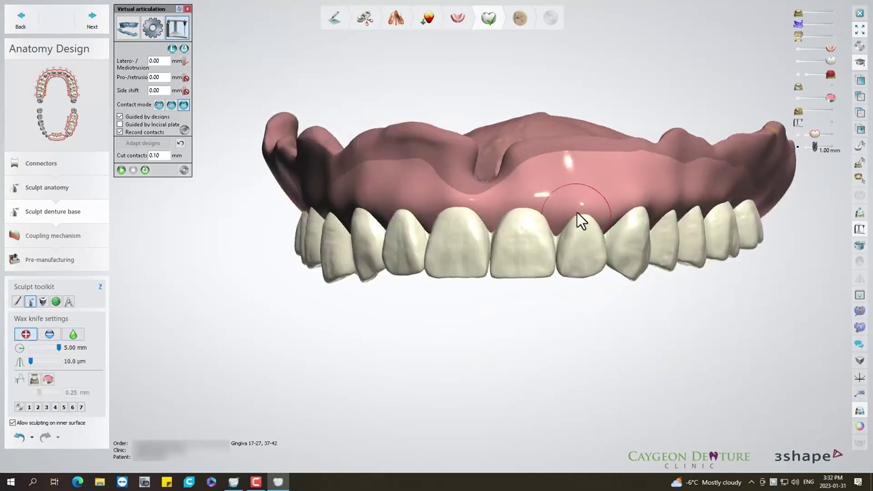
{"action": "right_click_drag", "start_coordinate": [437, 225], "coordinate": [483, 238]}
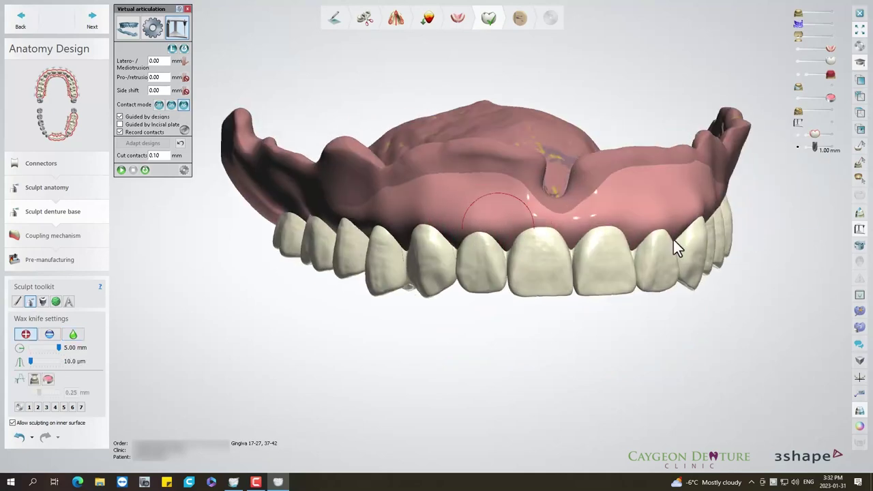
{"action": "mouse_move", "coordinate": [427, 238]}
{"action": "right_mouse_down"}
{"action": "mouse_move", "coordinate": [631, 225]}
{"action": "mouse_move", "coordinate": [526, 172]}
{"action": "mouse_move", "coordinate": [303, 199]}
{"action": "right_mouse_up"}
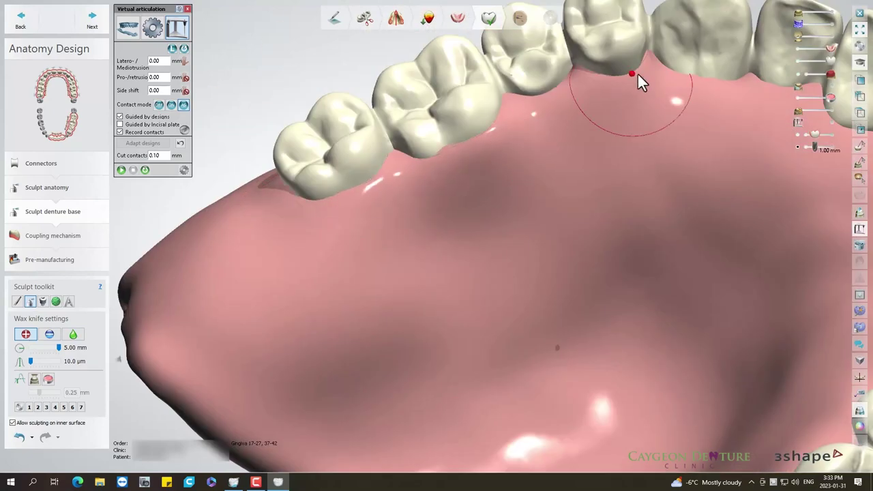
{"action": "mouse_move", "coordinate": [498, 278]}
{"action": "right_mouse_down"}
{"action": "mouse_move", "coordinate": [755, 292]}
{"action": "mouse_move", "coordinate": [448, 288]}
{"action": "right_mouse_up"}
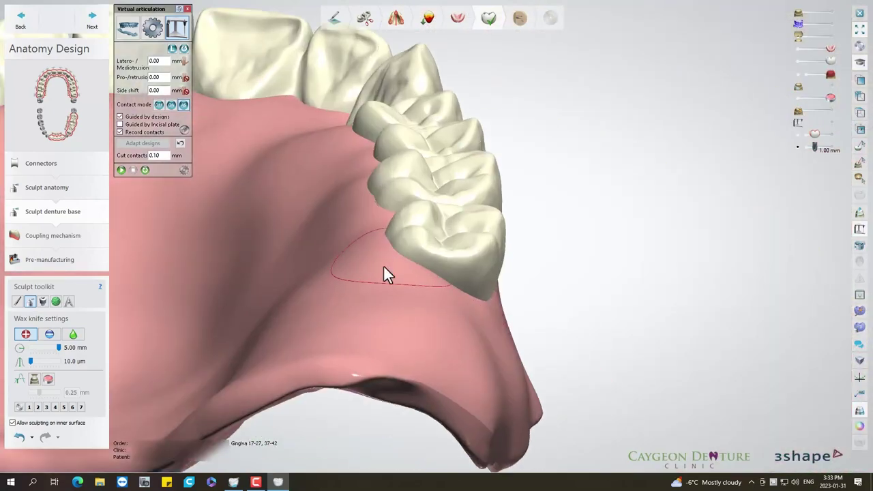
{"action": "right_click_drag", "start_coordinate": [386, 272], "coordinate": [482, 261]}
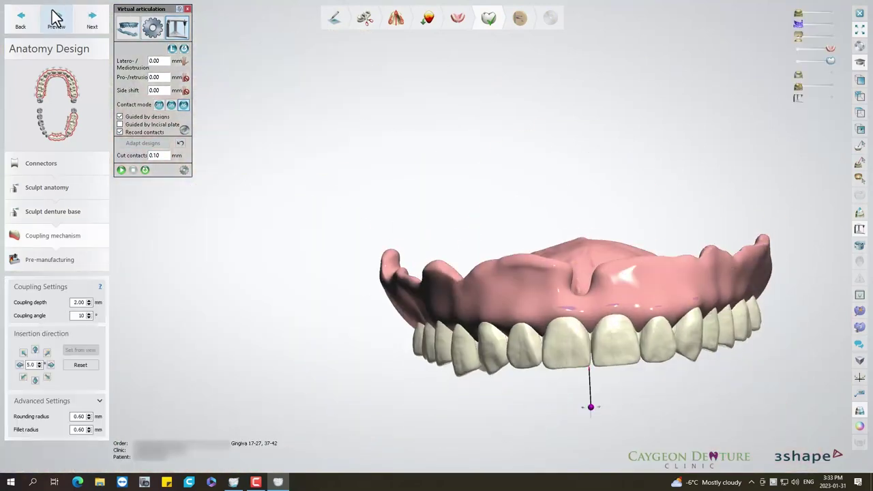
{"action": "left_click", "coordinate": [20, 20]}
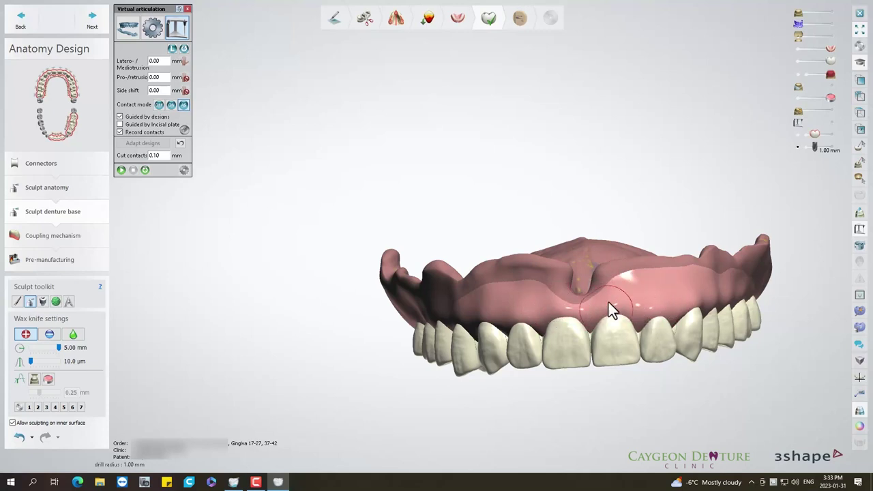
Re-enter Coupling mechanism (2.00 mm depth, 10° angle) after a base touch-up, and inspect the denture underside.
{"action": "left_click", "coordinate": [94, 24]}
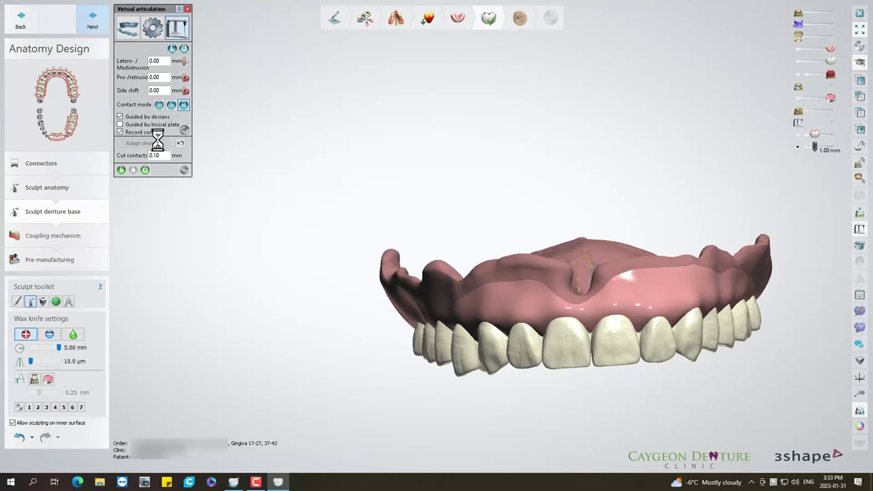
{"action": "mouse_move", "coordinate": [531, 346]}
{"action": "right_mouse_down"}
{"action": "mouse_move", "coordinate": [585, 341]}
{"action": "mouse_move", "coordinate": [603, 322]}
{"action": "mouse_move", "coordinate": [490, 335]}
{"action": "right_mouse_up"}
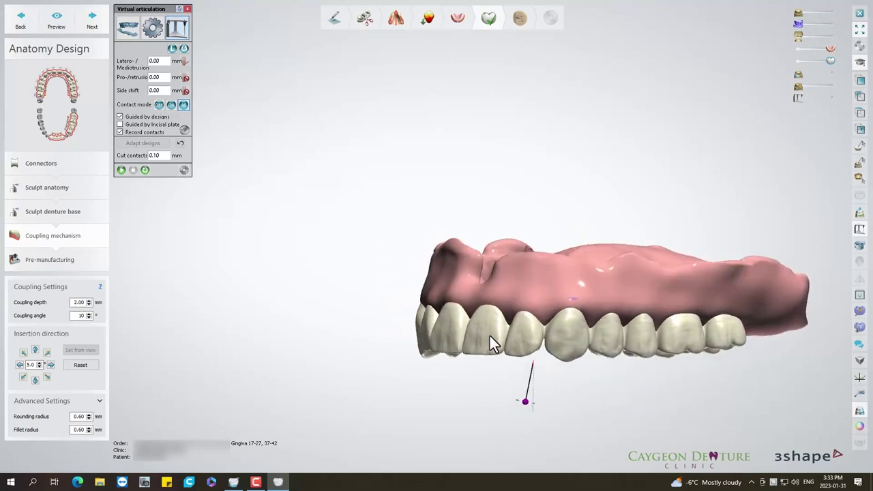
{"action": "left_click", "coordinate": [23, 19]}
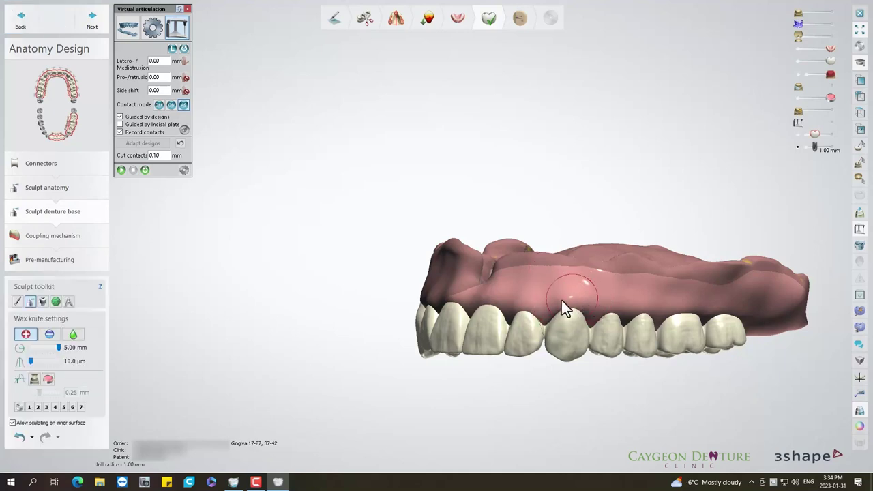
{"action": "left_click", "coordinate": [92, 18]}
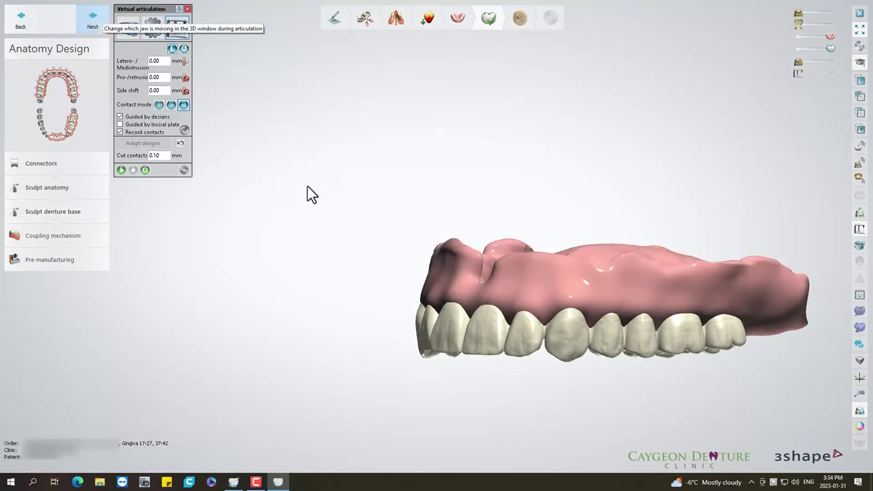
{"action": "middle_click_drag", "start_coordinate": [606, 309], "coordinate": [489, 307]}
{"action": "mouse_move", "coordinate": [489, 307]}
{"action": "right_mouse_down"}
{"action": "mouse_move", "coordinate": [464, 286]}
{"action": "mouse_move", "coordinate": [457, 232]}
{"action": "mouse_move", "coordinate": [493, 298]}
{"action": "mouse_move", "coordinate": [539, 305]}
{"action": "mouse_move", "coordinate": [578, 281]}
{"action": "mouse_move", "coordinate": [579, 256]}
{"action": "right_mouse_up"}
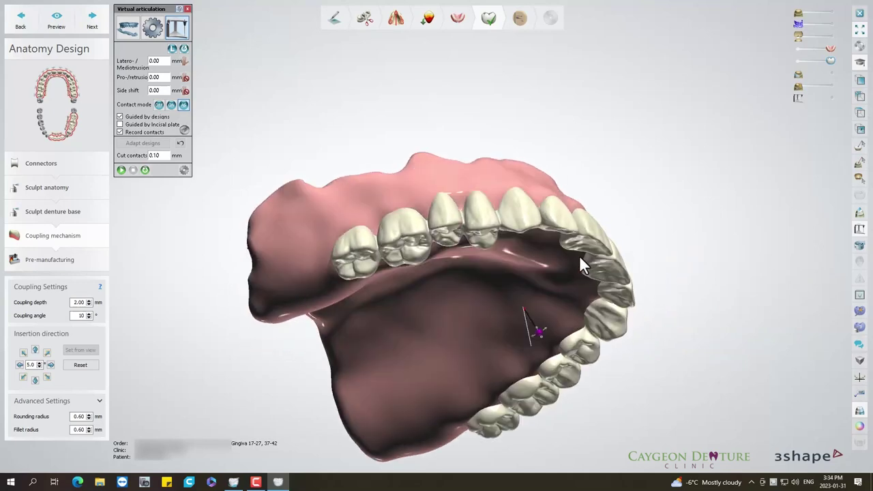
Generate the upper coupling, preview the gingiva cut, then advance through Connectors to Sculpt anatomy.
{"action": "left_click", "coordinate": [98, 22]}
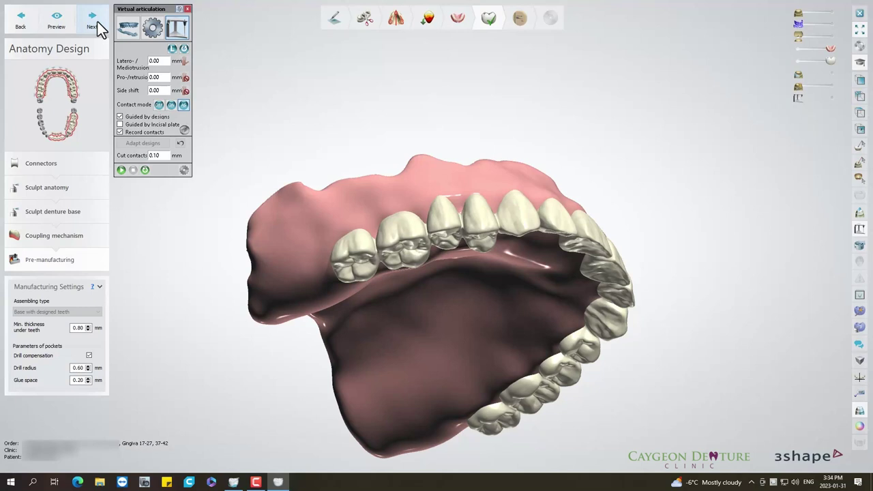
{"action": "mouse_move", "coordinate": [246, 137]}
{"action": "right_mouse_down"}
{"action": "mouse_move", "coordinate": [552, 208]}
{"action": "mouse_move", "coordinate": [550, 234]}
{"action": "mouse_move", "coordinate": [508, 245]}
{"action": "mouse_move", "coordinate": [528, 235]}
{"action": "mouse_move", "coordinate": [509, 248]}
{"action": "mouse_move", "coordinate": [518, 246]}
{"action": "right_mouse_up"}
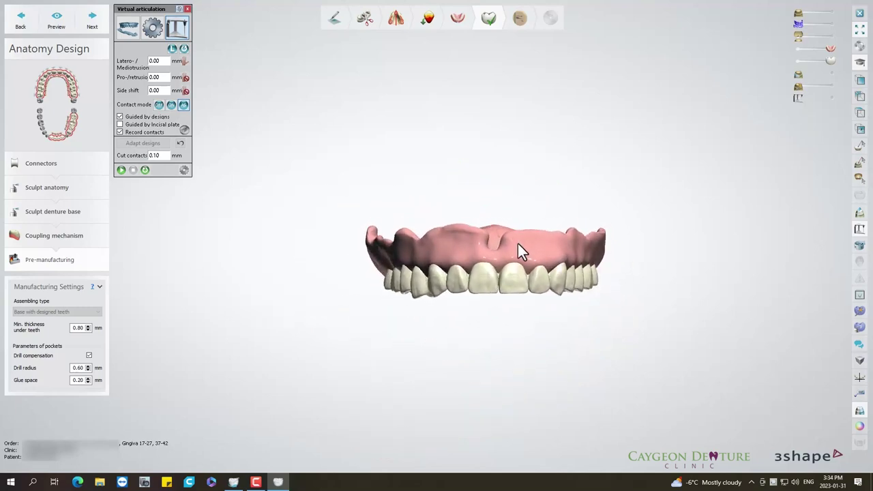
{"action": "left_click", "coordinate": [57, 17]}
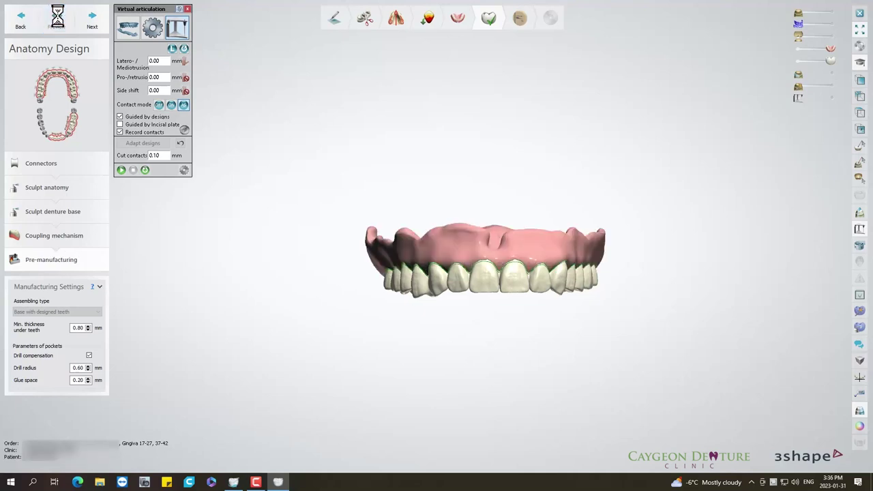
{"action": "left_click", "coordinate": [92, 24]}
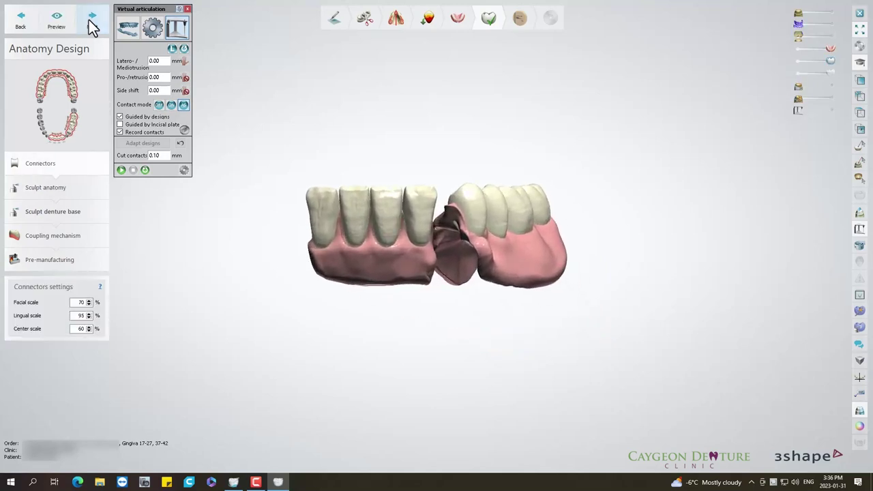
{"action": "left_click", "coordinate": [92, 24]}
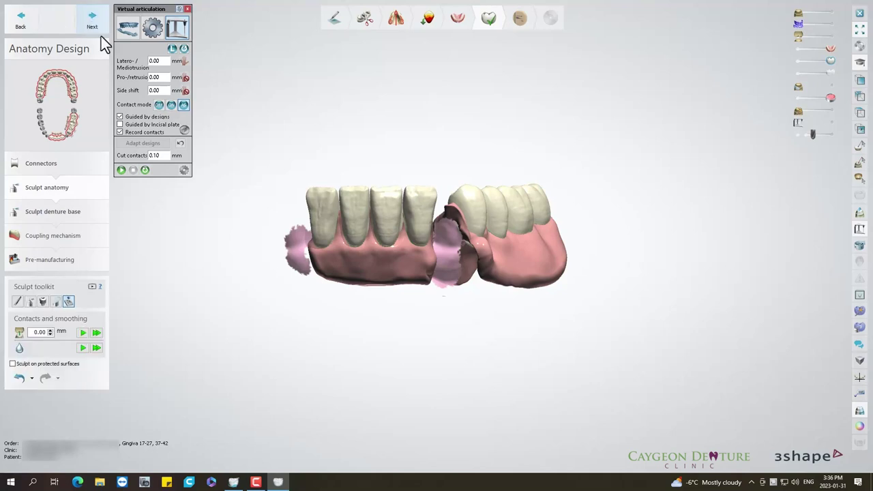
Fade out the translucent pink layer and cut gingiva beside the tooth with the 1.32 mm wax knife.
{"action": "left_click", "coordinate": [797, 98]}
{"action": "mouse_move", "coordinate": [605, 184]}
{"action": "right_mouse_down"}
{"action": "mouse_move", "coordinate": [490, 226]}
{"action": "mouse_move", "coordinate": [529, 225]}
{"action": "mouse_move", "coordinate": [649, 257]}
{"action": "right_mouse_up"}
{"action": "scroll", "coordinate": [649, 256], "scroll_direction": "up", "scroll_amount": 2}
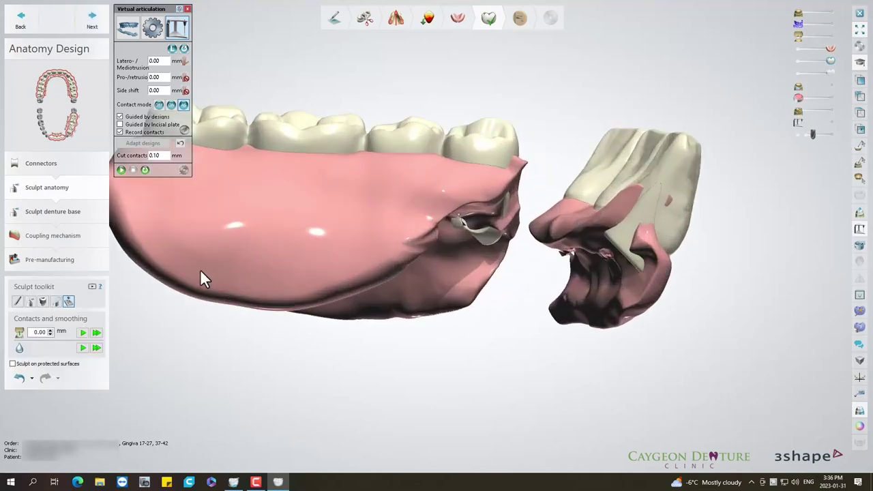
{"action": "left_click", "coordinate": [30, 301]}
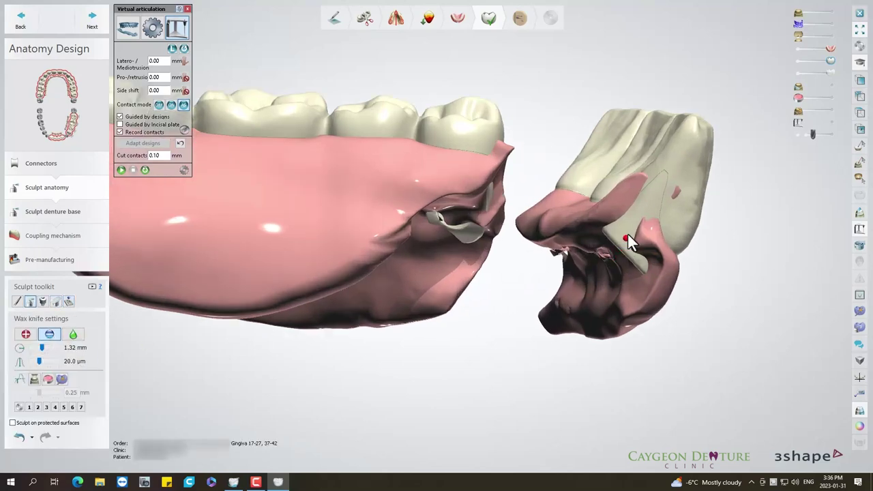
{"action": "mouse_move", "coordinate": [452, 238]}
{"action": "right_mouse_down"}
{"action": "mouse_move", "coordinate": [439, 202]}
{"action": "mouse_move", "coordinate": [464, 185]}
{"action": "right_mouse_up"}
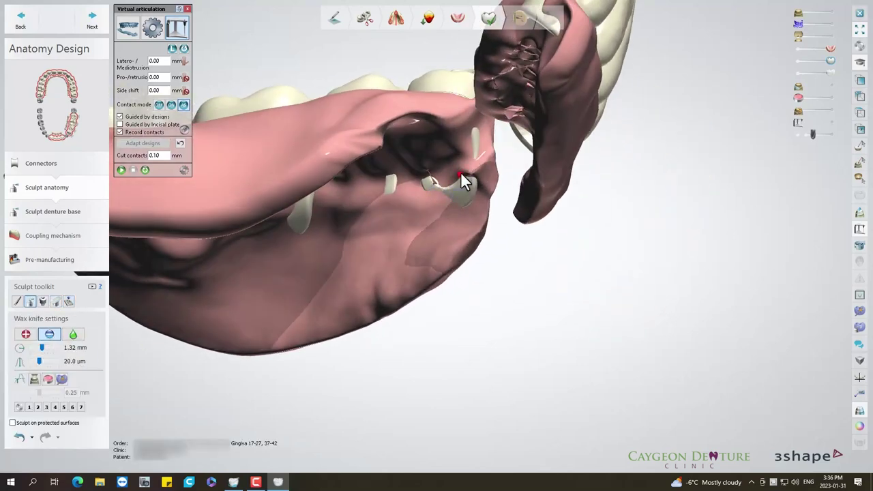
{"action": "left_click", "coordinate": [469, 189]}
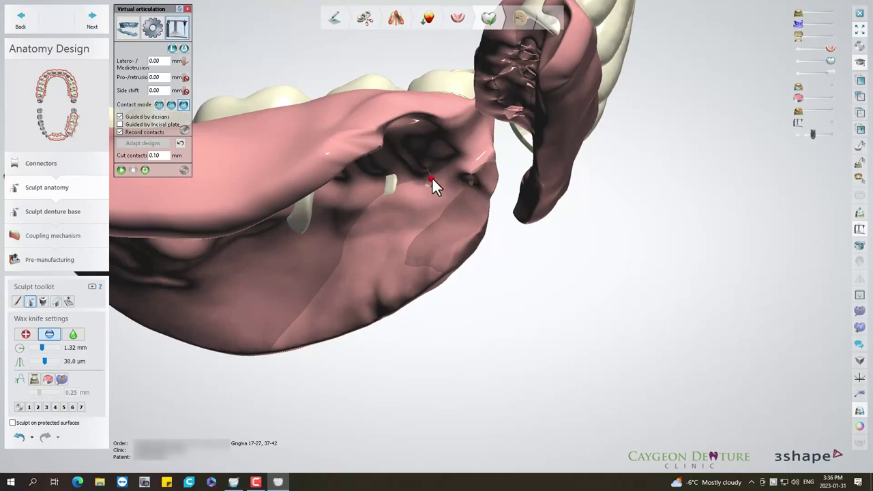
Trim off the tooth part protruding through the partial denture's gingiva and orbit to check it.
{"action": "mouse_move", "coordinate": [442, 191]}
{"action": "right_mouse_down"}
{"action": "mouse_move", "coordinate": [462, 192]}
{"action": "mouse_move", "coordinate": [493, 158]}
{"action": "mouse_move", "coordinate": [478, 192]}
{"action": "right_mouse_up"}
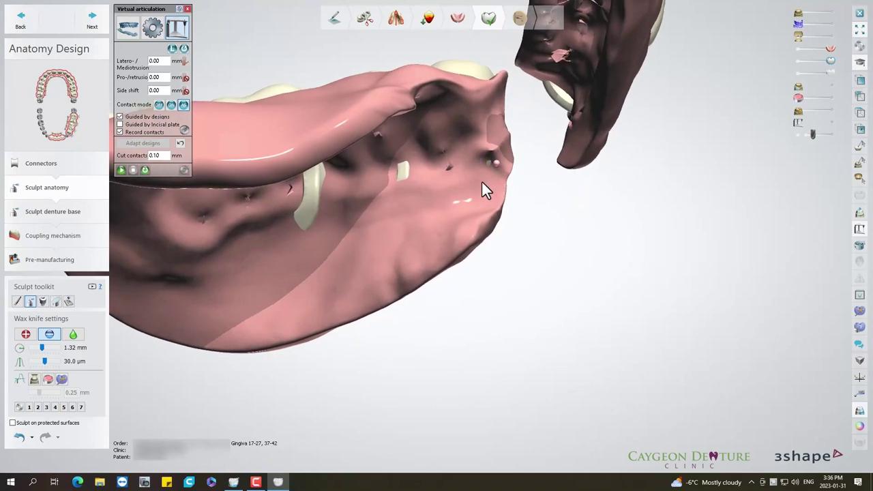
{"action": "scroll", "coordinate": [482, 182], "scroll_direction": "up", "scroll_amount": 2}
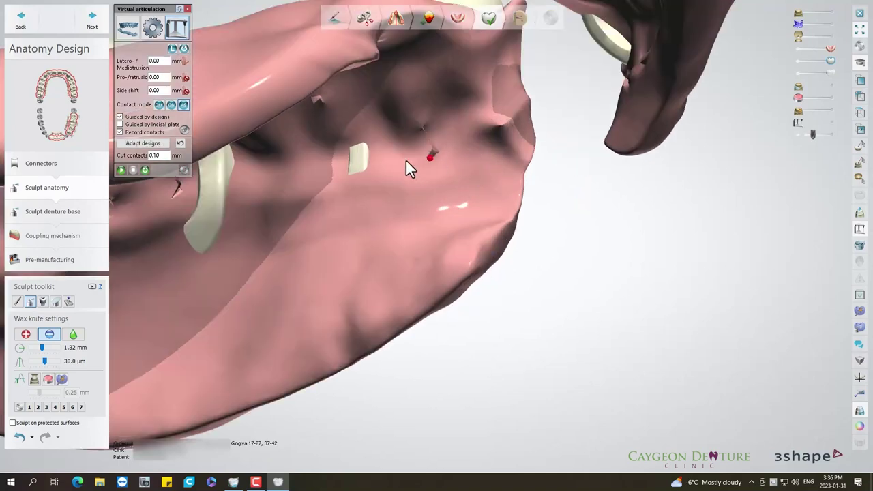
{"action": "mouse_move", "coordinate": [356, 149]}
{"action": "right_mouse_down"}
{"action": "mouse_move", "coordinate": [343, 230]}
{"action": "mouse_move", "coordinate": [431, 220]}
{"action": "right_mouse_up"}
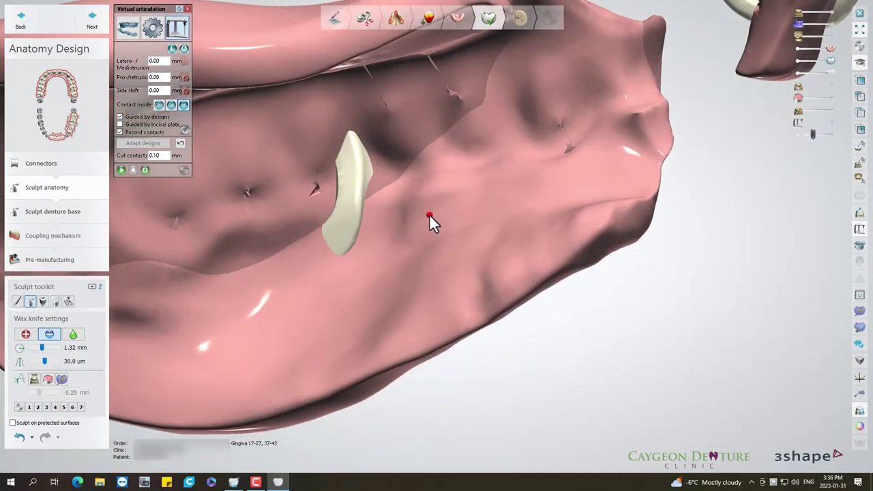
{"action": "mouse_move", "coordinate": [356, 167]}
{"action": "left_mouse_down"}
{"action": "mouse_move", "coordinate": [347, 244]}
{"action": "mouse_move", "coordinate": [356, 178]}
{"action": "left_mouse_up"}
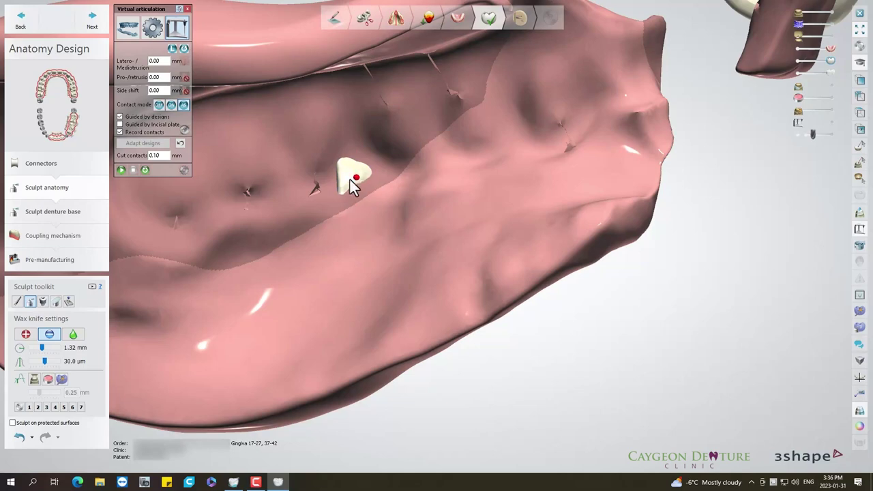
{"action": "mouse_move", "coordinate": [281, 164]}
{"action": "right_mouse_down"}
{"action": "mouse_move", "coordinate": [339, 195]}
{"action": "mouse_move", "coordinate": [325, 198]}
{"action": "mouse_move", "coordinate": [357, 186]}
{"action": "mouse_move", "coordinate": [346, 233]}
{"action": "mouse_move", "coordinate": [408, 155]}
{"action": "right_mouse_up"}
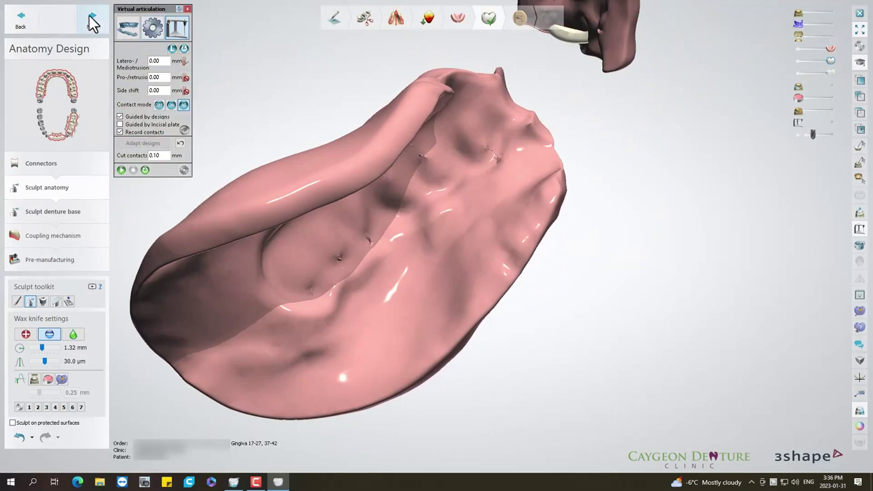
{"action": "mouse_move", "coordinate": [506, 141]}
{"action": "right_mouse_down"}
{"action": "mouse_move", "coordinate": [347, 218]}
{"action": "mouse_move", "coordinate": [418, 232]}
{"action": "mouse_move", "coordinate": [312, 232]}
{"action": "mouse_move", "coordinate": [662, 298]}
{"action": "mouse_move", "coordinate": [666, 258]}
{"action": "mouse_move", "coordinate": [455, 386]}
{"action": "mouse_move", "coordinate": [348, 292]}
{"action": "right_mouse_up"}
{"action": "scroll", "coordinate": [348, 292], "scroll_direction": "up", "scroll_amount": 5}
Shift the jaw to 0.20 mm latero-/mediotrusion and adapt the designs to it.
{"action": "right_click_drag", "start_coordinate": [413, 292], "coordinate": [450, 192]}
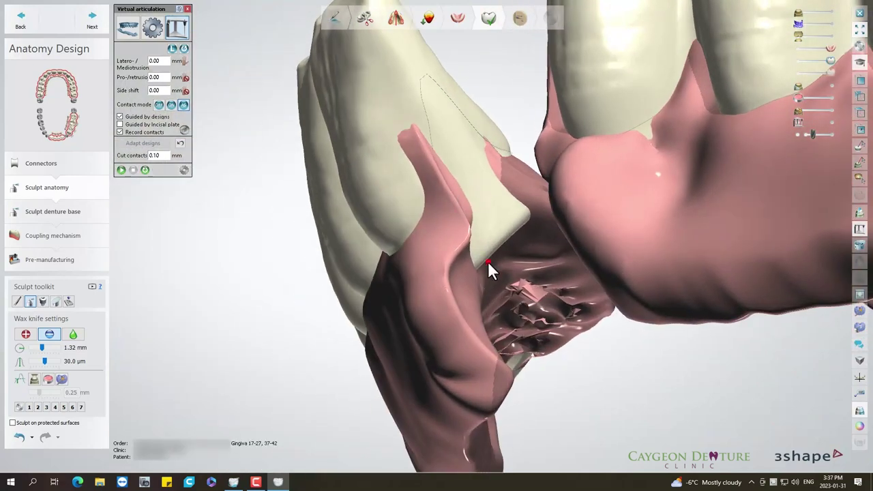
{"action": "scroll", "coordinate": [487, 200], "scroll_direction": "down", "scroll_amount": 5}
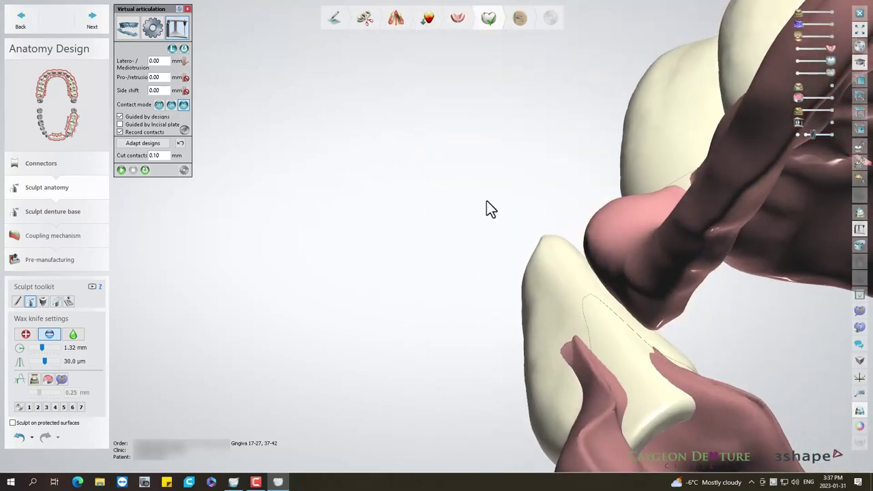
{"action": "right_click_drag", "start_coordinate": [654, 397], "coordinate": [535, 291], "text": "ctrl"}
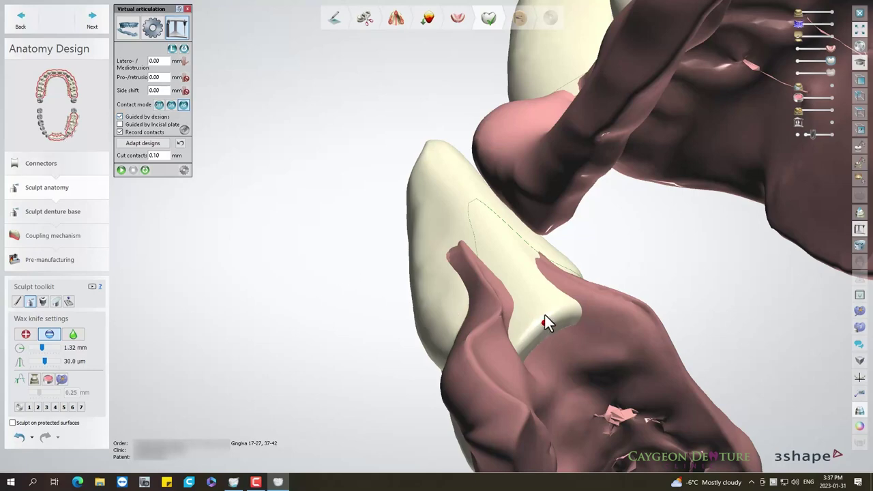
{"action": "left_click_drag", "start_coordinate": [544, 315], "coordinate": [566, 313]}
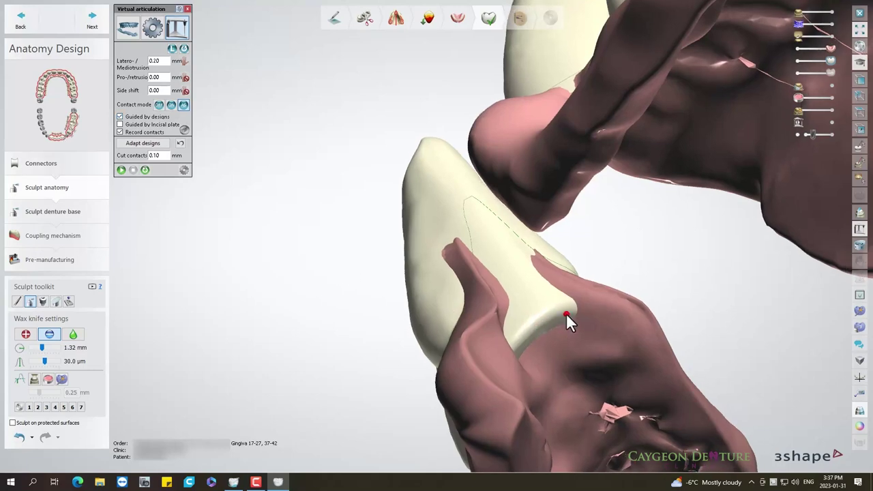
{"action": "mouse_move", "coordinate": [608, 347]}
{"action": "right_mouse_down"}
{"action": "mouse_move", "coordinate": [483, 251]}
{"action": "mouse_move", "coordinate": [479, 276]}
{"action": "mouse_move", "coordinate": [444, 283]}
{"action": "mouse_move", "coordinate": [499, 173]}
{"action": "right_mouse_up"}
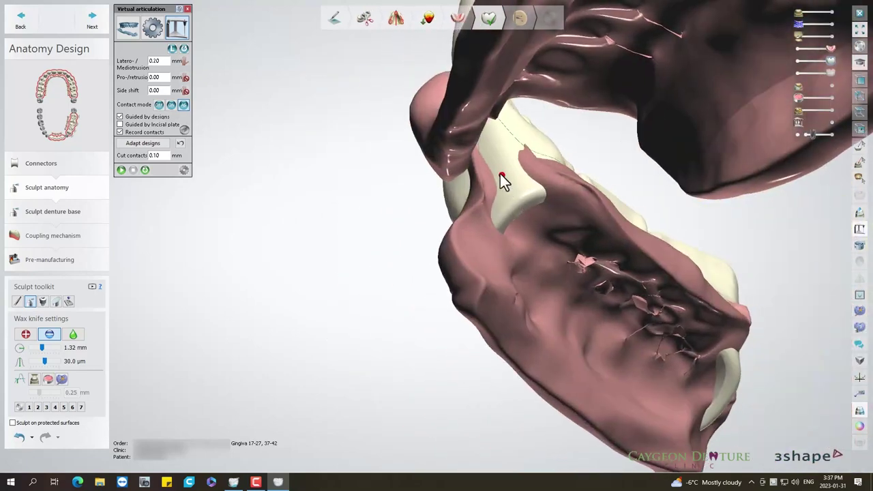
{"action": "left_click", "coordinate": [58, 145]}
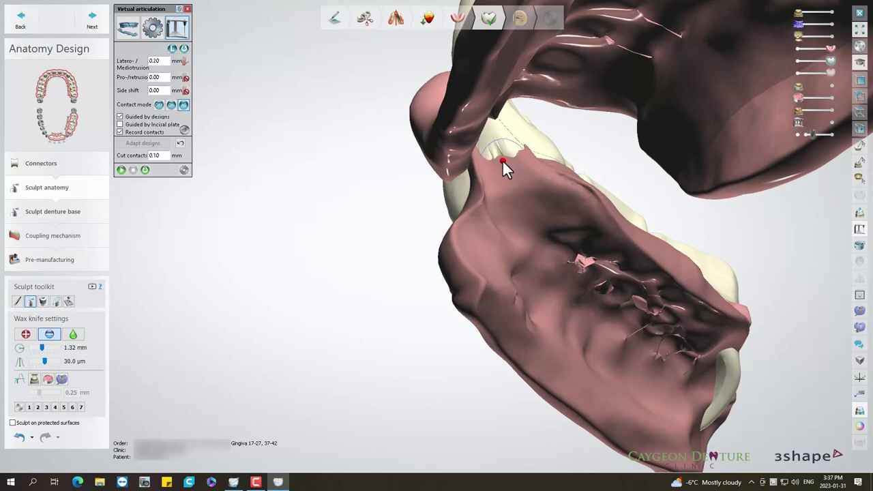
Lower wax knife strength to 10.0 µm and carve tooth material back along the gingiva edge.
{"action": "mouse_move", "coordinate": [504, 197]}
{"action": "right_mouse_down"}
{"action": "mouse_move", "coordinate": [506, 283]}
{"action": "mouse_move", "coordinate": [576, 298]}
{"action": "mouse_move", "coordinate": [338, 322]}
{"action": "right_mouse_up"}
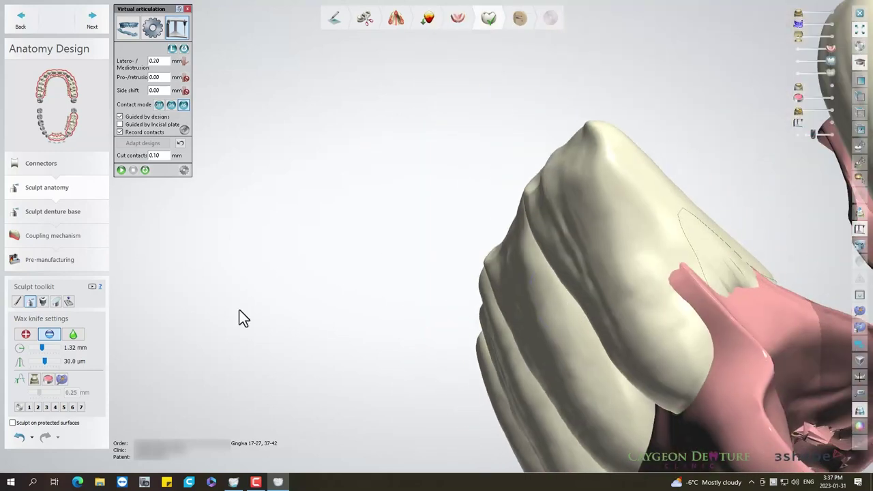
{"action": "left_click_drag", "start_coordinate": [43, 360], "coordinate": [38, 360]}
{"action": "right_click_drag", "start_coordinate": [733, 307], "coordinate": [672, 347]}
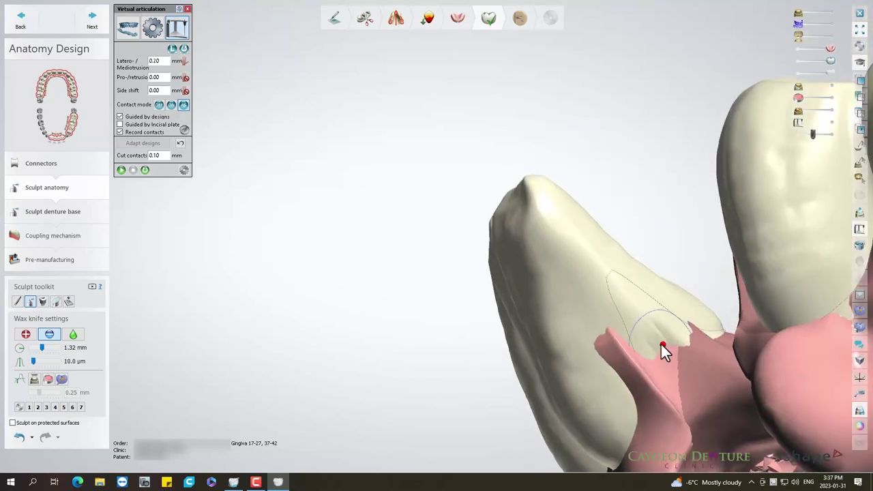
{"action": "mouse_move", "coordinate": [649, 333]}
{"action": "left_mouse_down"}
{"action": "mouse_move", "coordinate": [657, 334]}
{"action": "mouse_move", "coordinate": [636, 322]}
{"action": "mouse_move", "coordinate": [641, 312]}
{"action": "mouse_move", "coordinate": [620, 324]}
{"action": "mouse_move", "coordinate": [652, 306]}
{"action": "left_mouse_up"}
Carve the gingiva along the front tooth margins, trimming wax off the tooth surfaces.
{"action": "mouse_move", "coordinate": [630, 329]}
{"action": "right_mouse_down"}
{"action": "mouse_move", "coordinate": [622, 308]}
{"action": "mouse_move", "coordinate": [527, 230]}
{"action": "mouse_move", "coordinate": [522, 344]}
{"action": "mouse_move", "coordinate": [522, 293]}
{"action": "mouse_move", "coordinate": [432, 324]}
{"action": "mouse_move", "coordinate": [494, 336]}
{"action": "right_mouse_up"}
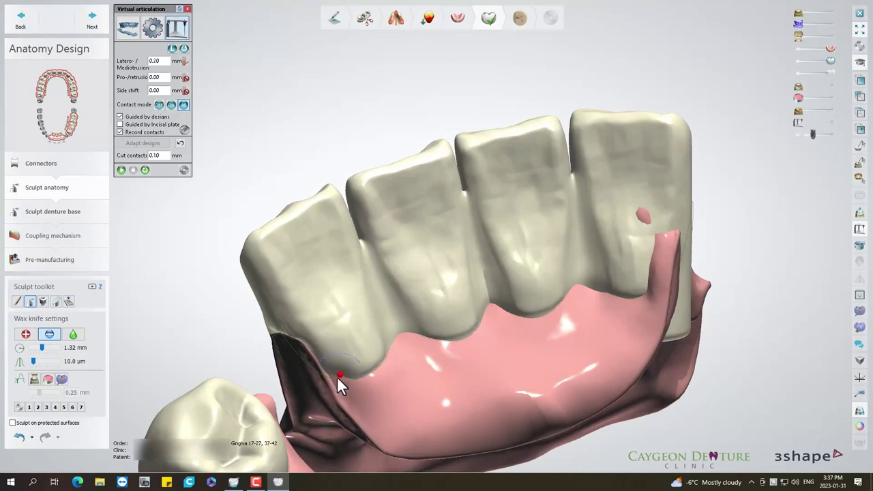
{"action": "left_click_drag", "start_coordinate": [328, 374], "coordinate": [296, 338]}
{"action": "mouse_move", "coordinate": [306, 367]}
{"action": "right_mouse_down"}
{"action": "mouse_move", "coordinate": [388, 334]}
{"action": "mouse_move", "coordinate": [410, 300]}
{"action": "right_mouse_up"}
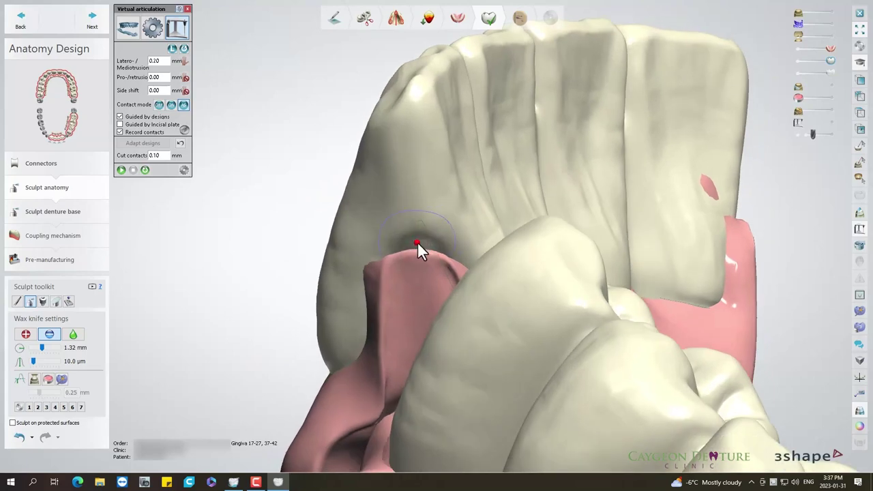
{"action": "right_click_drag", "start_coordinate": [789, 289], "coordinate": [685, 299]}
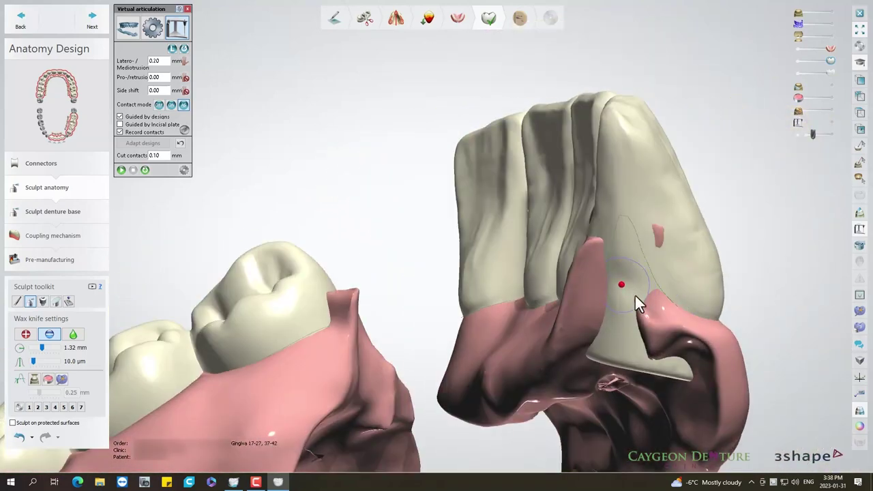
{"action": "mouse_move", "coordinate": [628, 296]}
{"action": "left_mouse_down"}
{"action": "mouse_move", "coordinate": [616, 256]}
{"action": "mouse_move", "coordinate": [625, 261]}
{"action": "mouse_move", "coordinate": [611, 246]}
{"action": "left_mouse_up"}
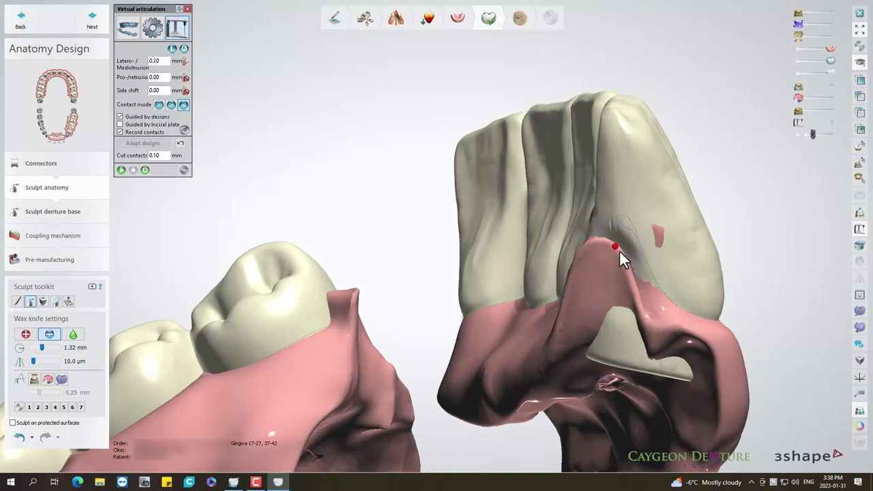
{"action": "mouse_move", "coordinate": [602, 234]}
{"action": "right_mouse_down"}
{"action": "mouse_move", "coordinate": [621, 311]}
{"action": "mouse_move", "coordinate": [568, 315]}
{"action": "mouse_move", "coordinate": [591, 302]}
{"action": "mouse_move", "coordinate": [653, 313]}
{"action": "right_mouse_up"}
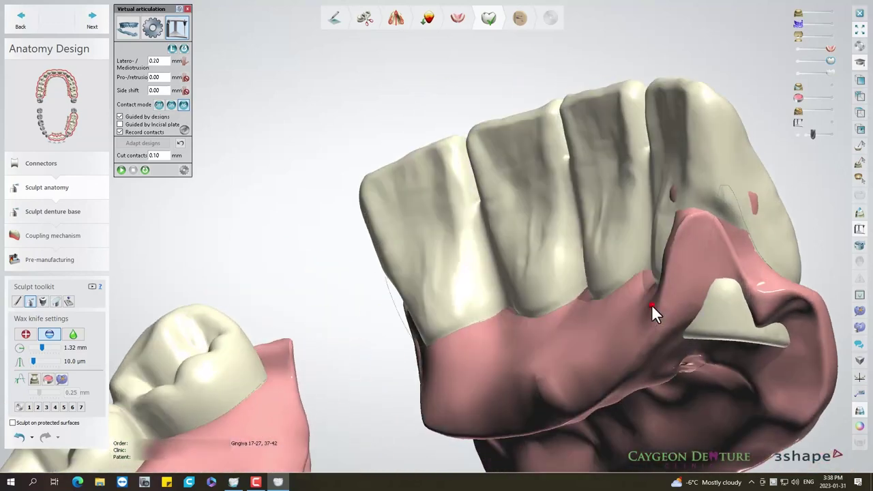
Reshape the interdental papillae and cover exposed tooth patches with gingiva wax.
{"action": "left_click_drag", "start_coordinate": [732, 209], "coordinate": [719, 211]}
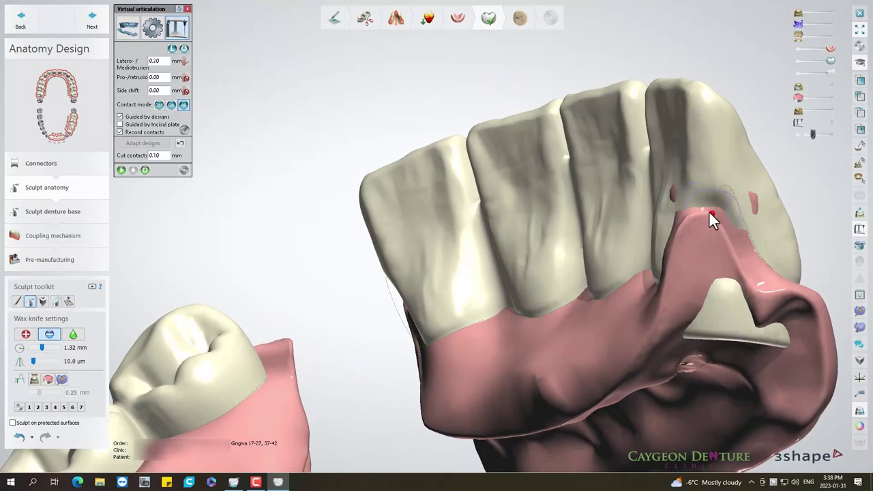
{"action": "mouse_move", "coordinate": [707, 326]}
{"action": "right_mouse_down"}
{"action": "mouse_move", "coordinate": [732, 312]}
{"action": "mouse_move", "coordinate": [708, 195]}
{"action": "right_mouse_up"}
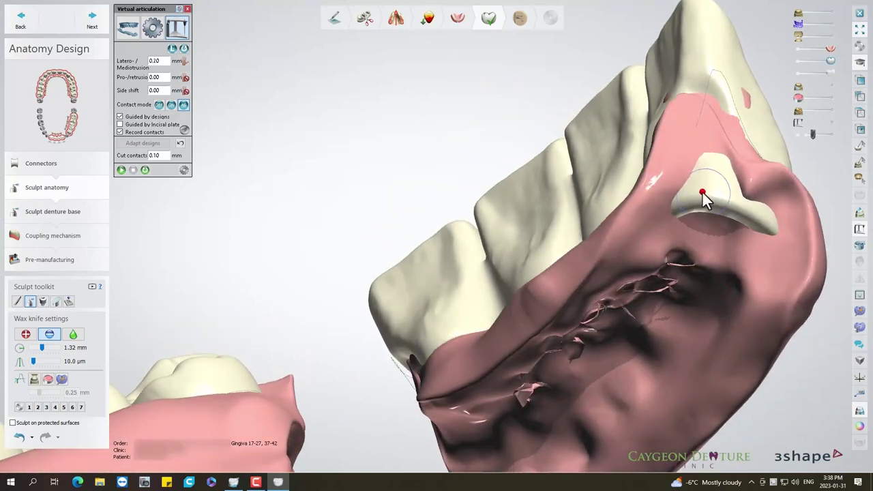
{"action": "mouse_move", "coordinate": [690, 206]}
{"action": "left_mouse_down"}
{"action": "mouse_move", "coordinate": [692, 214]}
{"action": "mouse_move", "coordinate": [715, 179]}
{"action": "mouse_move", "coordinate": [767, 224]}
{"action": "left_mouse_up"}
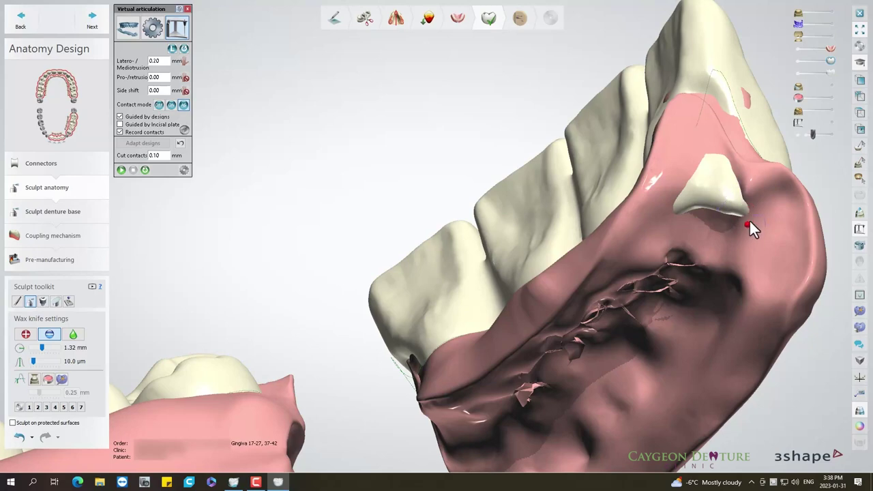
{"action": "right_click_drag", "start_coordinate": [749, 220], "coordinate": [733, 163]}
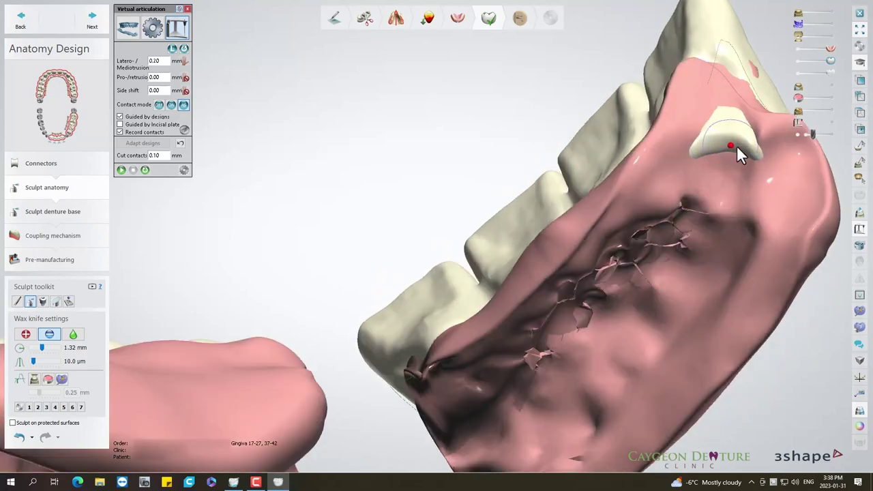
{"action": "mouse_move", "coordinate": [703, 153]}
{"action": "left_mouse_down"}
{"action": "mouse_move", "coordinate": [741, 144]}
{"action": "mouse_move", "coordinate": [722, 125]}
{"action": "left_mouse_up"}
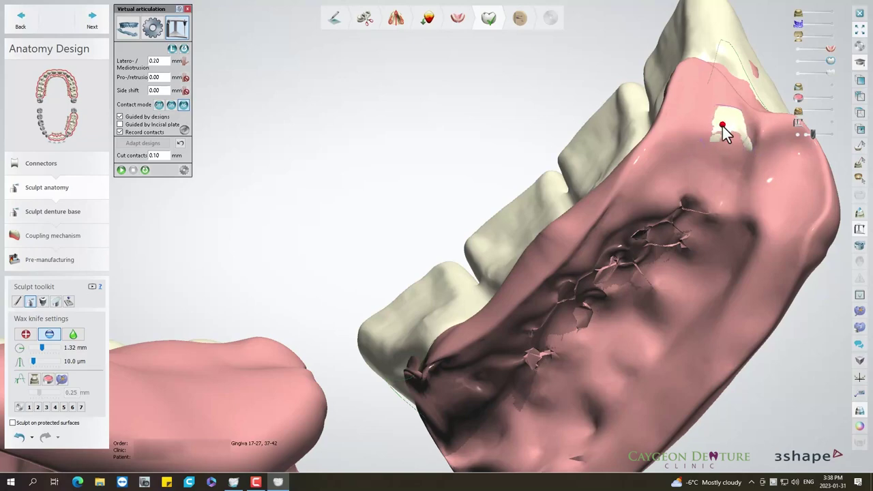
{"action": "mouse_move", "coordinate": [735, 180]}
{"action": "right_mouse_down"}
{"action": "mouse_move", "coordinate": [616, 234]}
{"action": "mouse_move", "coordinate": [640, 187]}
{"action": "mouse_move", "coordinate": [617, 284]}
{"action": "mouse_move", "coordinate": [560, 287]}
{"action": "mouse_move", "coordinate": [545, 299]}
{"action": "mouse_move", "coordinate": [612, 289]}
{"action": "right_mouse_up"}
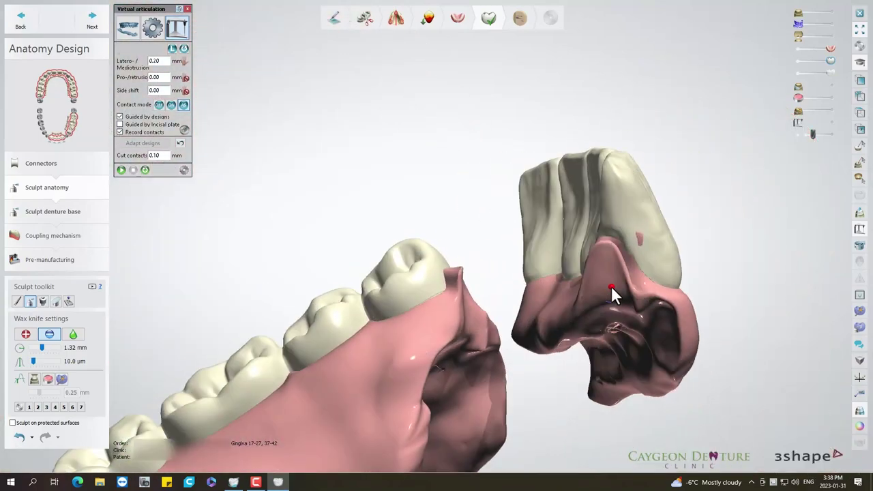
Check the teeth with gingiva toggled and the opposing jaw shown, then continue to Sculpt denture base.
{"action": "left_click", "coordinate": [802, 48]}
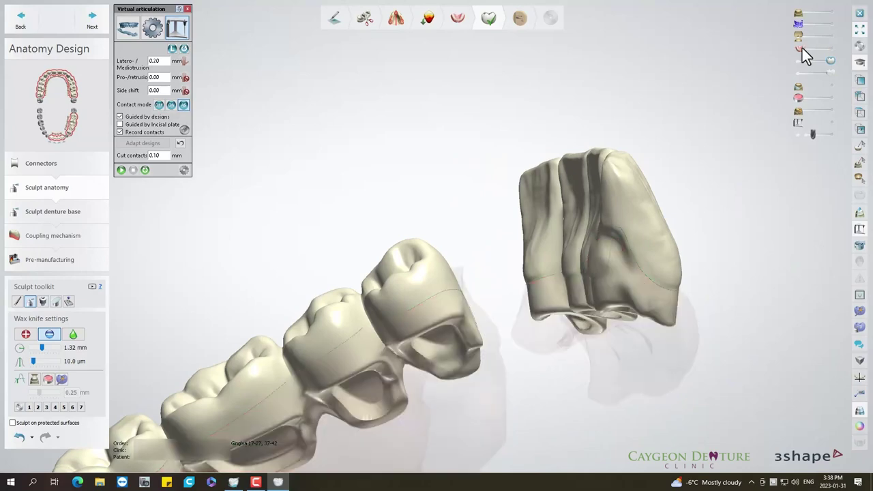
{"action": "left_click", "coordinate": [830, 48]}
{"action": "mouse_move", "coordinate": [832, 48]}
{"action": "right_mouse_down"}
{"action": "mouse_move", "coordinate": [661, 221]}
{"action": "mouse_move", "coordinate": [631, 219]}
{"action": "mouse_move", "coordinate": [664, 215]}
{"action": "mouse_move", "coordinate": [688, 227]}
{"action": "mouse_move", "coordinate": [646, 220]}
{"action": "mouse_move", "coordinate": [635, 228]}
{"action": "right_mouse_up"}
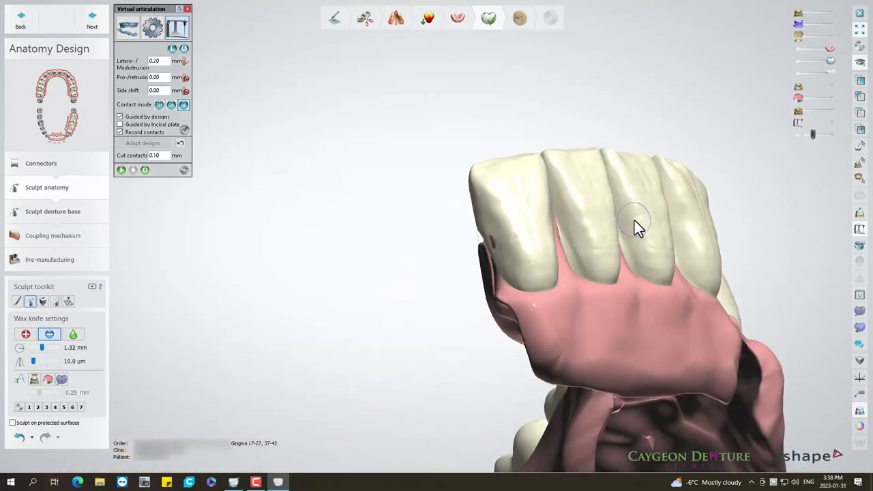
{"action": "left_click", "coordinate": [833, 13]}
{"action": "mouse_move", "coordinate": [668, 158]}
{"action": "right_mouse_down"}
{"action": "mouse_move", "coordinate": [651, 169]}
{"action": "mouse_move", "coordinate": [664, 177]}
{"action": "mouse_move", "coordinate": [666, 151]}
{"action": "mouse_move", "coordinate": [658, 171]}
{"action": "mouse_move", "coordinate": [621, 175]}
{"action": "right_mouse_up"}
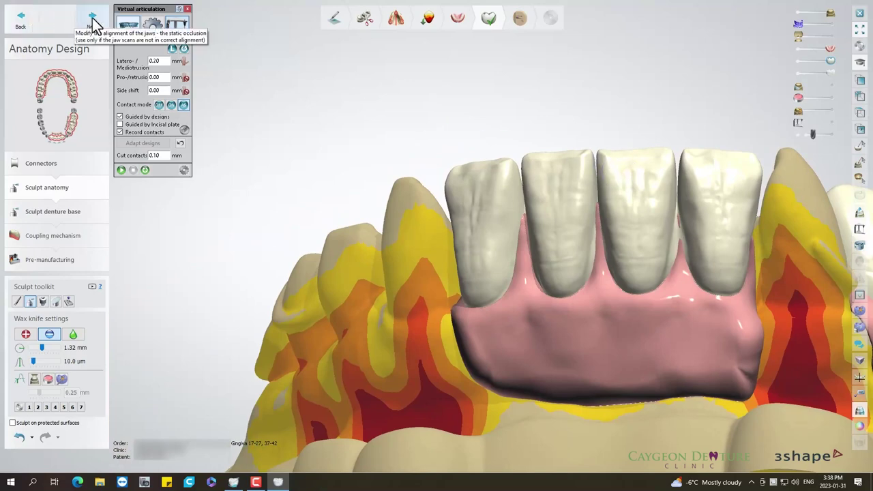
{"action": "mouse_move", "coordinate": [287, 136]}
{"action": "right_mouse_down"}
{"action": "mouse_move", "coordinate": [479, 245]}
{"action": "mouse_move", "coordinate": [573, 271]}
{"action": "right_mouse_up"}
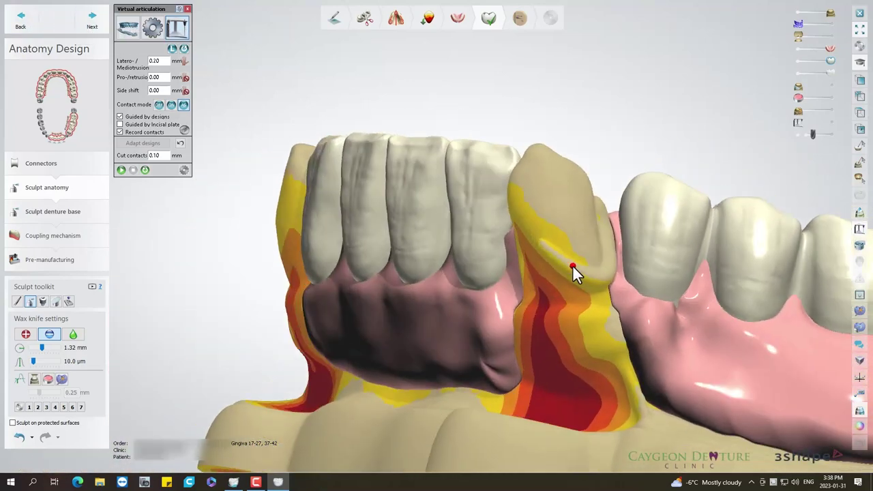
{"action": "left_click", "coordinate": [92, 21]}
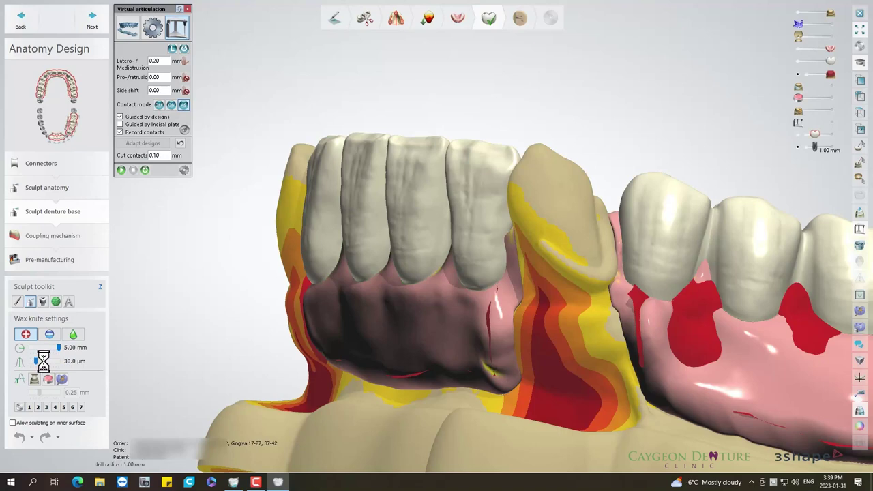
Set the wax knife to add 50.0 µm and build up gingiva below the front teeth.
{"action": "left_click", "coordinate": [43, 361]}
{"action": "mouse_move", "coordinate": [487, 319]}
{"action": "left_mouse_down"}
{"action": "mouse_move", "coordinate": [498, 361]}
{"action": "mouse_move", "coordinate": [409, 377]}
{"action": "mouse_move", "coordinate": [455, 292]}
{"action": "mouse_move", "coordinate": [492, 328]}
{"action": "left_mouse_up"}
{"action": "mouse_move", "coordinate": [492, 328]}
{"action": "right_mouse_down"}
{"action": "mouse_move", "coordinate": [556, 293]}
{"action": "mouse_move", "coordinate": [543, 297]}
{"action": "right_mouse_up"}
{"action": "mouse_move", "coordinate": [499, 347]}
{"action": "left_mouse_down"}
{"action": "mouse_move", "coordinate": [425, 298]}
{"action": "mouse_move", "coordinate": [463, 279]}
{"action": "mouse_move", "coordinate": [500, 279]}
{"action": "mouse_move", "coordinate": [493, 329]}
{"action": "mouse_move", "coordinate": [505, 278]}
{"action": "mouse_move", "coordinate": [528, 248]}
{"action": "mouse_move", "coordinate": [444, 255]}
{"action": "mouse_move", "coordinate": [335, 290]}
{"action": "left_mouse_up"}
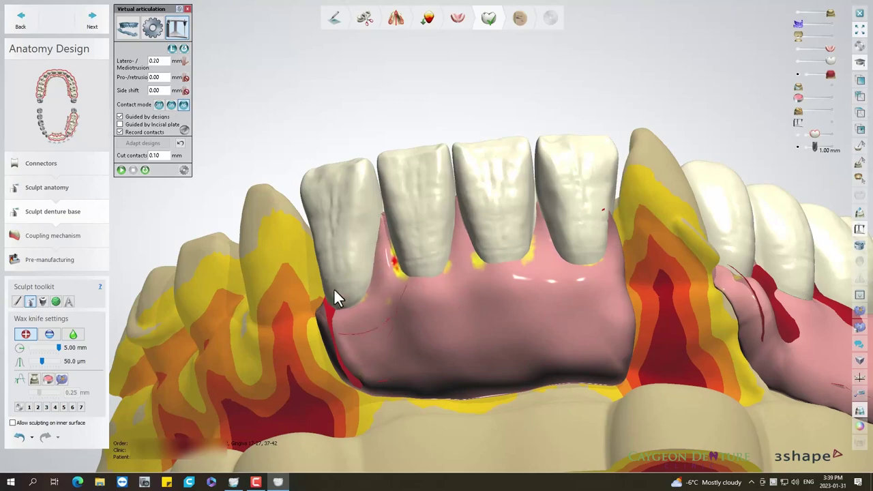
{"action": "right_click_drag", "start_coordinate": [406, 328], "coordinate": [458, 332]}
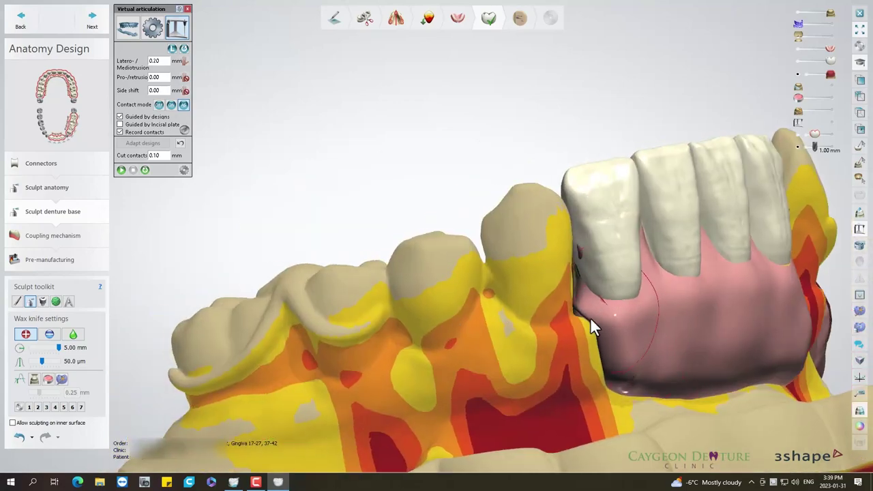
{"action": "mouse_move", "coordinate": [626, 320]}
{"action": "right_mouse_down"}
{"action": "mouse_move", "coordinate": [557, 302]}
{"action": "mouse_move", "coordinate": [594, 321]}
{"action": "mouse_move", "coordinate": [577, 309]}
{"action": "mouse_move", "coordinate": [310, 277]}
{"action": "mouse_move", "coordinate": [349, 291]}
{"action": "mouse_move", "coordinate": [337, 281]}
{"action": "right_mouse_up"}
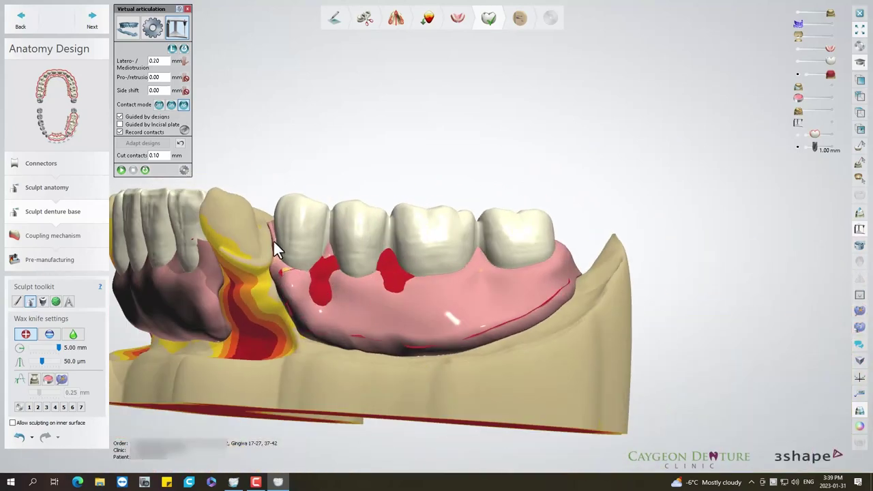
Remove the red contact areas below the premolars and smooth the lower-left gingiva.
{"action": "mouse_move", "coordinate": [306, 262]}
{"action": "left_mouse_down"}
{"action": "mouse_move", "coordinate": [320, 293]}
{"action": "mouse_move", "coordinate": [327, 280]}
{"action": "left_mouse_up"}
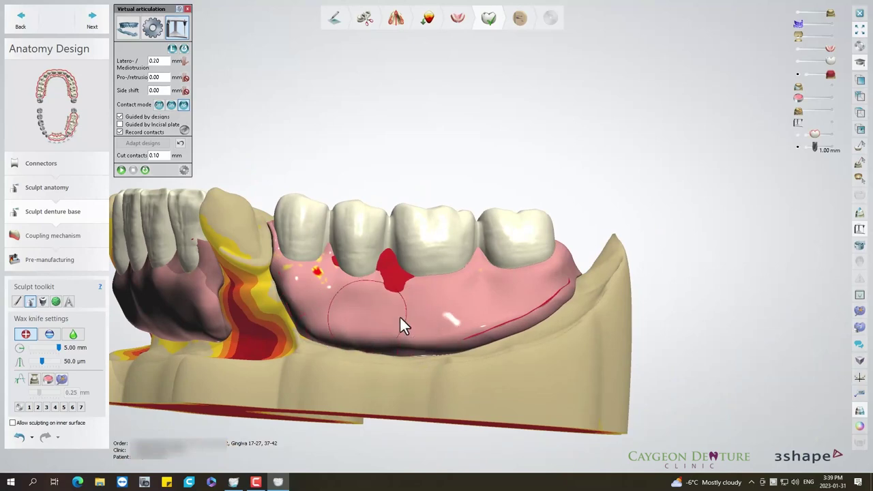
{"action": "left_click_drag", "start_coordinate": [394, 278], "coordinate": [390, 250]}
{"action": "mouse_move", "coordinate": [341, 269]}
{"action": "left_mouse_down"}
{"action": "mouse_move", "coordinate": [326, 262]}
{"action": "mouse_move", "coordinate": [346, 306]}
{"action": "mouse_move", "coordinate": [432, 296]}
{"action": "mouse_move", "coordinate": [423, 280]}
{"action": "mouse_move", "coordinate": [432, 283]}
{"action": "mouse_move", "coordinate": [425, 296]}
{"action": "mouse_move", "coordinate": [532, 263]}
{"action": "mouse_move", "coordinate": [498, 264]}
{"action": "mouse_move", "coordinate": [473, 307]}
{"action": "mouse_move", "coordinate": [493, 265]}
{"action": "mouse_move", "coordinate": [424, 315]}
{"action": "mouse_move", "coordinate": [450, 285]}
{"action": "mouse_move", "coordinate": [565, 292]}
{"action": "mouse_move", "coordinate": [482, 341]}
{"action": "mouse_move", "coordinate": [468, 307]}
{"action": "mouse_move", "coordinate": [450, 300]}
{"action": "left_mouse_up"}
{"action": "mouse_move", "coordinate": [450, 302]}
{"action": "right_mouse_down"}
{"action": "mouse_move", "coordinate": [497, 332]}
{"action": "mouse_move", "coordinate": [364, 332]}
{"action": "mouse_move", "coordinate": [343, 318]}
{"action": "mouse_move", "coordinate": [382, 374]}
{"action": "mouse_move", "coordinate": [355, 374]}
{"action": "mouse_move", "coordinate": [319, 402]}
{"action": "right_mouse_up"}
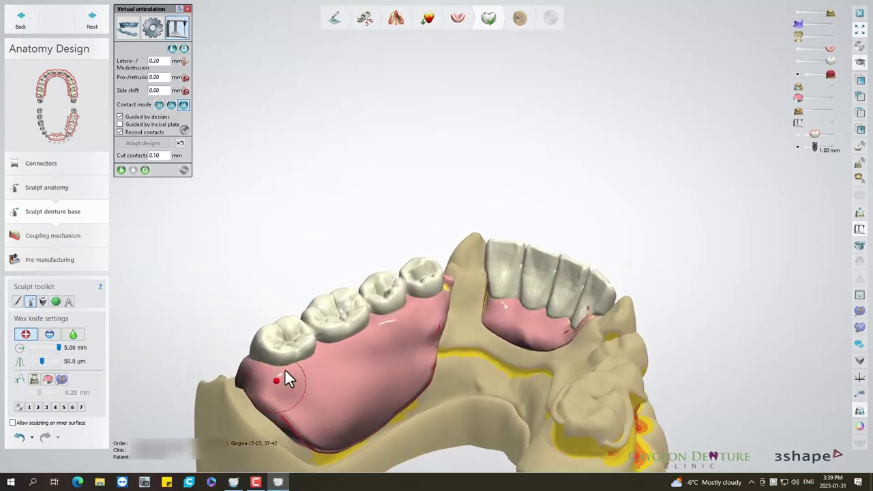
{"action": "mouse_move", "coordinate": [263, 364]}
{"action": "left_mouse_down"}
{"action": "mouse_move", "coordinate": [294, 410]}
{"action": "mouse_move", "coordinate": [246, 378]}
{"action": "left_mouse_up"}
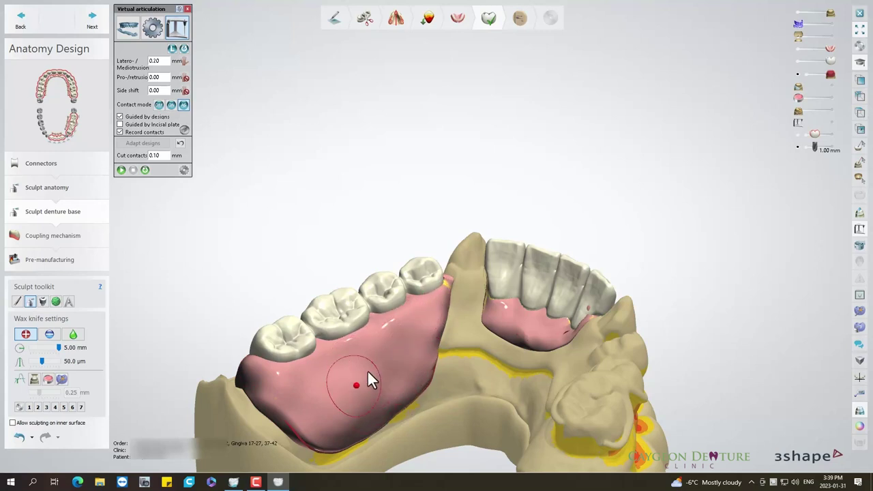
Add wax near the canine and reshape the contact area beside it.
{"action": "mouse_move", "coordinate": [481, 344]}
{"action": "right_mouse_down"}
{"action": "mouse_move", "coordinate": [371, 303]}
{"action": "mouse_move", "coordinate": [367, 290]}
{"action": "right_mouse_up"}
{"action": "left_click", "coordinate": [269, 236]}
{"action": "mouse_move", "coordinate": [268, 283]}
{"action": "left_mouse_down"}
{"action": "mouse_move", "coordinate": [357, 267]}
{"action": "mouse_move", "coordinate": [345, 262]}
{"action": "mouse_move", "coordinate": [395, 289]}
{"action": "mouse_move", "coordinate": [361, 305]}
{"action": "mouse_move", "coordinate": [435, 300]}
{"action": "mouse_move", "coordinate": [433, 294]}
{"action": "mouse_move", "coordinate": [456, 289]}
{"action": "mouse_move", "coordinate": [356, 283]}
{"action": "left_mouse_up"}
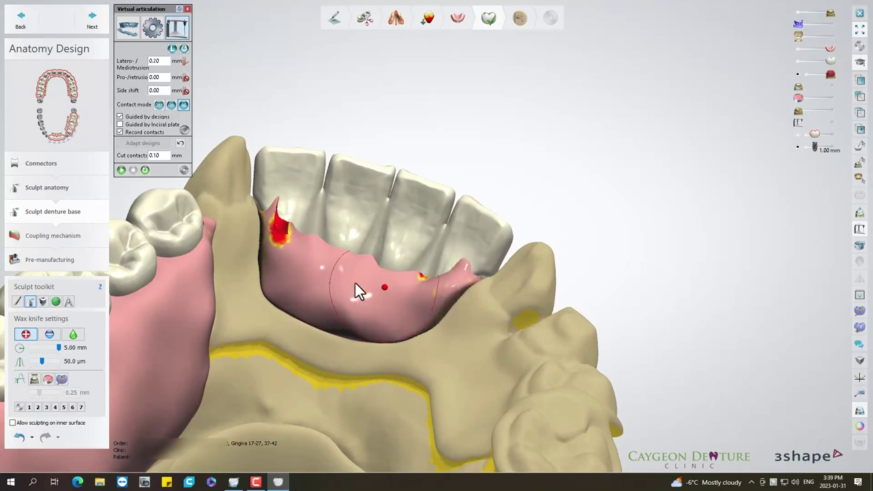
{"action": "right_click_drag", "start_coordinate": [298, 263], "coordinate": [293, 292]}
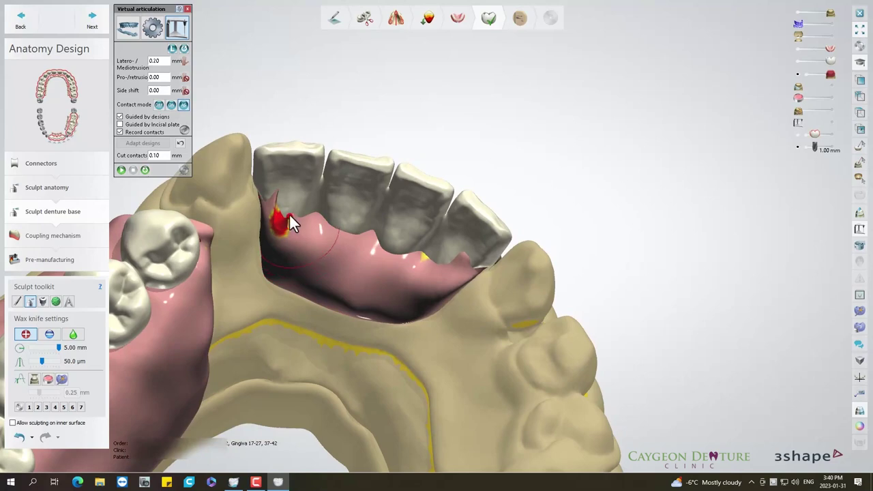
{"action": "left_click_drag", "start_coordinate": [273, 214], "coordinate": [290, 223]}
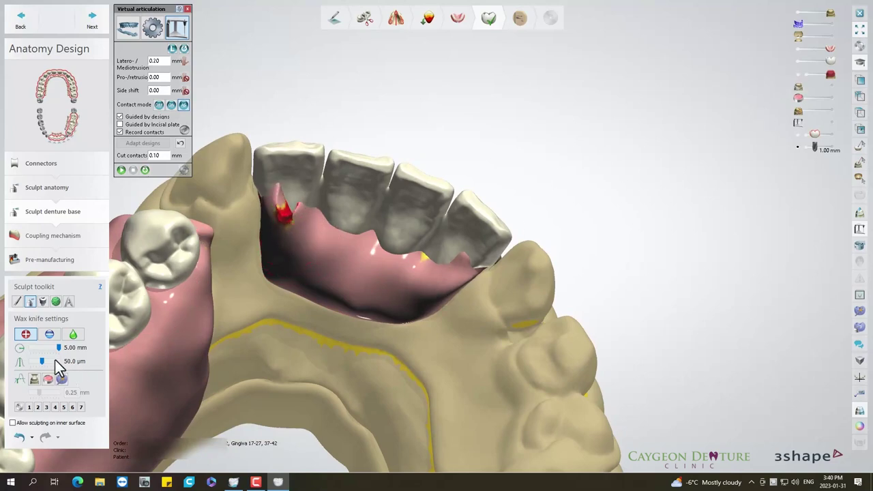
{"action": "left_click", "coordinate": [73, 334]}
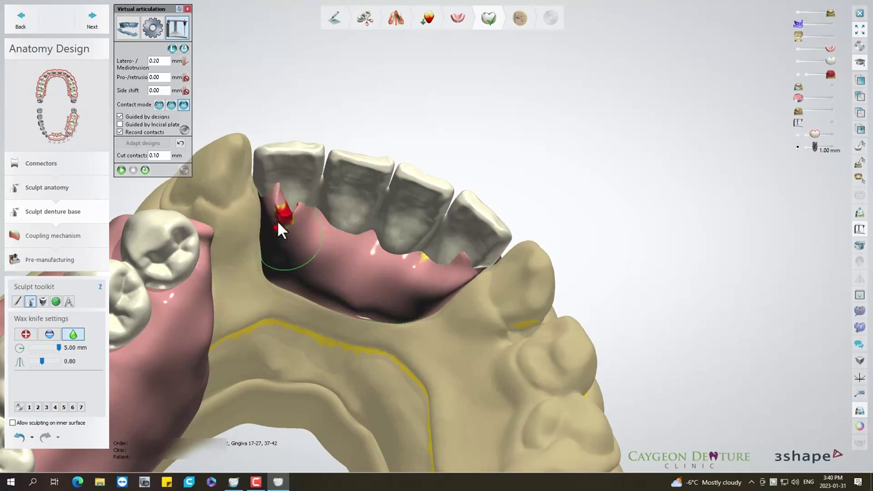
Raise smoothing strength to 2.00 and smooth the canine red spot, front and posterior gingiva.
{"action": "left_click_drag", "start_coordinate": [42, 360], "coordinate": [97, 369]}
{"action": "mouse_move", "coordinate": [289, 198]}
{"action": "left_mouse_down"}
{"action": "mouse_move", "coordinate": [283, 288]}
{"action": "mouse_move", "coordinate": [425, 293]}
{"action": "mouse_move", "coordinate": [353, 318]}
{"action": "mouse_move", "coordinate": [380, 318]}
{"action": "left_mouse_up"}
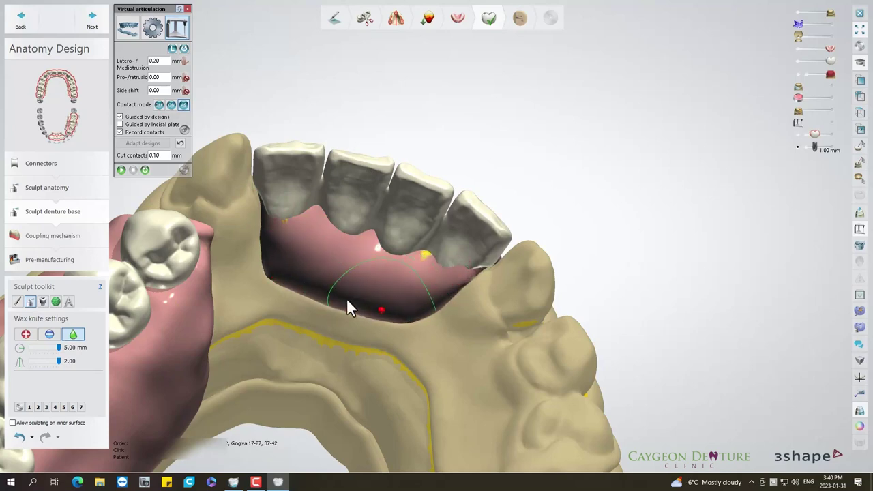
{"action": "mouse_move", "coordinate": [302, 351]}
{"action": "right_mouse_down"}
{"action": "mouse_move", "coordinate": [452, 318]}
{"action": "mouse_move", "coordinate": [460, 276]}
{"action": "right_mouse_up"}
{"action": "mouse_move", "coordinate": [461, 279]}
{"action": "left_mouse_down"}
{"action": "mouse_move", "coordinate": [384, 228]}
{"action": "mouse_move", "coordinate": [522, 247]}
{"action": "mouse_move", "coordinate": [429, 240]}
{"action": "left_mouse_up"}
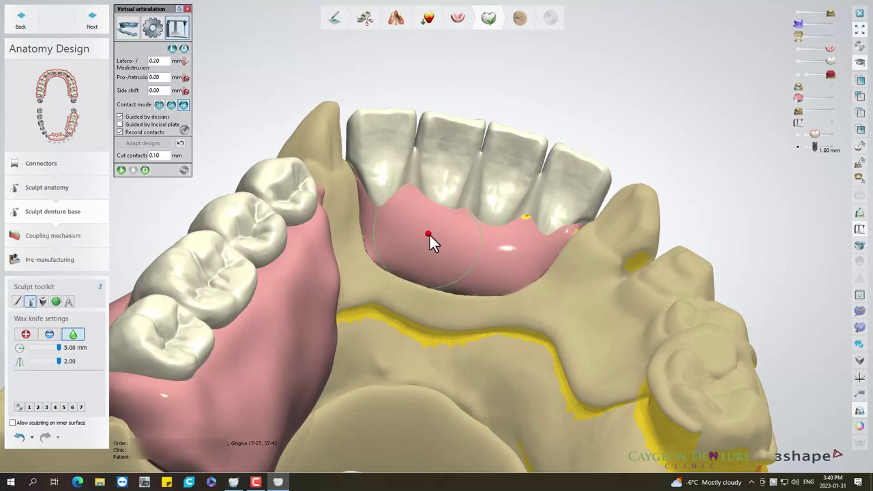
{"action": "mouse_move", "coordinate": [406, 326]}
{"action": "right_mouse_down"}
{"action": "mouse_move", "coordinate": [327, 337]}
{"action": "mouse_move", "coordinate": [242, 318]}
{"action": "right_mouse_up"}
{"action": "mouse_move", "coordinate": [159, 339]}
{"action": "left_mouse_down"}
{"action": "mouse_move", "coordinate": [278, 308]}
{"action": "mouse_move", "coordinate": [403, 195]}
{"action": "mouse_move", "coordinate": [328, 323]}
{"action": "mouse_move", "coordinate": [203, 360]}
{"action": "mouse_move", "coordinate": [219, 328]}
{"action": "mouse_move", "coordinate": [206, 313]}
{"action": "mouse_move", "coordinate": [290, 201]}
{"action": "mouse_move", "coordinate": [380, 203]}
{"action": "mouse_move", "coordinate": [364, 189]}
{"action": "mouse_move", "coordinate": [414, 175]}
{"action": "mouse_move", "coordinate": [286, 278]}
{"action": "left_mouse_up"}
{"action": "right_click_drag", "start_coordinate": [287, 278], "coordinate": [377, 273]}
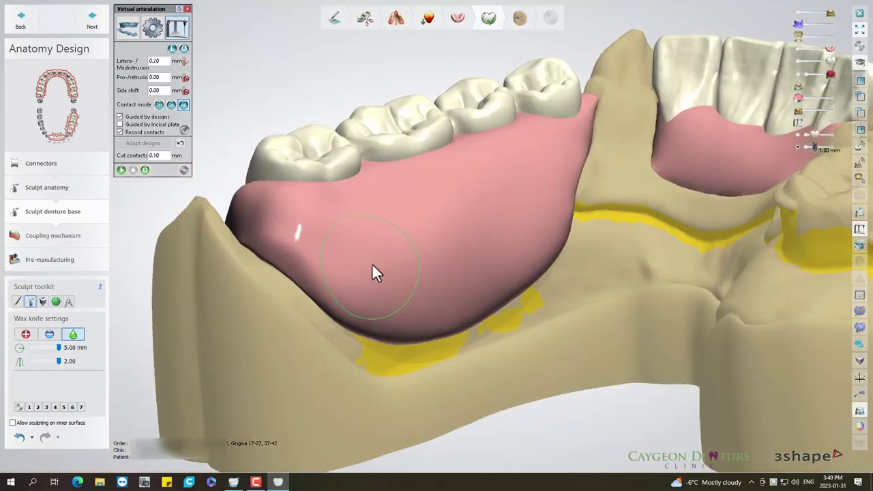
Smooth the gingiva's lower edge and near the left incisors, then switch back to adding wax.
{"action": "right_click_drag", "start_coordinate": [540, 206], "coordinate": [675, 214]}
{"action": "mouse_move", "coordinate": [525, 208]}
{"action": "left_mouse_down"}
{"action": "mouse_move", "coordinate": [672, 238]}
{"action": "mouse_move", "coordinate": [698, 197]}
{"action": "mouse_move", "coordinate": [606, 224]}
{"action": "mouse_move", "coordinate": [632, 232]}
{"action": "mouse_move", "coordinate": [569, 232]}
{"action": "mouse_move", "coordinate": [600, 227]}
{"action": "left_mouse_up"}
{"action": "mouse_move", "coordinate": [599, 226]}
{"action": "right_mouse_down"}
{"action": "mouse_move", "coordinate": [522, 265]}
{"action": "mouse_move", "coordinate": [493, 228]}
{"action": "right_mouse_up"}
{"action": "mouse_move", "coordinate": [492, 208]}
{"action": "left_mouse_down"}
{"action": "mouse_move", "coordinate": [399, 256]}
{"action": "mouse_move", "coordinate": [403, 213]}
{"action": "left_mouse_up"}
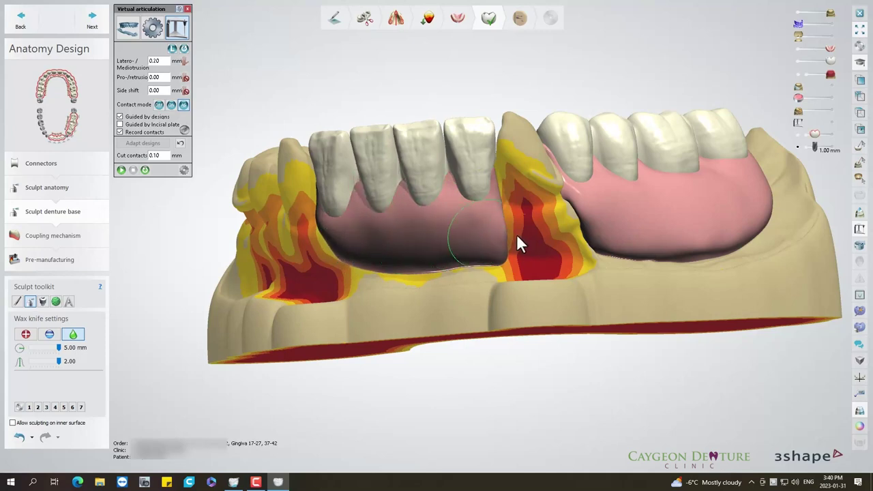
{"action": "mouse_move", "coordinate": [454, 267]}
{"action": "right_mouse_down"}
{"action": "mouse_move", "coordinate": [515, 268]}
{"action": "mouse_move", "coordinate": [508, 210]}
{"action": "mouse_move", "coordinate": [428, 220]}
{"action": "right_mouse_up"}
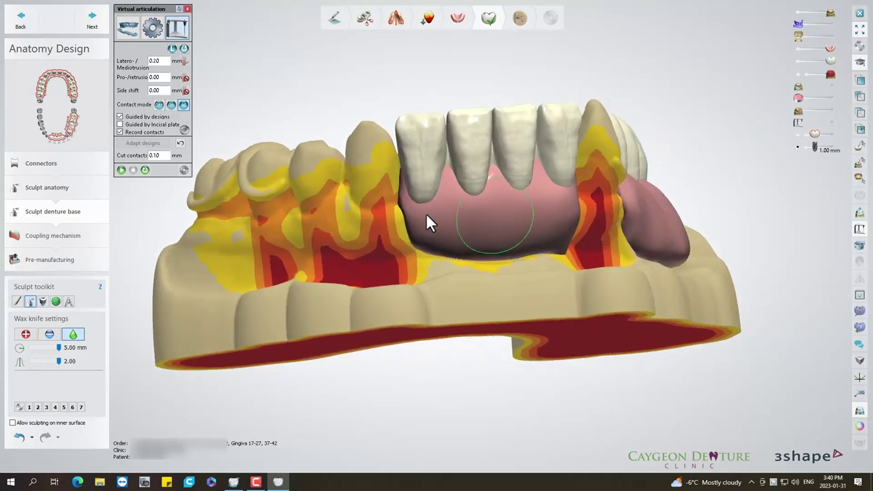
{"action": "mouse_move", "coordinate": [434, 262]}
{"action": "right_mouse_down"}
{"action": "mouse_move", "coordinate": [464, 233]}
{"action": "mouse_move", "coordinate": [472, 200]}
{"action": "right_mouse_up"}
{"action": "left_click", "coordinate": [25, 334]}
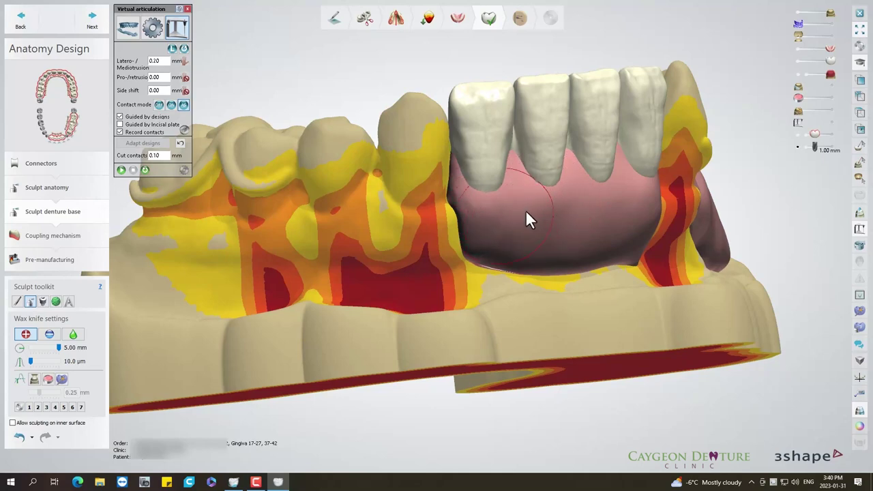
Add wax below the last lower molar, raising the gum toward the posterior teeth.
{"action": "right_click_drag", "start_coordinate": [602, 205], "coordinate": [467, 203]}
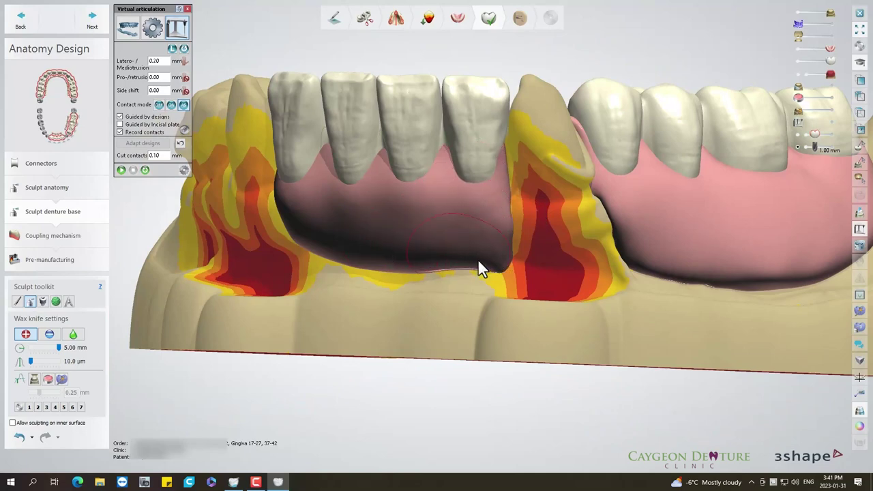
{"action": "right_click_drag", "start_coordinate": [501, 259], "coordinate": [458, 250]}
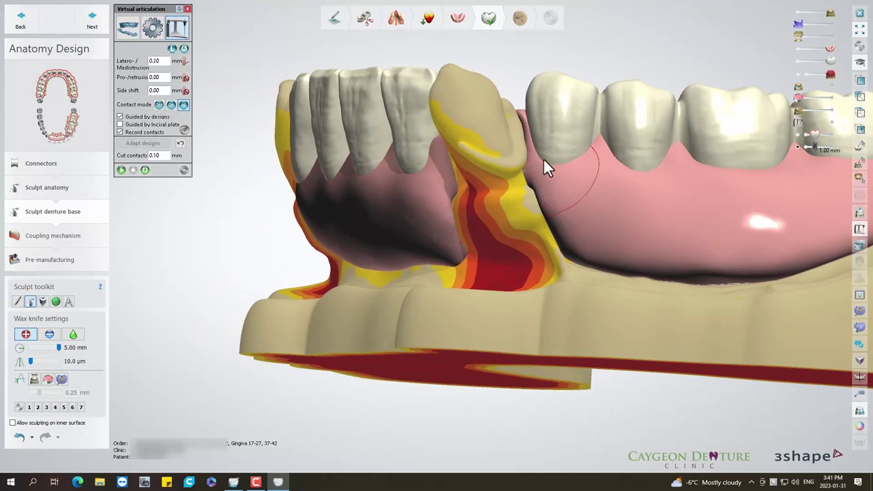
{"action": "mouse_move", "coordinate": [665, 198]}
{"action": "right_mouse_down"}
{"action": "mouse_move", "coordinate": [475, 195]}
{"action": "mouse_move", "coordinate": [559, 219]}
{"action": "mouse_move", "coordinate": [677, 211]}
{"action": "mouse_move", "coordinate": [368, 211]}
{"action": "mouse_move", "coordinate": [346, 162]}
{"action": "right_mouse_up"}
{"action": "scroll", "coordinate": [346, 162], "scroll_direction": "up", "scroll_amount": 2}
{"action": "scroll", "coordinate": [375, 266], "scroll_direction": "up", "scroll_amount": 2}
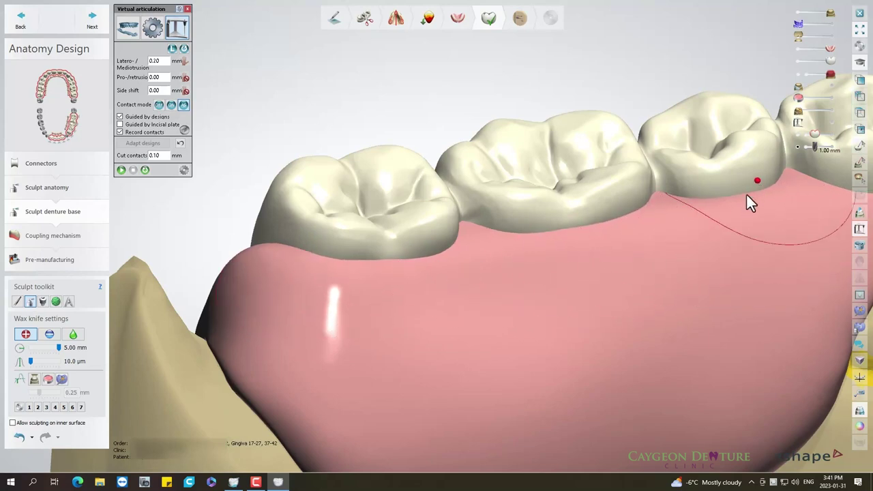
{"action": "right_click_drag", "start_coordinate": [723, 205], "coordinate": [507, 229]}
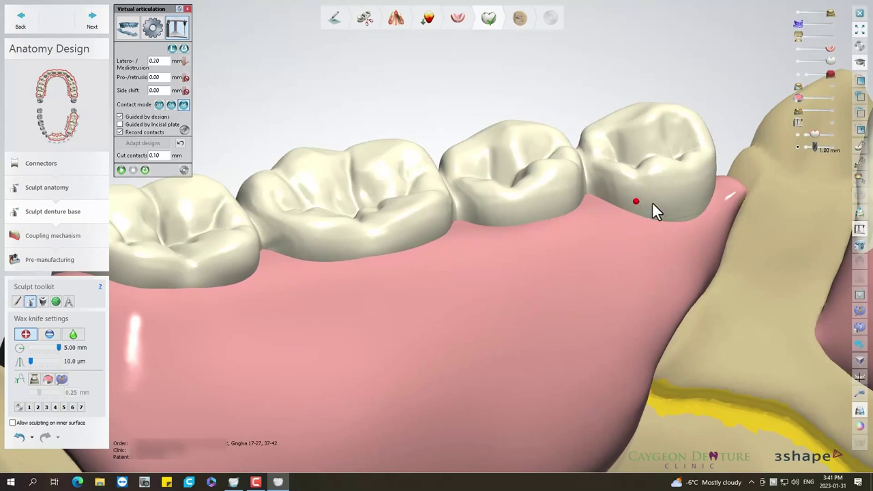
{"action": "left_click", "coordinate": [467, 206]}
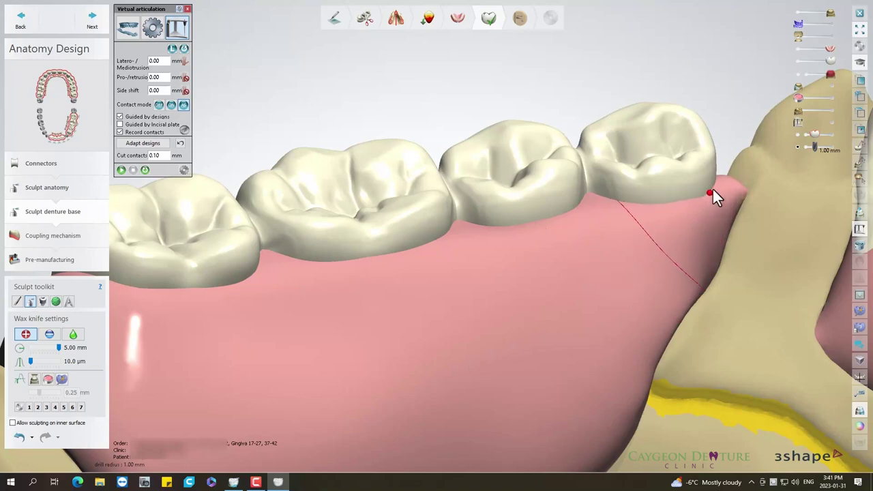
{"action": "mouse_move", "coordinate": [491, 251]}
{"action": "right_mouse_down"}
{"action": "mouse_move", "coordinate": [595, 252]}
{"action": "mouse_move", "coordinate": [399, 218]}
{"action": "mouse_move", "coordinate": [438, 238]}
{"action": "mouse_move", "coordinate": [389, 166]}
{"action": "mouse_move", "coordinate": [442, 275]}
{"action": "right_mouse_up"}
{"action": "mouse_move", "coordinate": [442, 275]}
{"action": "left_mouse_down"}
{"action": "mouse_move", "coordinate": [444, 253]}
{"action": "mouse_move", "coordinate": [436, 259]}
{"action": "mouse_move", "coordinate": [411, 196]}
{"action": "mouse_move", "coordinate": [419, 221]}
{"action": "left_mouse_up"}
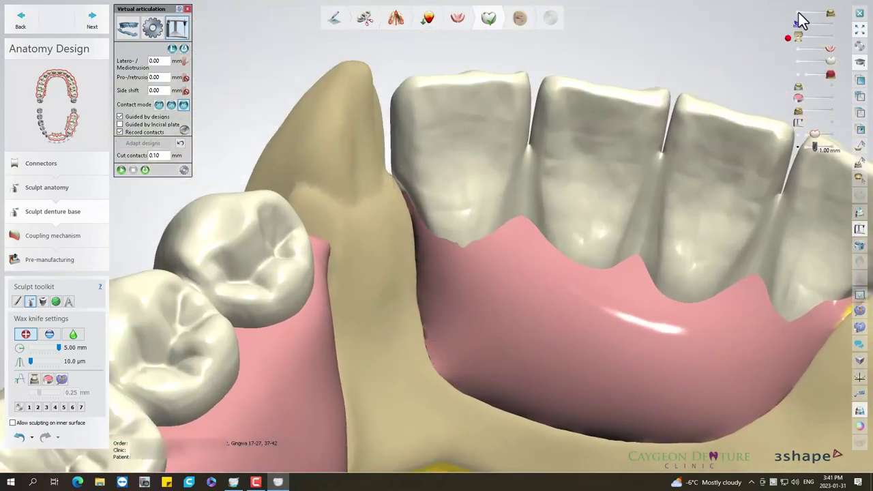
With the antagonist hidden, raise the gum line between the lower front teeth.
{"action": "left_click", "coordinate": [799, 15]}
{"action": "mouse_move", "coordinate": [448, 178]}
{"action": "right_mouse_down"}
{"action": "mouse_move", "coordinate": [471, 189]}
{"action": "mouse_move", "coordinate": [306, 175]}
{"action": "right_mouse_up"}
{"action": "mouse_move", "coordinate": [306, 172]}
{"action": "left_mouse_down"}
{"action": "mouse_move", "coordinate": [322, 171]}
{"action": "mouse_move", "coordinate": [334, 191]}
{"action": "mouse_move", "coordinate": [298, 183]}
{"action": "left_mouse_up"}
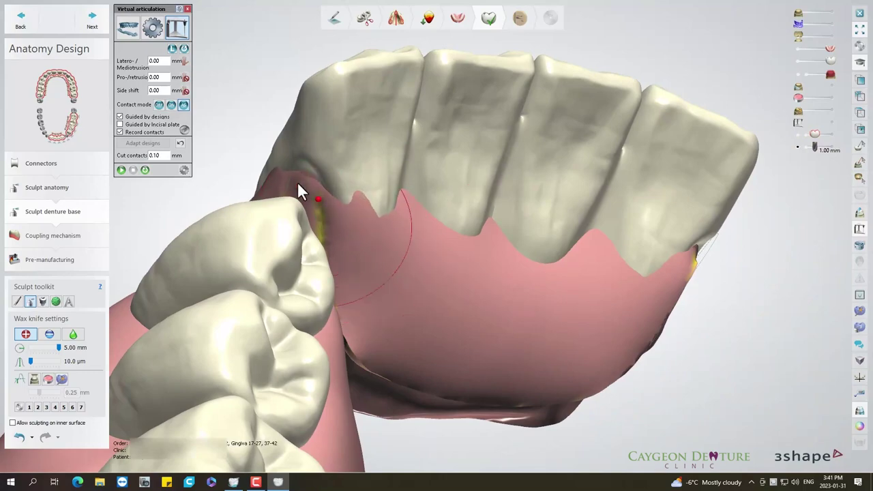
{"action": "mouse_move", "coordinate": [606, 273]}
{"action": "right_mouse_down"}
{"action": "mouse_move", "coordinate": [567, 257]}
{"action": "mouse_move", "coordinate": [583, 254]}
{"action": "right_mouse_up"}
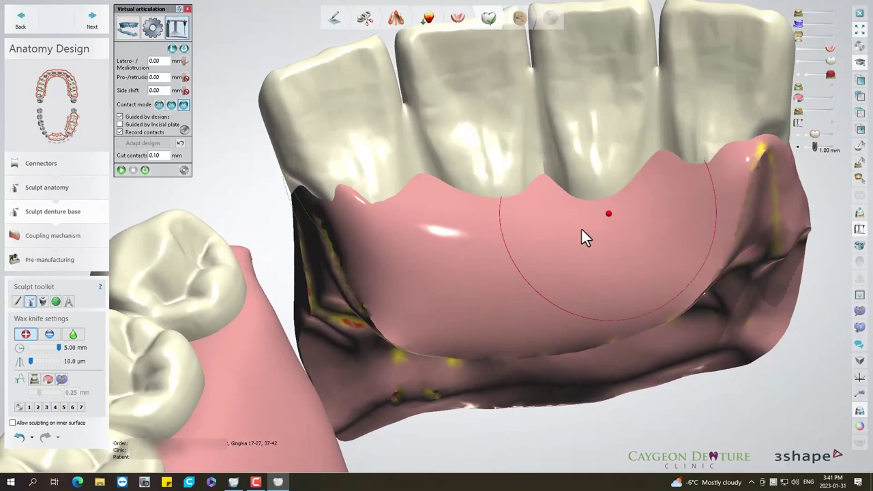
{"action": "left_click_drag", "start_coordinate": [594, 193], "coordinate": [578, 198]}
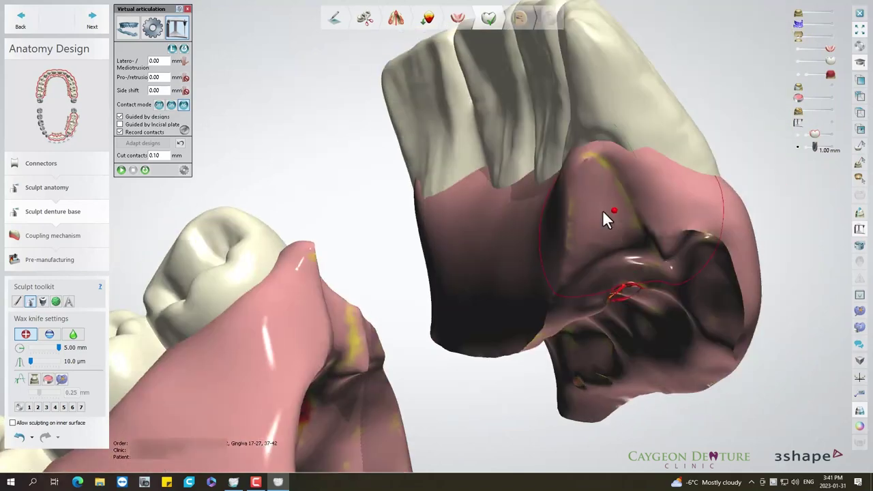
{"action": "right_click_drag", "start_coordinate": [660, 182], "coordinate": [601, 212]}
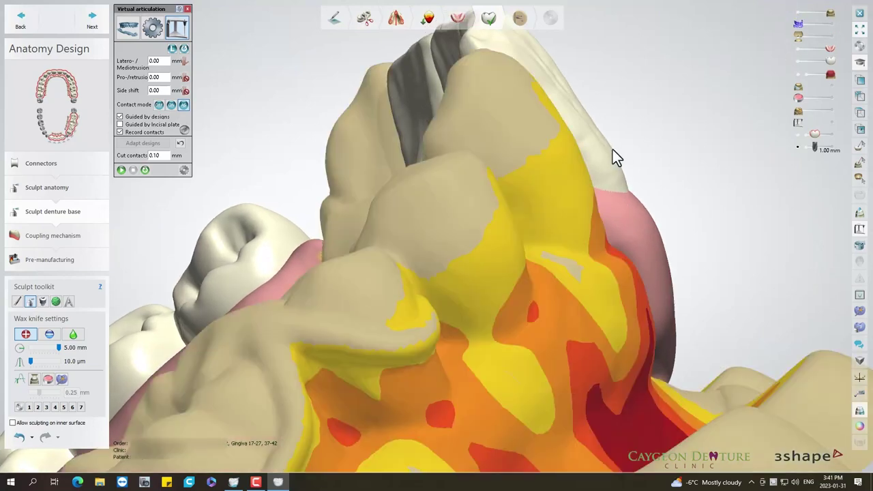
{"action": "right_click_drag", "start_coordinate": [612, 149], "coordinate": [638, 194]}
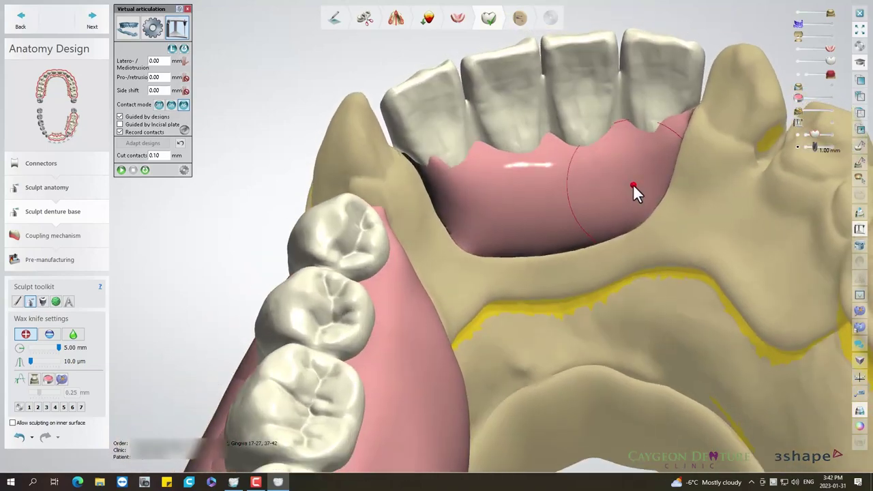
{"action": "right_click_drag", "start_coordinate": [638, 193], "coordinate": [644, 176]}
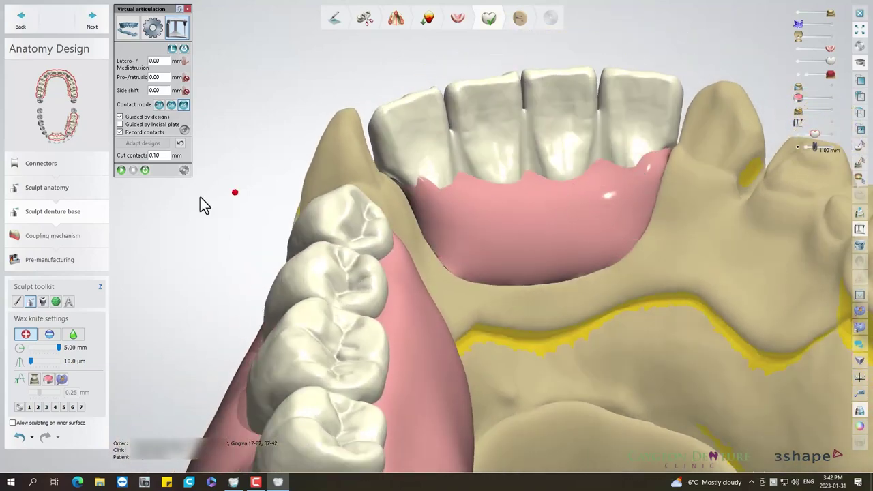
Shrink the wax knife to 2.30 mm, fill out the gum beside the canine, and continue to Coupling mechanism.
{"action": "left_click", "coordinate": [42, 348]}
{"action": "scroll", "coordinate": [415, 189], "scroll_direction": "up", "scroll_amount": 2}
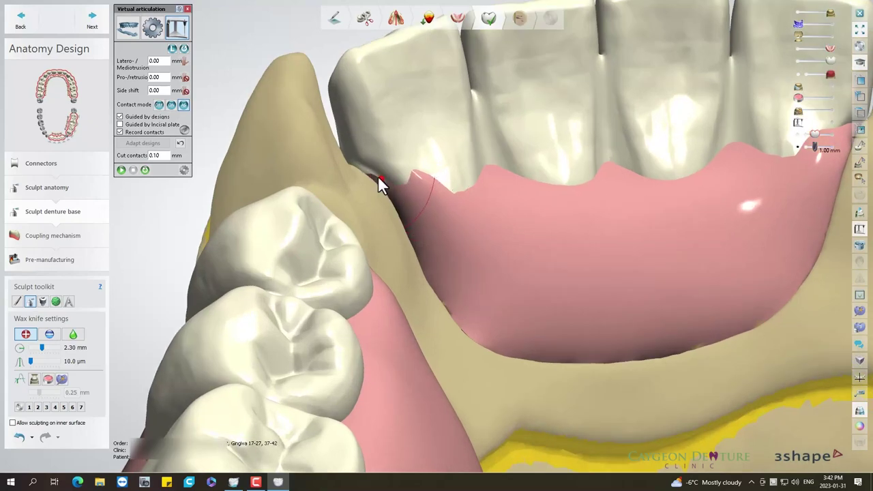
{"action": "left_click_drag", "start_coordinate": [394, 189], "coordinate": [513, 302]}
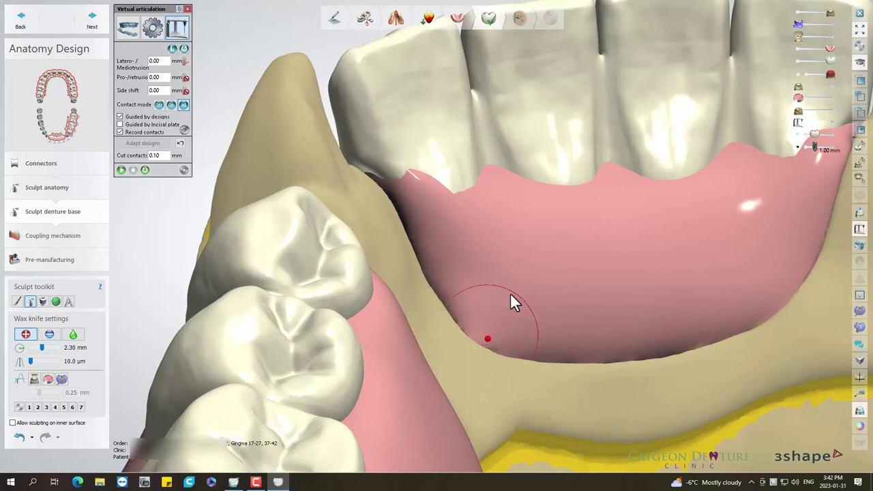
{"action": "scroll", "coordinate": [513, 302], "scroll_direction": "down", "scroll_amount": 3}
{"action": "mouse_move", "coordinate": [618, 247]}
{"action": "right_mouse_down"}
{"action": "mouse_move", "coordinate": [580, 241]}
{"action": "mouse_move", "coordinate": [714, 234]}
{"action": "mouse_move", "coordinate": [706, 247]}
{"action": "right_mouse_up"}
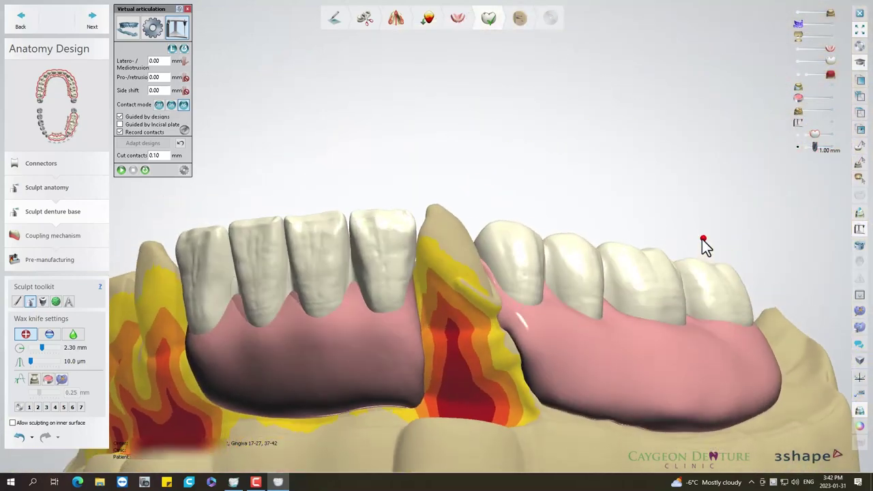
{"action": "left_click", "coordinate": [92, 22]}
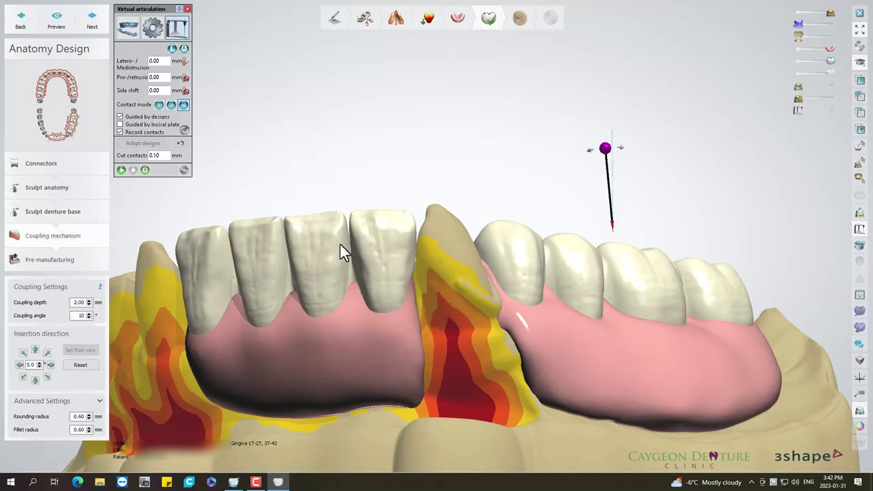
Generate the coupling mechanism, preview the gum cut, and continue to the CAD Disc step.
{"action": "left_click", "coordinate": [94, 21]}
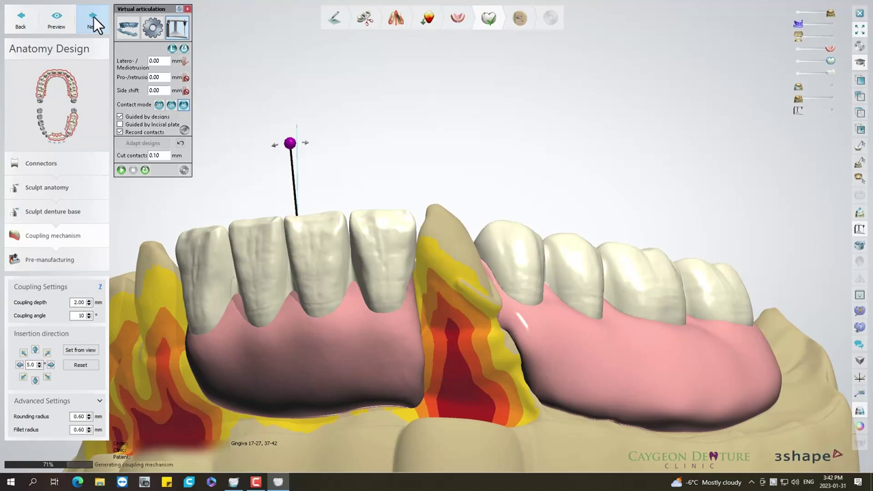
{"action": "left_click", "coordinate": [56, 21]}
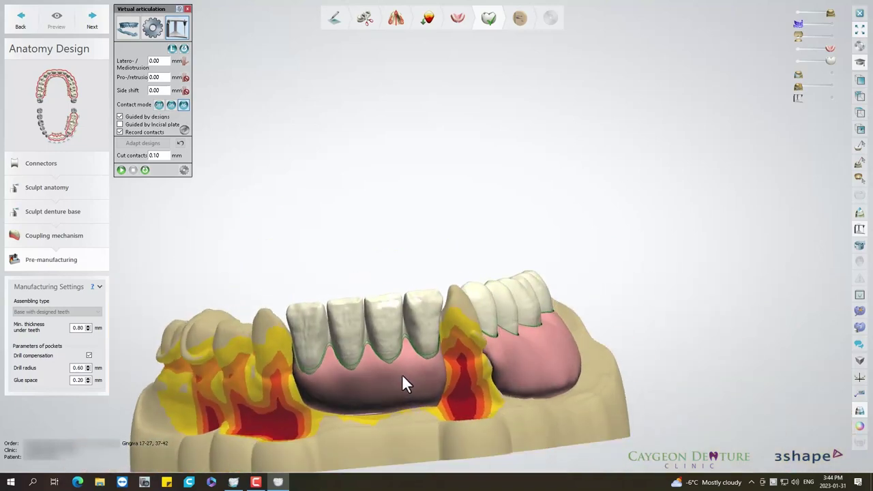
{"action": "left_click", "coordinate": [91, 23]}
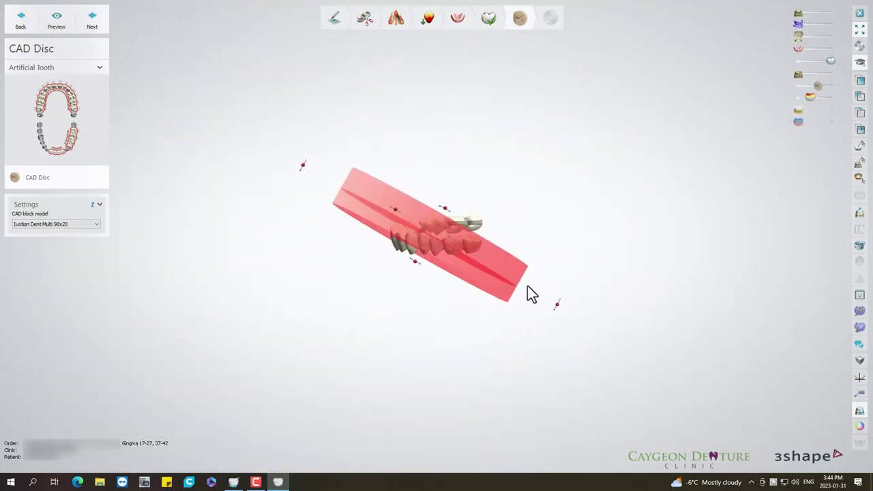
Re-angle the teeth and gingiva parts within the Ivotion Dent Multi 98x20 disc, then proceed.
{"action": "left_click_drag", "start_coordinate": [542, 260], "coordinate": [532, 301]}
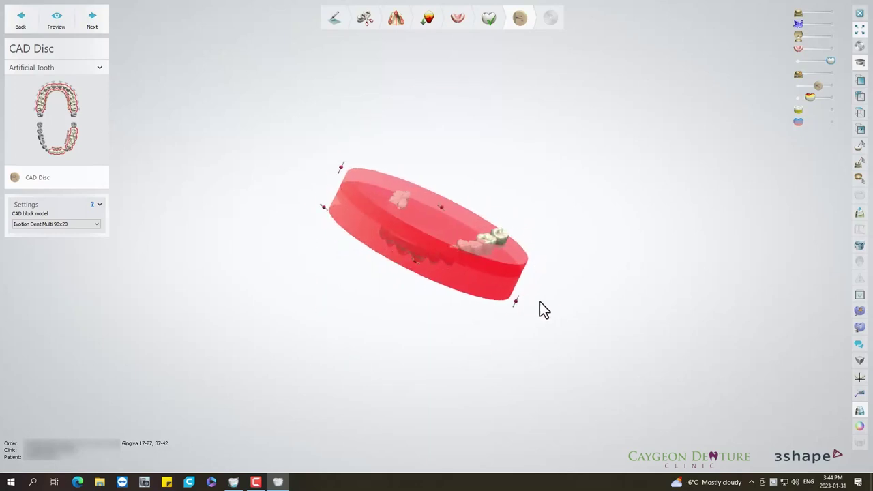
{"action": "mouse_move", "coordinate": [492, 300]}
{"action": "right_mouse_down"}
{"action": "mouse_move", "coordinate": [563, 321]}
{"action": "mouse_move", "coordinate": [554, 284]}
{"action": "mouse_move", "coordinate": [497, 292]}
{"action": "right_mouse_up"}
{"action": "left_click_drag", "start_coordinate": [572, 237], "coordinate": [572, 184]}
{"action": "left_click", "coordinate": [831, 121]}
{"action": "mouse_move", "coordinate": [793, 154]}
{"action": "right_mouse_down"}
{"action": "mouse_move", "coordinate": [550, 257]}
{"action": "mouse_move", "coordinate": [571, 236]}
{"action": "mouse_move", "coordinate": [560, 245]}
{"action": "mouse_move", "coordinate": [626, 238]}
{"action": "right_mouse_up"}
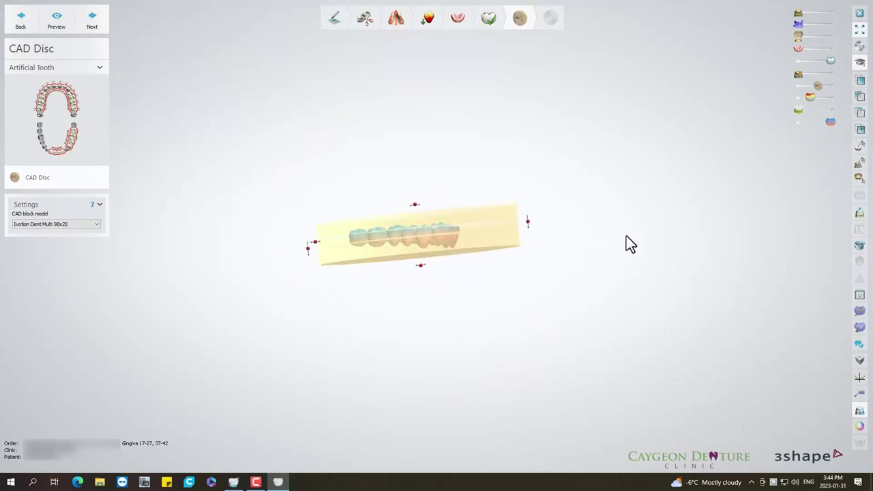
{"action": "left_click_drag", "start_coordinate": [526, 224], "coordinate": [527, 243]}
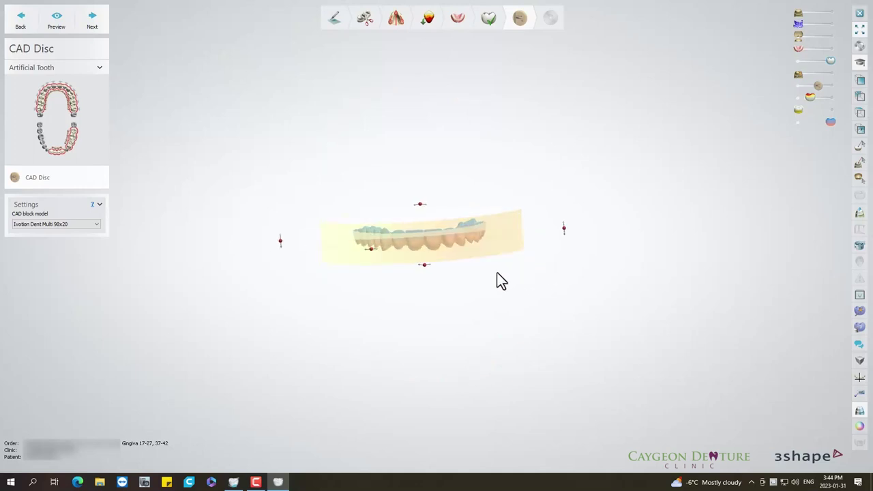
{"action": "left_click_drag", "start_coordinate": [563, 225], "coordinate": [564, 231]}
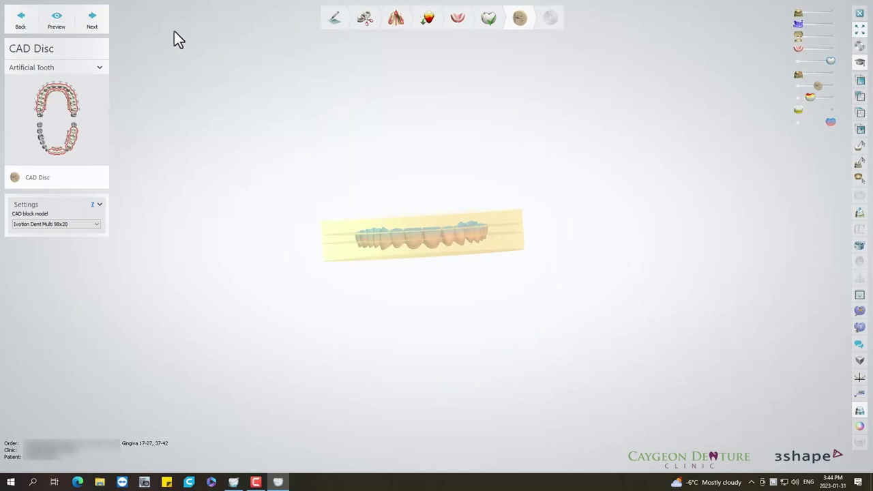
{"action": "left_click", "coordinate": [93, 25]}
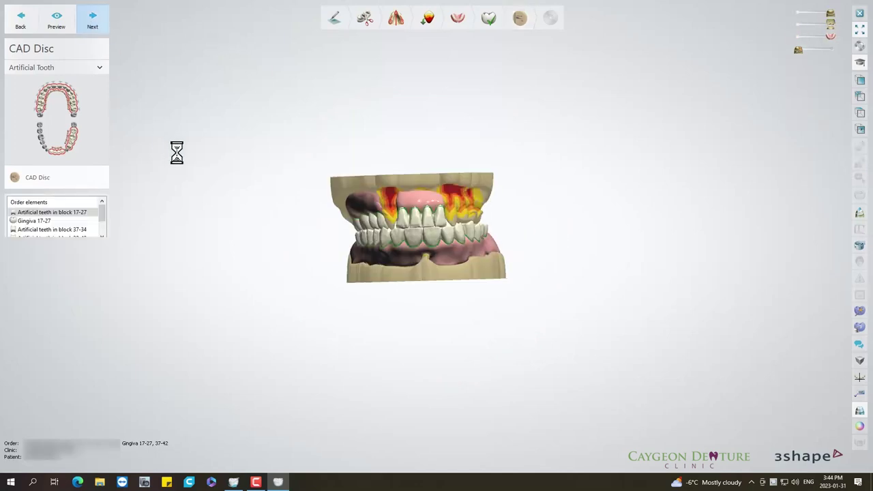